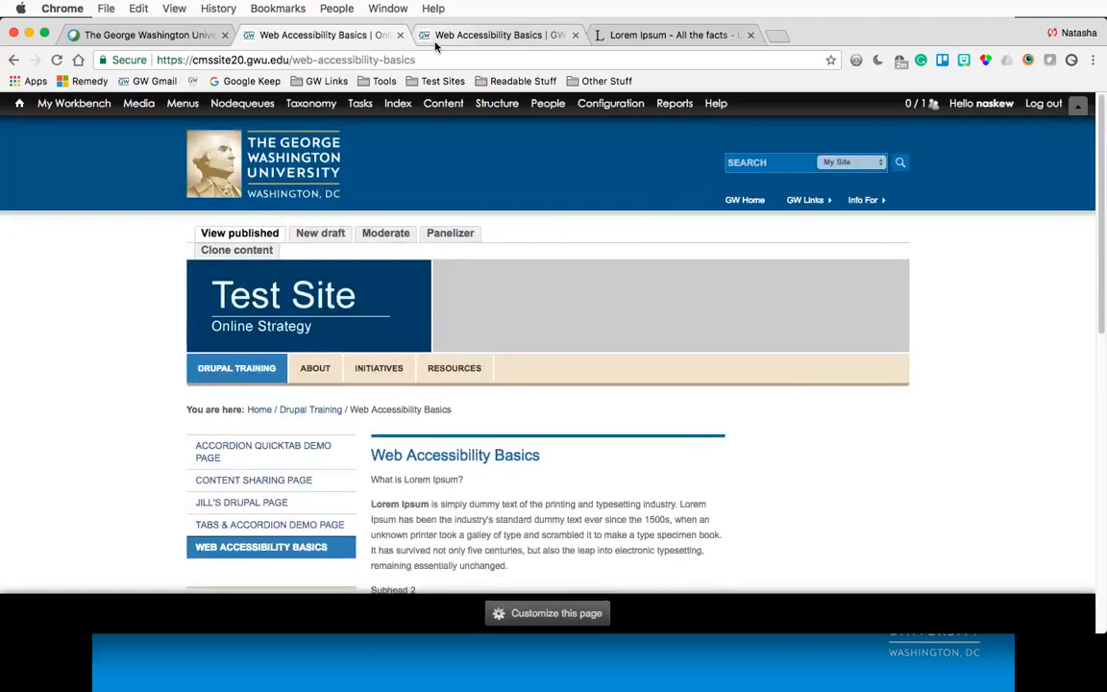
# - Review the published Web Accessibility Basics page and its body text layout
pyautogui.click(435, 38)
pyautogui.hotkey('ctrl', 'shift', 'Tab')
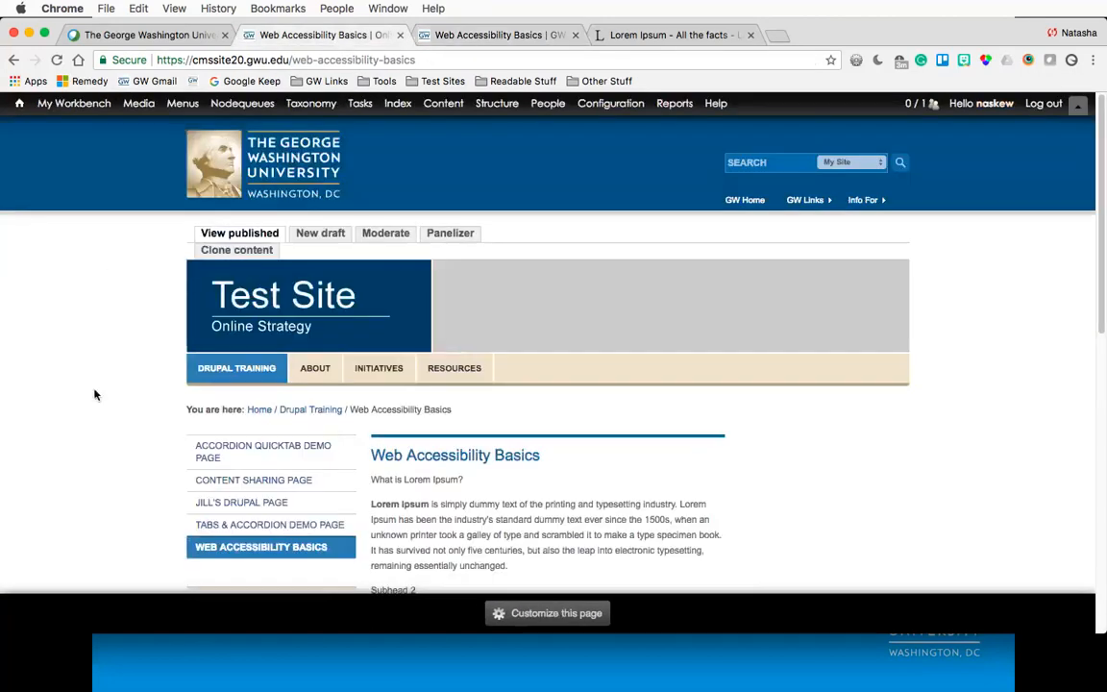
pyautogui.scroll(-5, 95, 399)
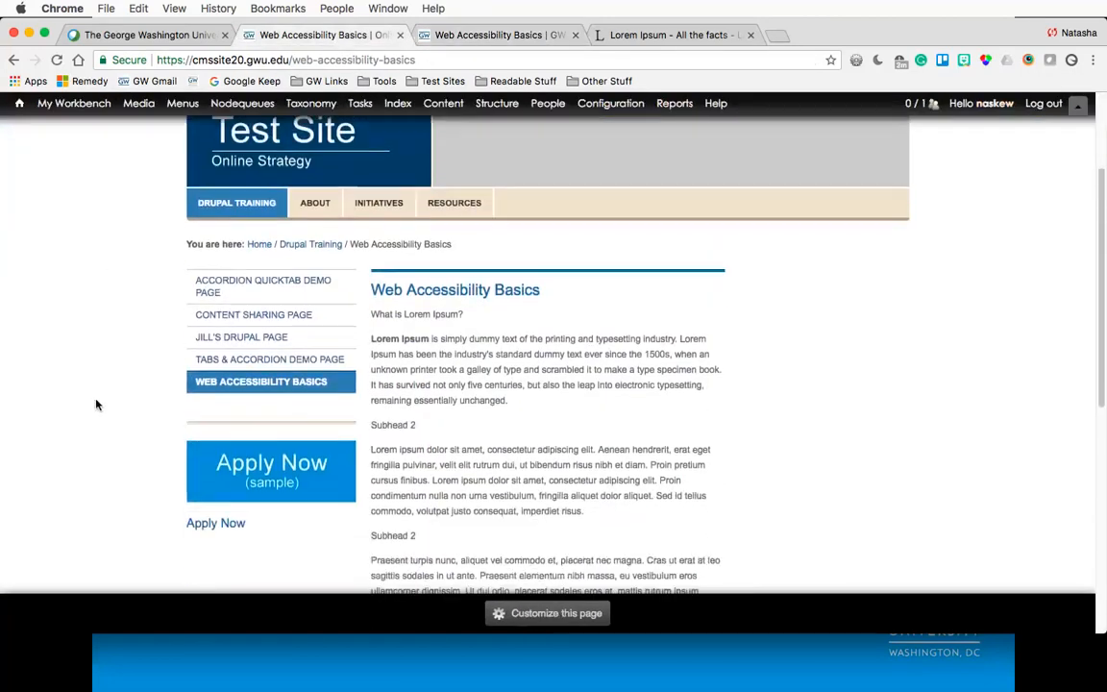
pyautogui.scroll(-1, 95, 405)
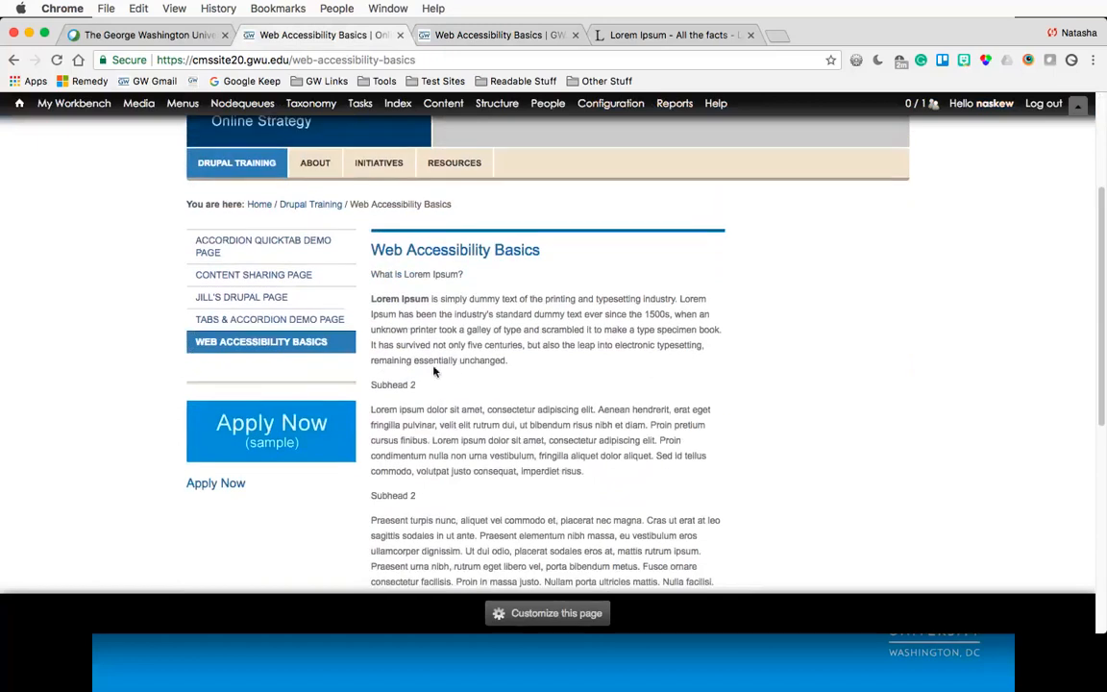
pyautogui.scroll(-3, 546, 390)
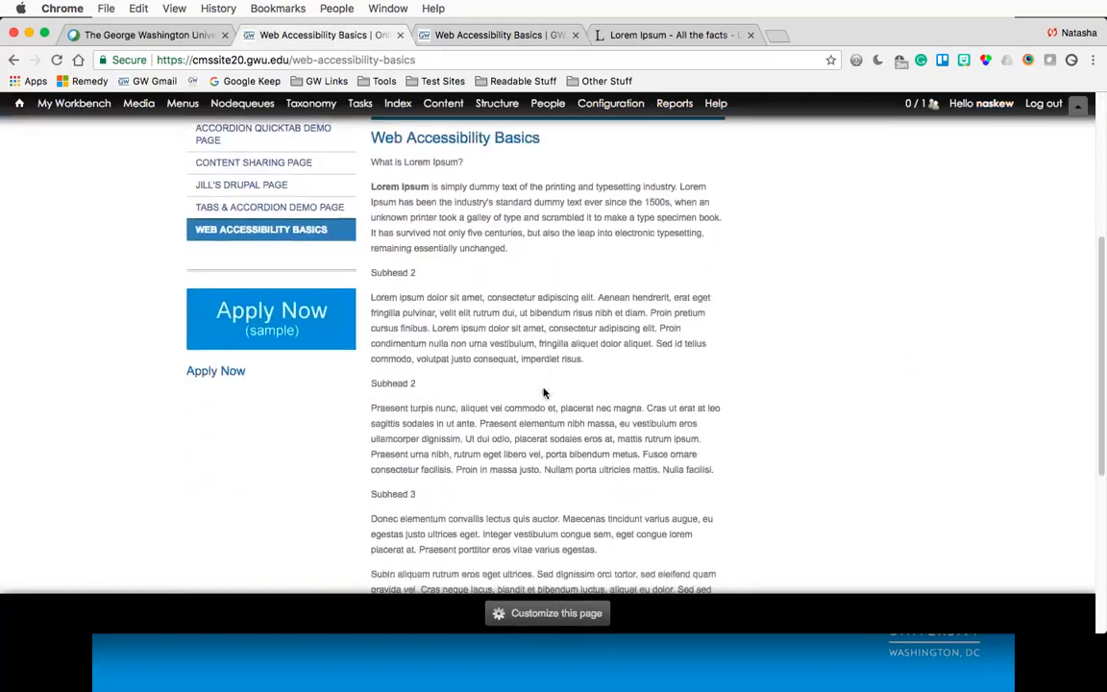
pyautogui.scroll(-1, 544, 392)
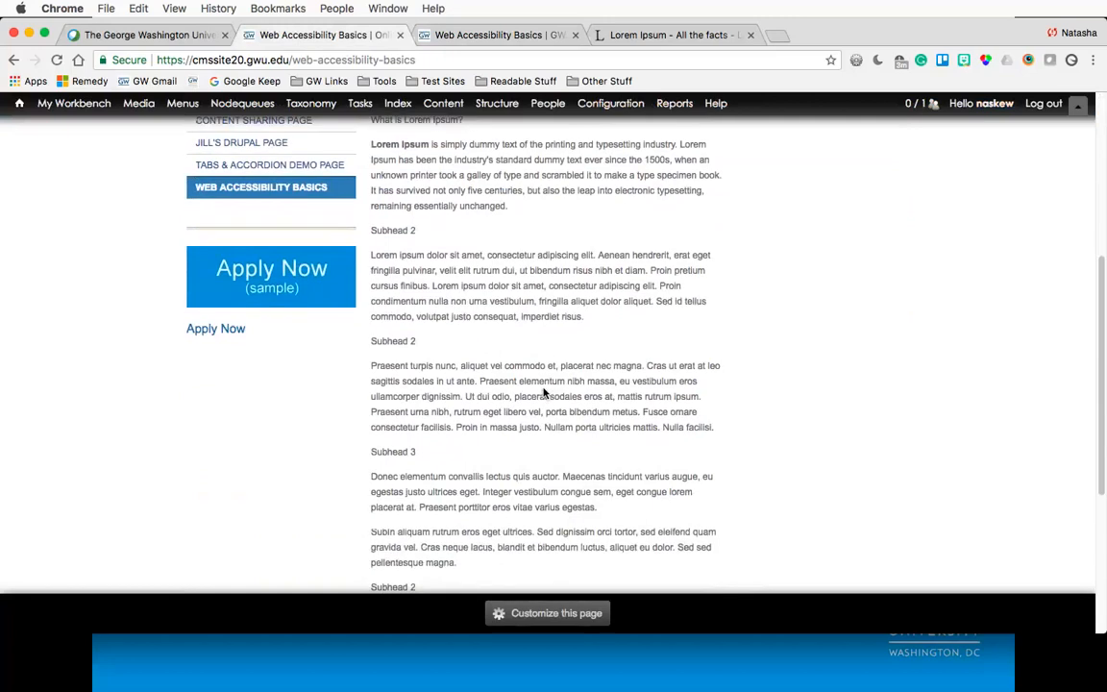
pyautogui.scroll(-1, 544, 394)
pyautogui.scroll(2, 544, 403)
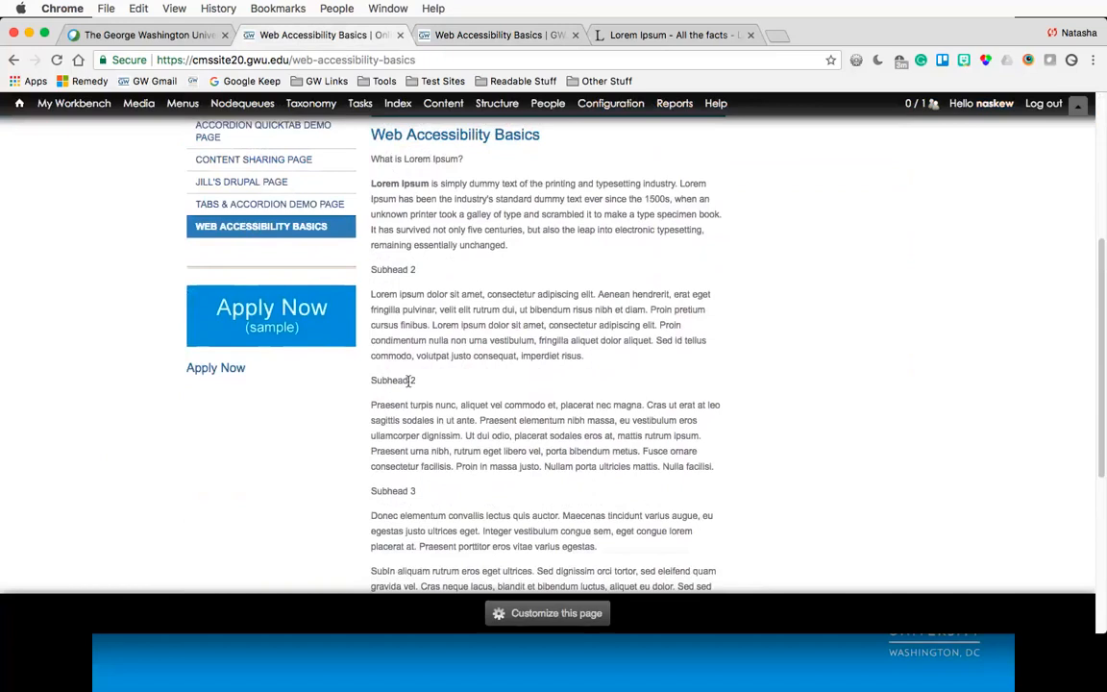
pyautogui.scroll(-5, 491, 341)
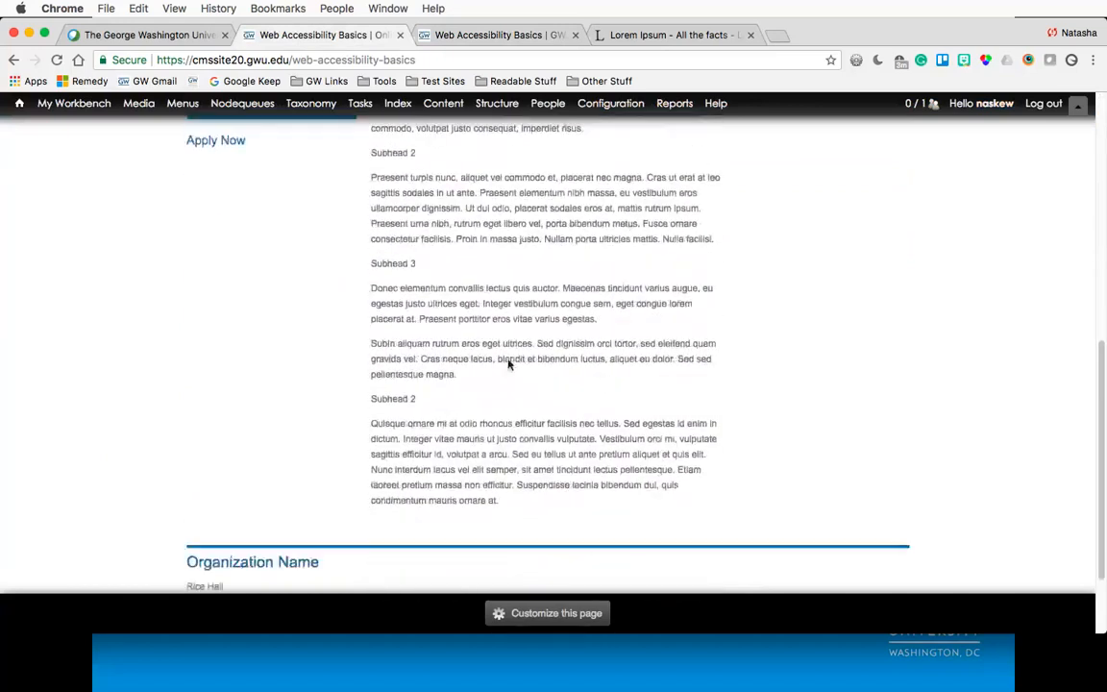
pyautogui.scroll(10, 507, 363)
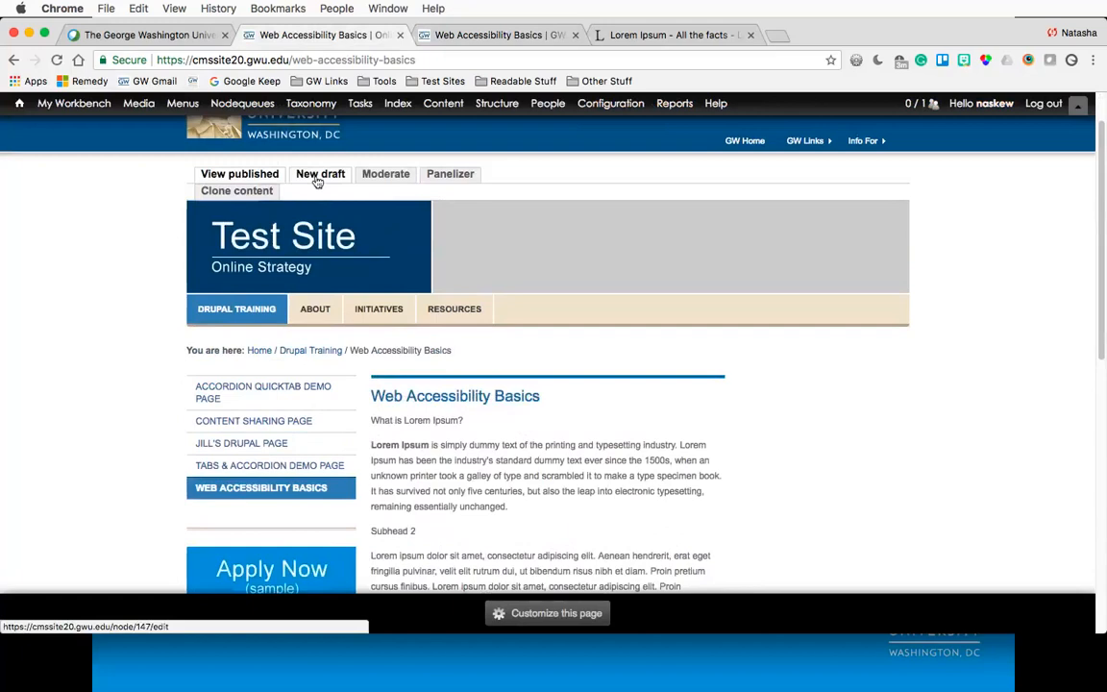
# - Open a new draft of the Web Accessibility Basics page for editing
pyautogui.click(317, 182)
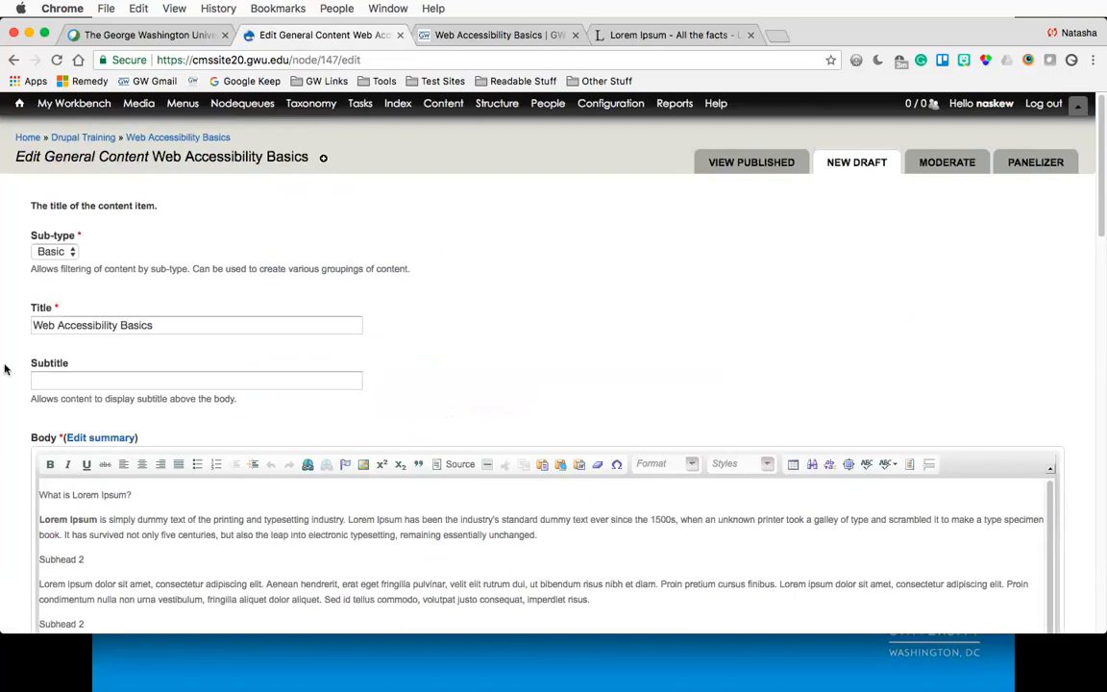
pyautogui.scroll(-4, 4, 369)
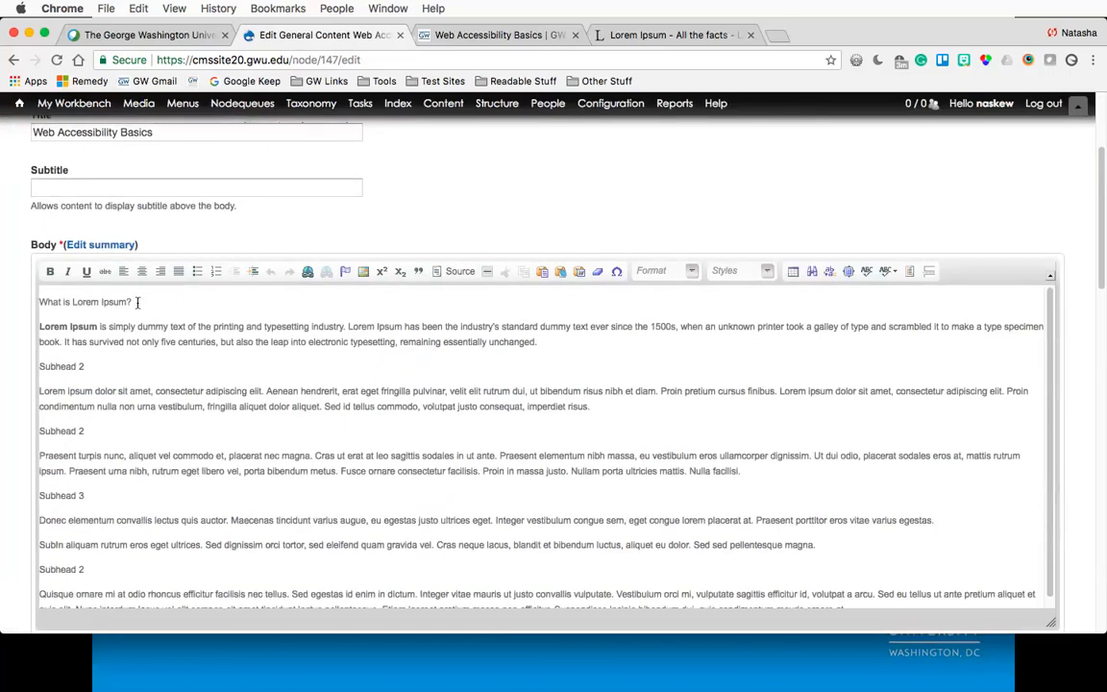
# - Make the 'What is Lorem Ipsum?' line bold and underlined
pyautogui.moveTo(138, 302); pyautogui.dragTo(38, 303)
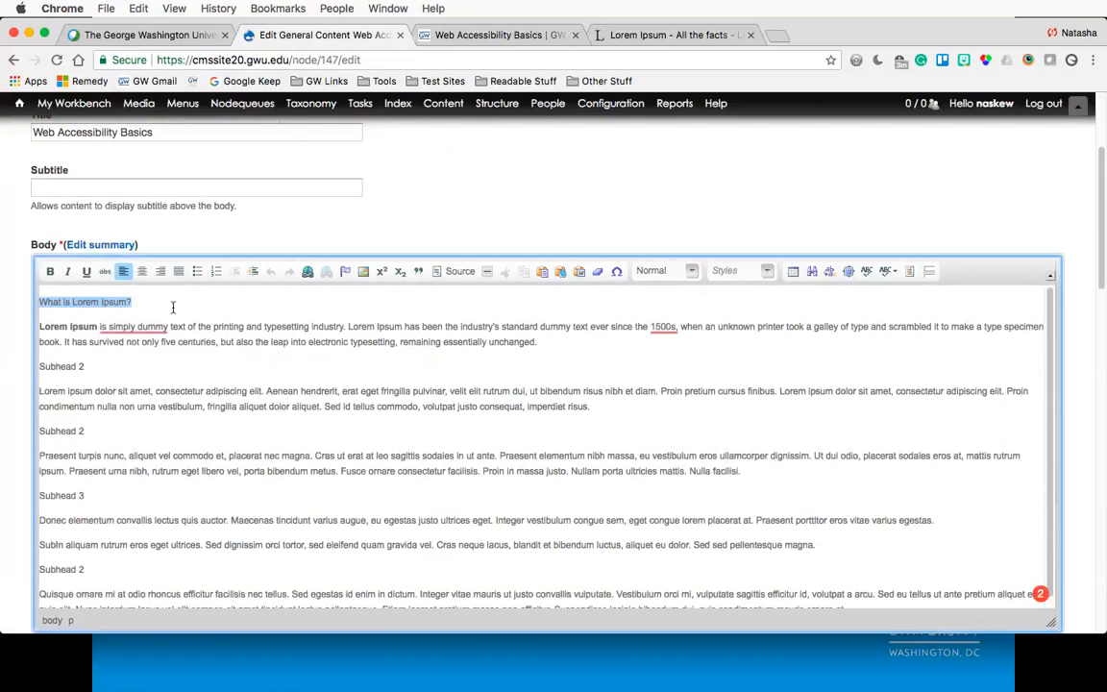
pyautogui.click(52, 273)
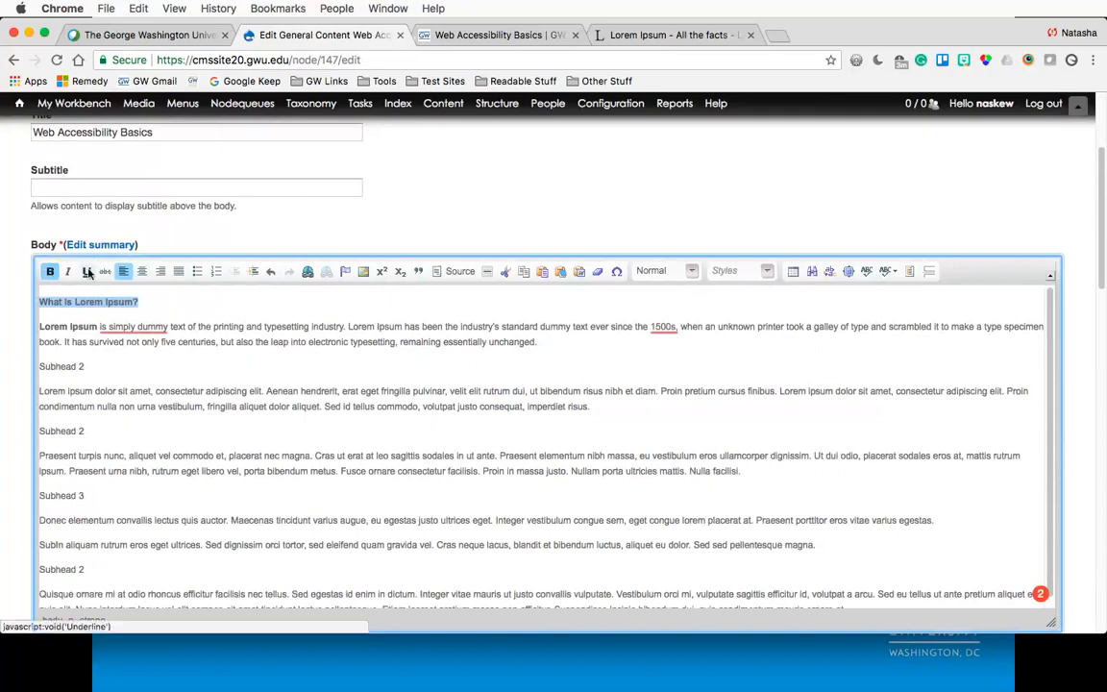
pyautogui.click(87, 271)
# - Undo the typed characters and the bold and underline formatting on the first line
pyautogui.click(161, 302)
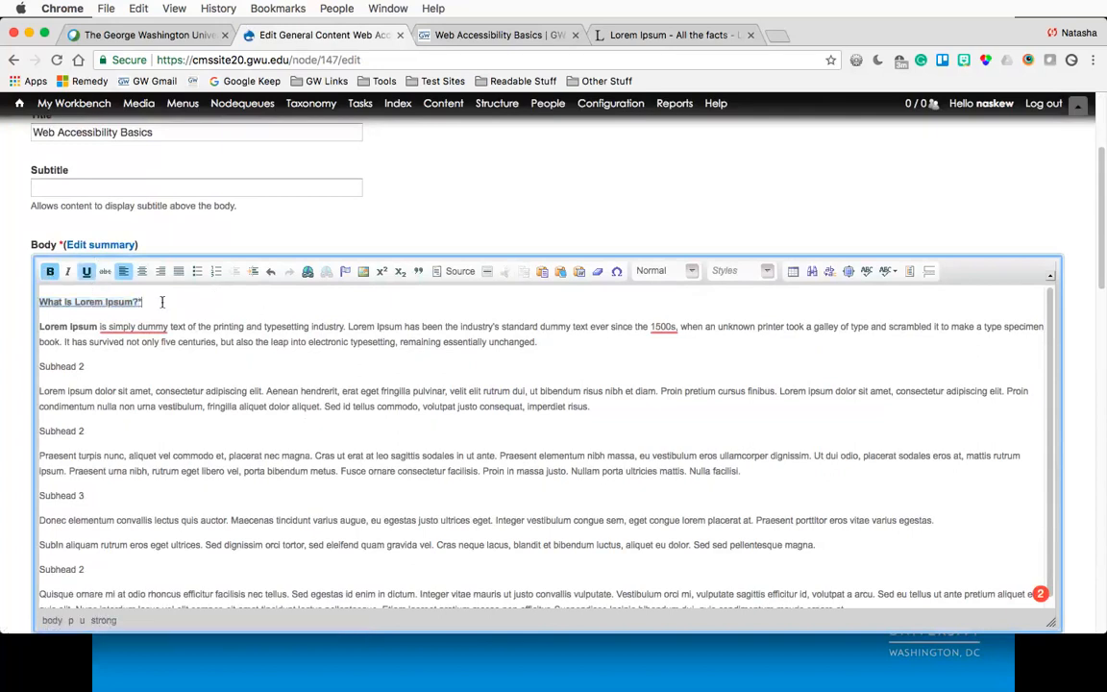
pyautogui.write('*******')
pyautogui.press('super+z')
pyautogui.press('super+z')
pyautogui.press('super+z')
pyautogui.press('super+z')
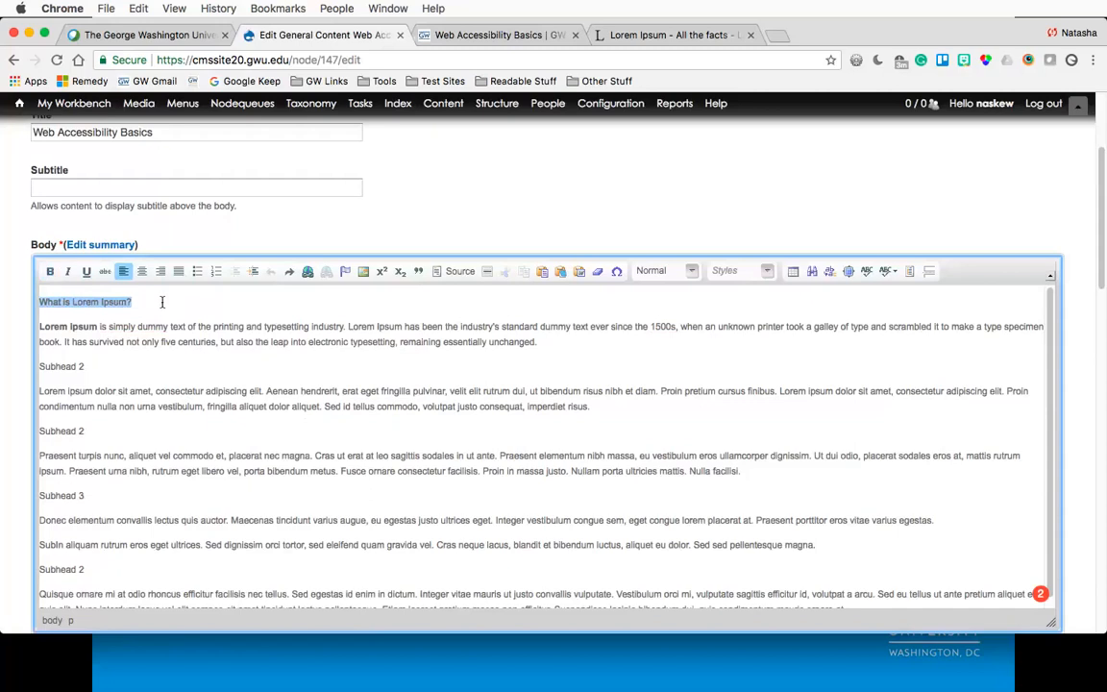
# - Toggle bold on and off for the 'What is Lorem Ipsum?' line
pyautogui.click(142, 300)
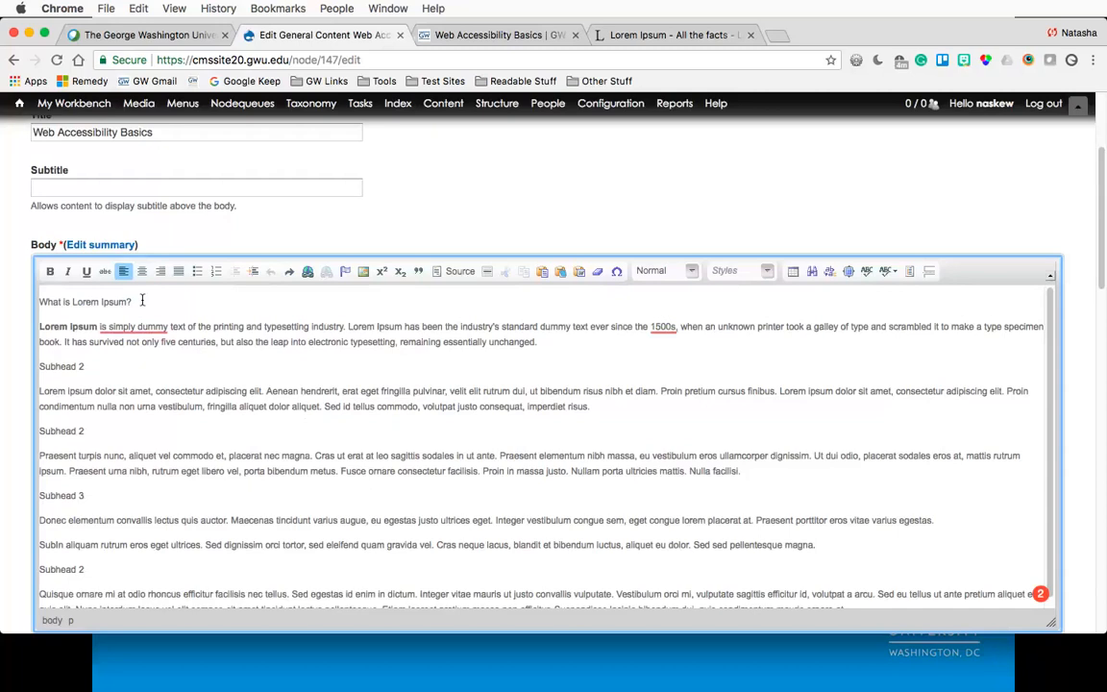
pyautogui.moveTo(141, 301); pyautogui.dragTo(40, 302)
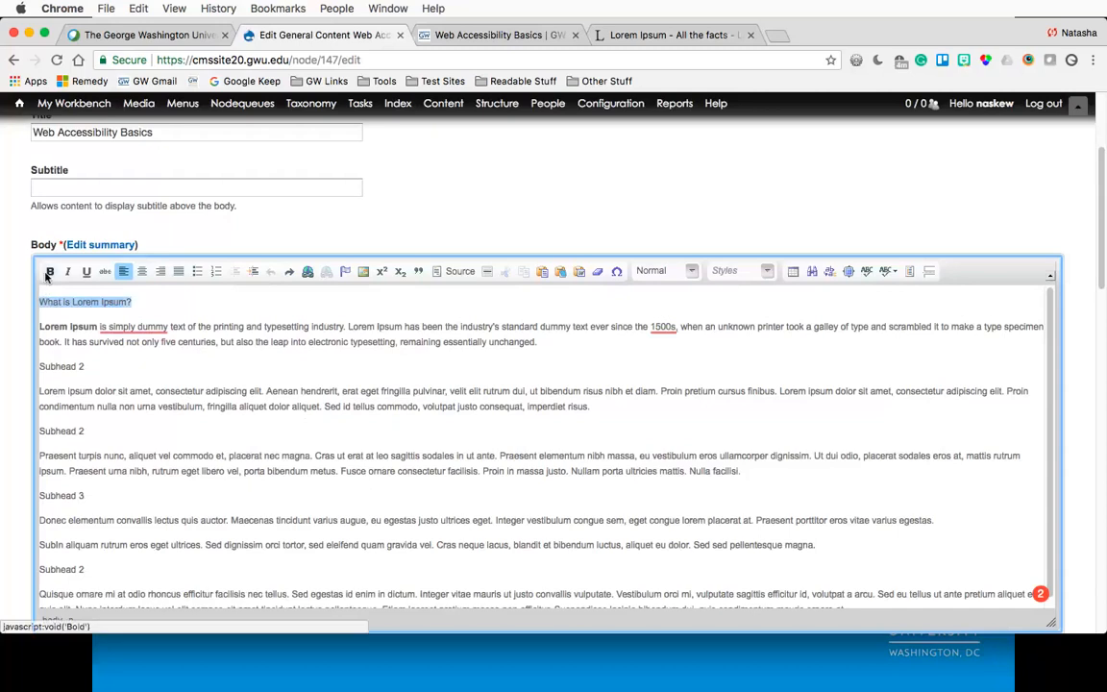
pyautogui.click(50, 271)
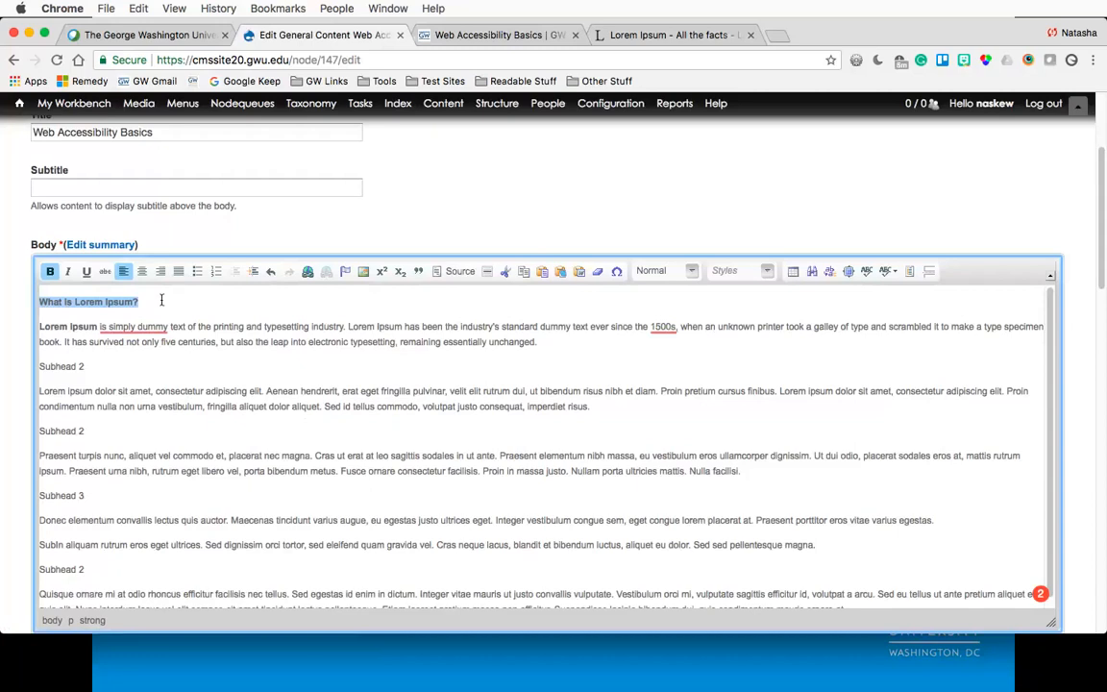
pyautogui.click(50, 271)
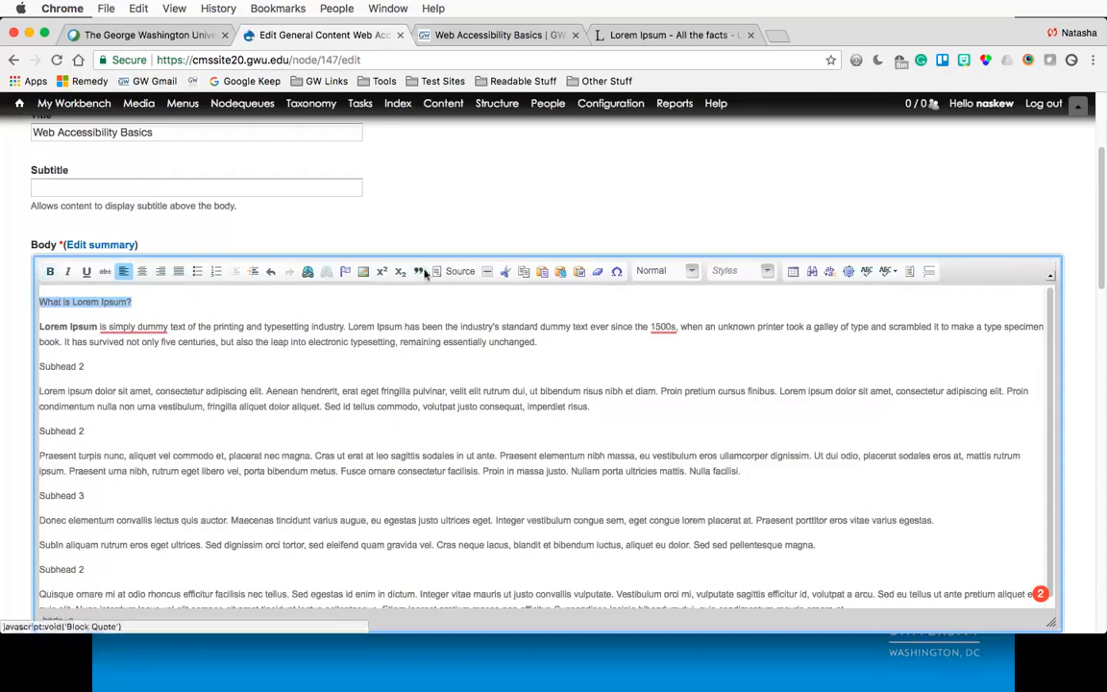
# - Format the 'What is Lorem Ipsum?' line as Heading 3
pyautogui.click(694, 273)
pyautogui.click(665, 369)
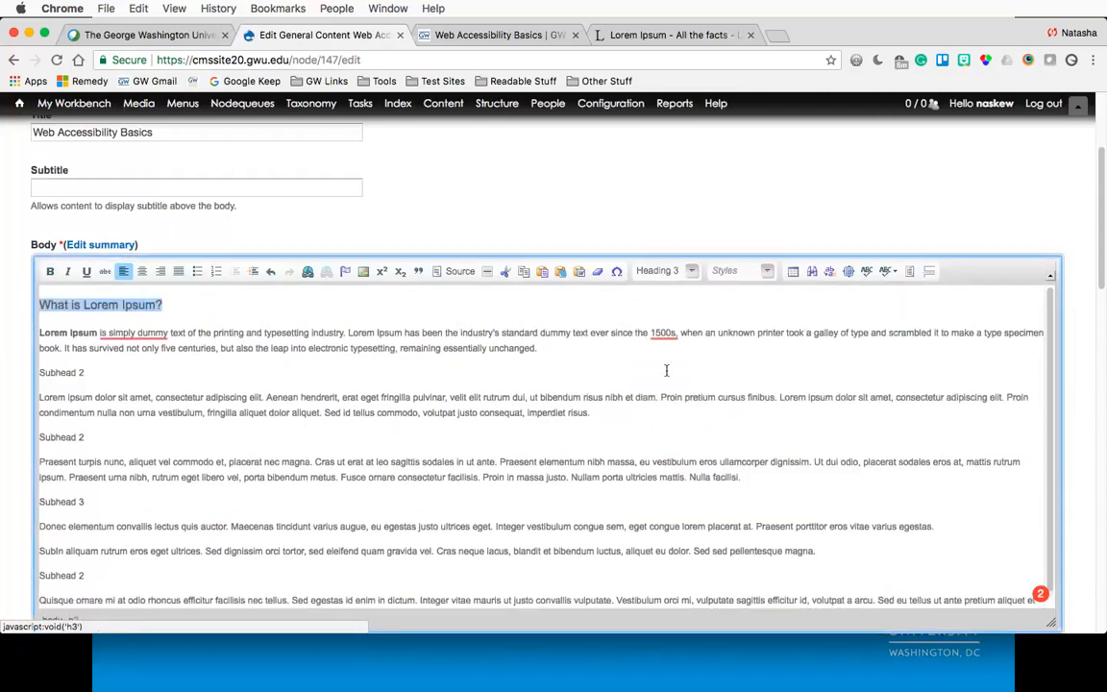
pyautogui.click(188, 301)
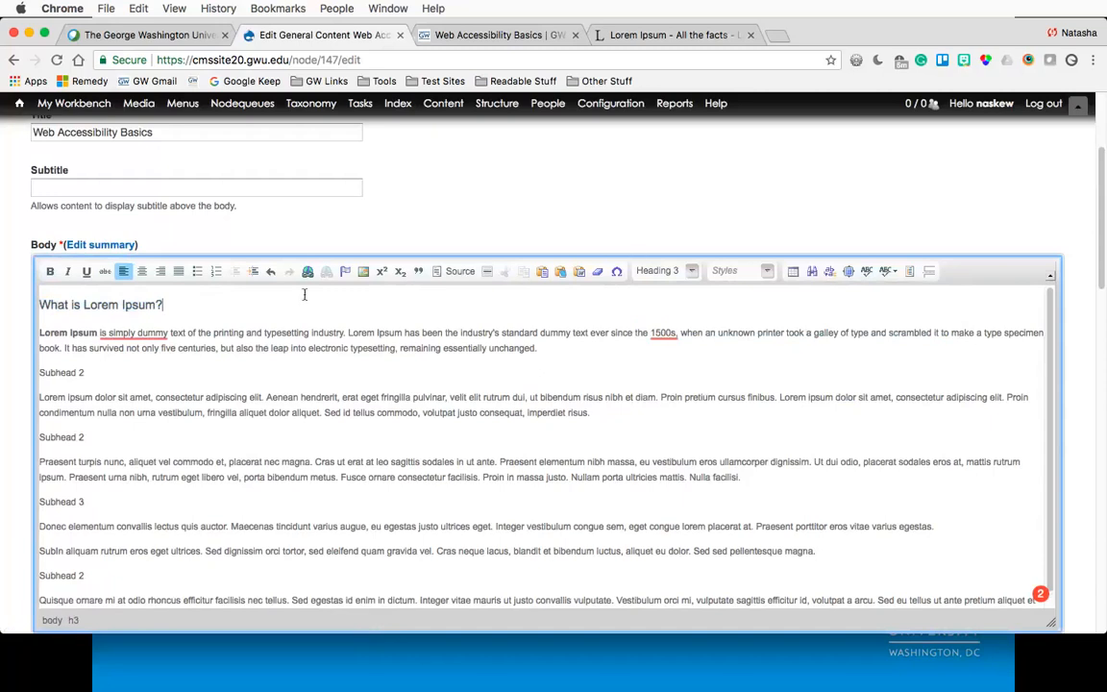
# - Inspect the heading line's markup in the body's HTML source view
pyautogui.moveTo(167, 305); pyautogui.dragTo(40, 305)
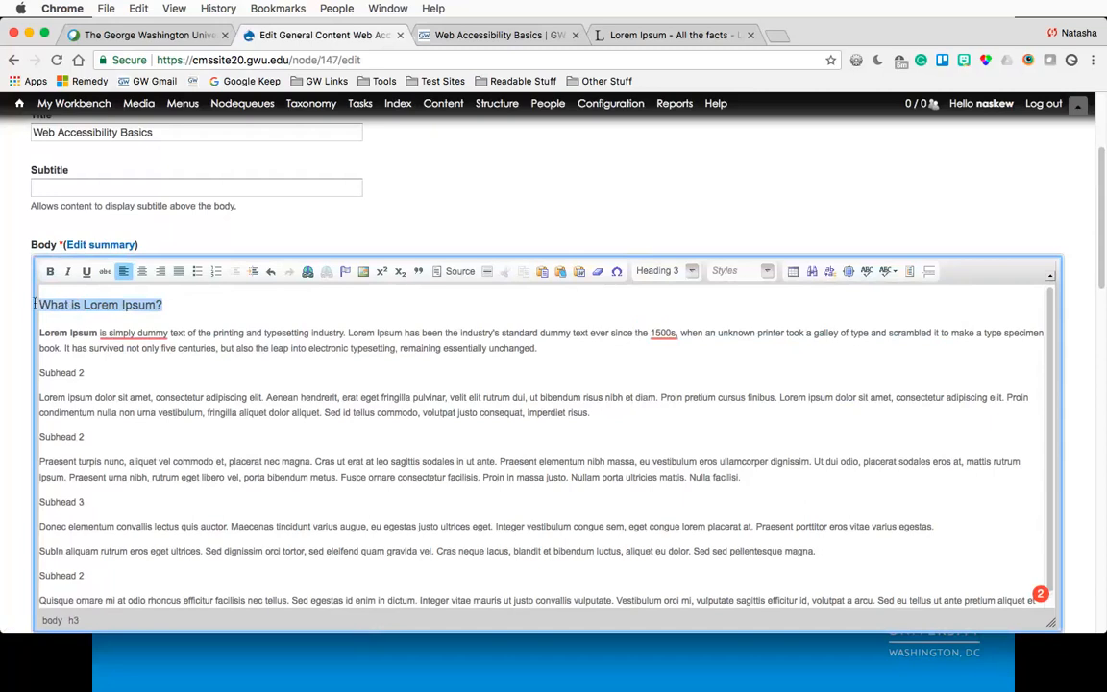
pyautogui.click(172, 304)
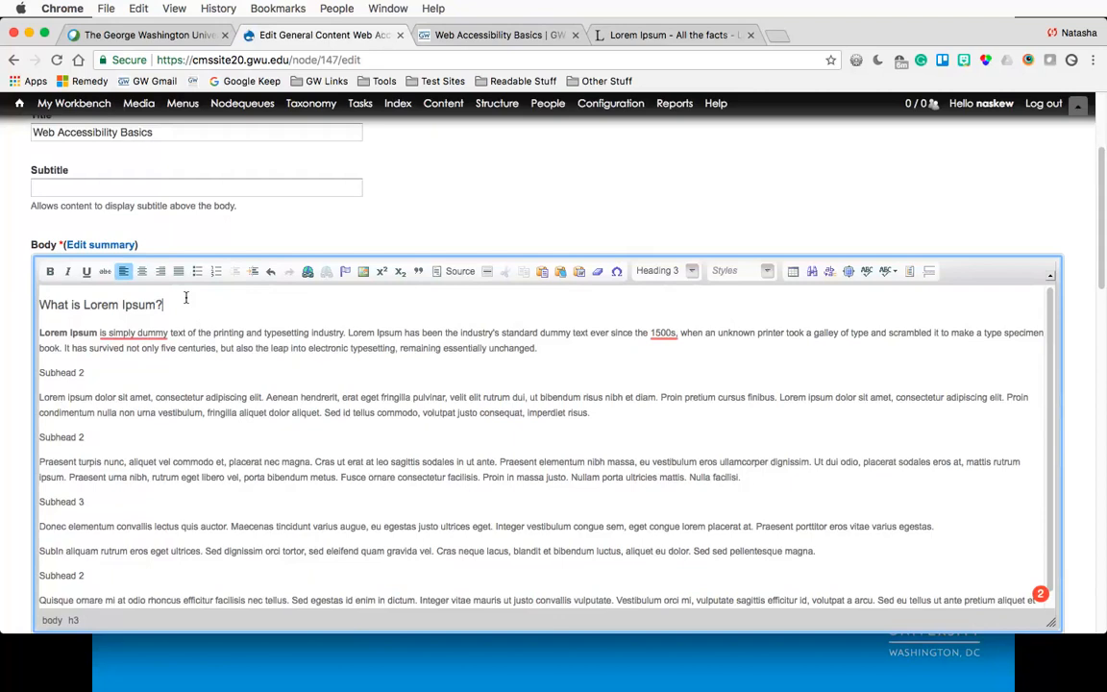
pyautogui.tripleClick(164, 304)
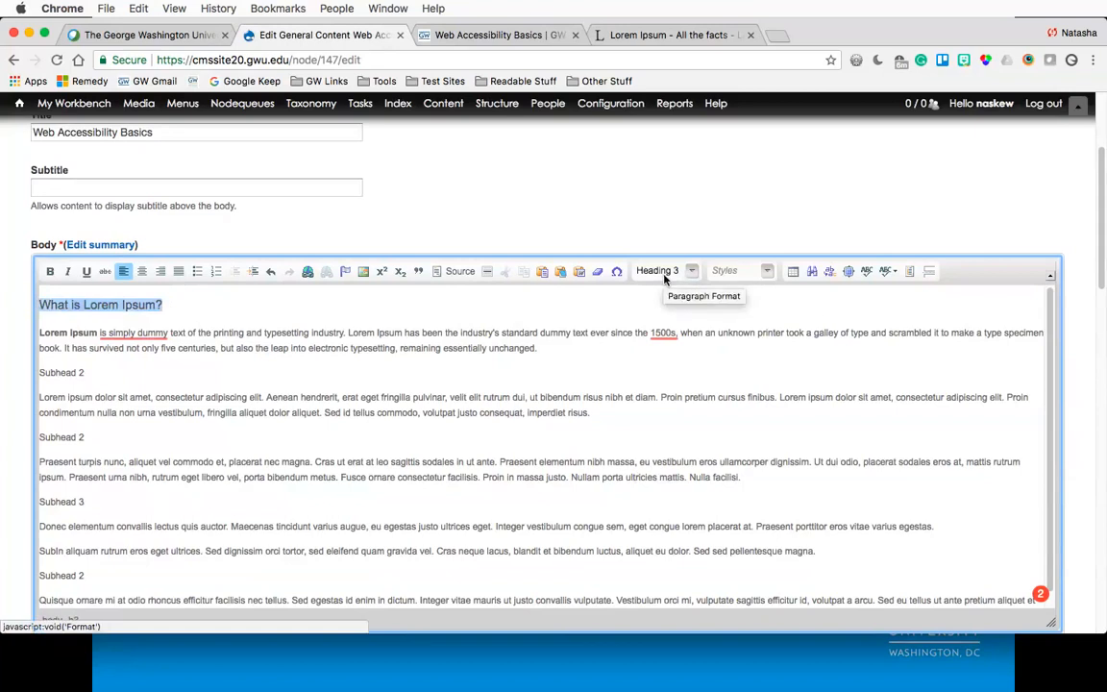
pyautogui.click(178, 304)
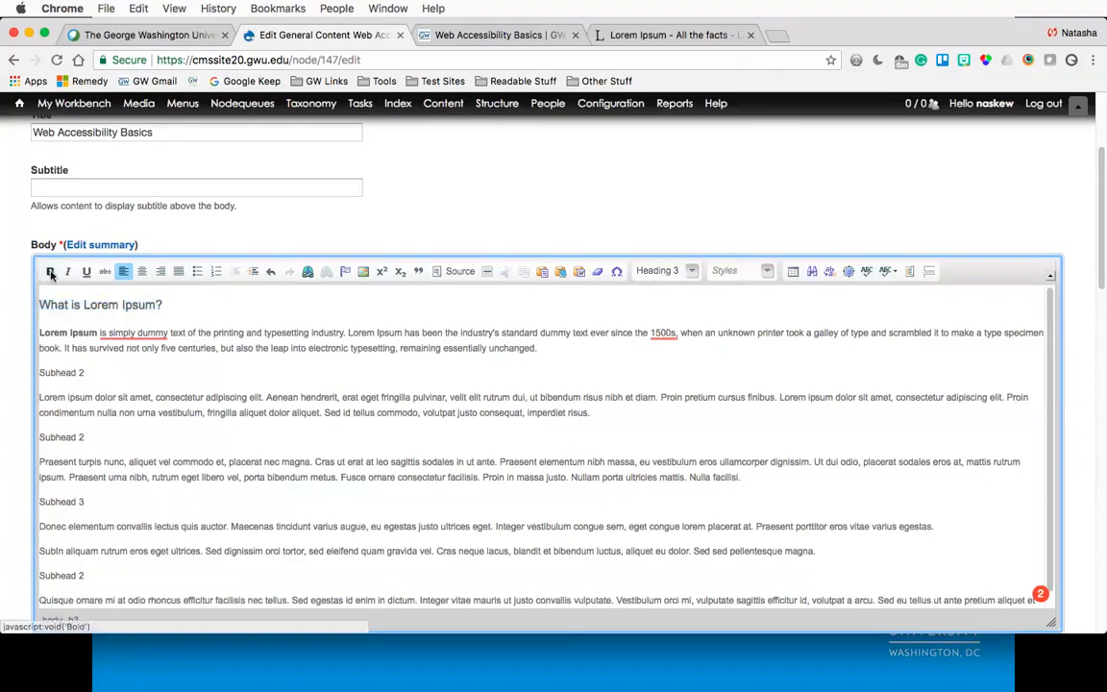
pyautogui.click(457, 272)
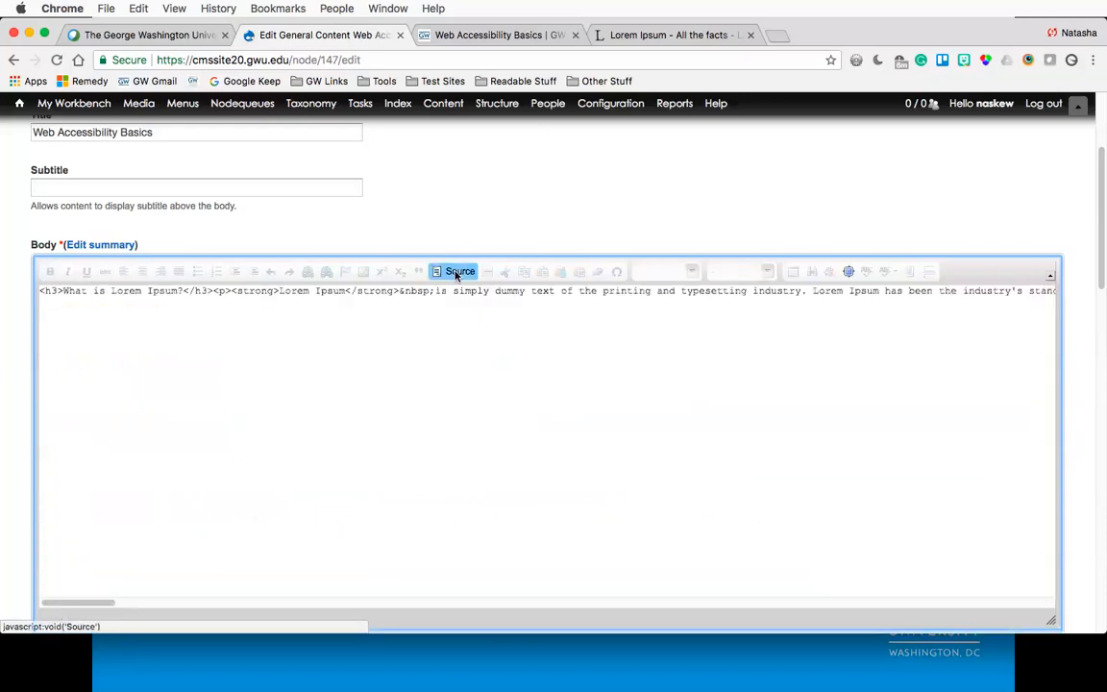
pyautogui.doubleClick(50, 291)
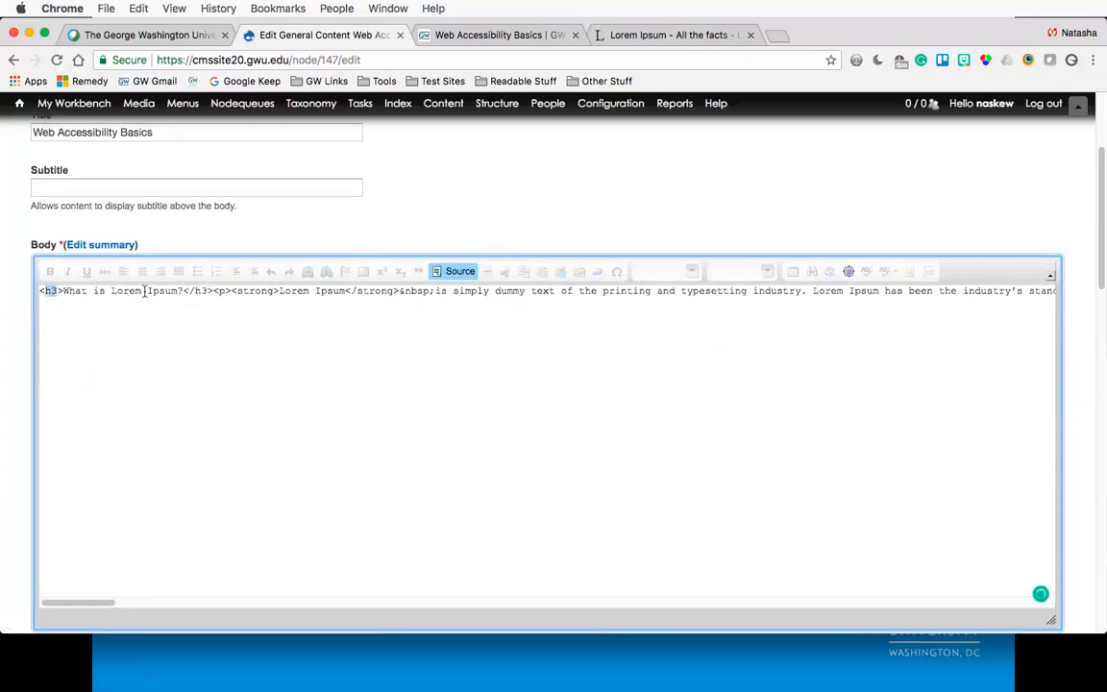
pyautogui.click(203, 290)
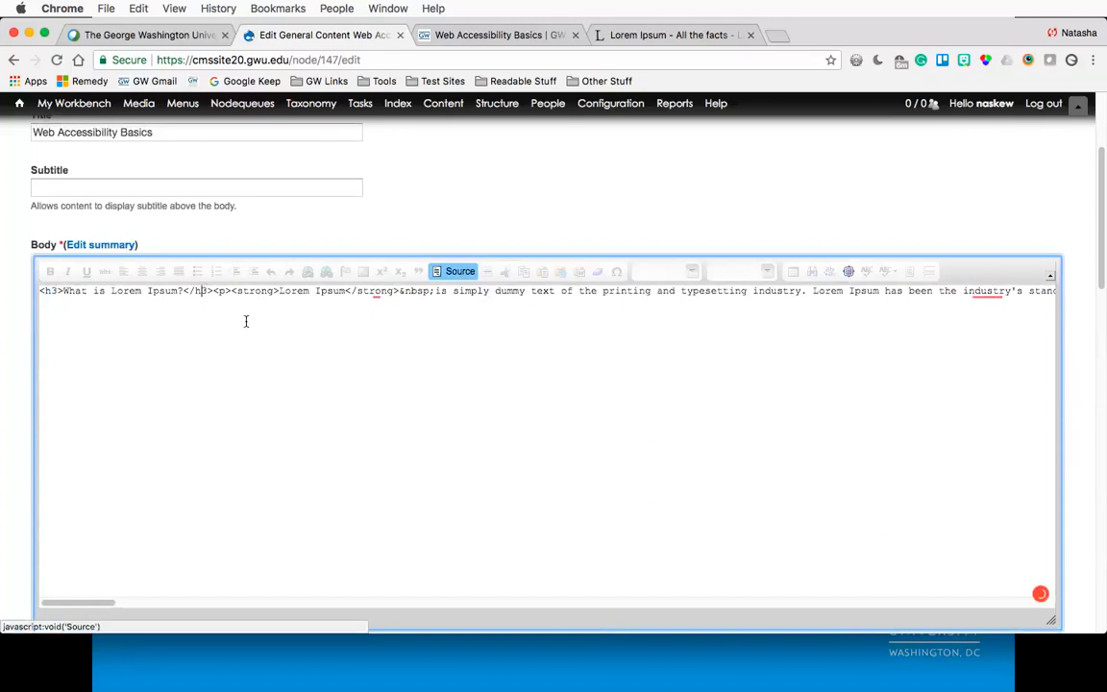
# - Set the 'What is Lorem Ipsum?' line back to Normal paragraph format
pyautogui.moveTo(38, 308); pyautogui.dragTo(162, 305)
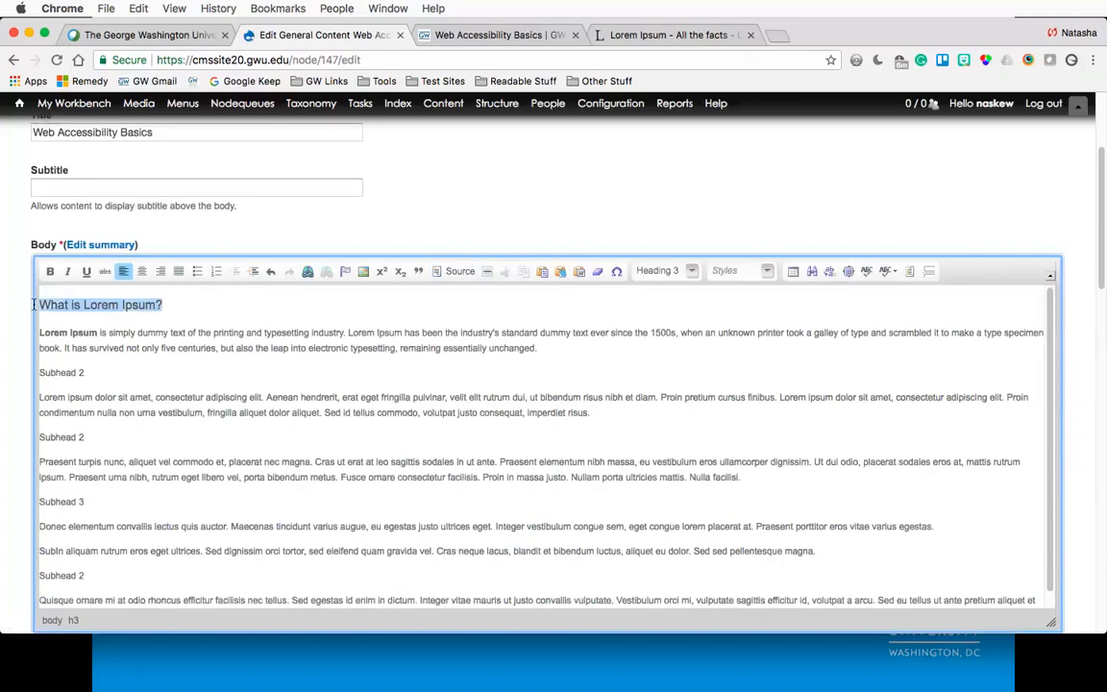
pyautogui.click(675, 272)
pyautogui.click(657, 317)
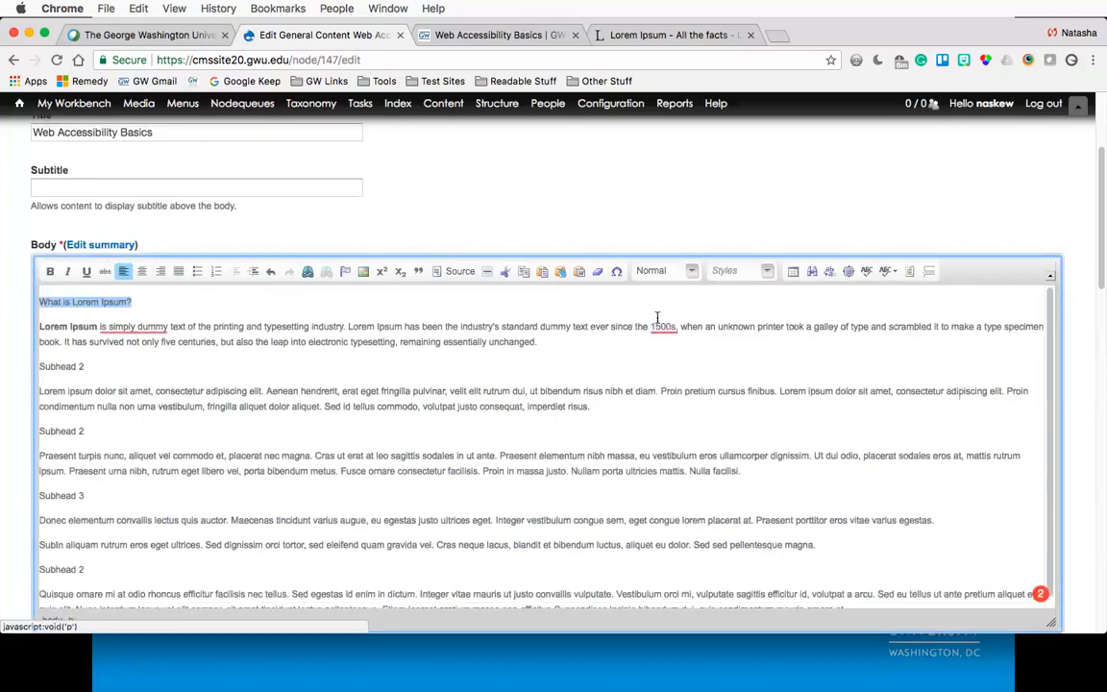
# - Inspect the first line's markup in the HTML source view
pyautogui.click(192, 306)
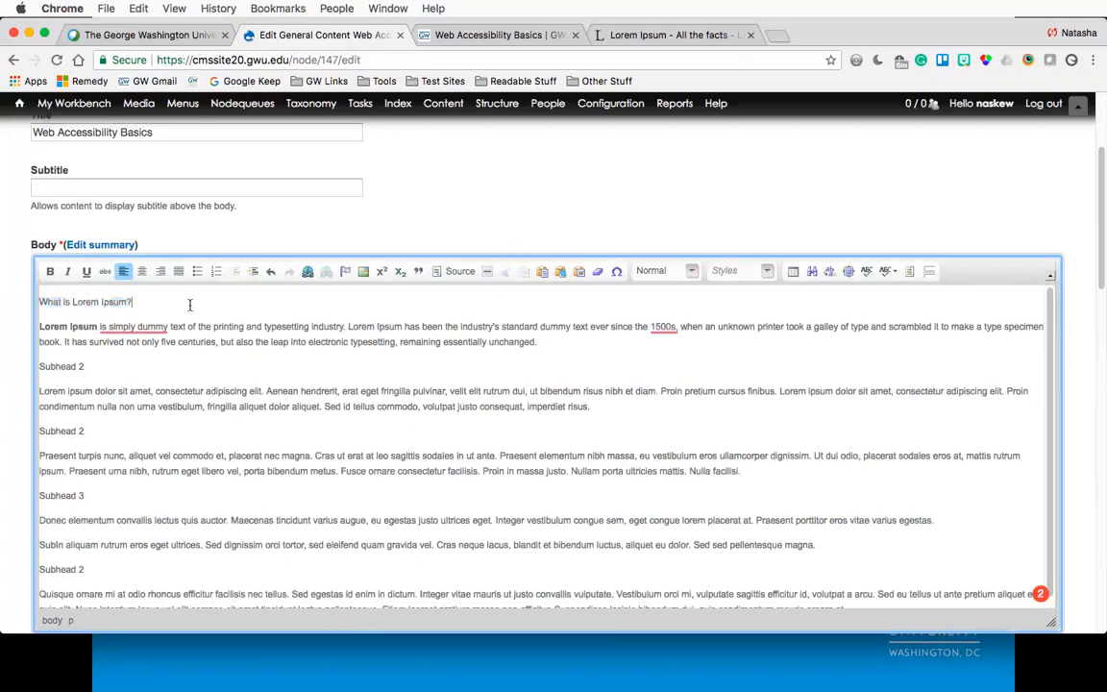
pyautogui.click(454, 272)
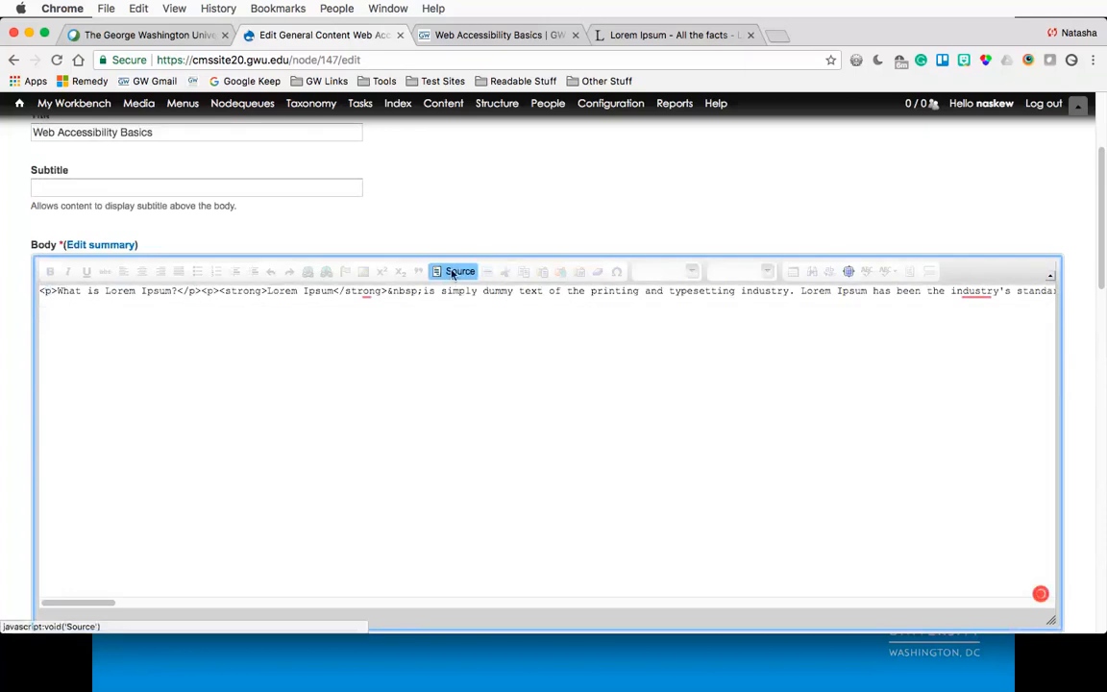
pyautogui.click(454, 272)
# - Reapply Heading 3 format to the 'What is Lorem Ipsum?' line
pyautogui.click(149, 300)
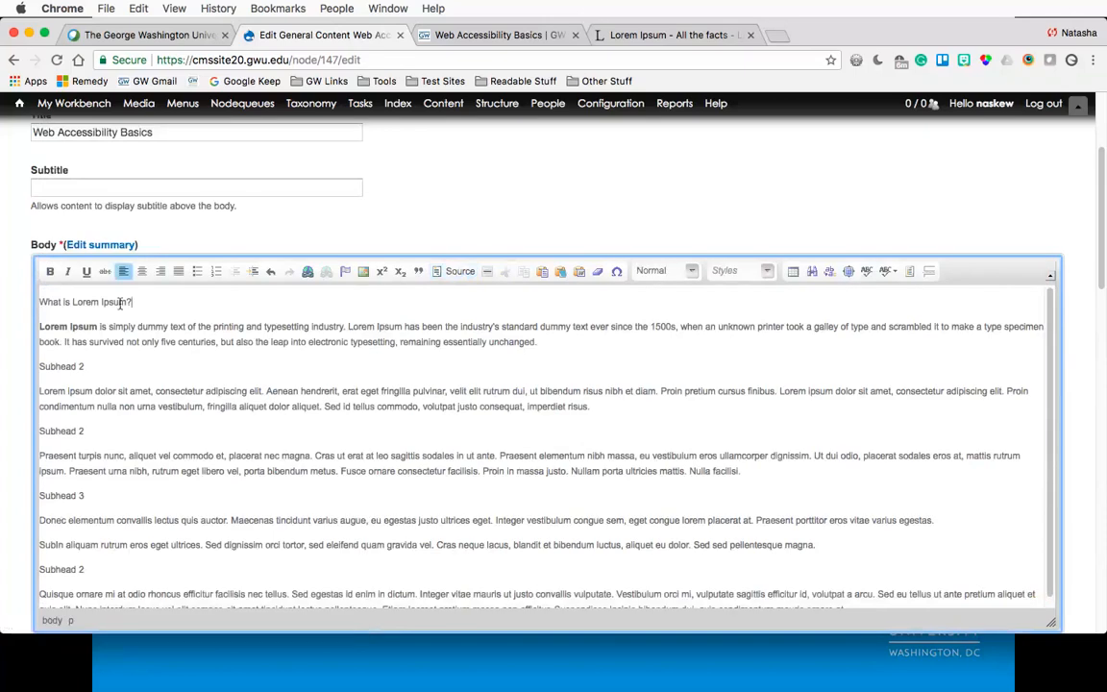
pyautogui.moveTo(149, 301); pyautogui.dragTo(24, 304)
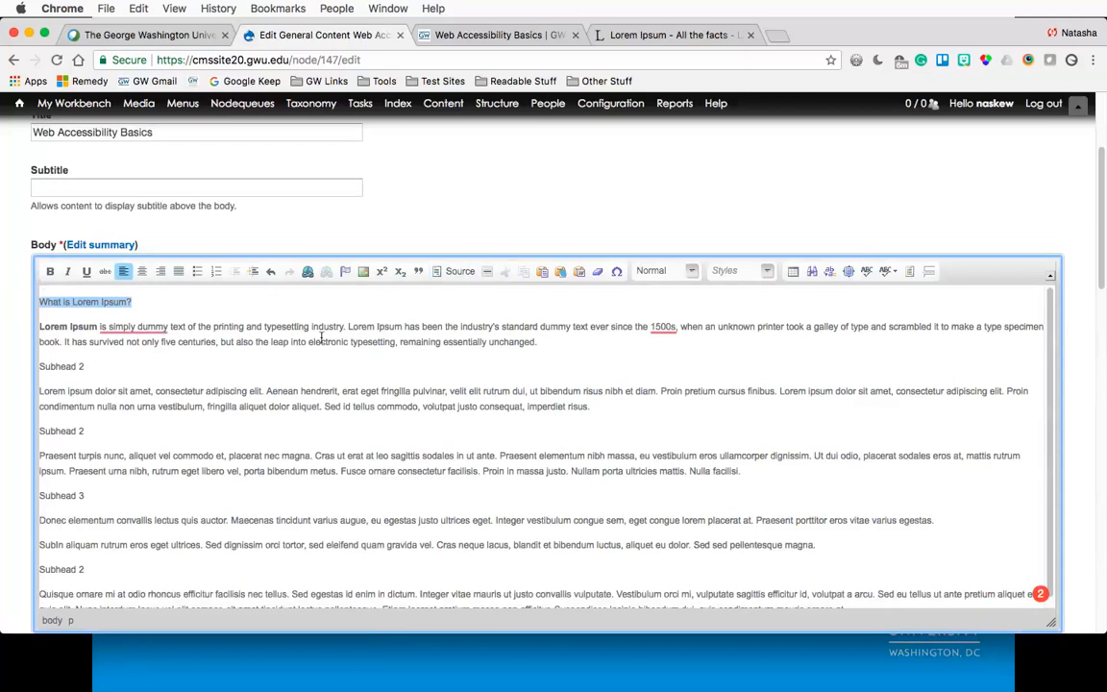
pyautogui.click(691, 272)
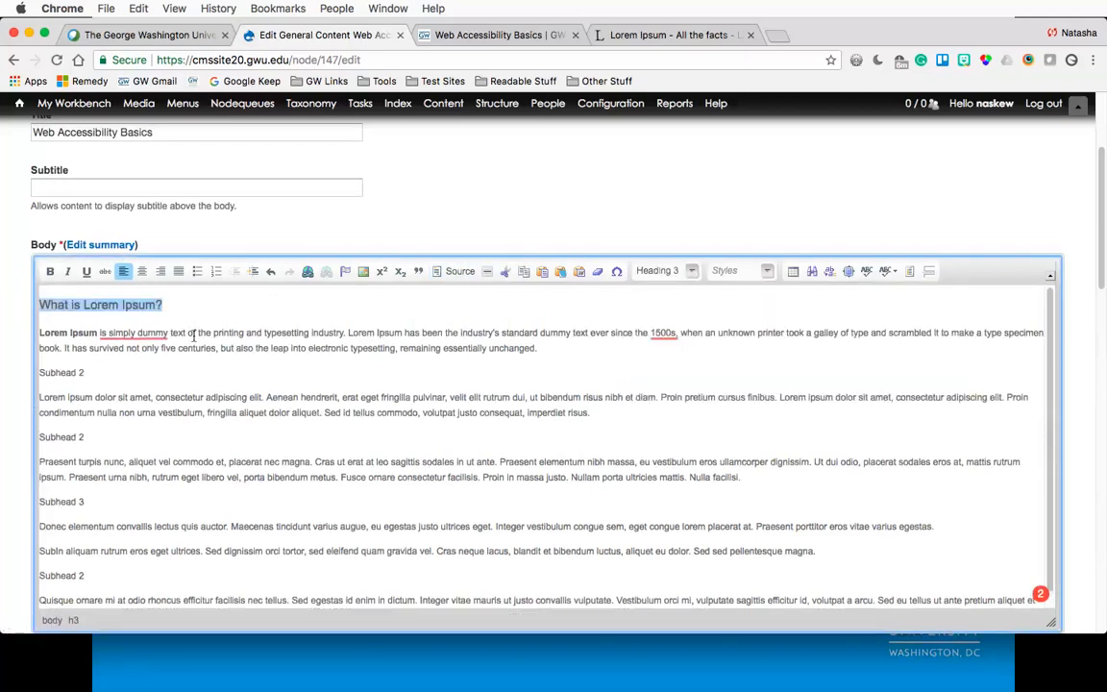
pyautogui.click(669, 371)
pyautogui.click(213, 304)
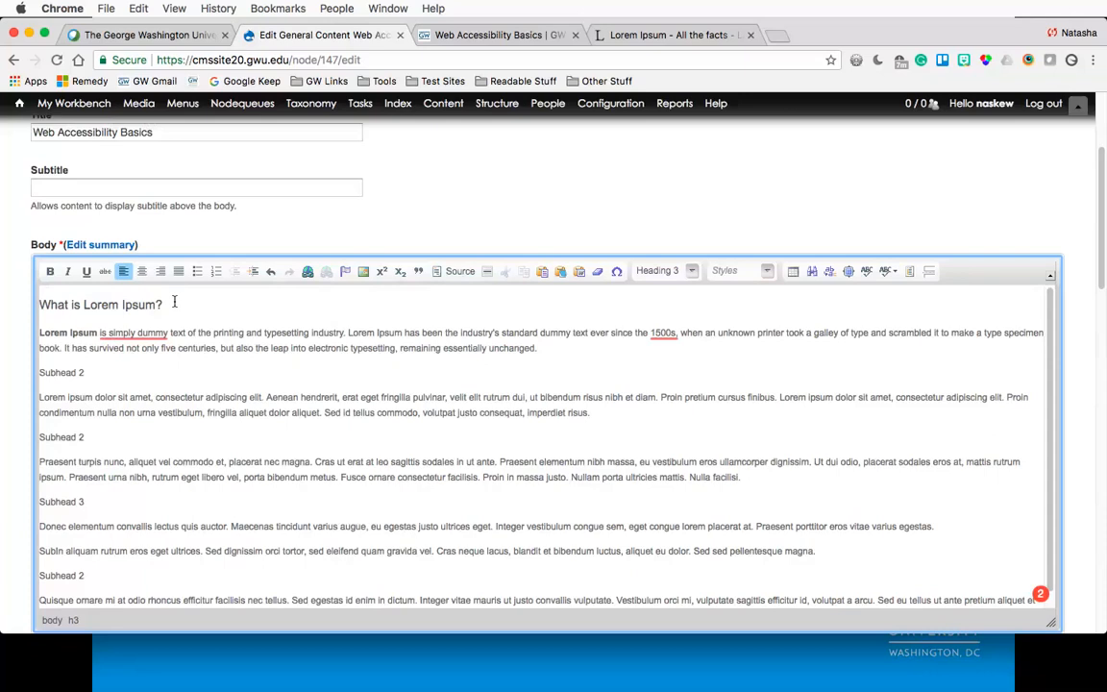
# - Insert a new empty paragraph after the first body paragraph
pyautogui.click(551, 348)
pyautogui.press('Return')
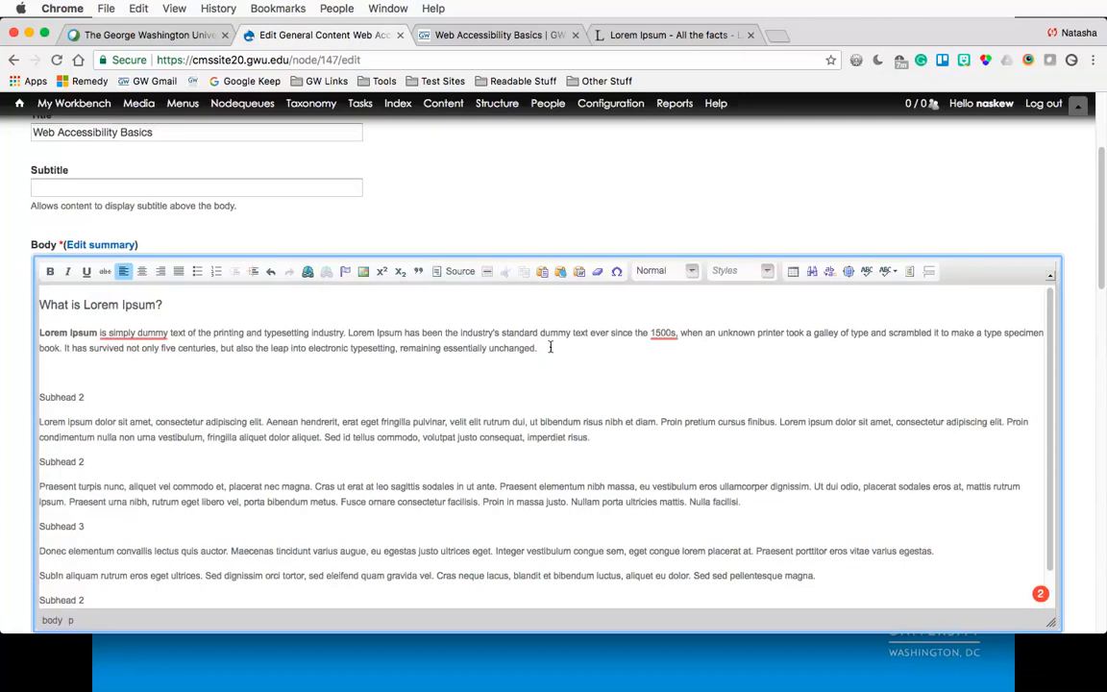
# - Type an urgent announcement paragraph: 'URGENT ANNOUNCEMENT: our service is down, we are aware. It is being investigated. Please check back on this website for more information.'
pyautogui.write('URGENT ANNOUNCEMENT')
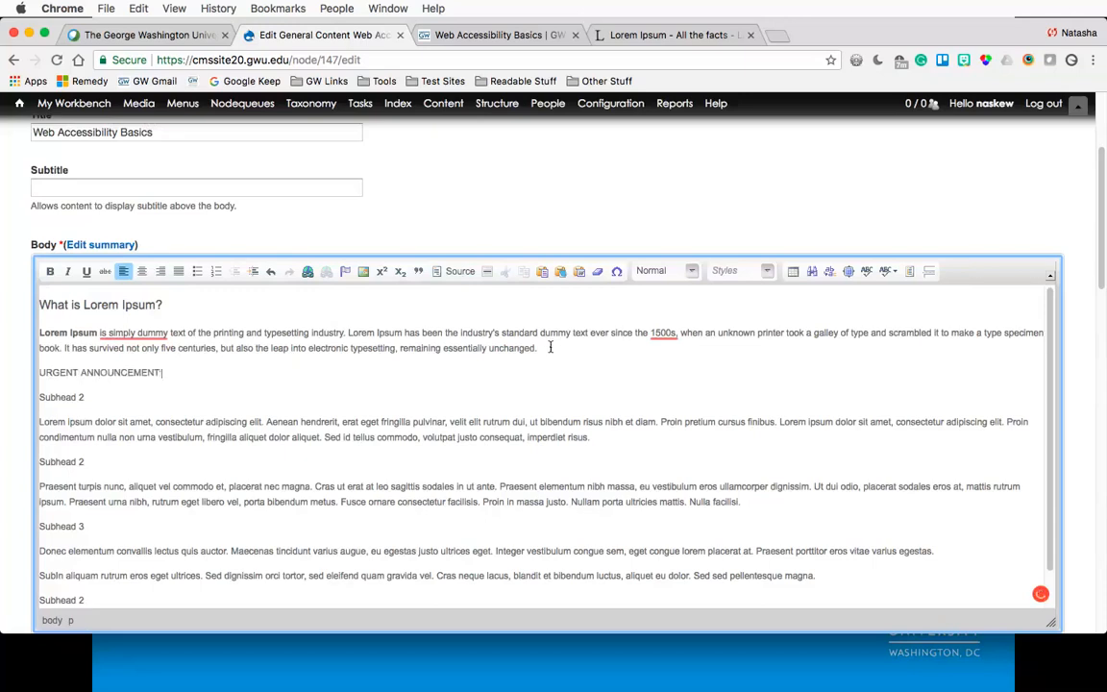
pyautogui.press('Return')
pyautogui.press('BackSpace')
pyautogui.write(': our service is down, we are a')
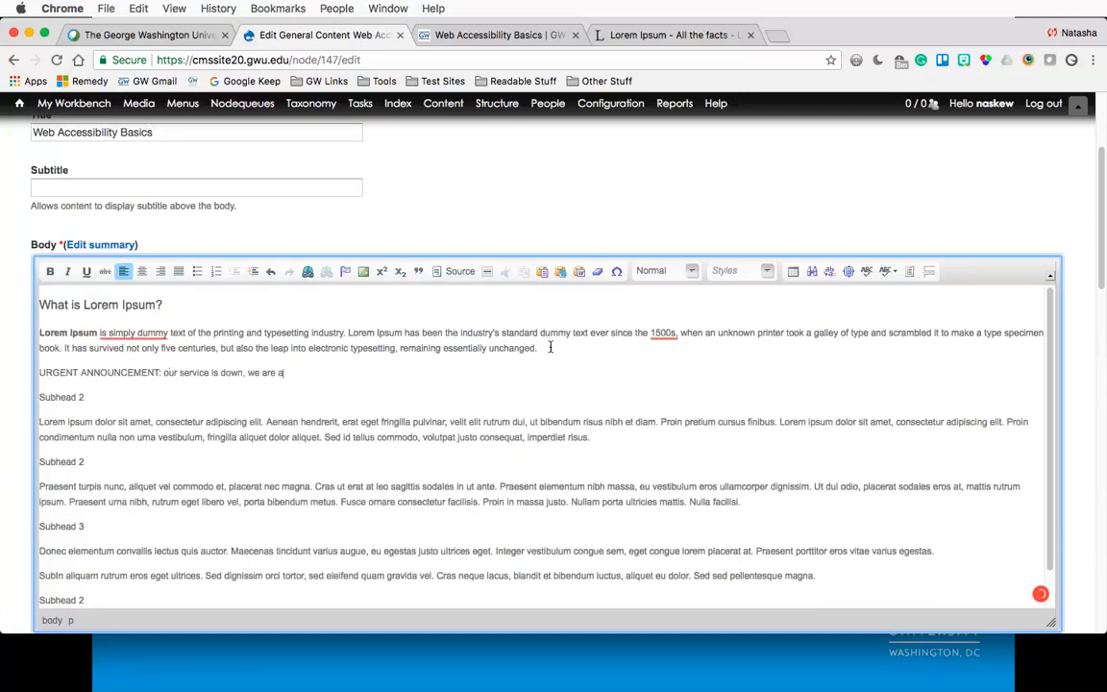
pyautogui.write('ware. It is being investigated and')
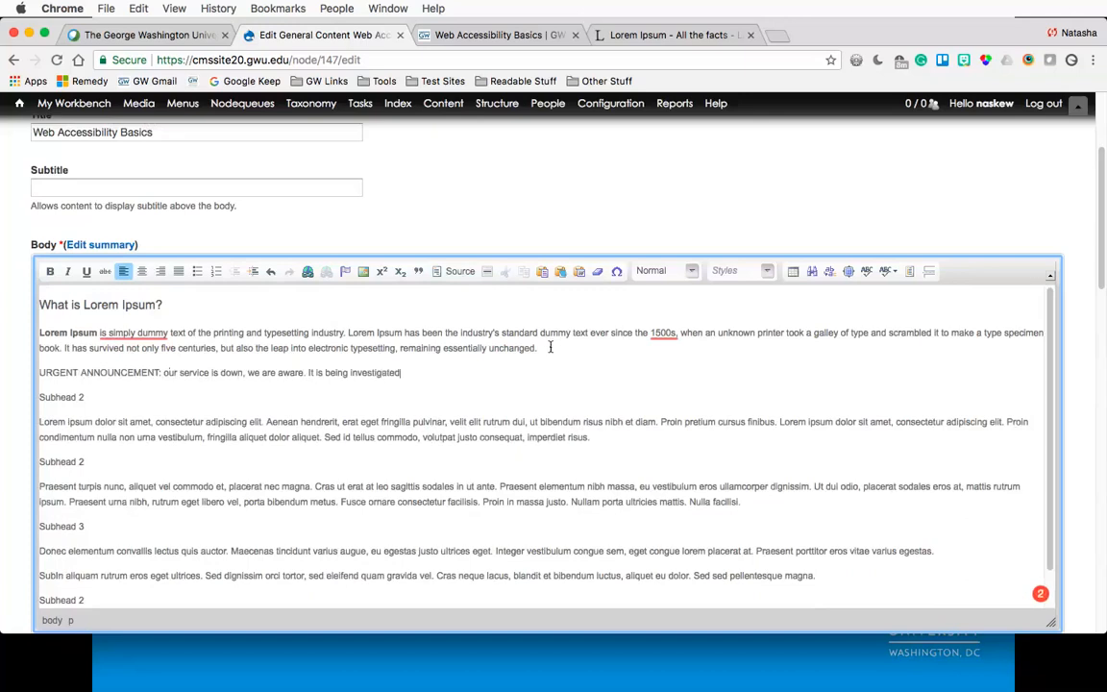
pyautogui.press('BackSpace')
pyautogui.press('BackSpace')
pyautogui.press('BackSpace')
pyautogui.press('BackSpace')
pyautogui.write('. Please check back on thi')
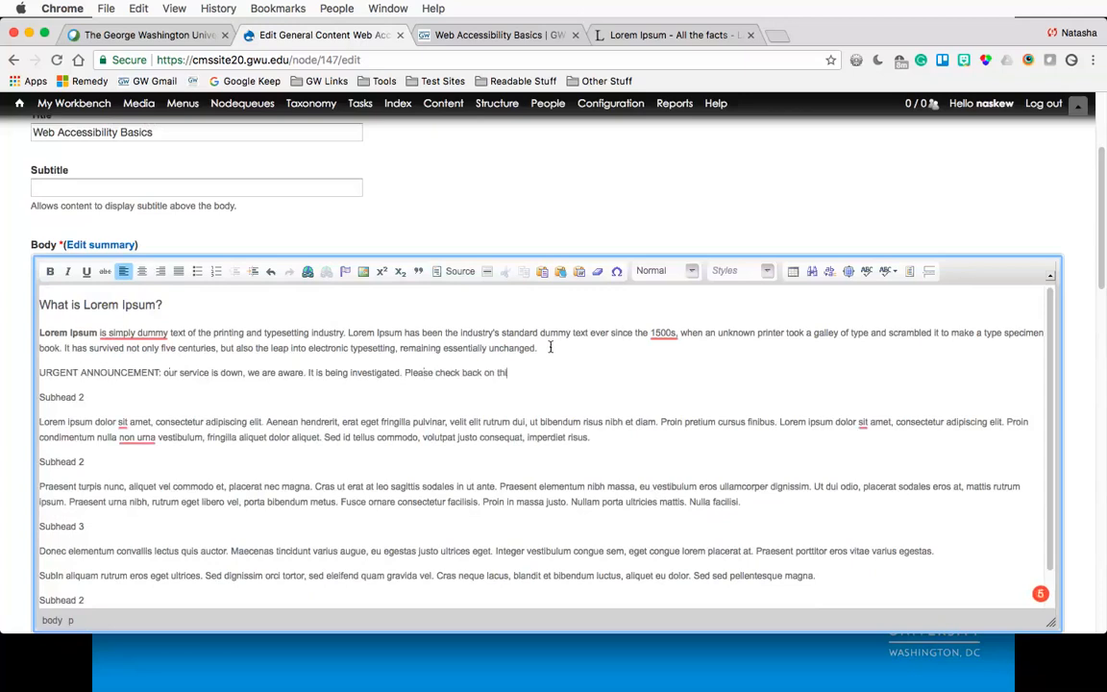
pyautogui.write('s website for more information.')
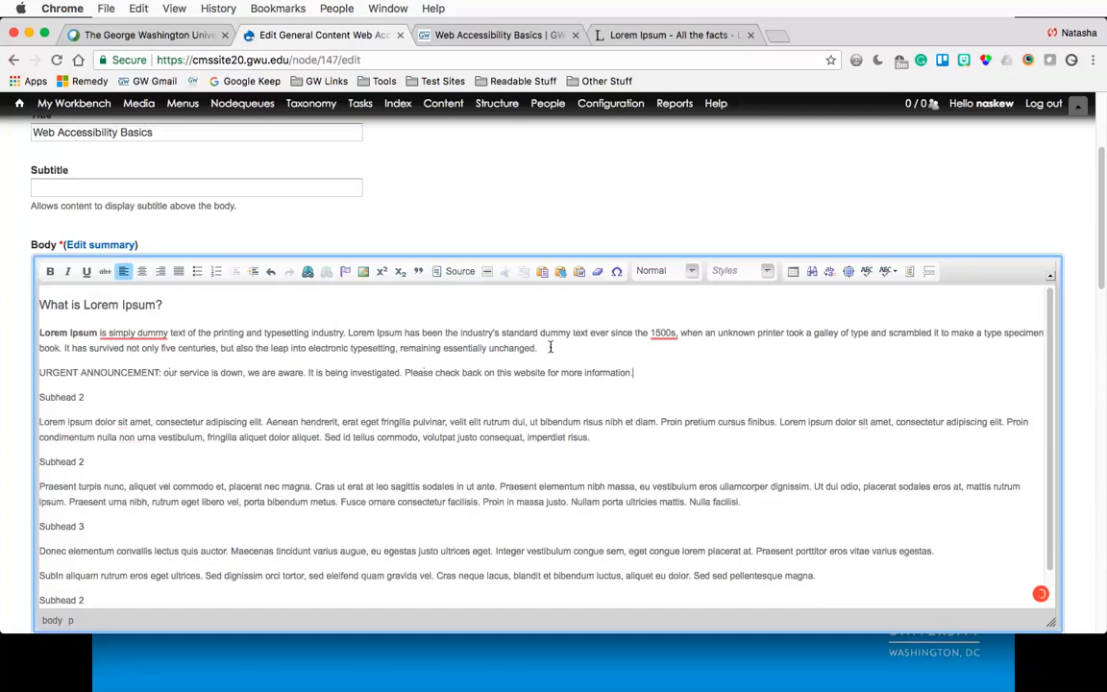
# - Format the announcement line as Heading 3
pyautogui.hotkey('shift', 'Home')
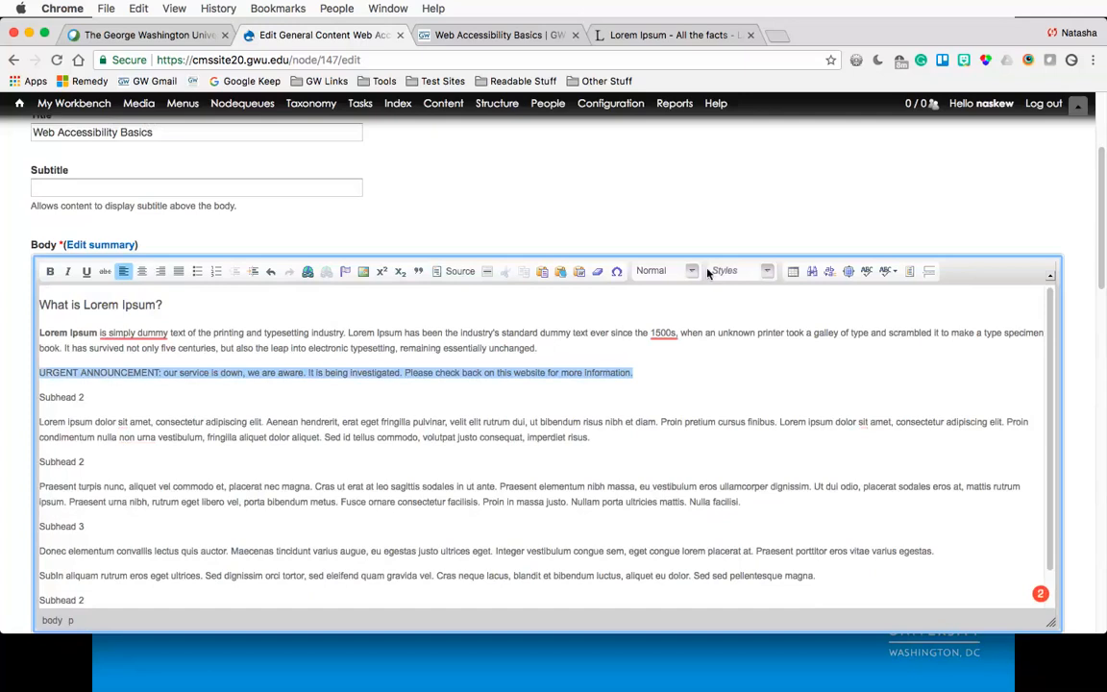
pyautogui.click(655, 271)
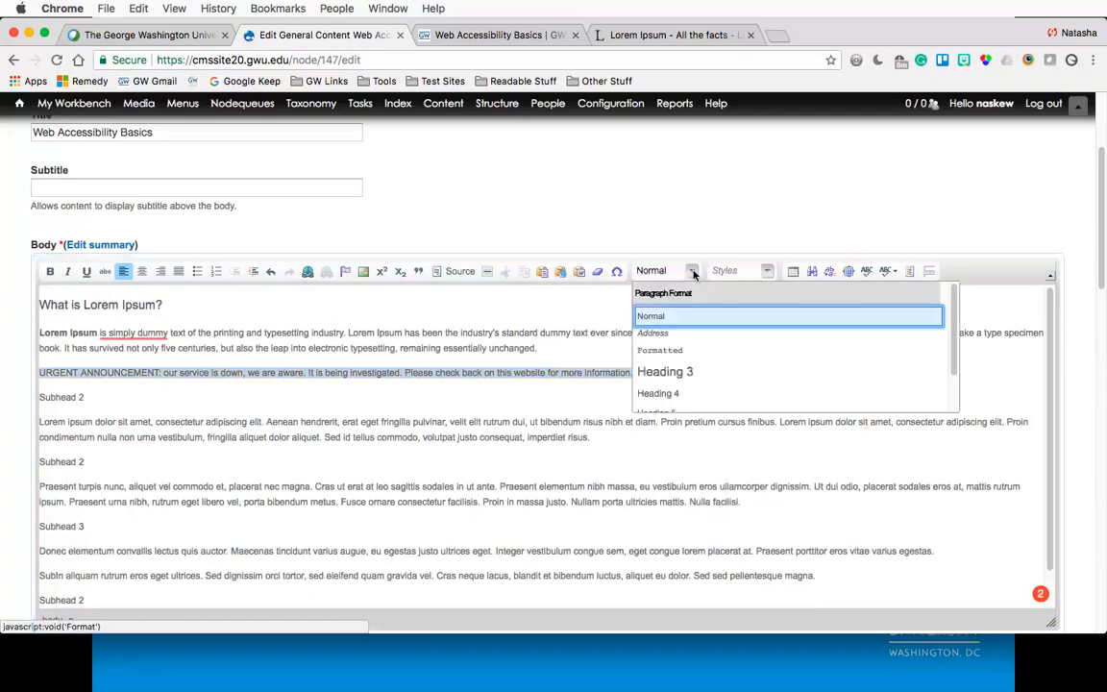
pyautogui.click(663, 384)
pyautogui.click(548, 423)
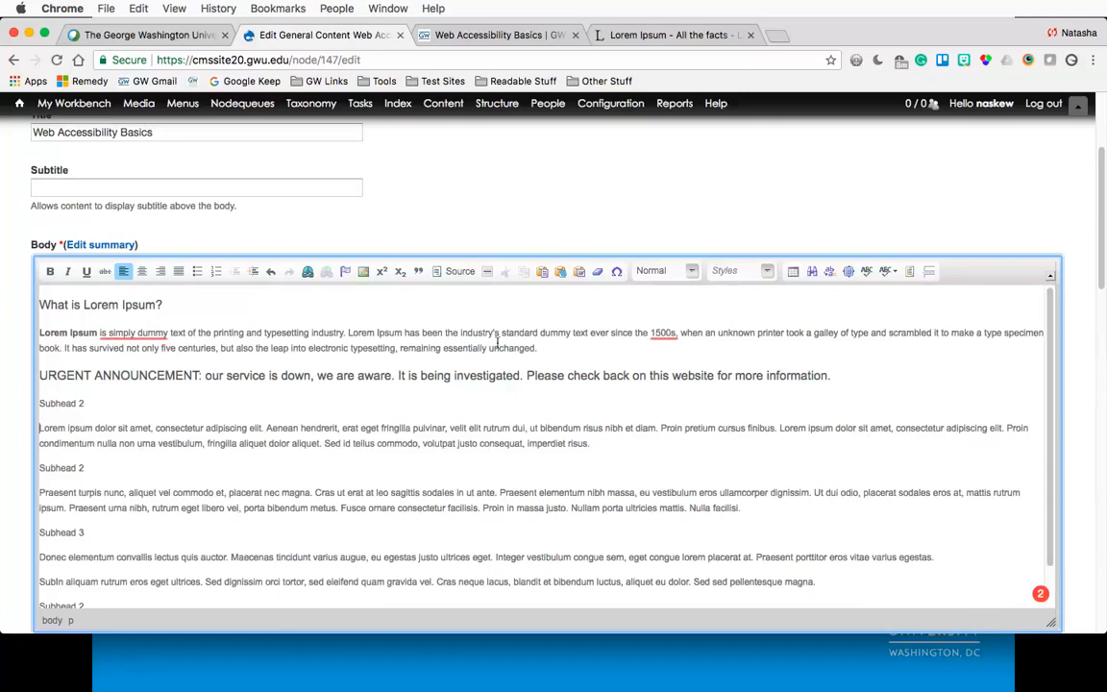
# - Format the first 'Subhead 2' line as Heading 3
pyautogui.tripleClick(142, 328)
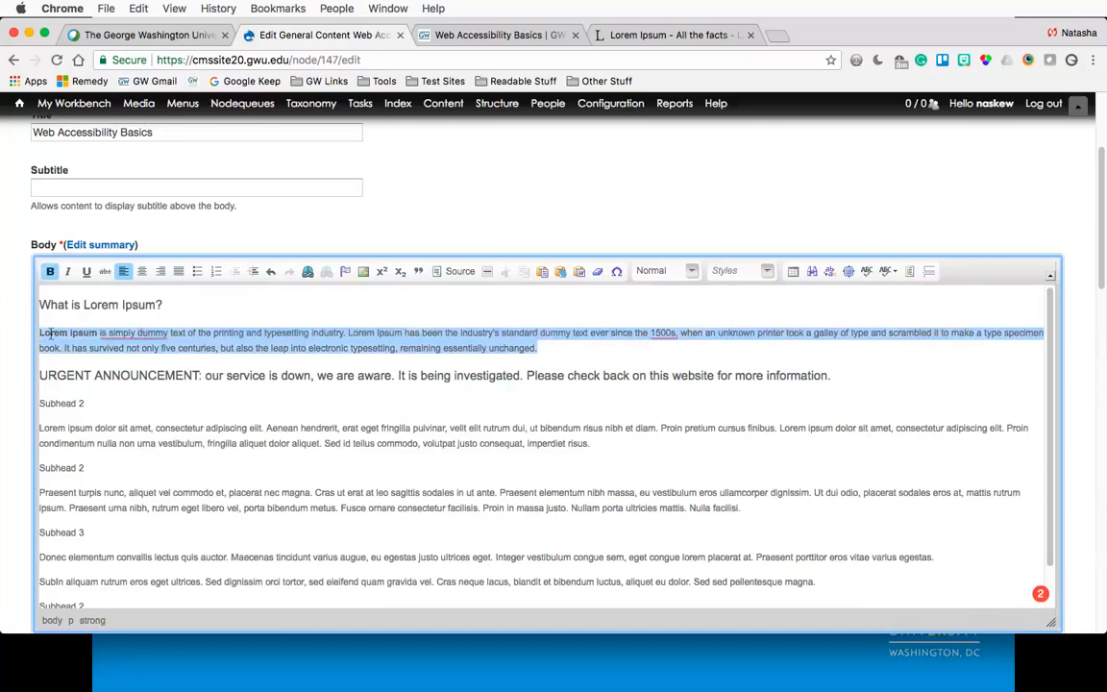
pyautogui.click(74, 307)
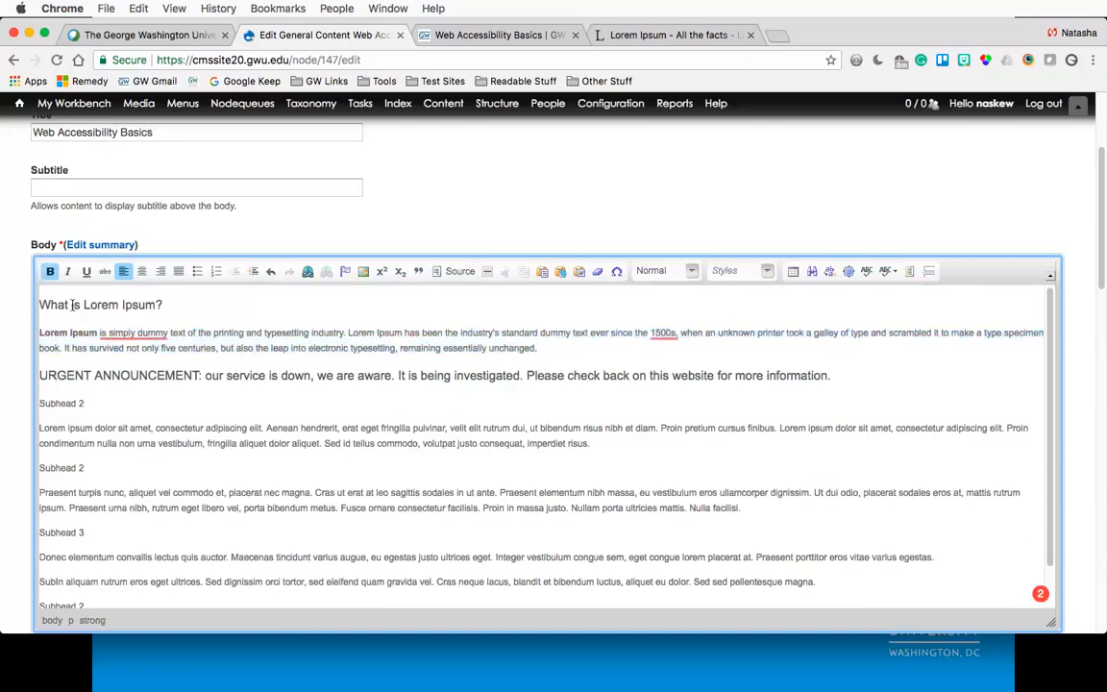
pyautogui.click(91, 402)
pyautogui.moveTo(92, 401); pyautogui.dragTo(35, 402)
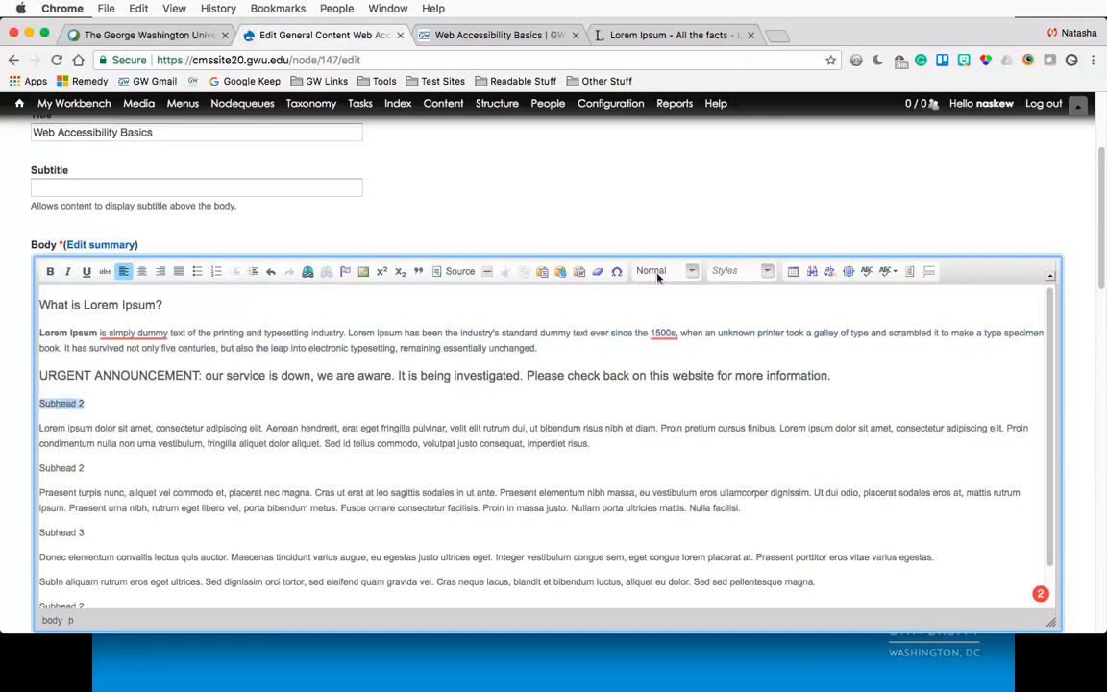
pyautogui.click(692, 271)
pyautogui.click(672, 365)
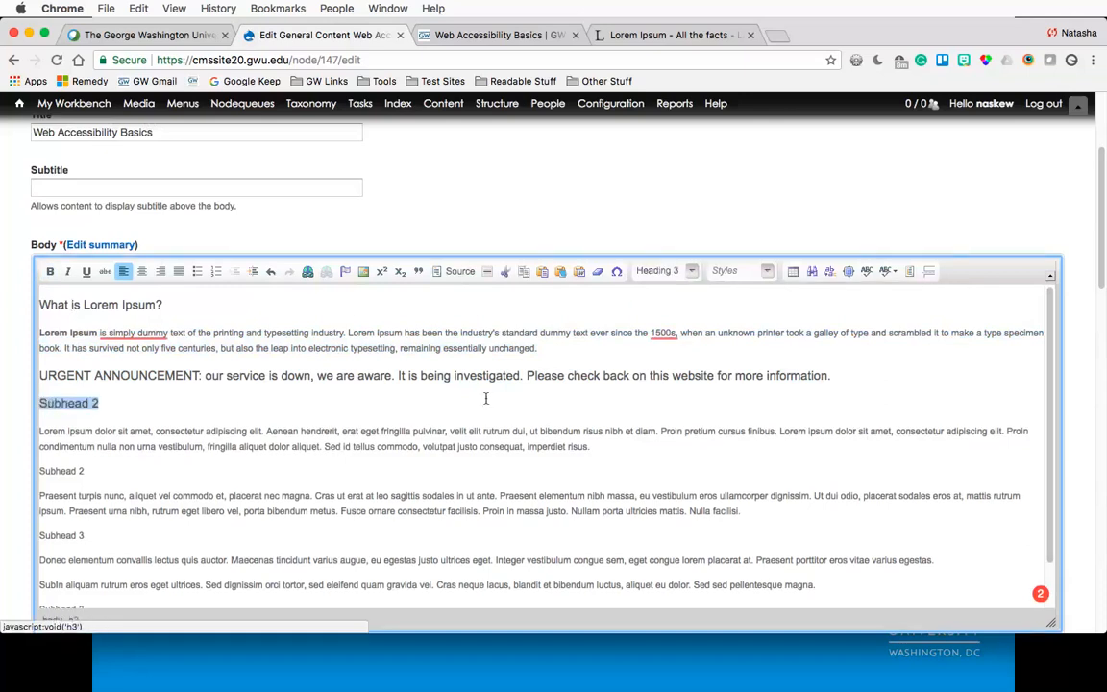
# - Format the second 'Subhead 2' line as Heading 3
pyautogui.moveTo(92, 470); pyautogui.dragTo(35, 471)
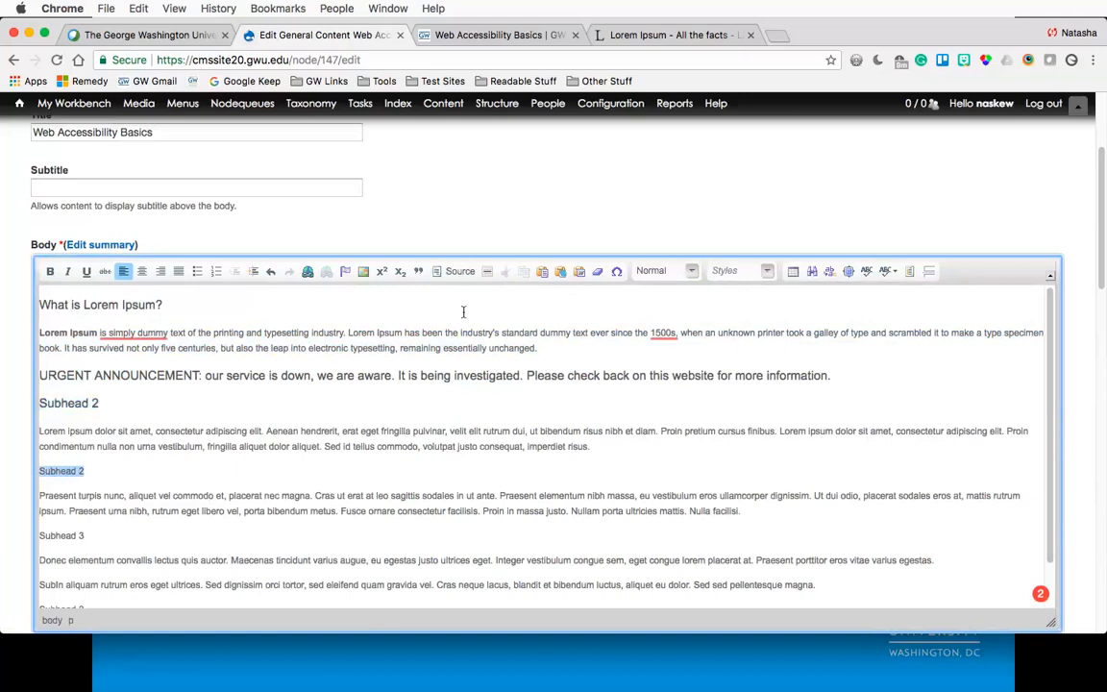
pyautogui.click(693, 272)
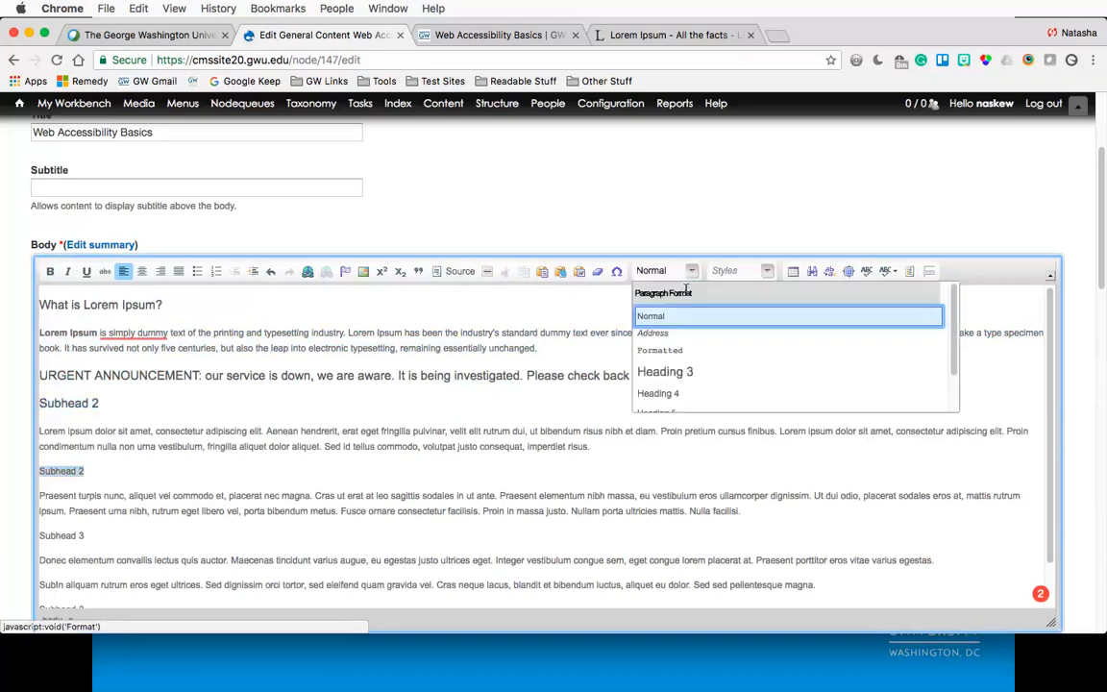
pyautogui.click(663, 370)
# - Format the 'Subhead 3' line as Heading 3
pyautogui.scroll(-1, 126, 438)
pyautogui.scroll(-1, 126, 438)
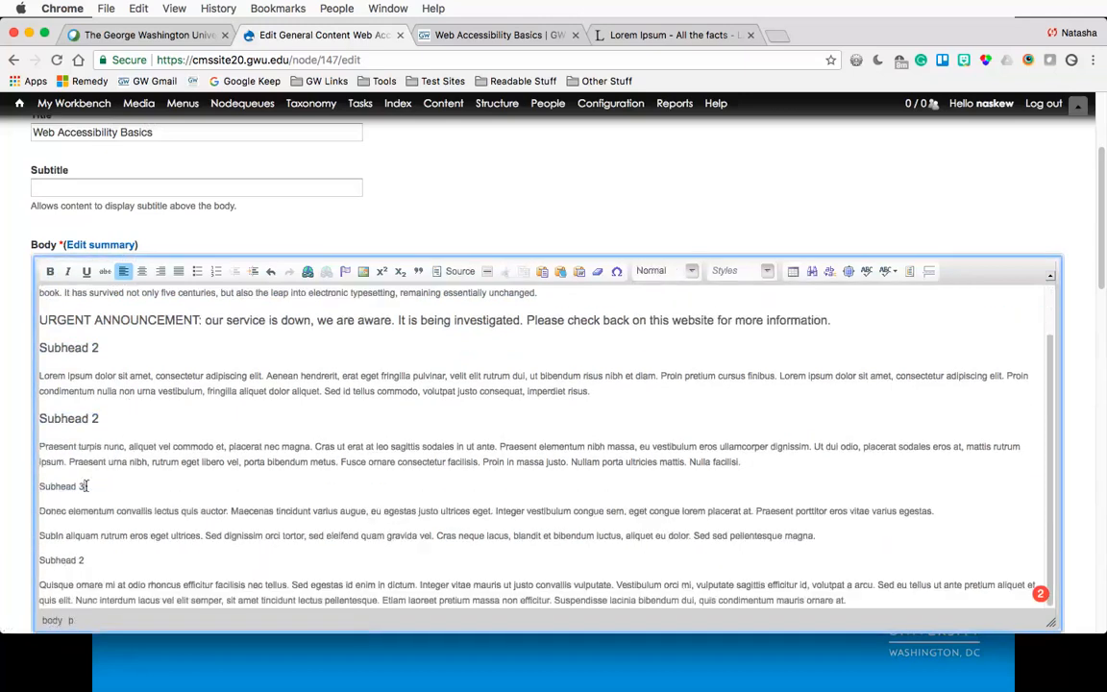
pyautogui.moveTo(87, 486); pyautogui.dragTo(35, 486)
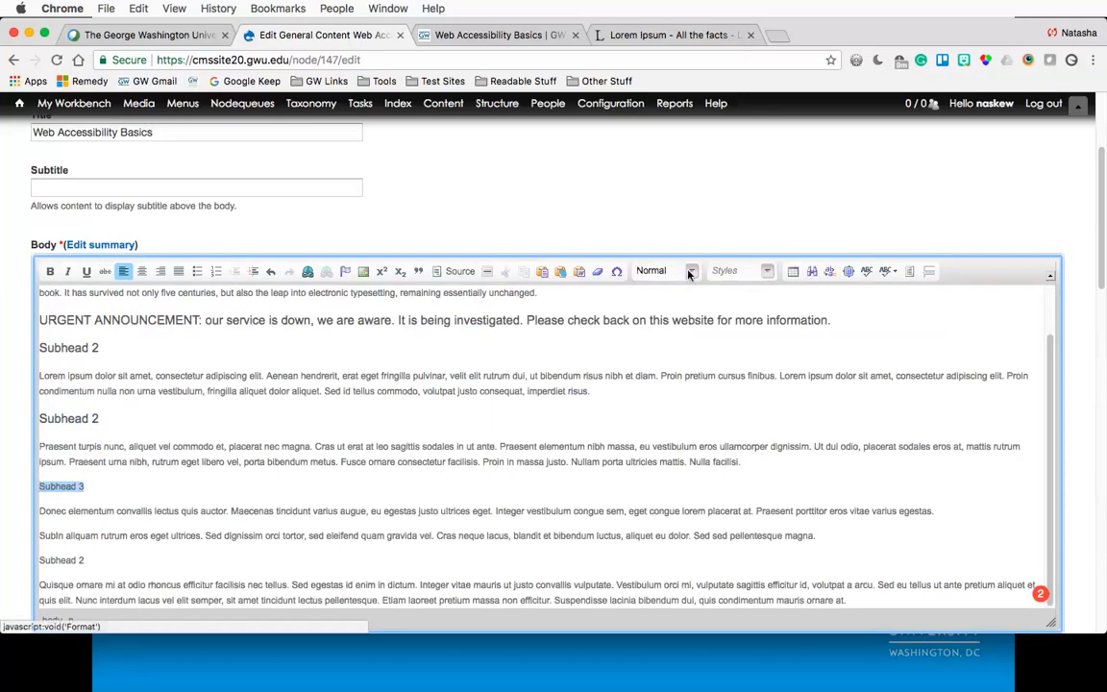
pyautogui.click(662, 271)
pyautogui.click(670, 372)
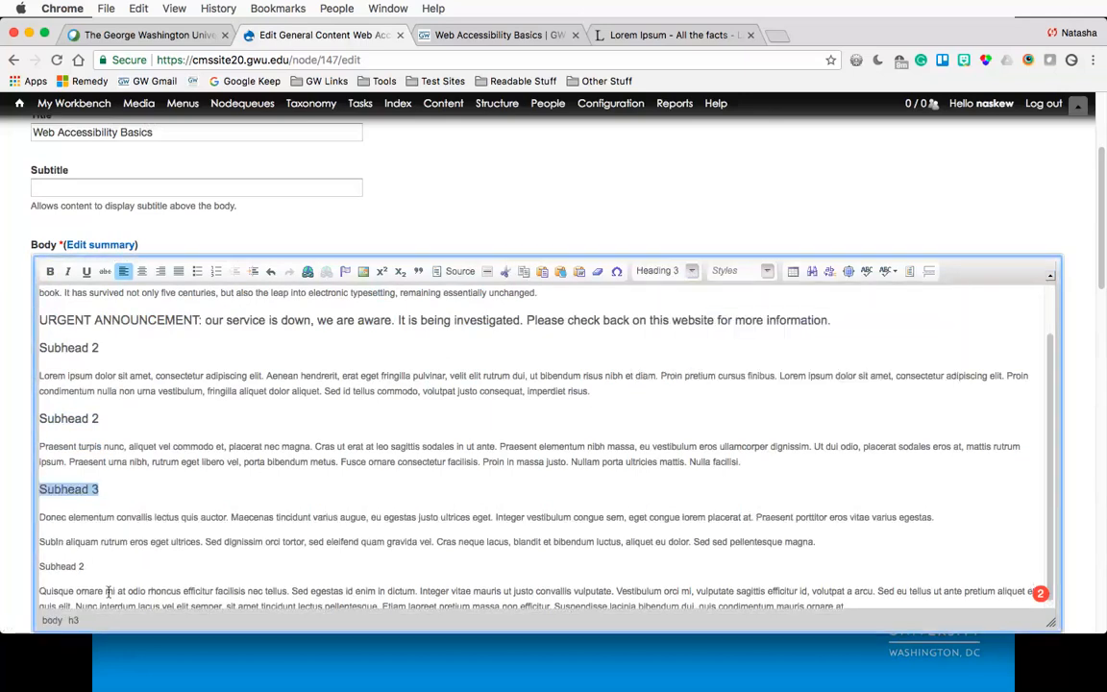
# - Format the 'Subhead 2' line below the Subhead 3 section as Heading 3
pyautogui.moveTo(84, 566); pyautogui.dragTo(33, 565)
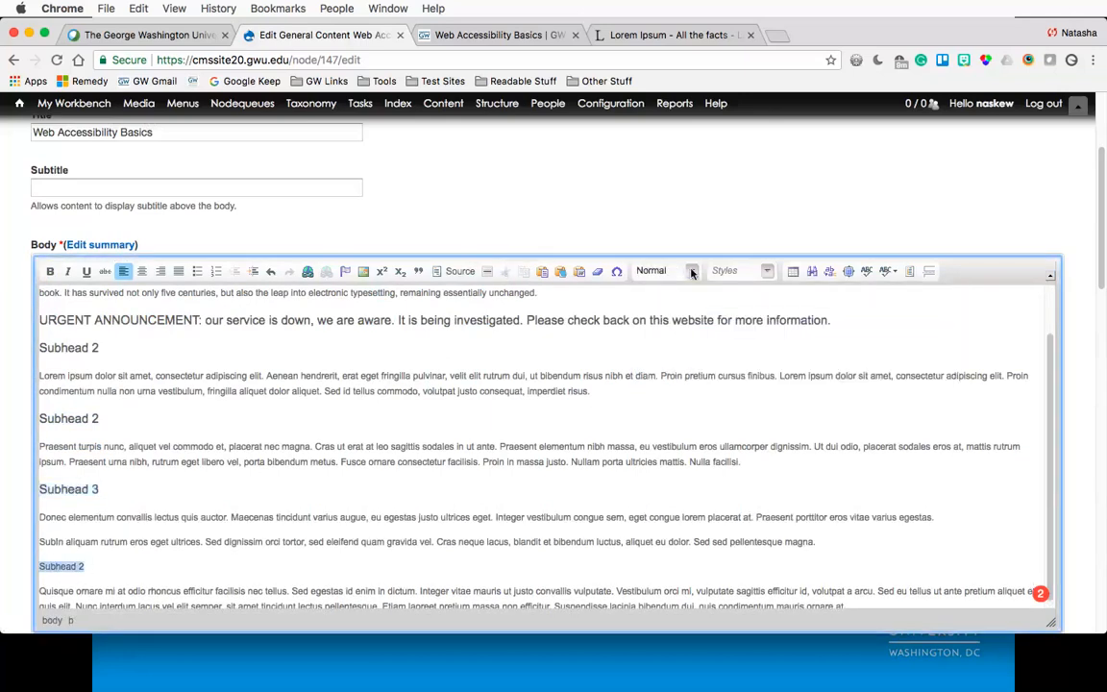
pyautogui.click(661, 271)
pyautogui.click(667, 373)
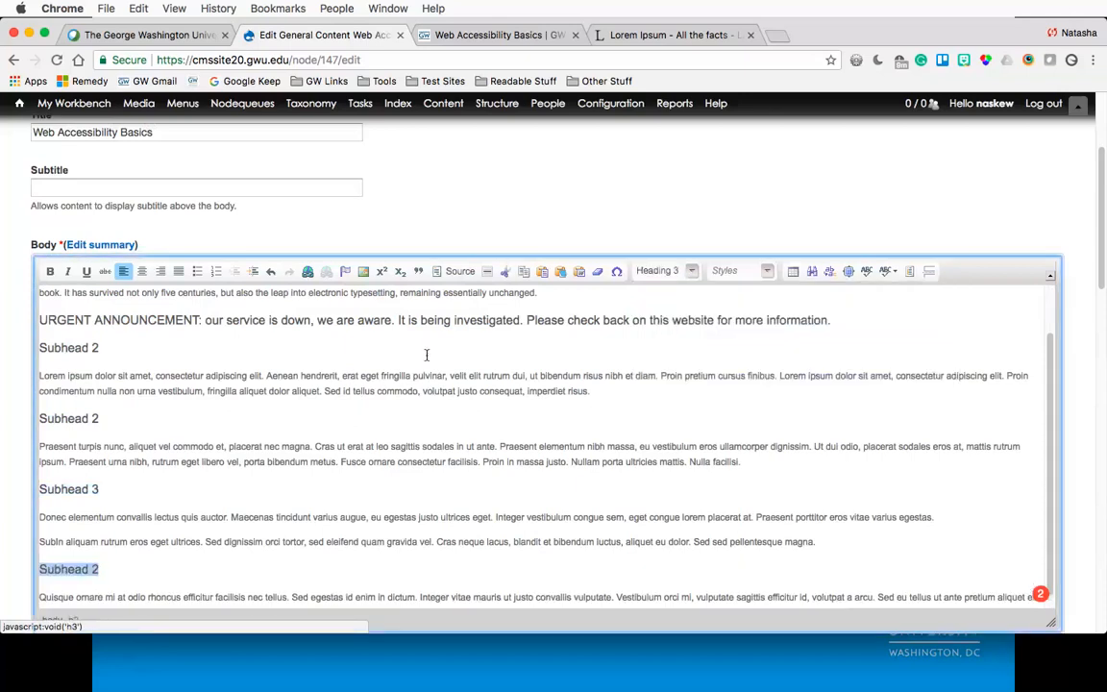
# - Make the announcement heading bold
pyautogui.scroll(2, 425, 358)
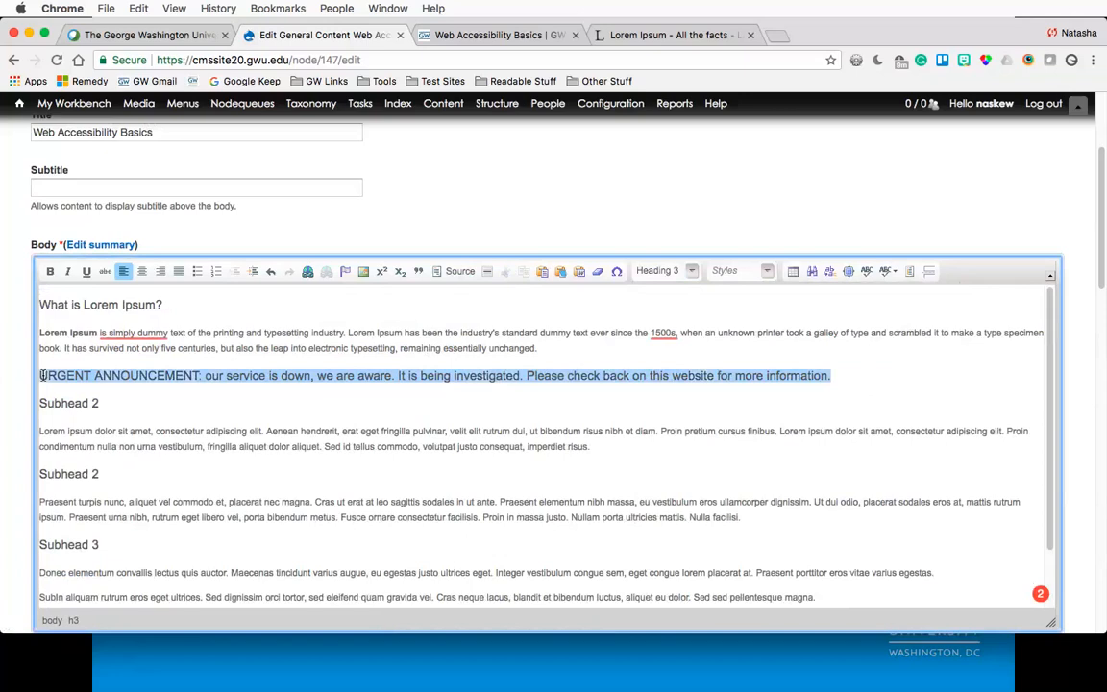
pyautogui.click(50, 271)
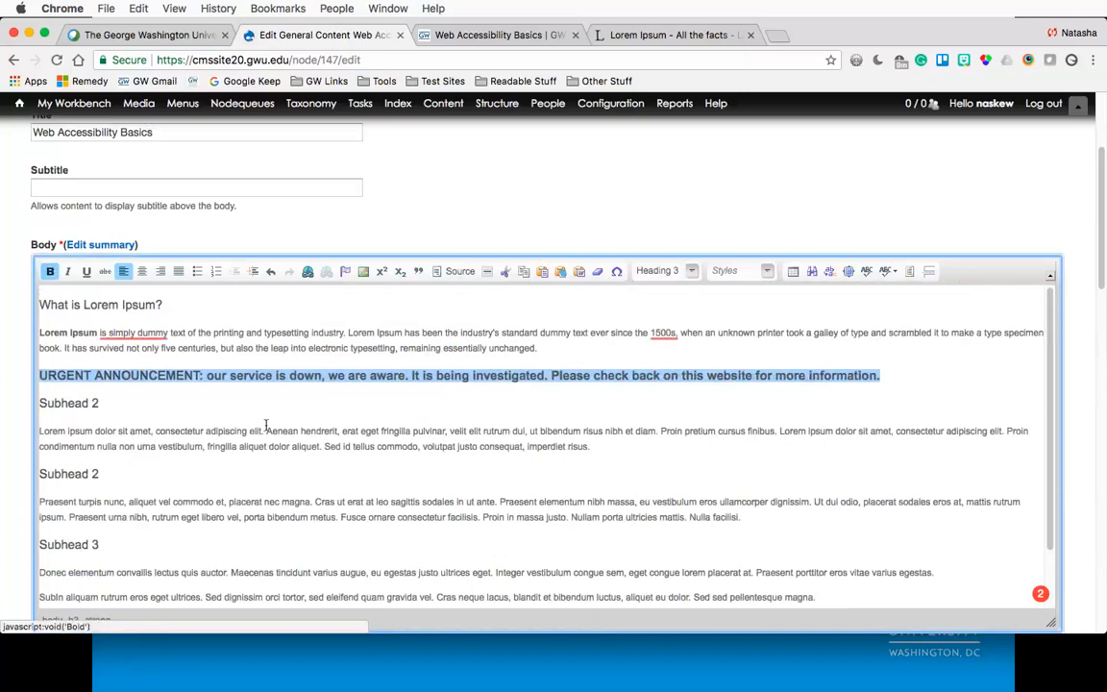
pyautogui.click(257, 376)
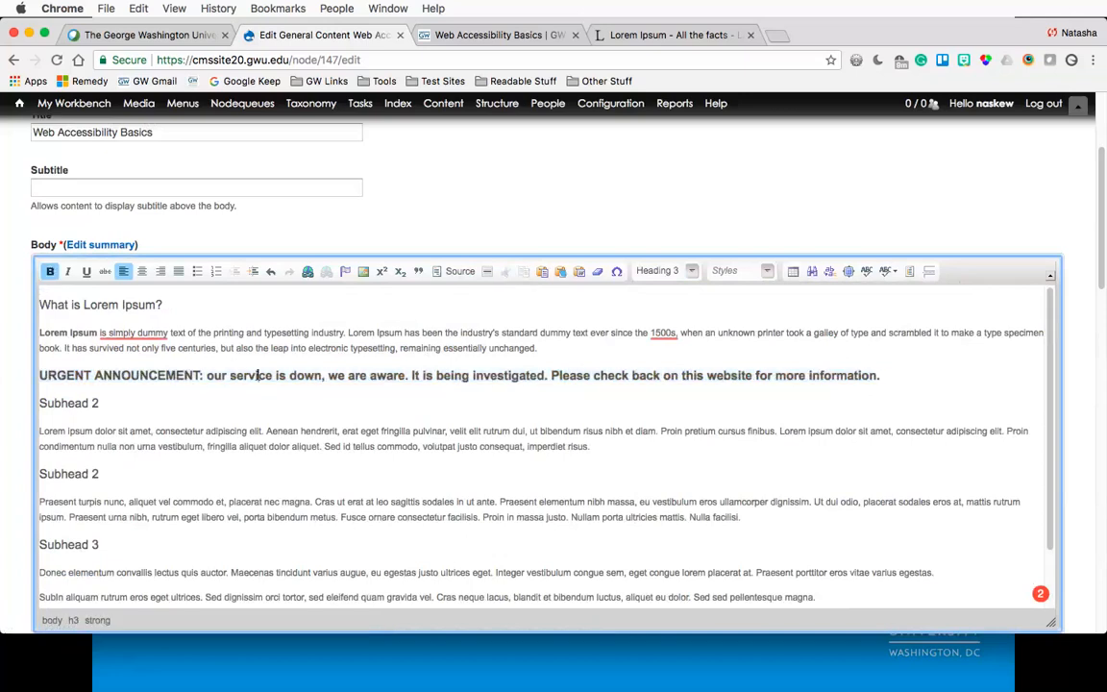
# - Add *** at the start and end of the announcement heading
pyautogui.click(39, 375)
pyautogui.write('**')
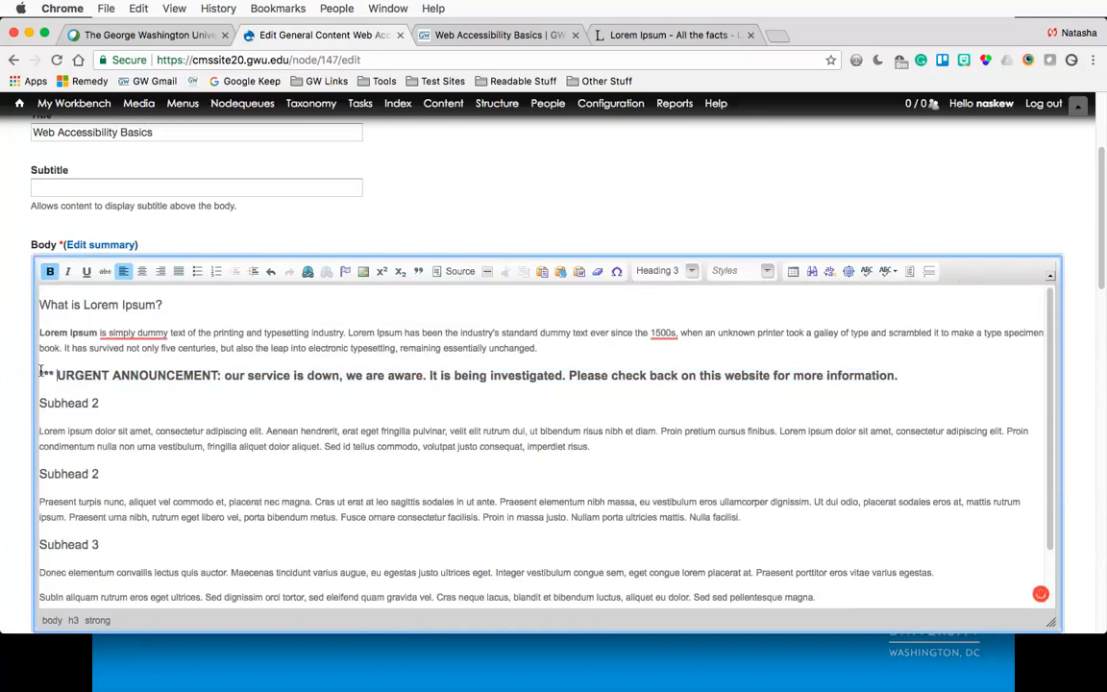
pyautogui.press('End')
pyautogui.write('***')
pyautogui.click(451, 407)
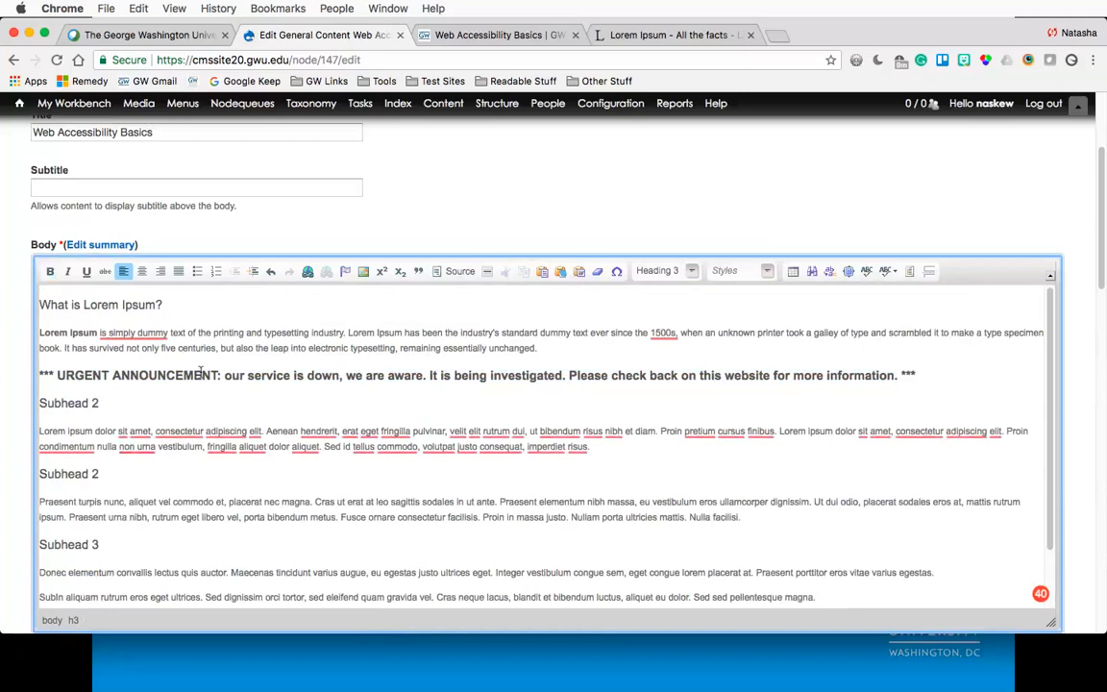
# - Delete the entire announcement heading from the body
pyautogui.click(58, 375)
pyautogui.moveTo(58, 375); pyautogui.dragTo(898, 375)
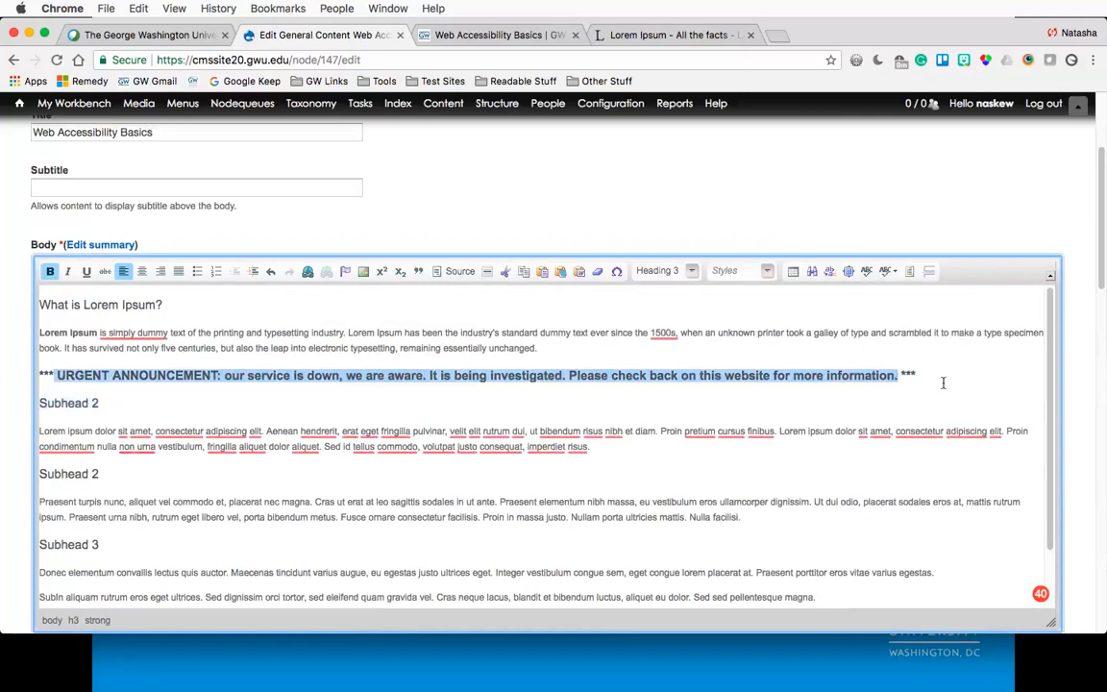
pyautogui.click(941, 376)
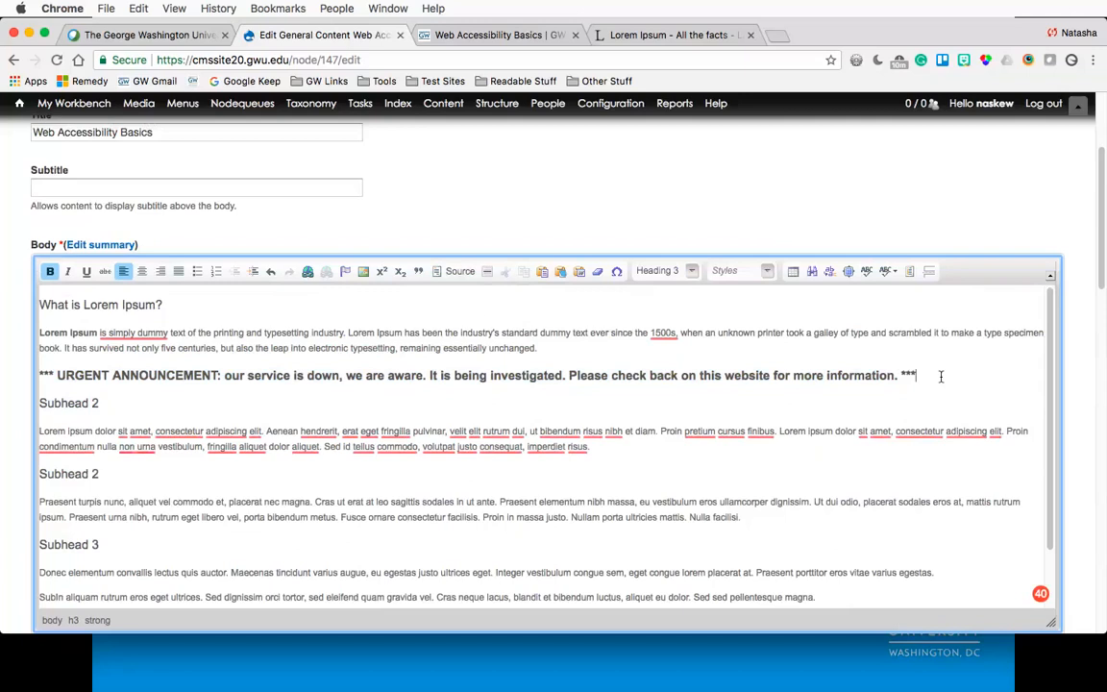
pyautogui.tripleClick(940, 376)
pyautogui.press('BackSpace')
pyautogui.press('BackSpace')
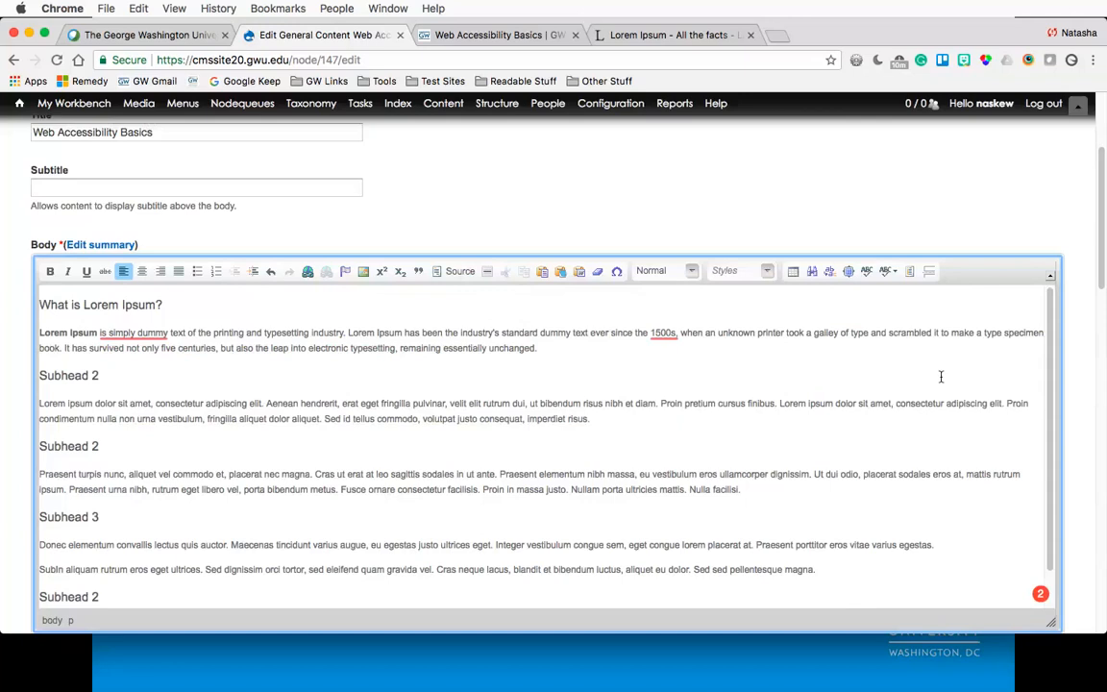
# - Review the paragraph format options for the 'What is Lorem Ipsum?' heading
pyautogui.click(166, 304)
pyautogui.scroll(-5, 132, 307)
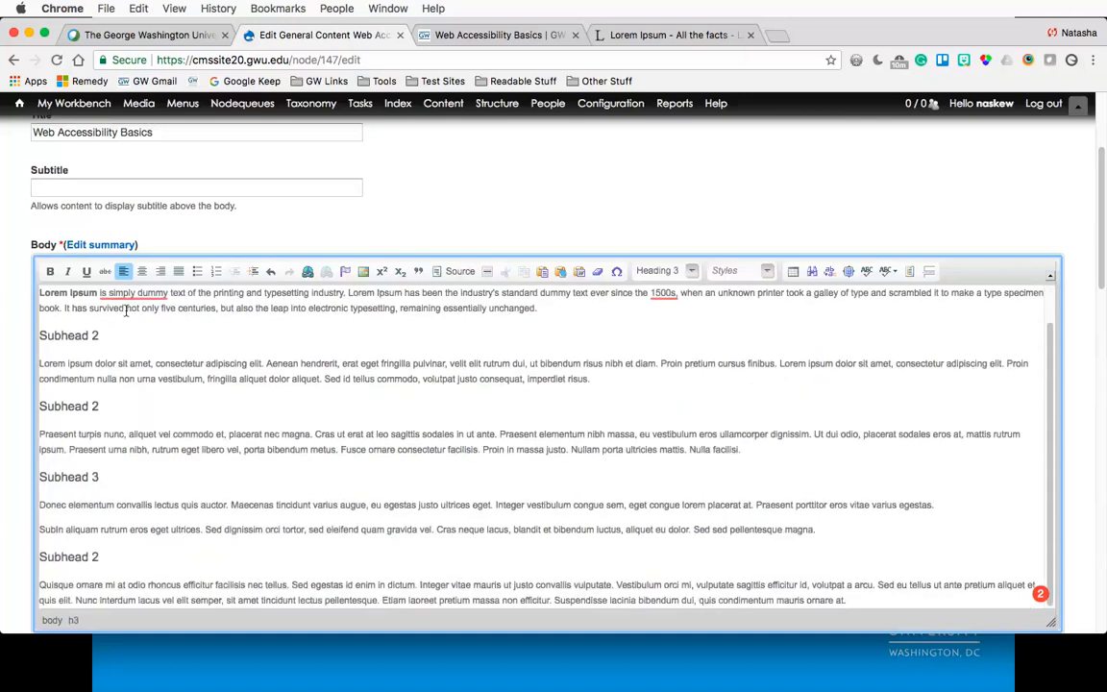
pyautogui.scroll(3, 126, 311)
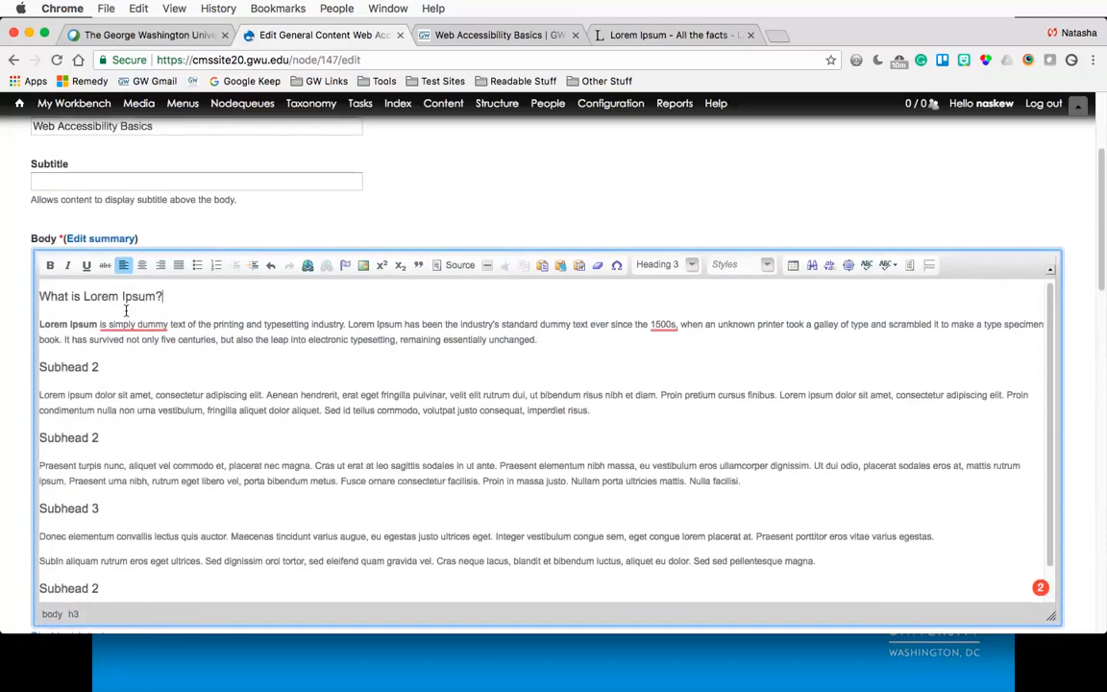
pyautogui.click(648, 264)
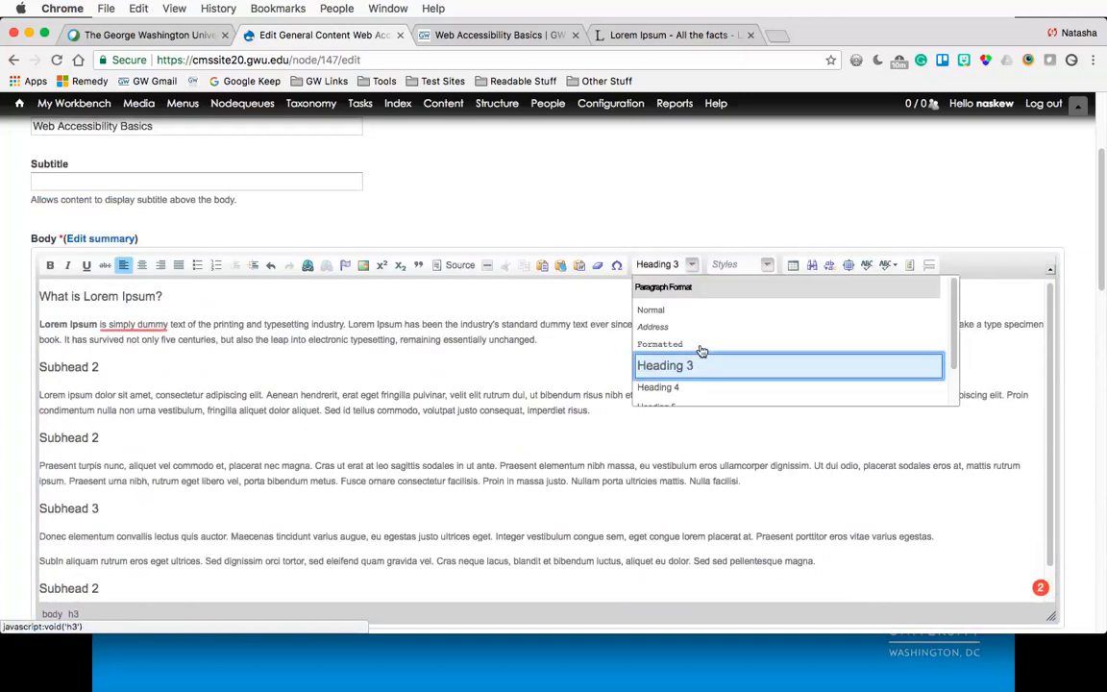
pyautogui.scroll(-2, 691, 365)
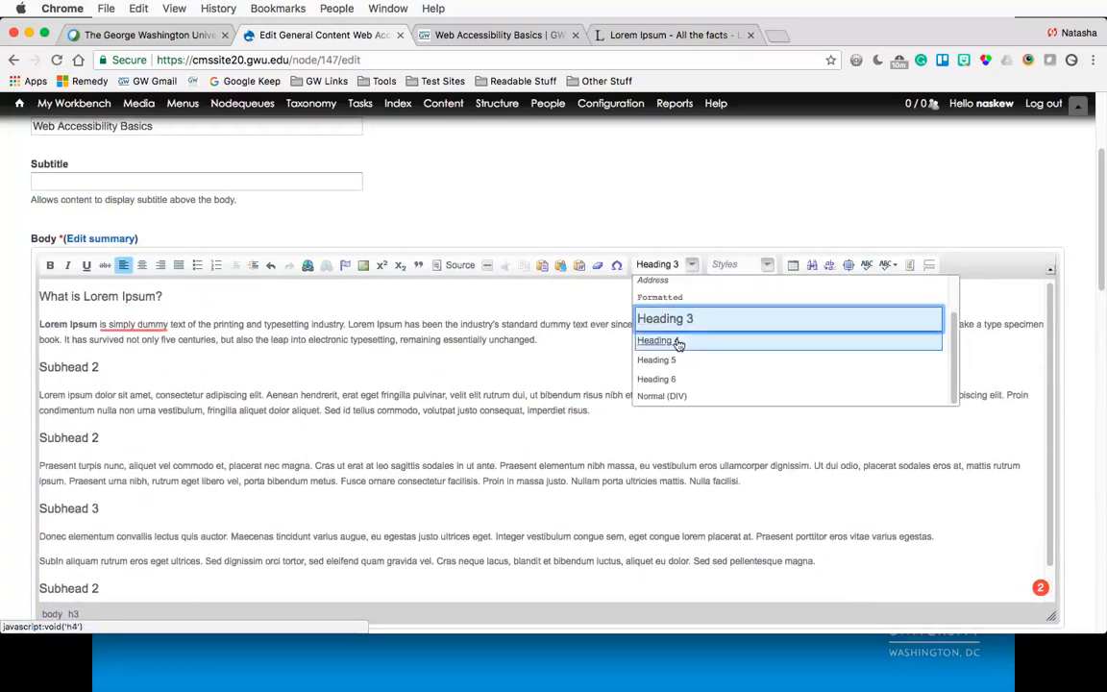
pyautogui.click(477, 346)
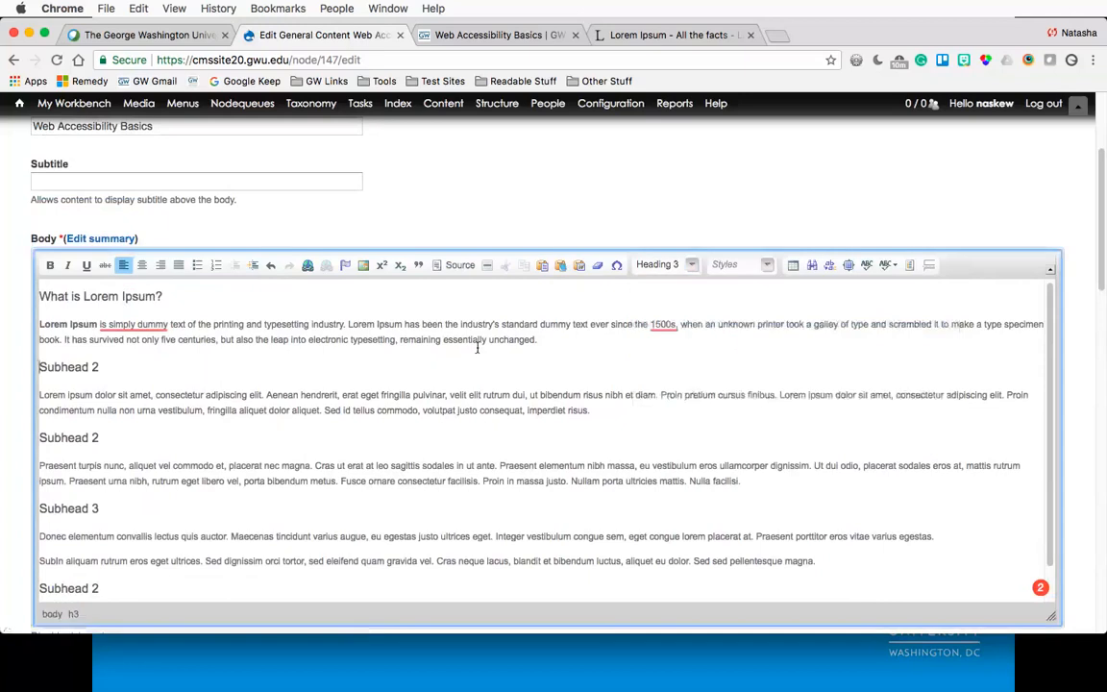
# - Switch to the published Web Accessibility Basics page tab and scroll through its content
pyautogui.click(424, 36)
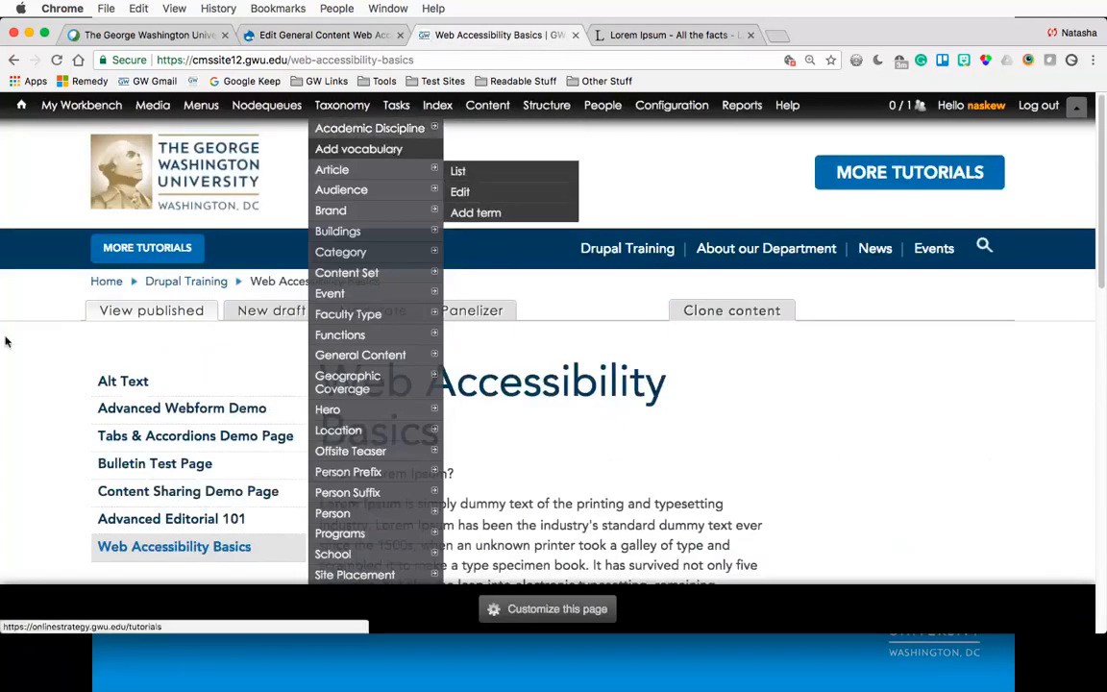
pyautogui.scroll(-2, 31, 373)
pyautogui.scroll(-3, 31, 373)
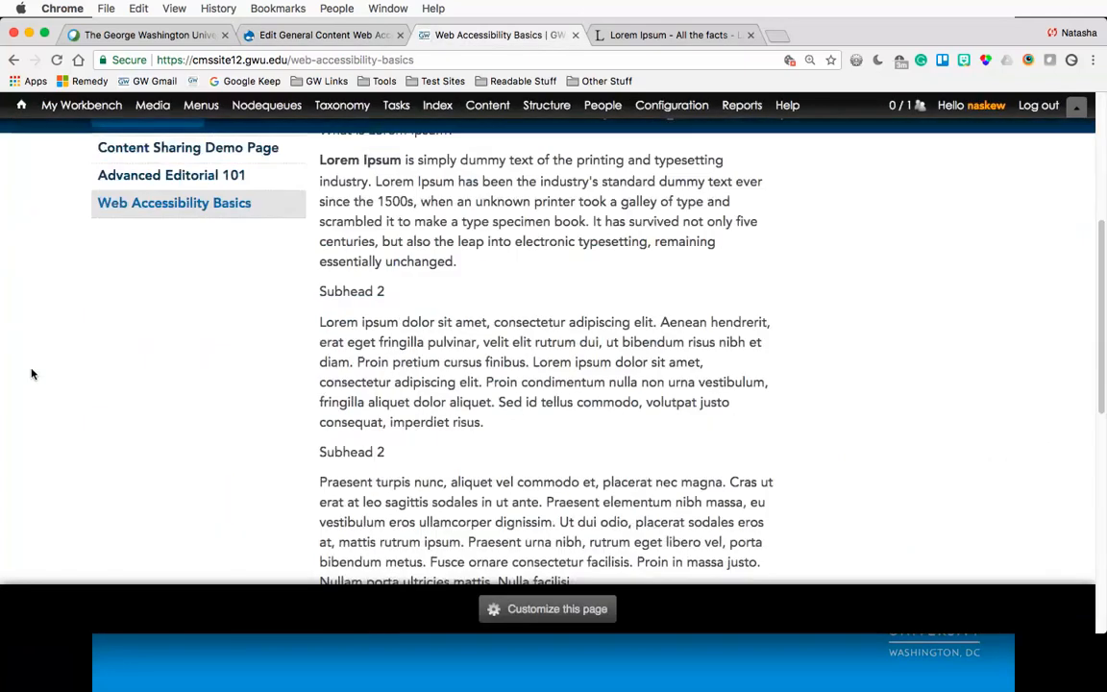
pyautogui.scroll(-5, 32, 374)
pyautogui.scroll(10, 31, 374)
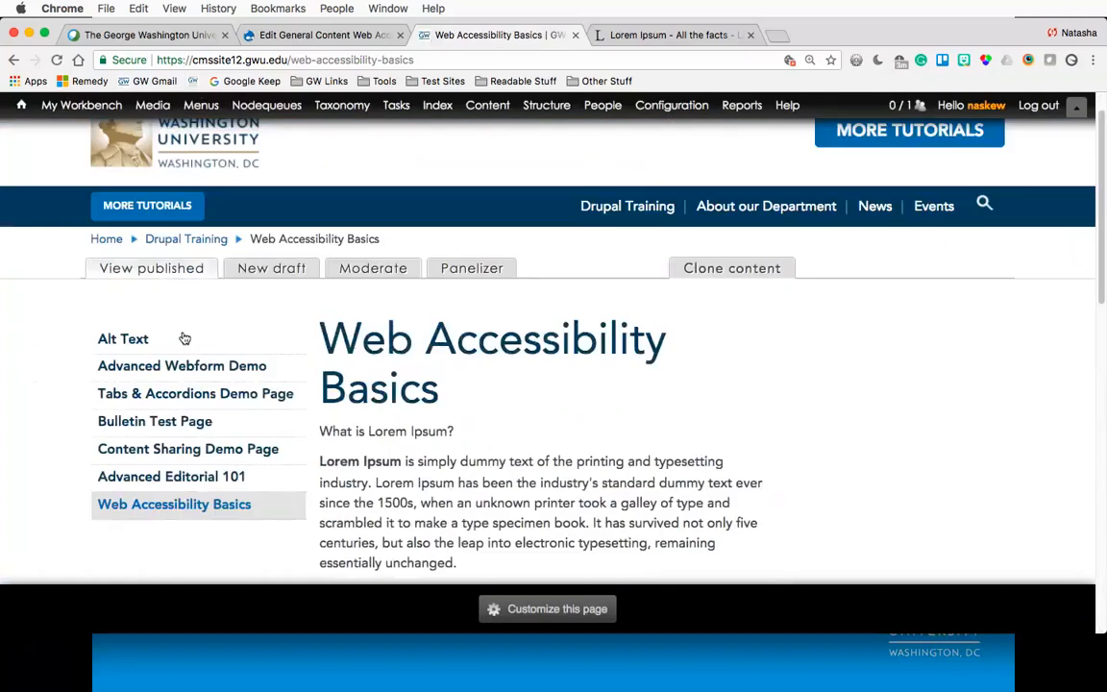
# - Open a new draft of the page and format the 'What is Lorem Ipsum?' line as Heading 2
pyautogui.click(256, 269)
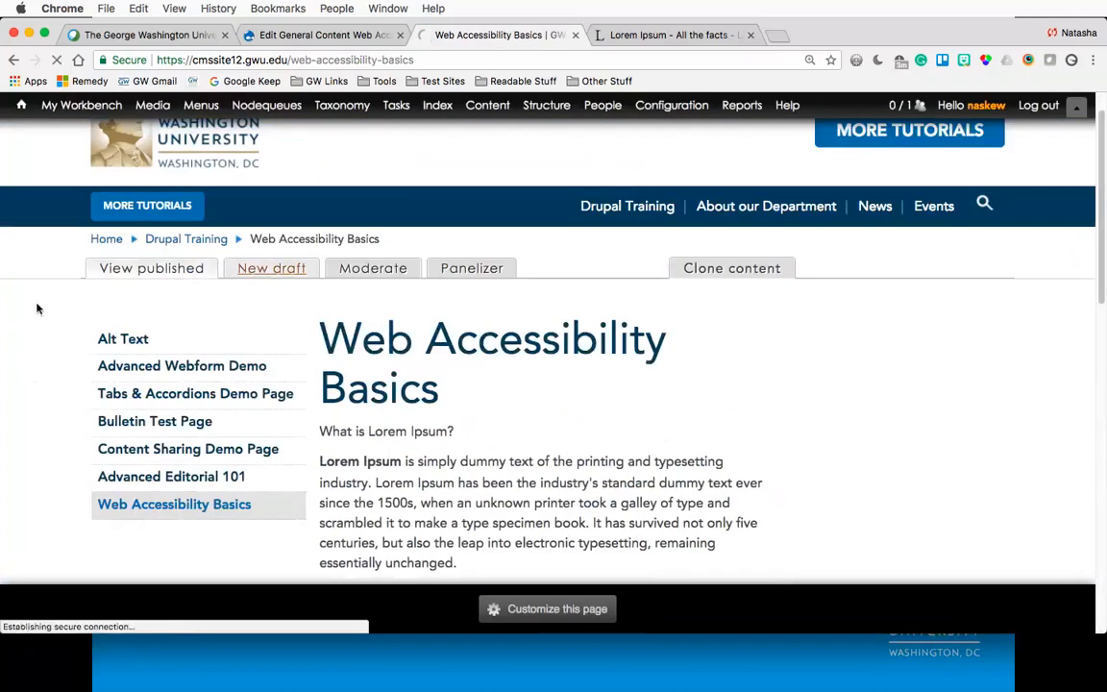
pyautogui.scroll(-2, 14, 397)
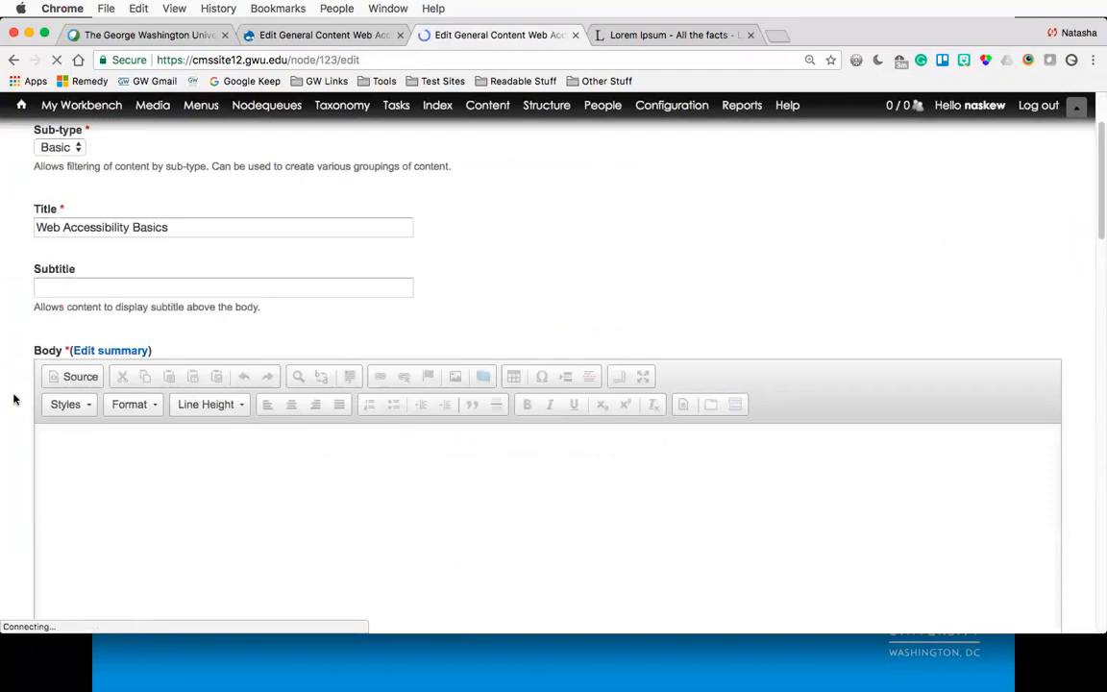
pyautogui.scroll(-2, 14, 398)
pyautogui.moveTo(175, 298); pyautogui.dragTo(40, 298)
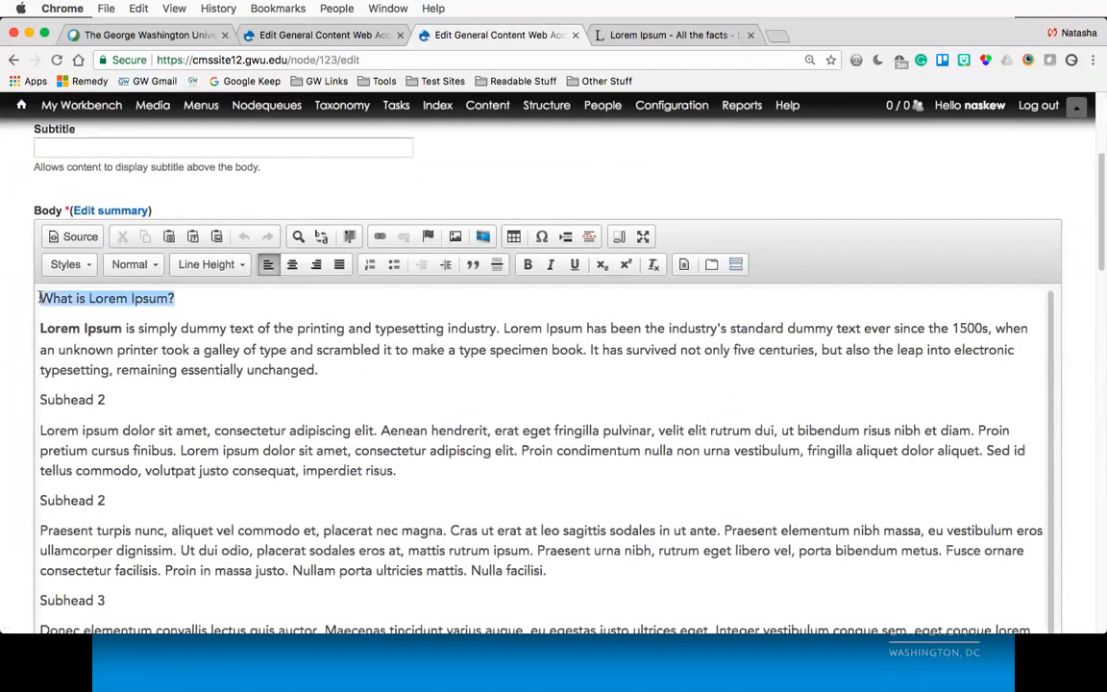
pyautogui.click(133, 267)
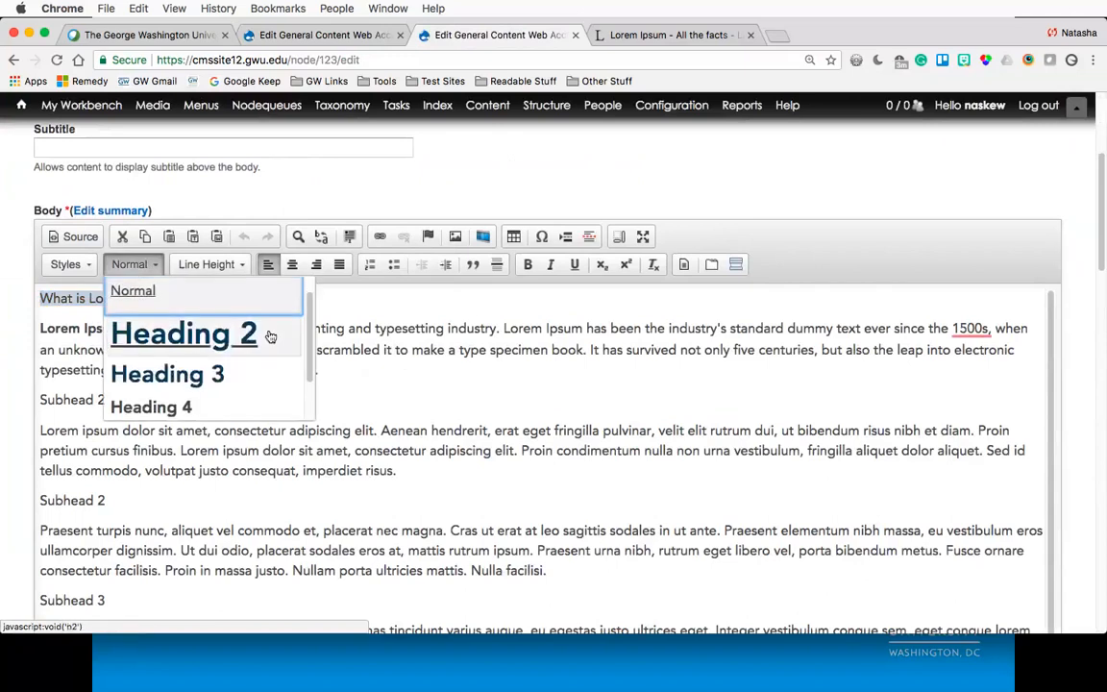
pyautogui.scroll(-1, 270, 336)
pyautogui.scroll(1, 270, 336)
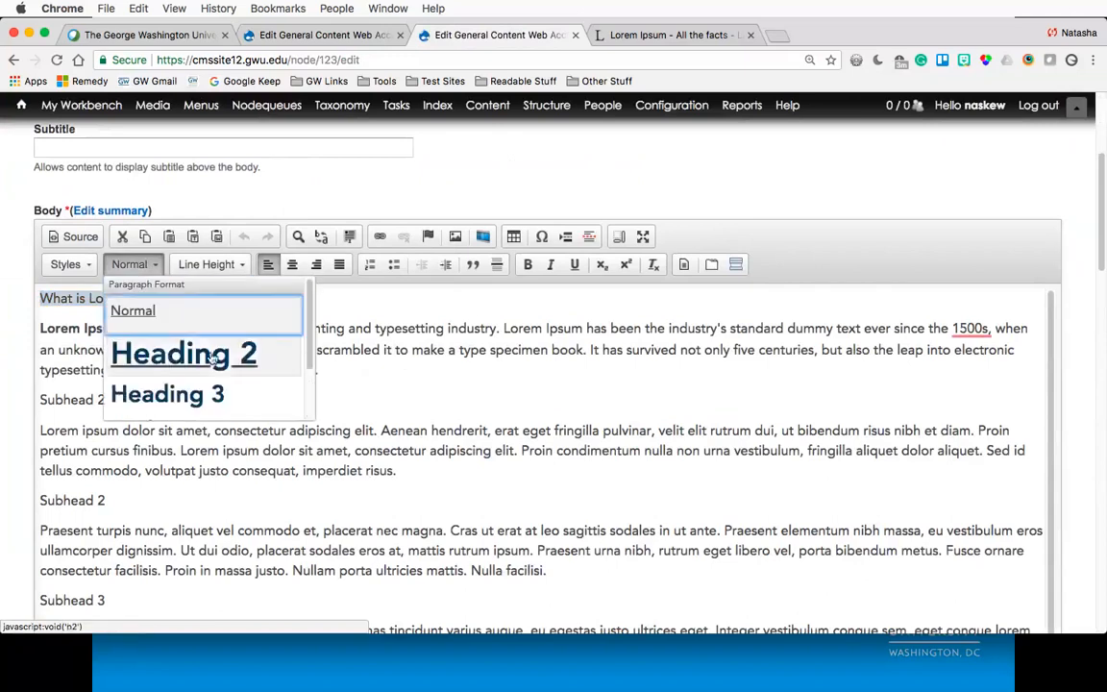
pyautogui.click(271, 338)
# - Check which heading format the subheads use in the other site's editor tab
pyautogui.click(324, 36)
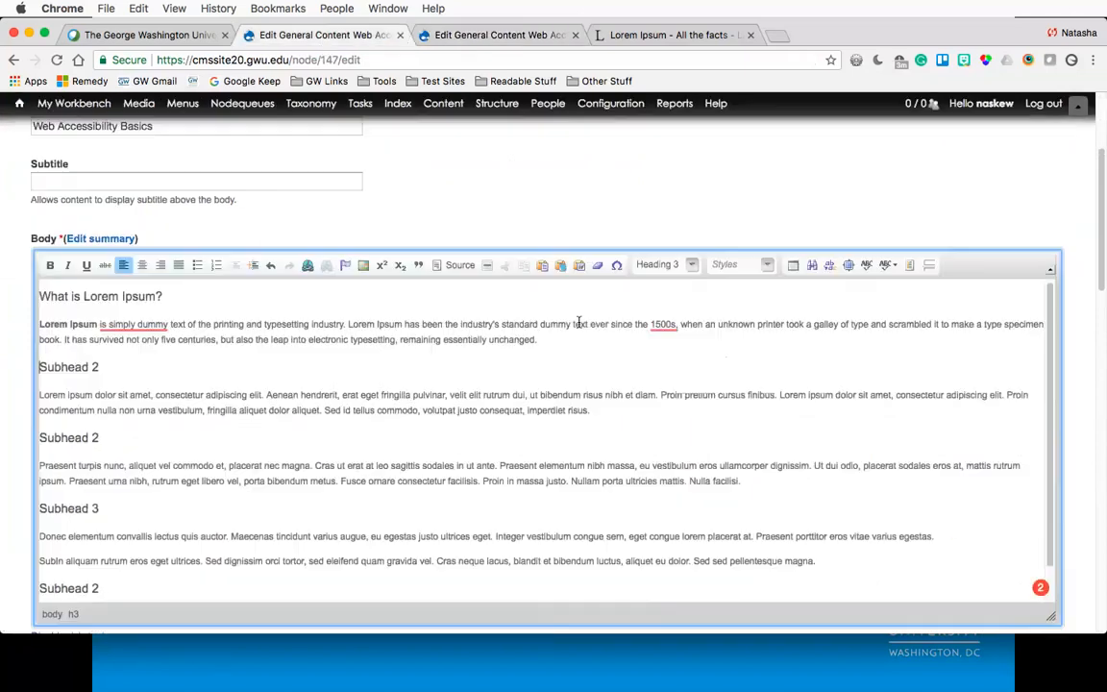
pyautogui.click(691, 268)
pyautogui.scroll(-1, 683, 344)
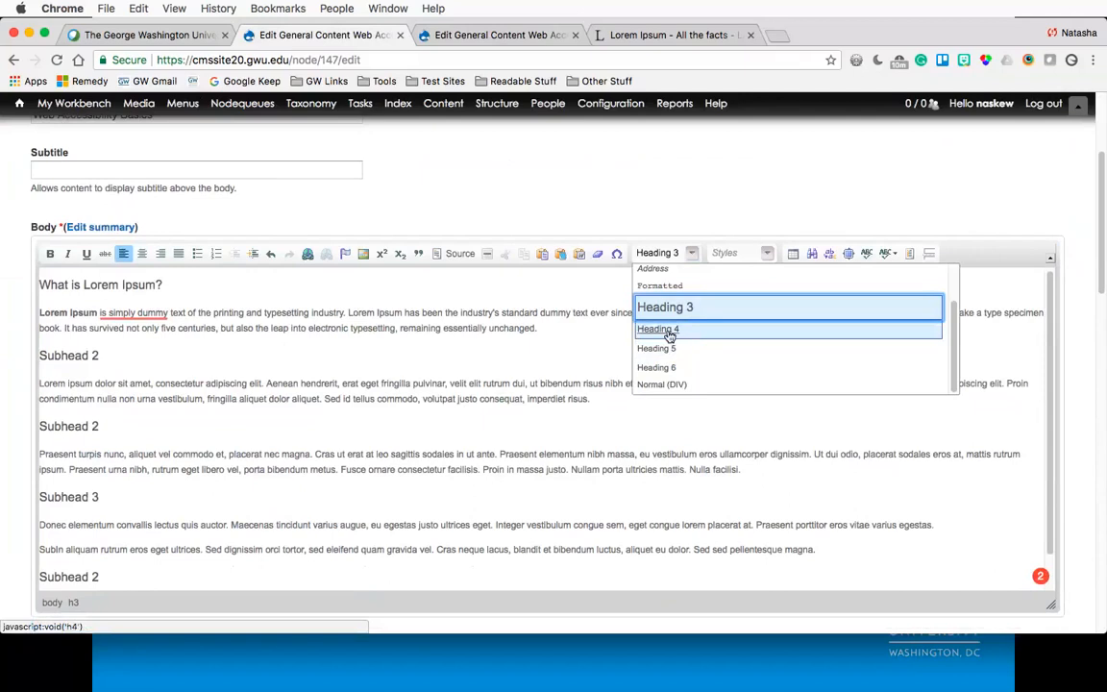
pyautogui.click(546, 354)
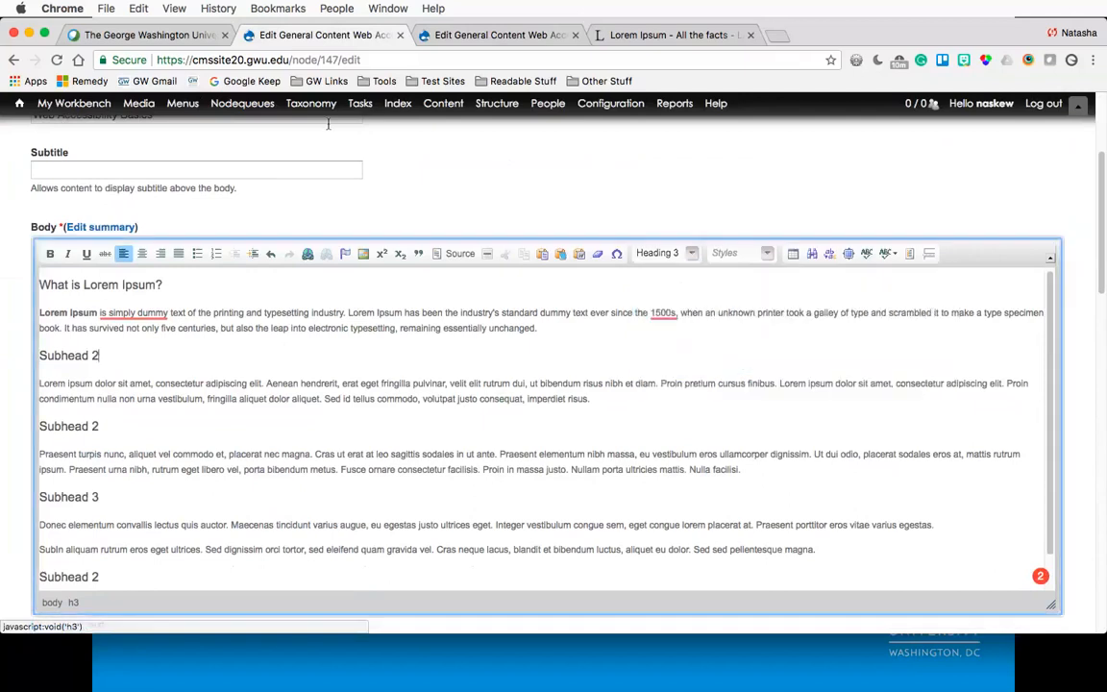
pyautogui.click(430, 36)
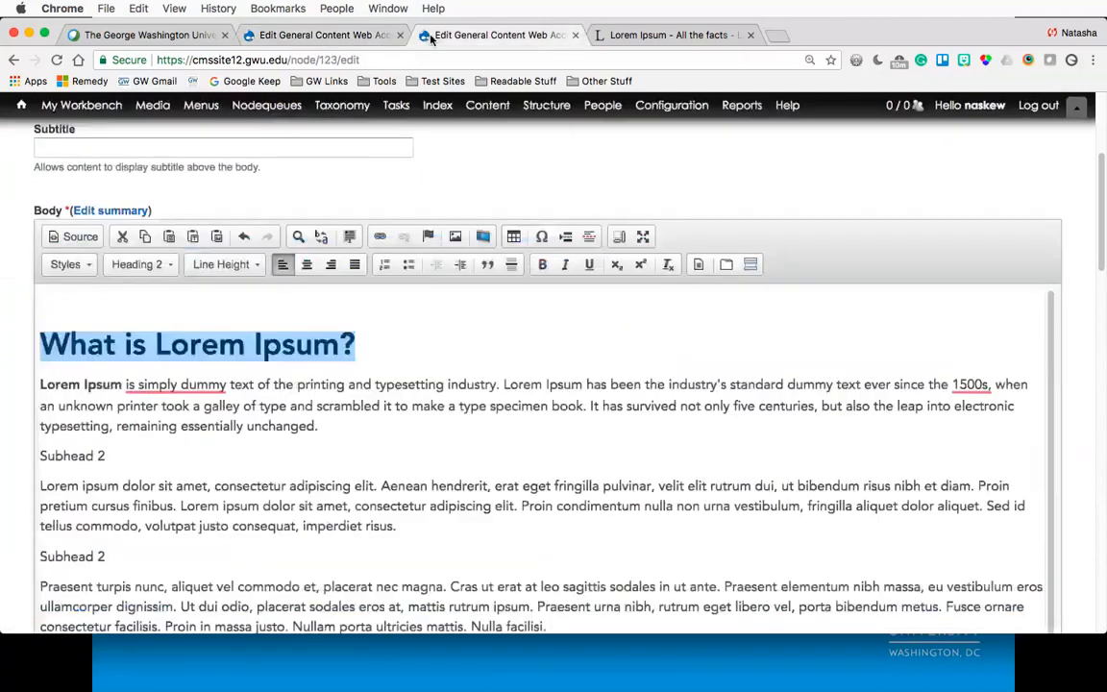
# - Format the first 'Subhead 2' line in the body as Heading 3
pyautogui.click(392, 345)
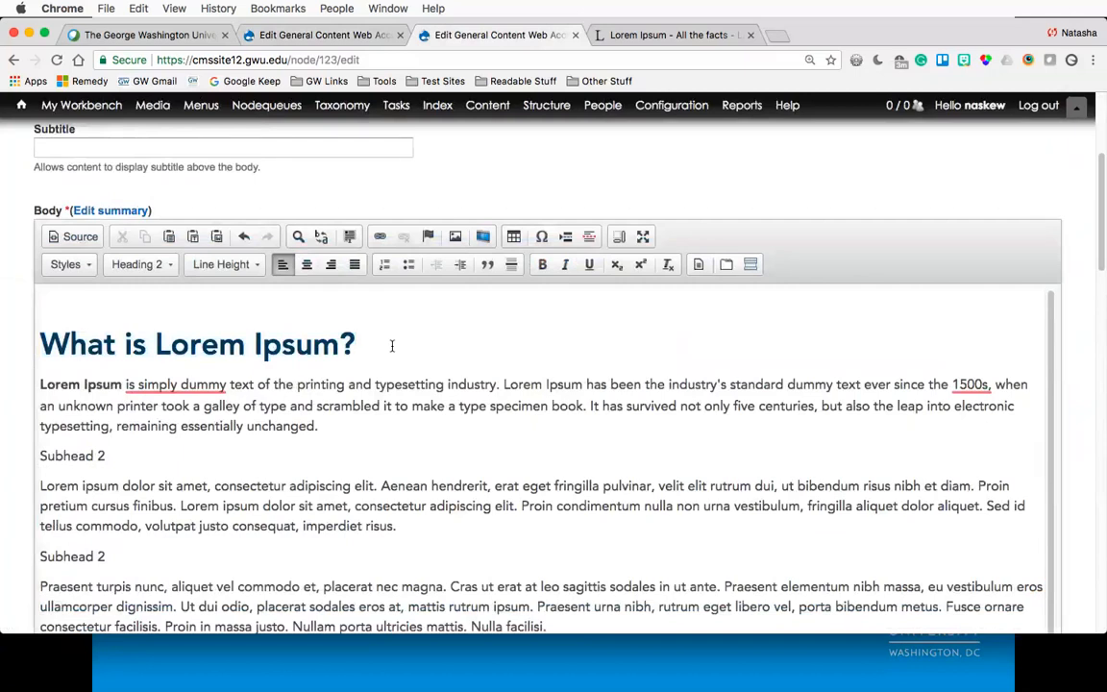
pyautogui.moveTo(105, 455); pyautogui.dragTo(39, 462)
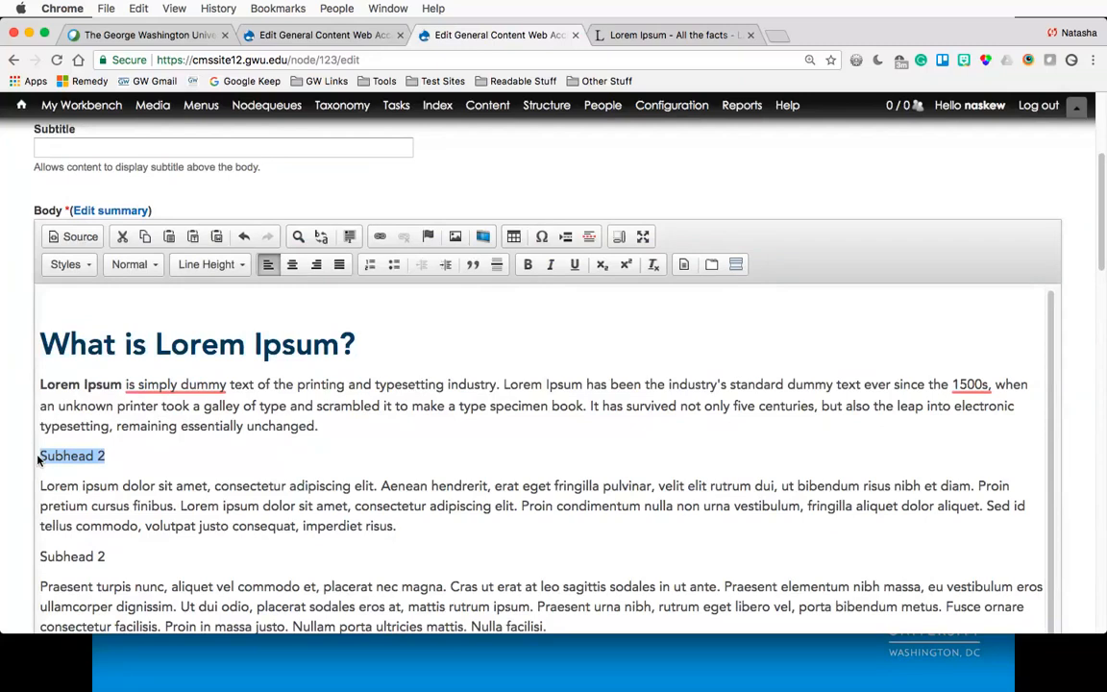
pyautogui.scroll(-2, 16, 413)
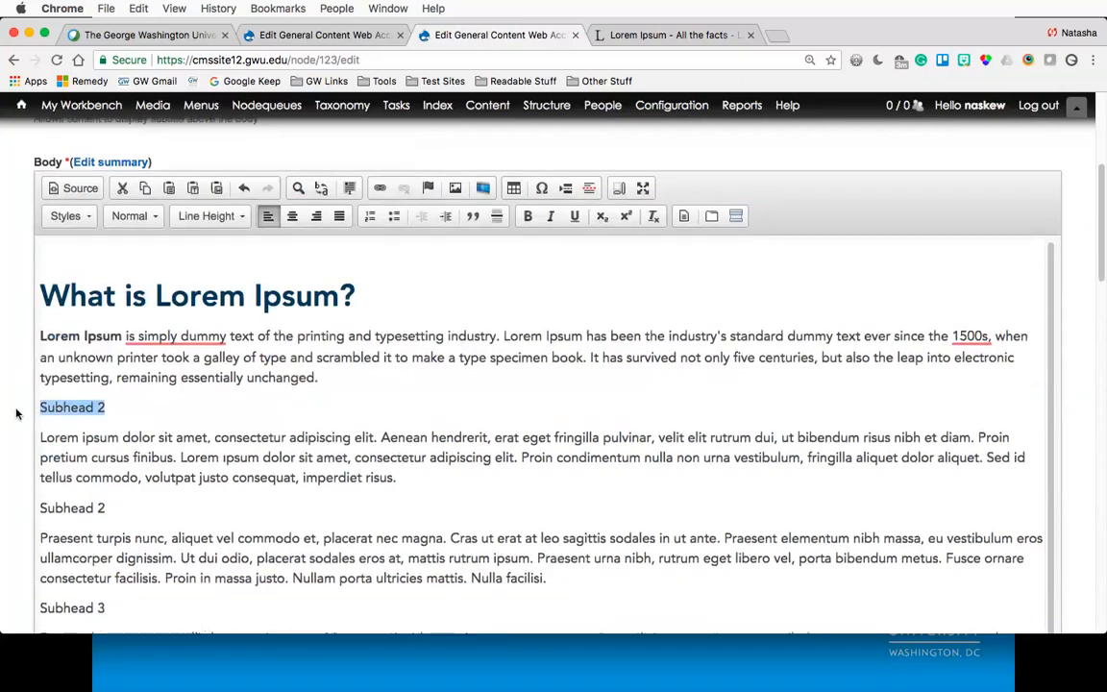
pyautogui.scroll(-1, 17, 413)
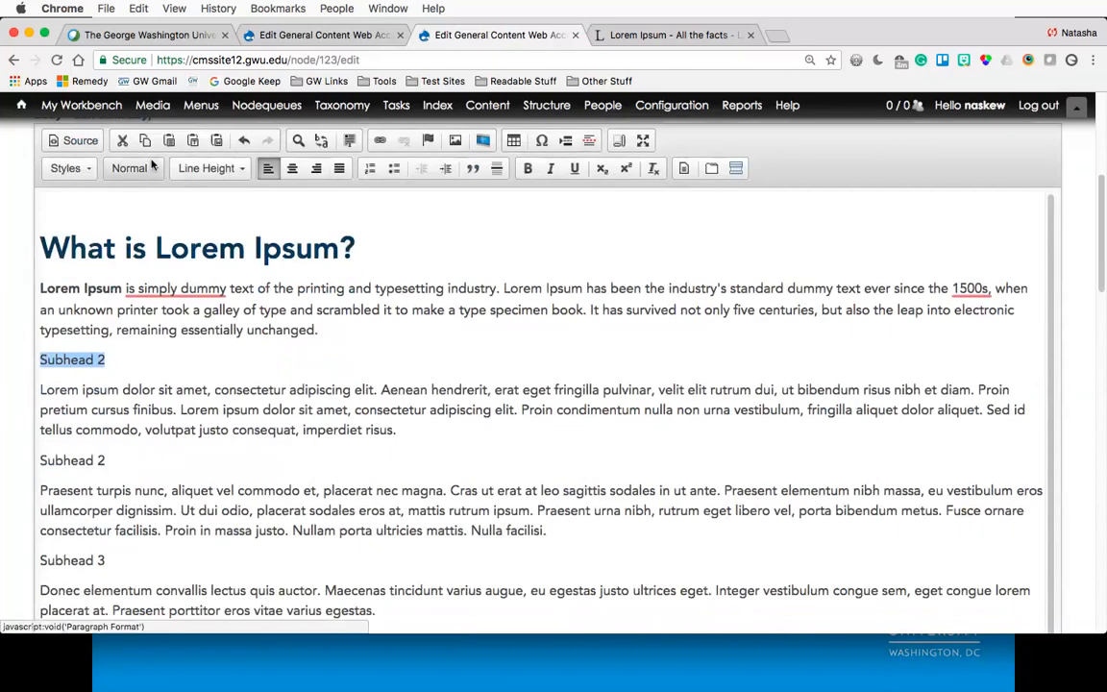
pyautogui.click(104, 250)
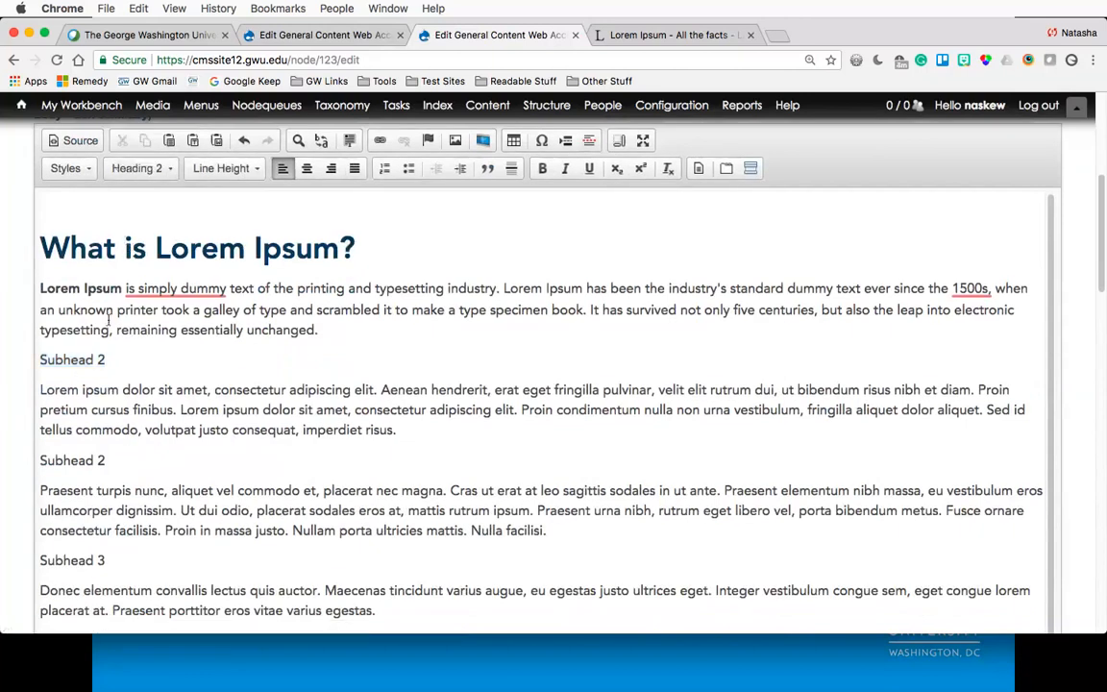
pyautogui.moveTo(111, 358); pyautogui.dragTo(35, 358)
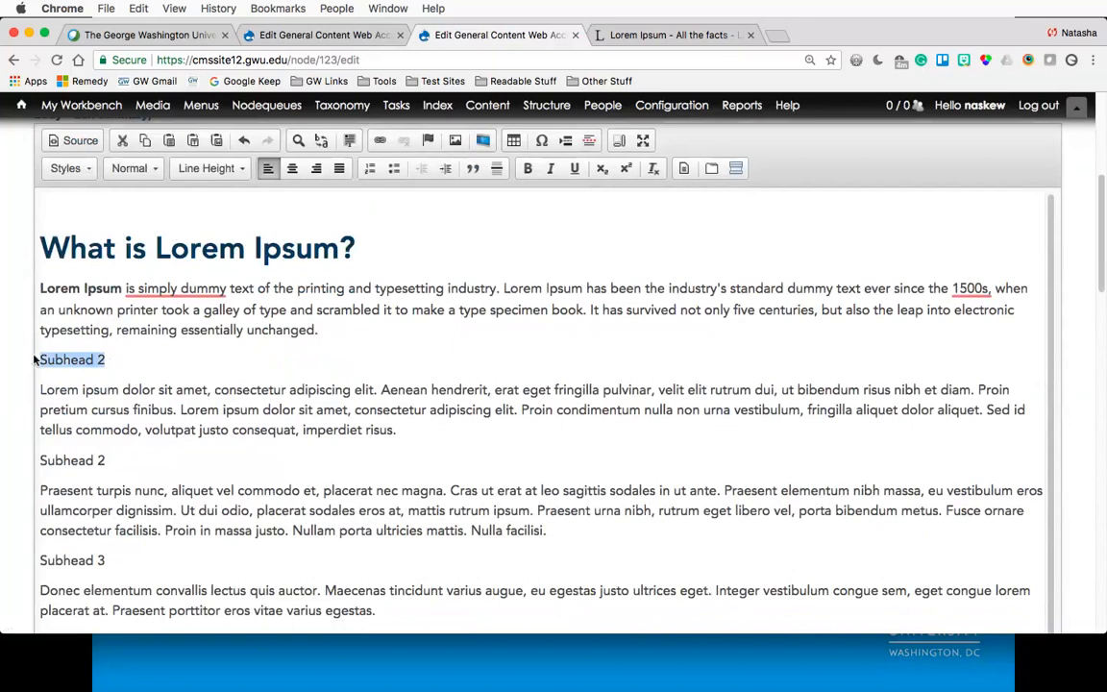
pyautogui.click(154, 171)
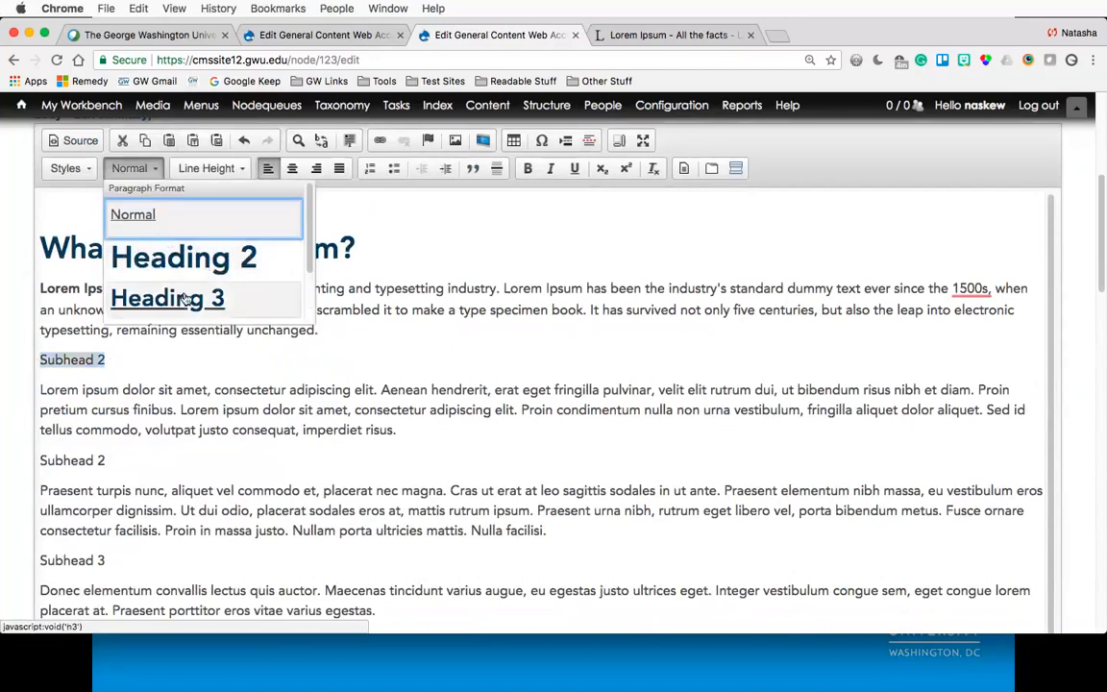
pyautogui.scroll(-2, 186, 299)
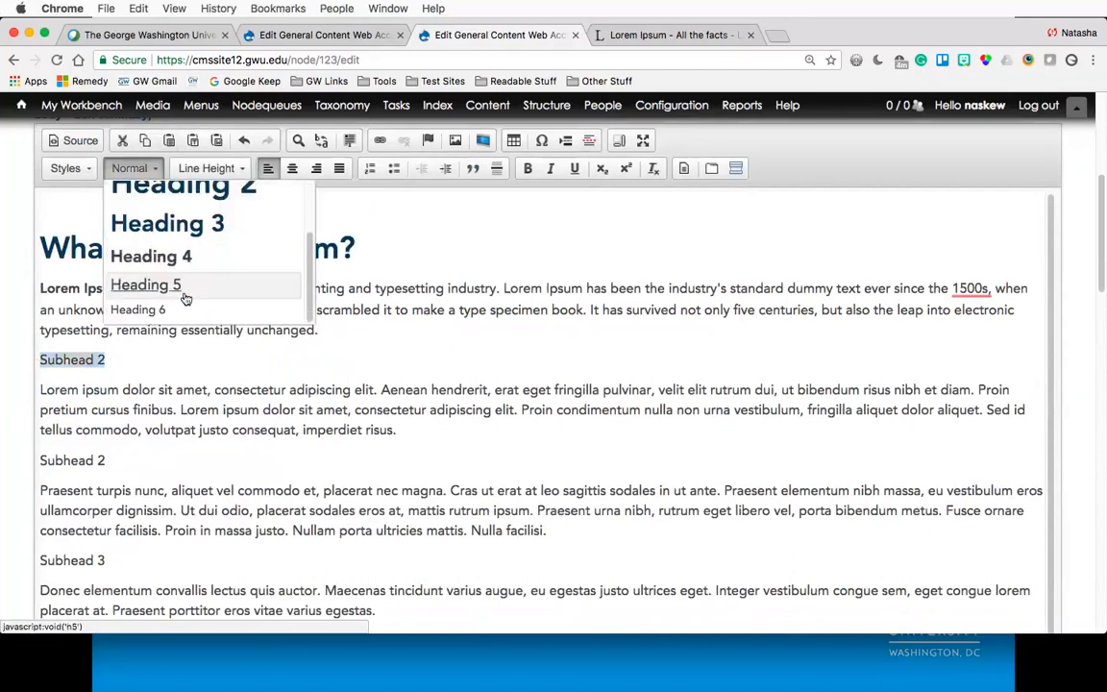
pyautogui.click(173, 223)
# - Format the second 'Subhead 2' line as Heading 3
pyautogui.moveTo(107, 501); pyautogui.dragTo(29, 504)
pyautogui.click(130, 168)
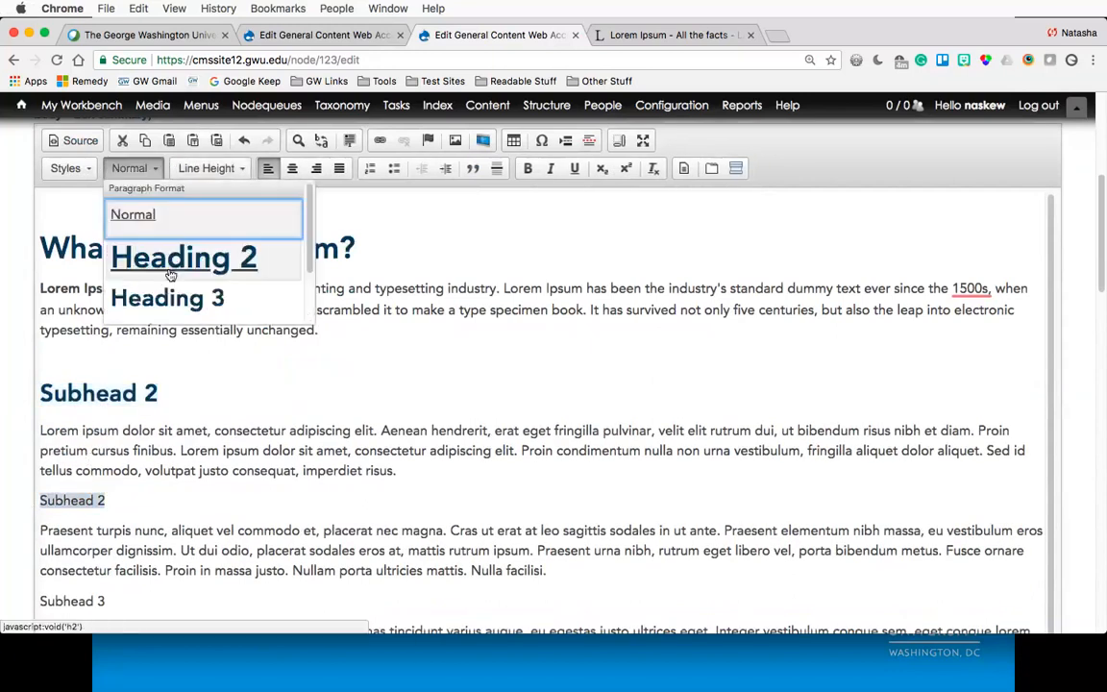
pyautogui.click(168, 298)
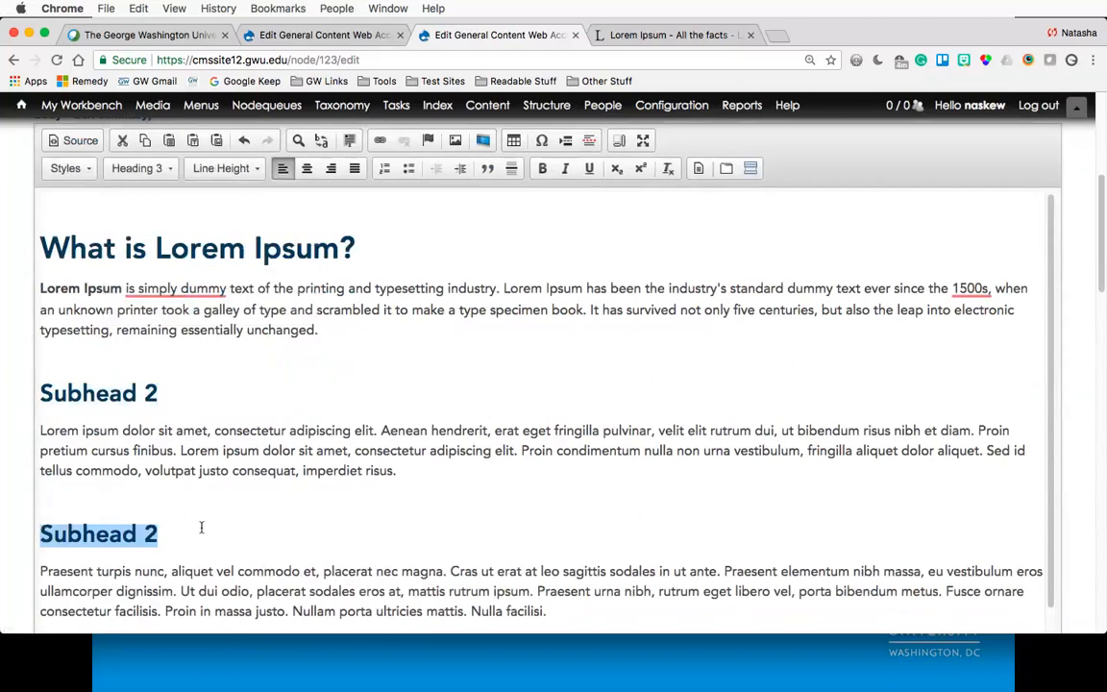
pyautogui.click(200, 527)
pyautogui.scroll(-2, 202, 527)
pyautogui.scroll(-1, 163, 509)
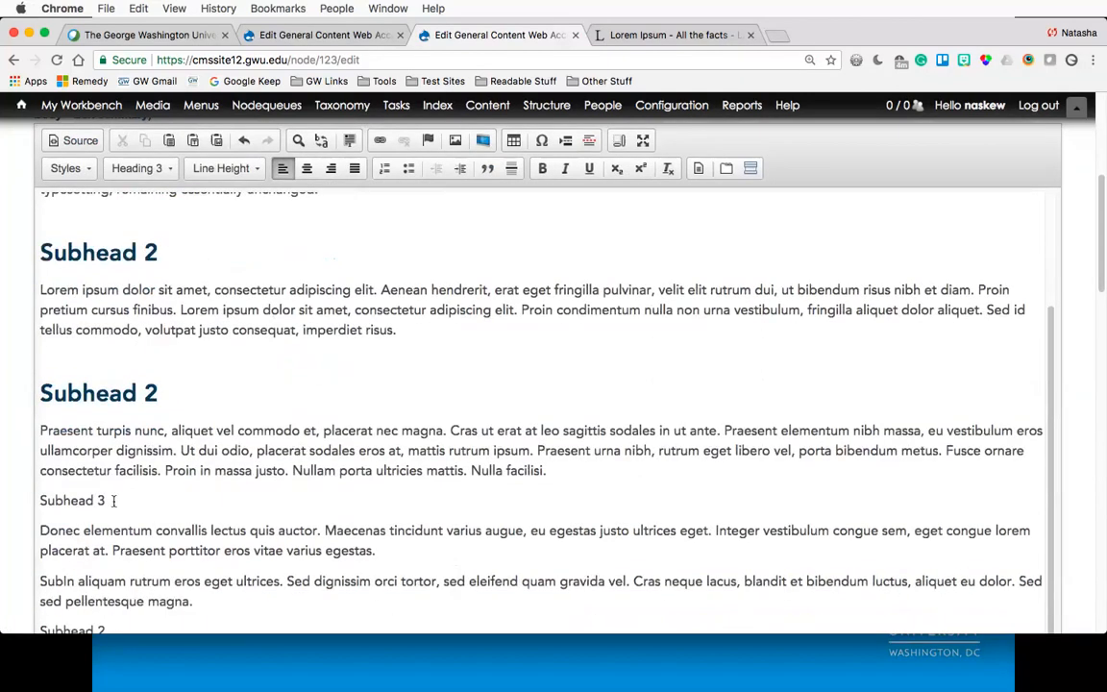
pyautogui.moveTo(109, 500); pyautogui.dragTo(32, 498)
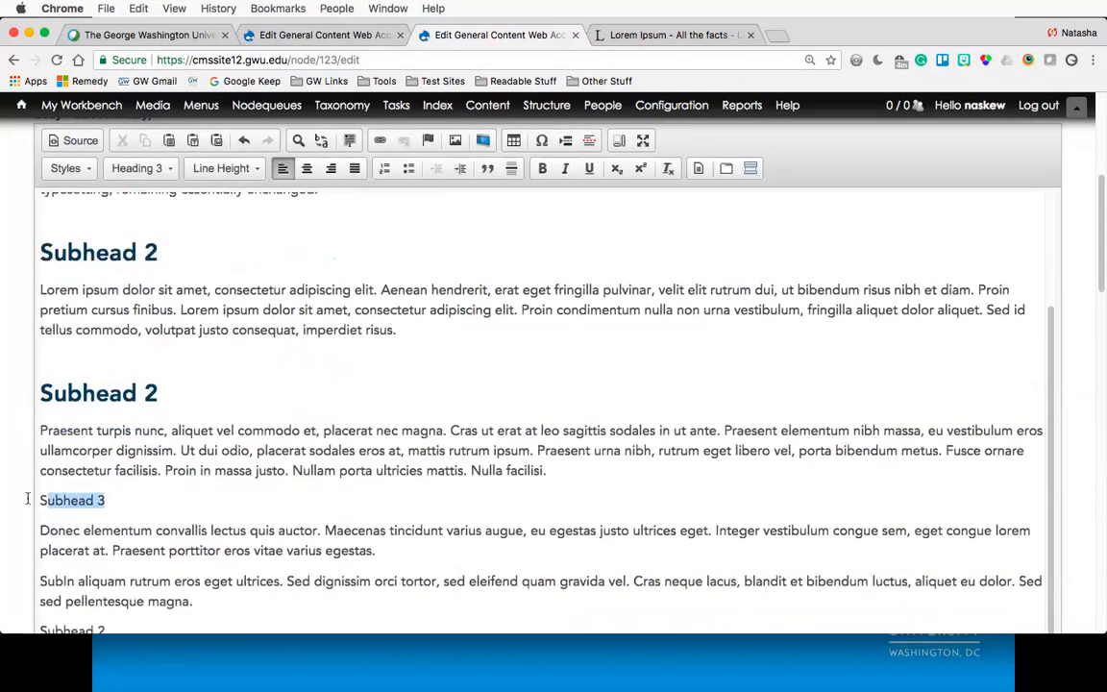
pyautogui.click(133, 168)
pyautogui.scroll(-2, 191, 247)
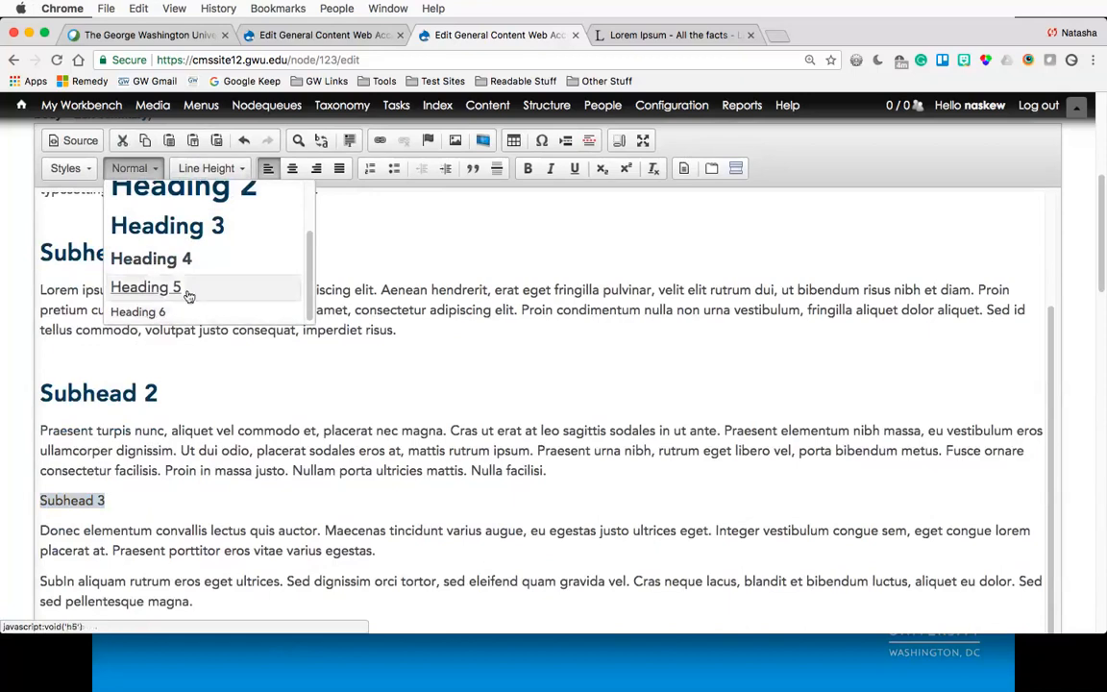
pyautogui.click(192, 412)
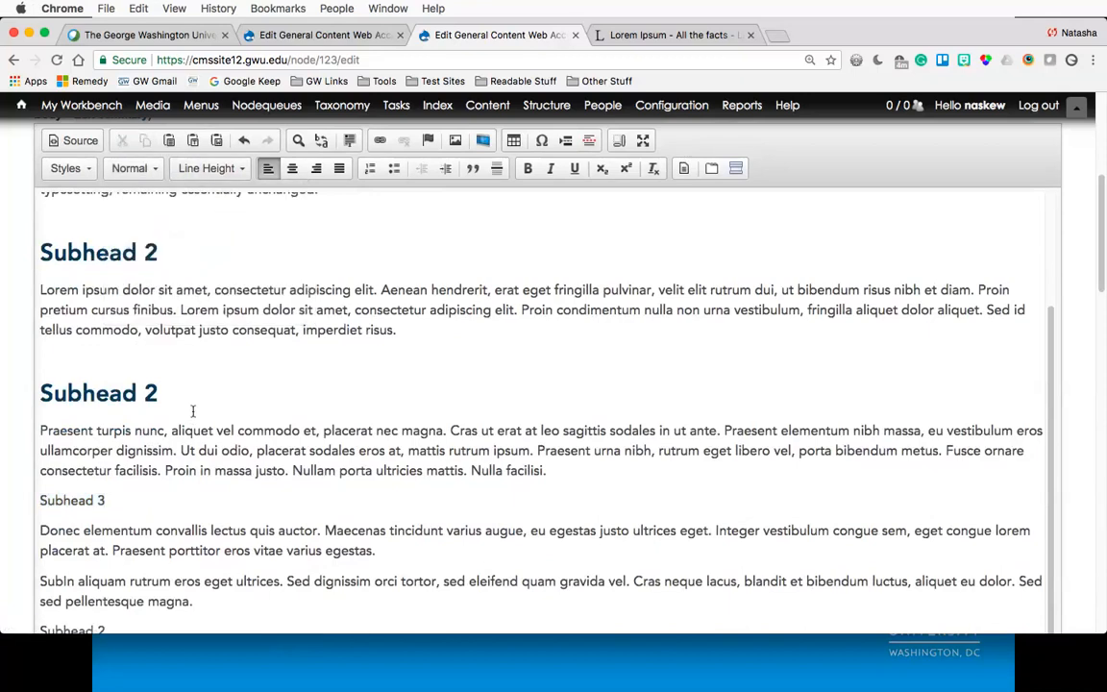
# - Format the 'Subhead 3' line as Heading 3
pyautogui.scroll(2, 192, 411)
pyautogui.scroll(-1, 192, 411)
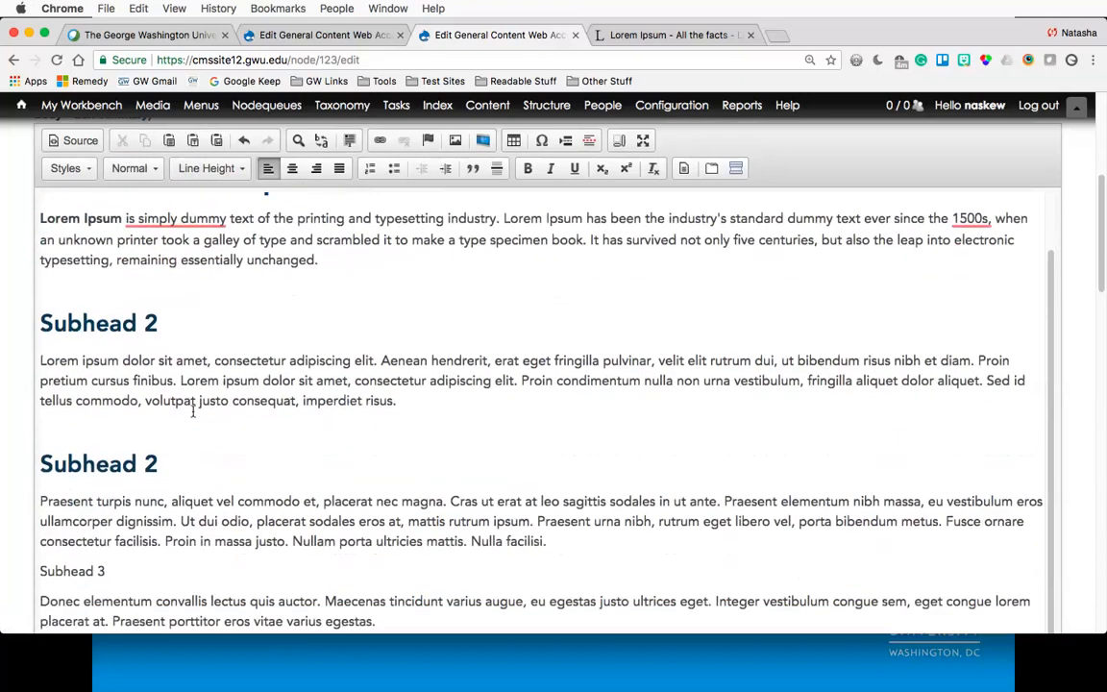
pyautogui.scroll(-3, 192, 411)
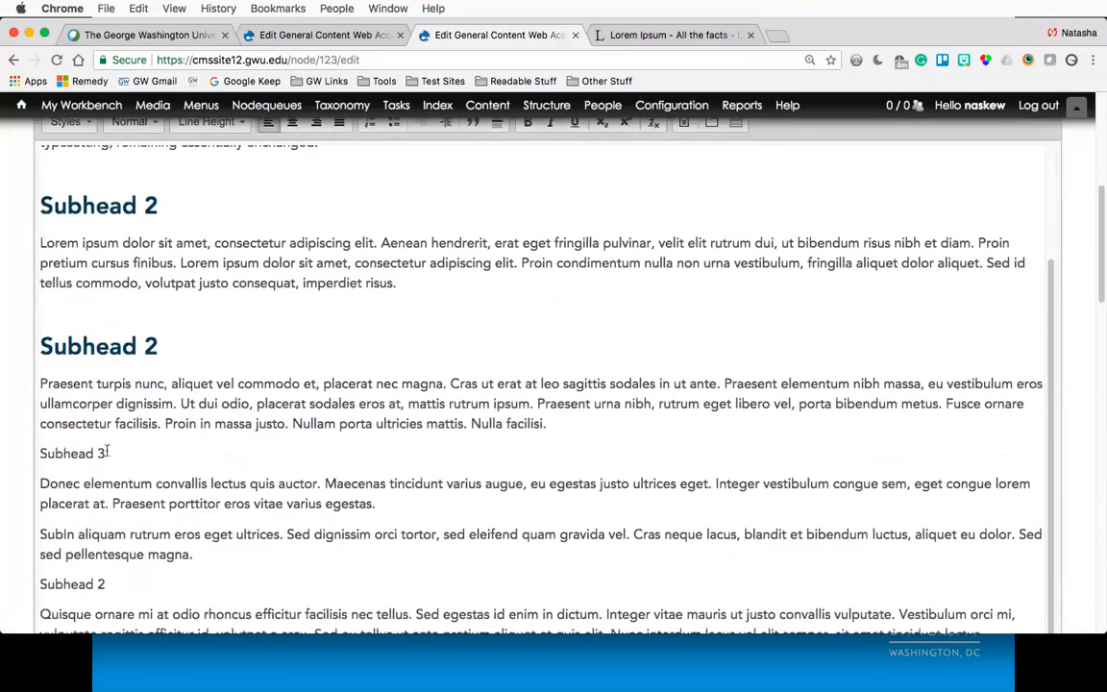
pyautogui.moveTo(106, 453); pyautogui.dragTo(40, 452)
pyautogui.scroll(2, 14, 408)
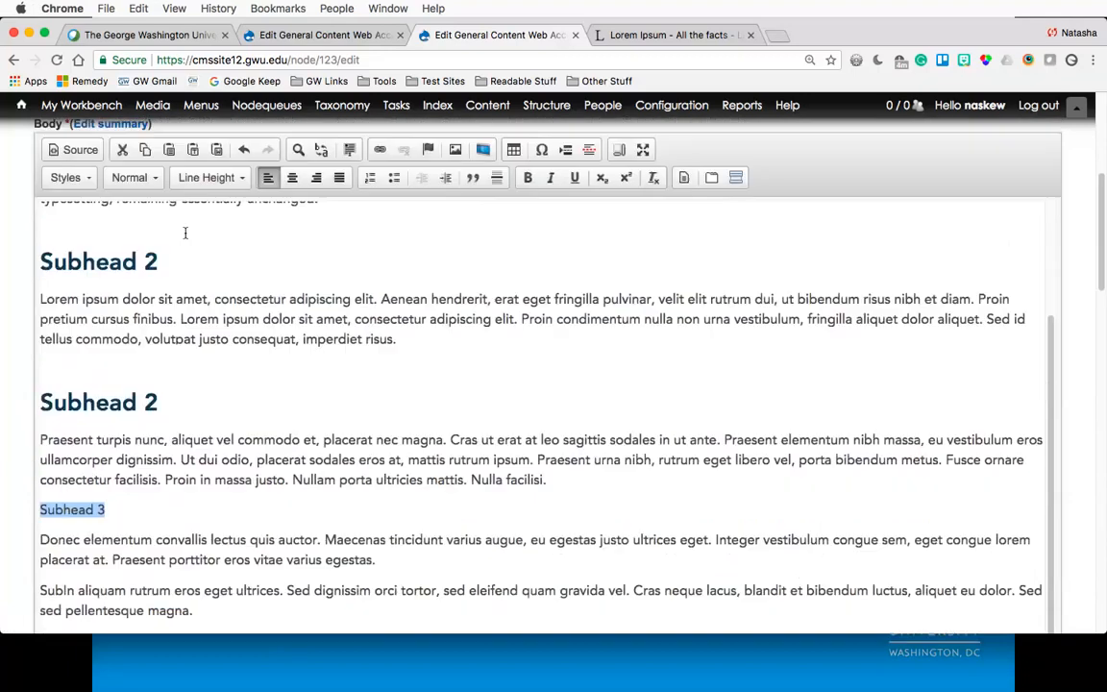
pyautogui.click(158, 180)
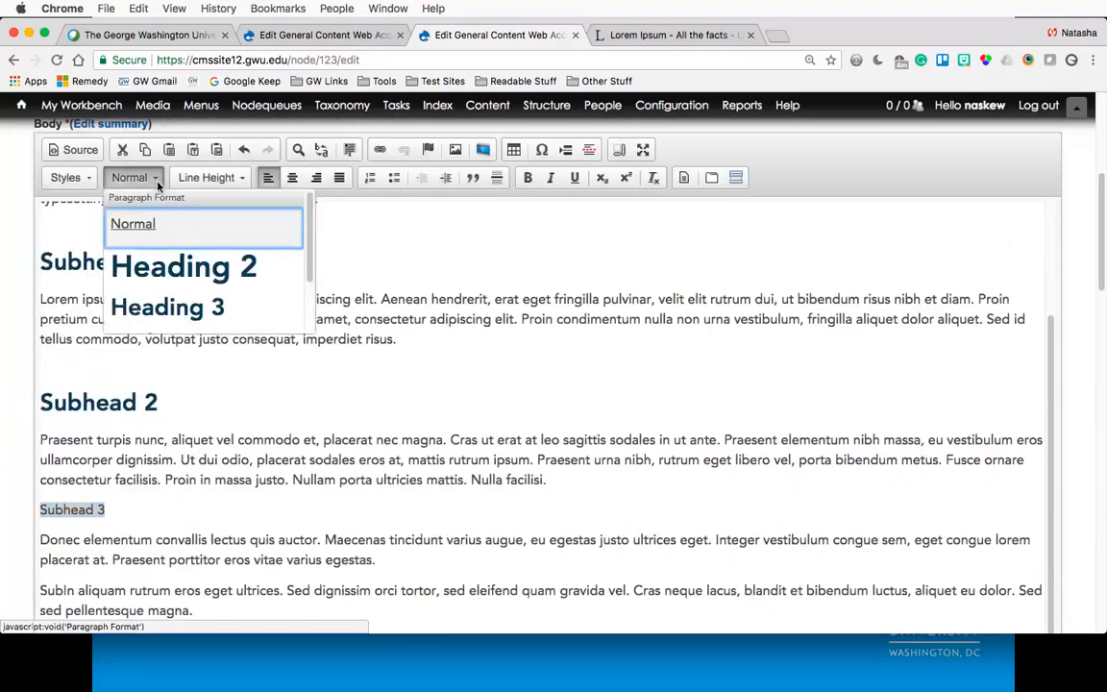
pyautogui.click(157, 312)
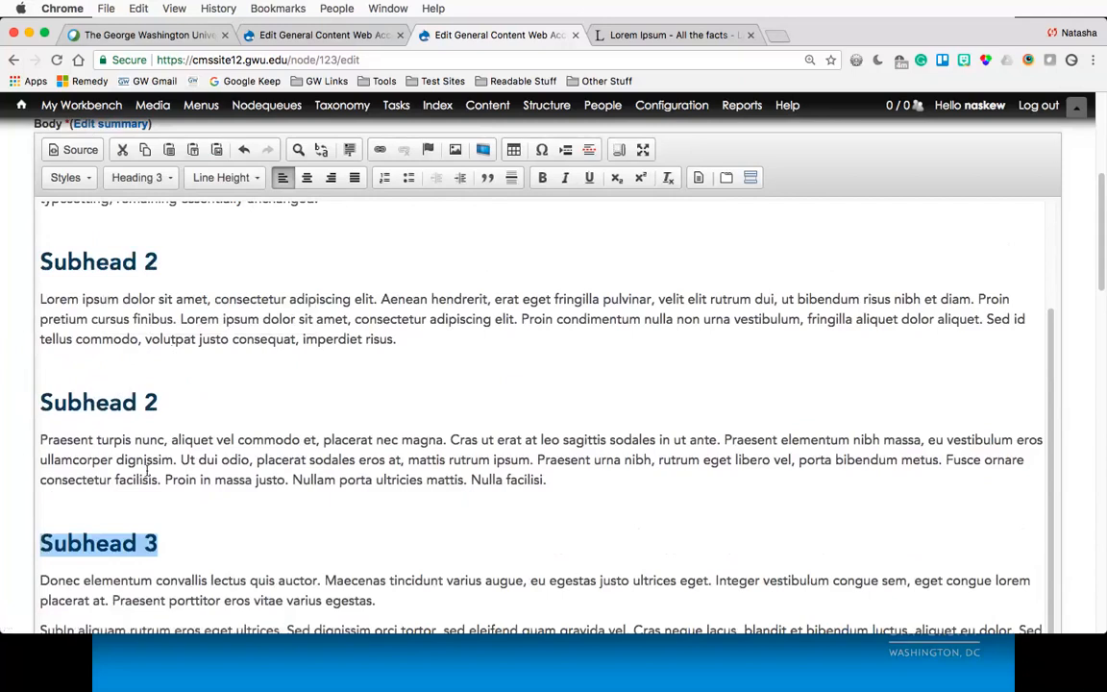
# - Format the last 'Subhead 2' line in the body as Heading 2
pyautogui.scroll(-1, 146, 467)
pyautogui.scroll(-4, 146, 470)
pyautogui.moveTo(107, 455); pyautogui.dragTo(28, 452)
pyautogui.scroll(4, 11, 423)
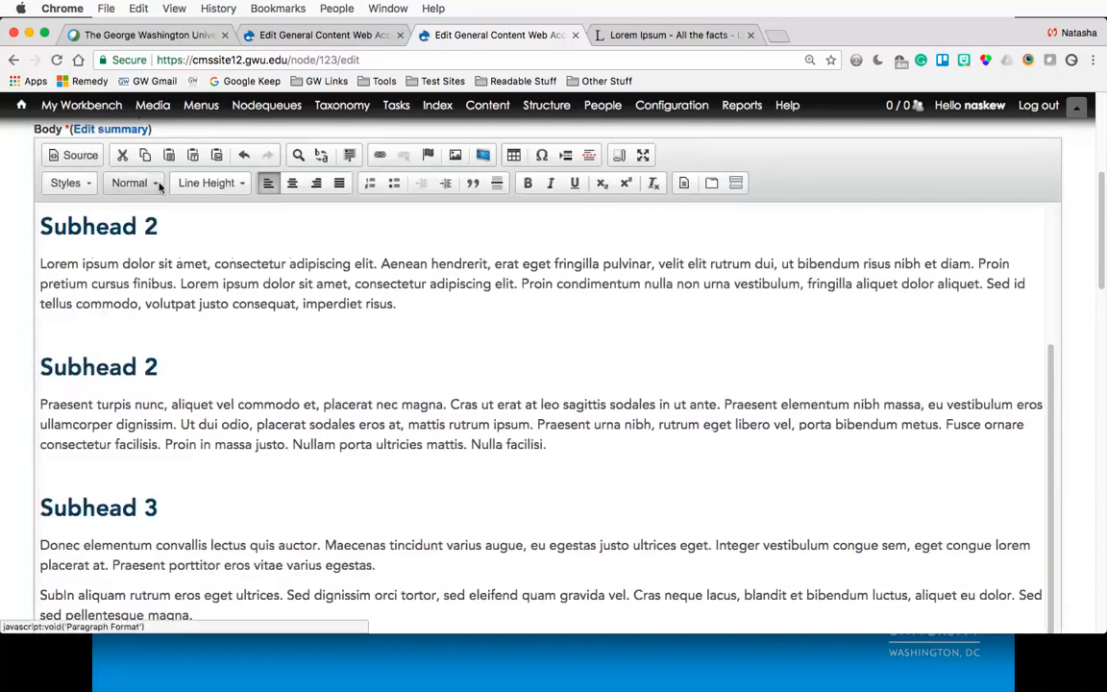
pyautogui.click(154, 183)
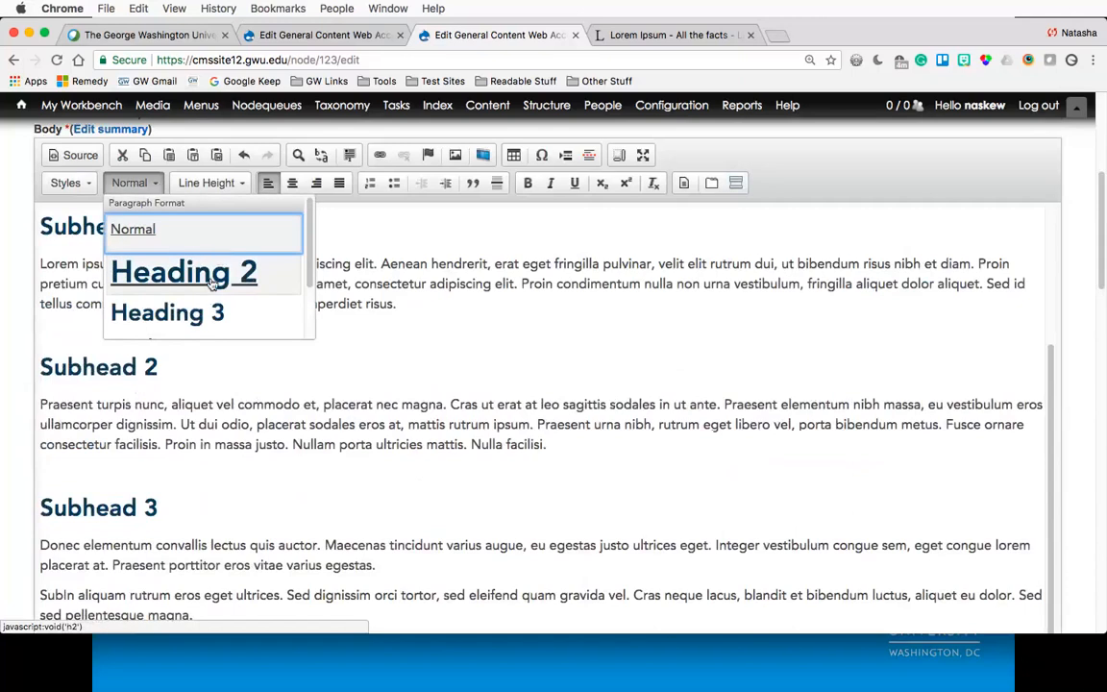
pyautogui.click(192, 257)
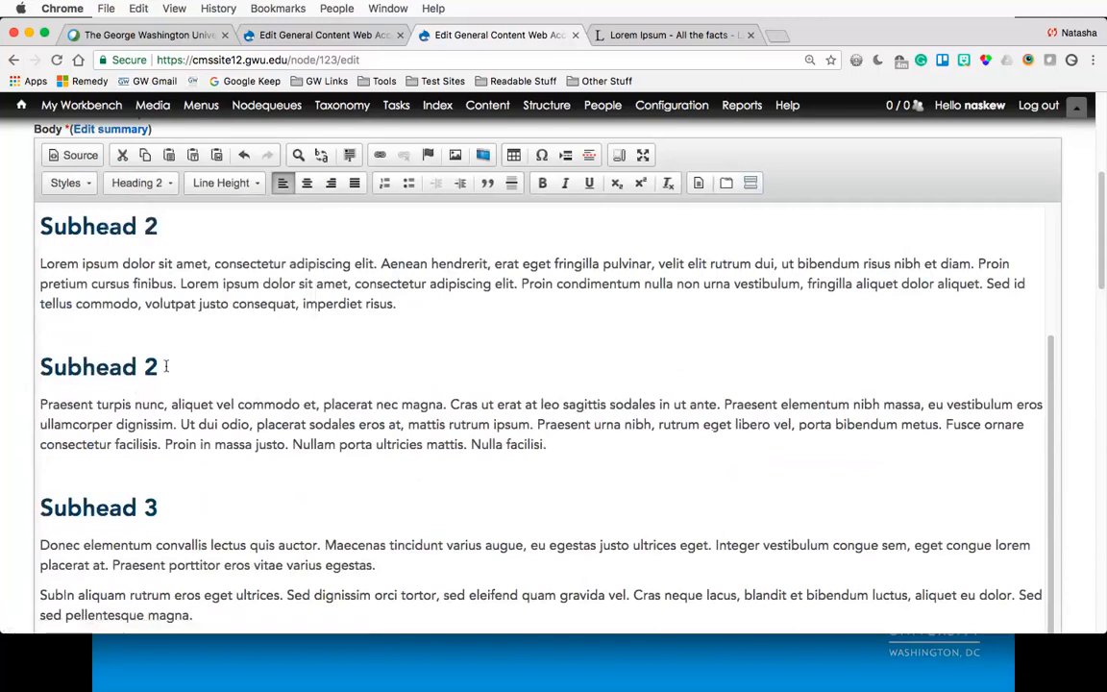
# - Renumber the first two Heading 3 subheads to 'Subhead 3' and the following one to 'Subhead 4'
pyautogui.scroll(-1, 165, 366)
pyautogui.scroll(1, 165, 360)
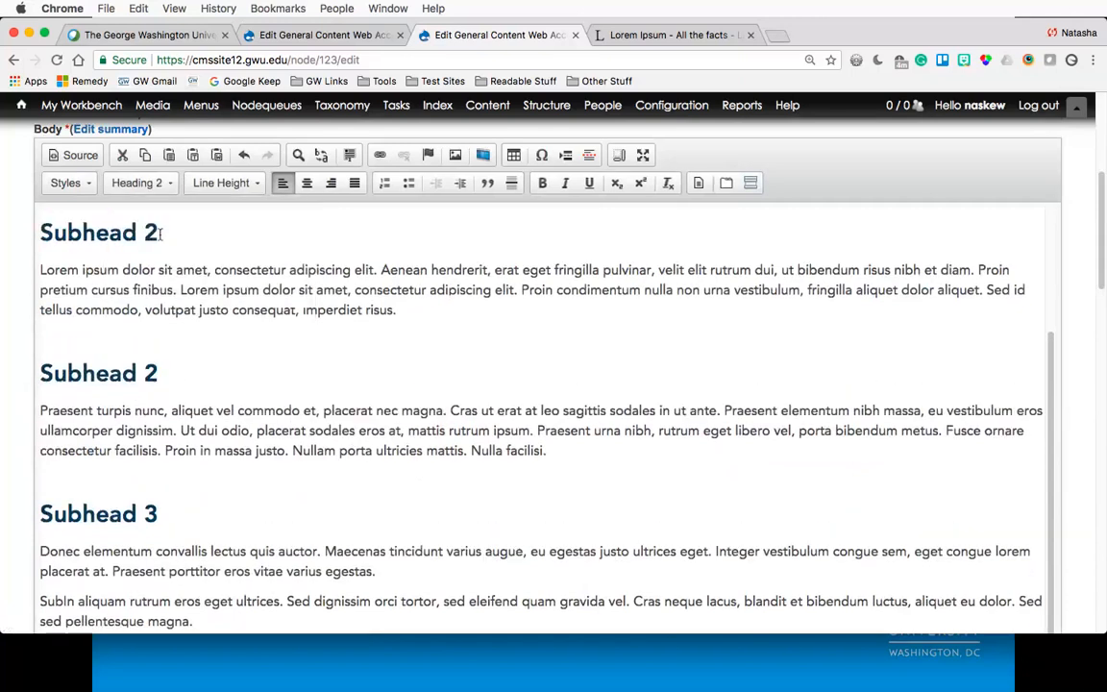
pyautogui.doubleClick(151, 232)
pyautogui.write('3')
pyautogui.doubleClick(151, 373)
pyautogui.write('3')
pyautogui.scroll(-2, 163, 466)
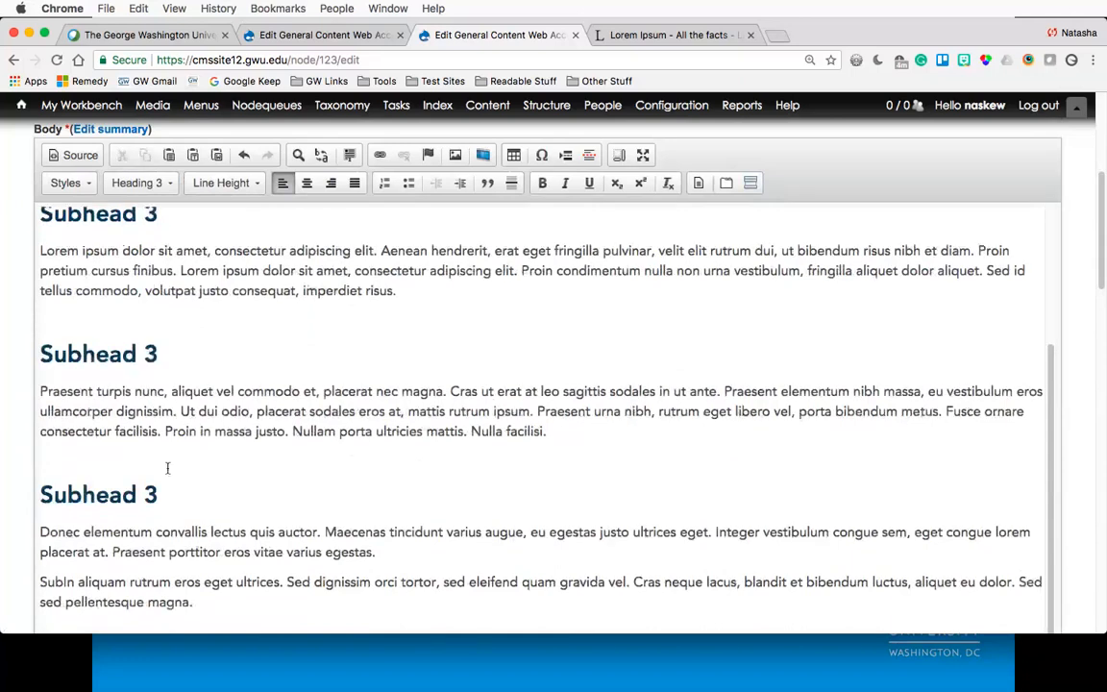
pyautogui.doubleClick(155, 461)
pyautogui.write('4')
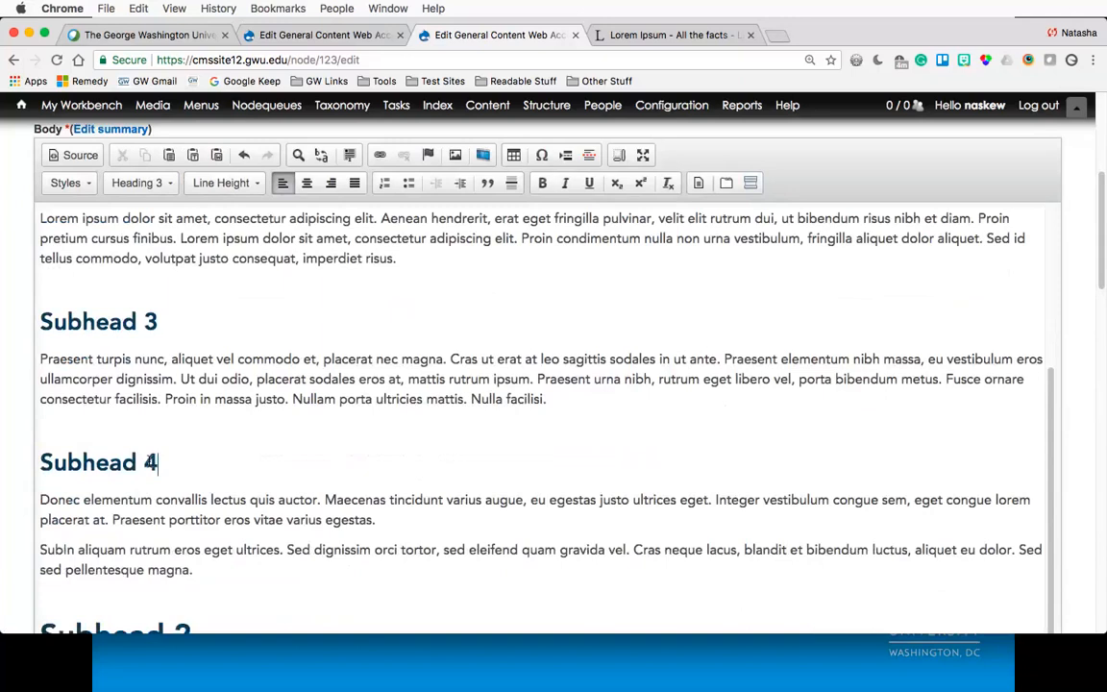
# - Renumber the last body subhead 'Subhead 2' to 'Subhead 3'
pyautogui.scroll(-6, 192, 471)
pyautogui.doubleClick(181, 462)
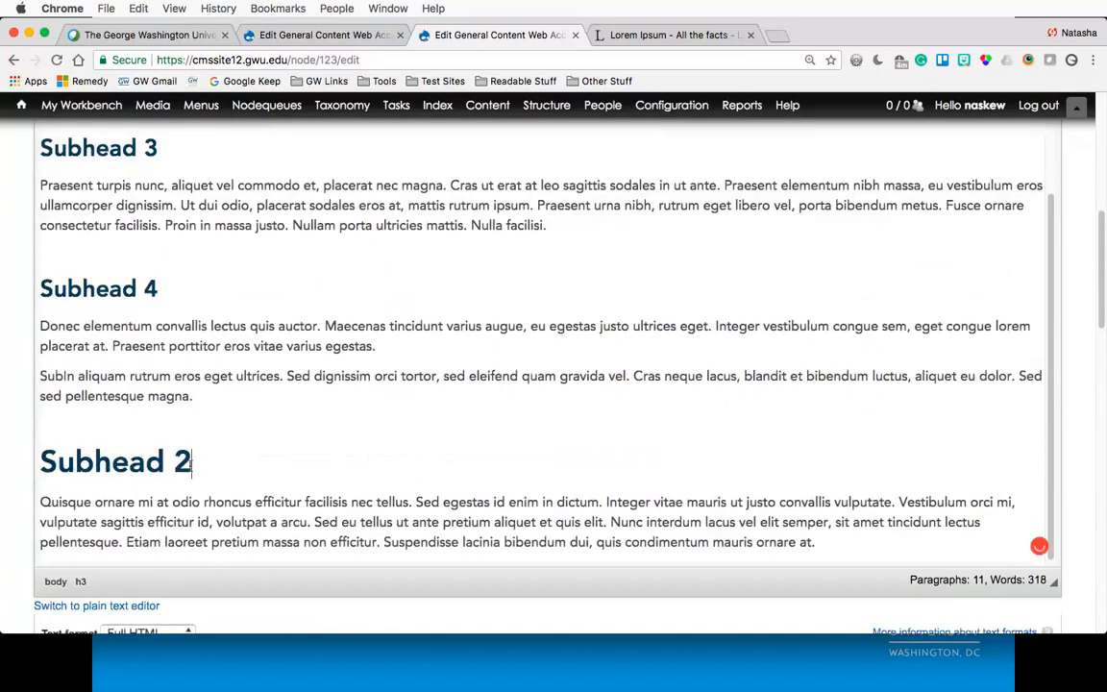
pyautogui.write('3')
# - Format the 'Subhead 4' line as Heading 4
pyautogui.scroll(1, 177, 389)
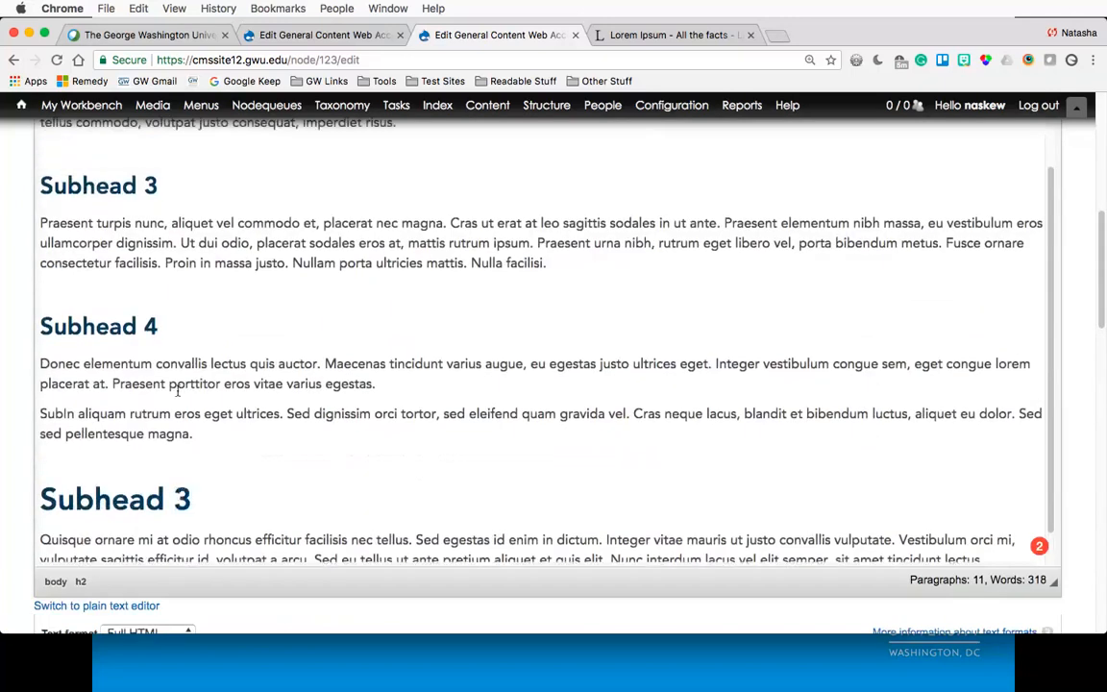
pyautogui.scroll(5, 142, 255)
pyautogui.scroll(3, 142, 255)
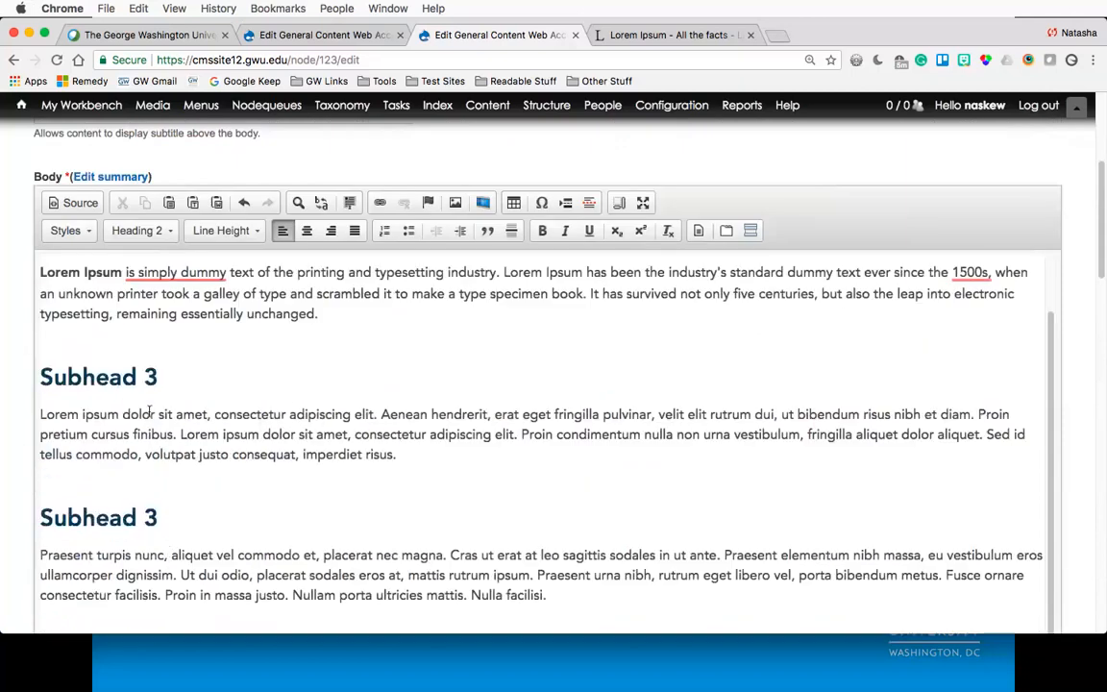
pyautogui.scroll(-3, 152, 496)
pyautogui.moveTo(158, 510); pyautogui.dragTo(29, 501)
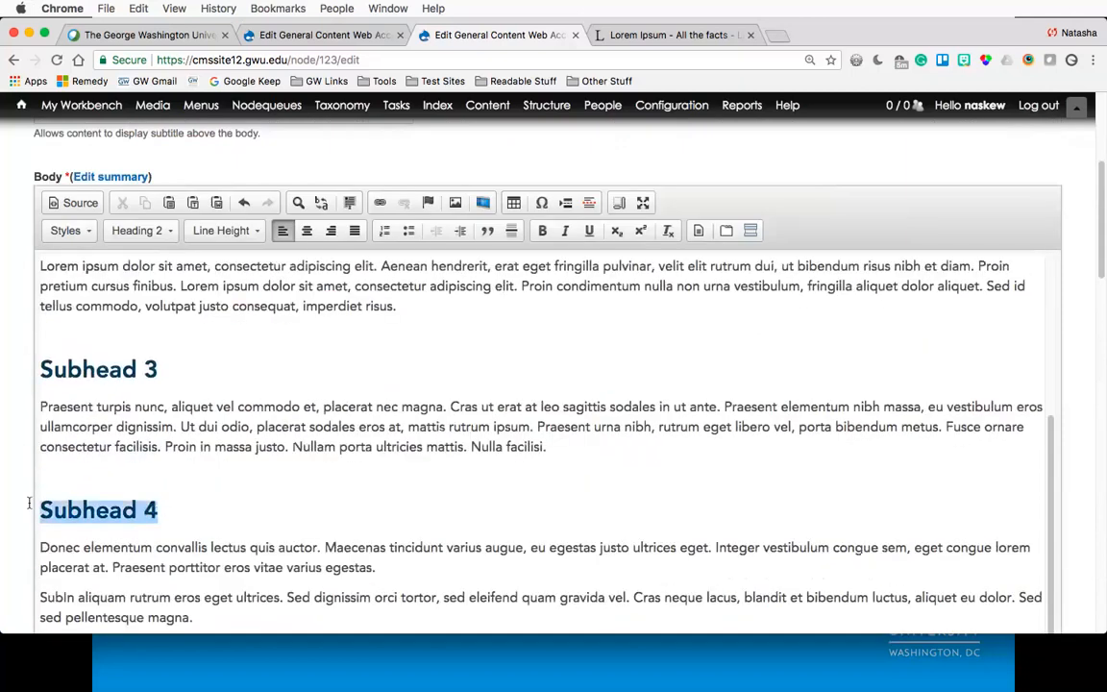
pyautogui.click(135, 230)
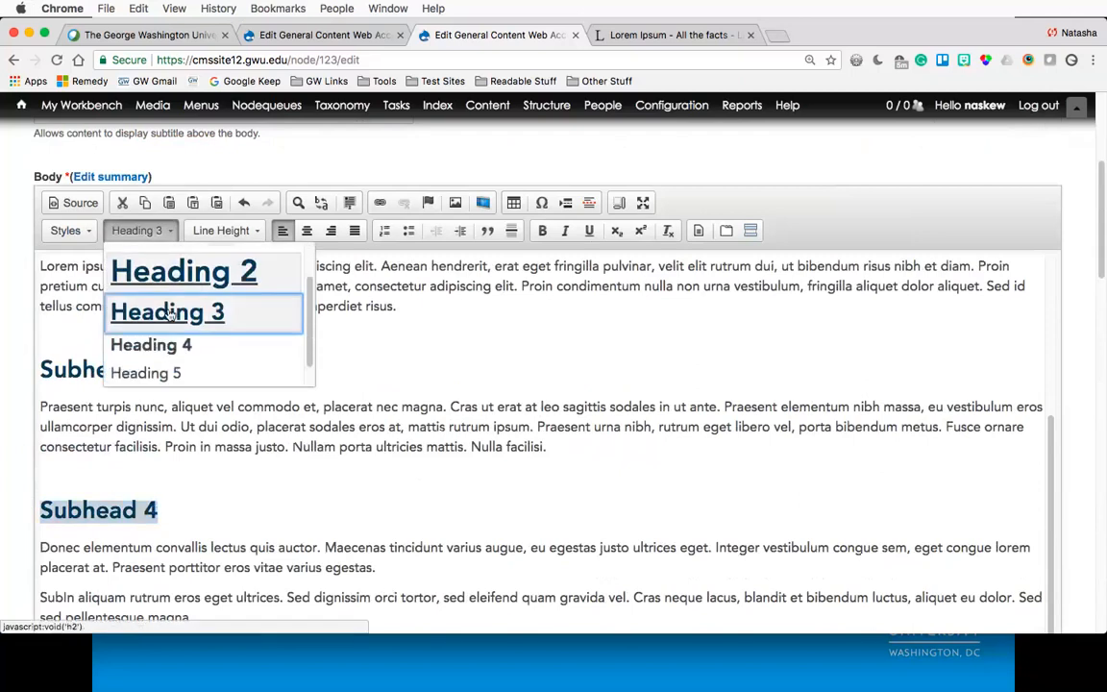
pyautogui.click(151, 344)
# - Format the last 'Subhead 3' line in the body as Heading 3
pyautogui.scroll(-1, 170, 506)
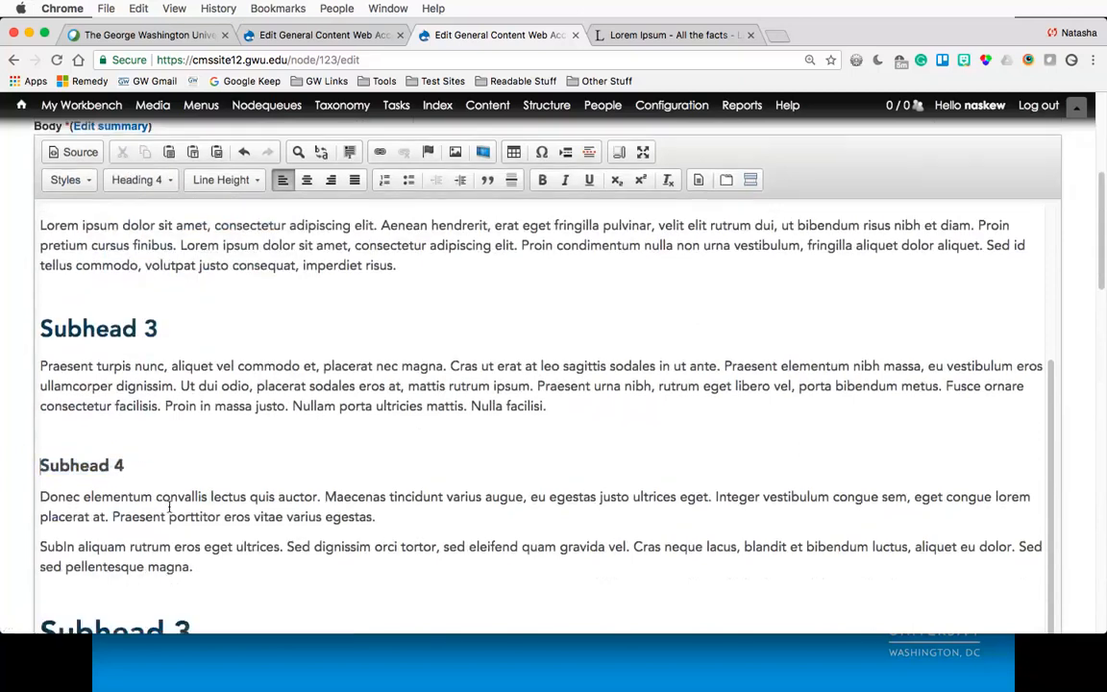
pyautogui.scroll(-2, 169, 507)
pyautogui.moveTo(191, 526); pyautogui.dragTo(35, 526)
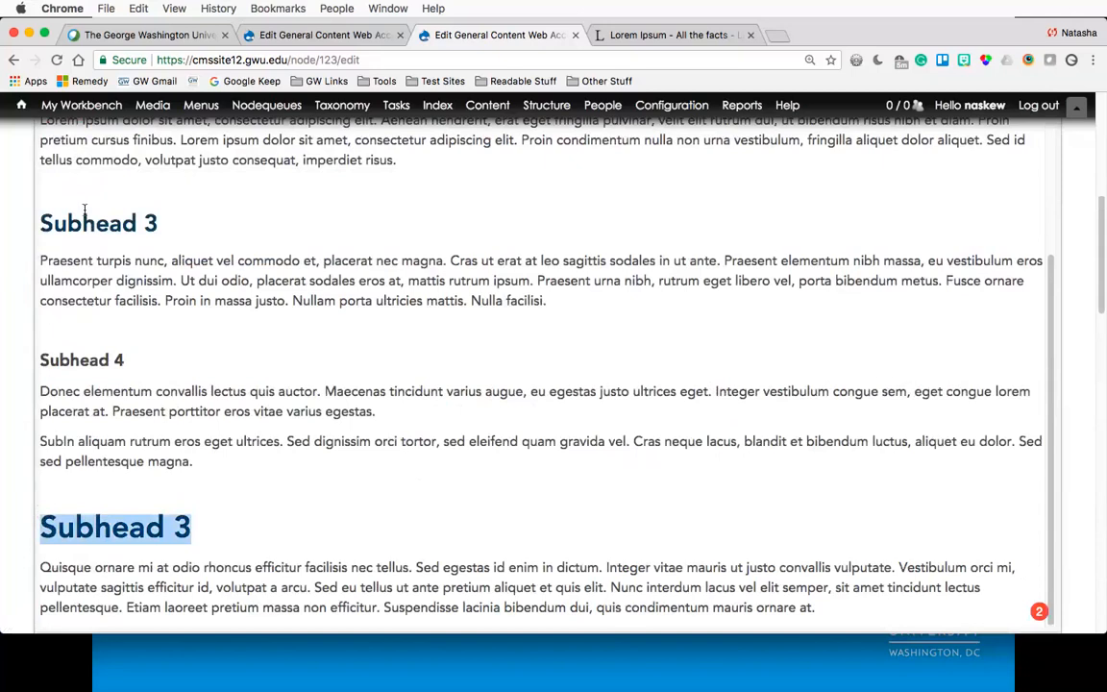
pyautogui.scroll(2, 100, 234)
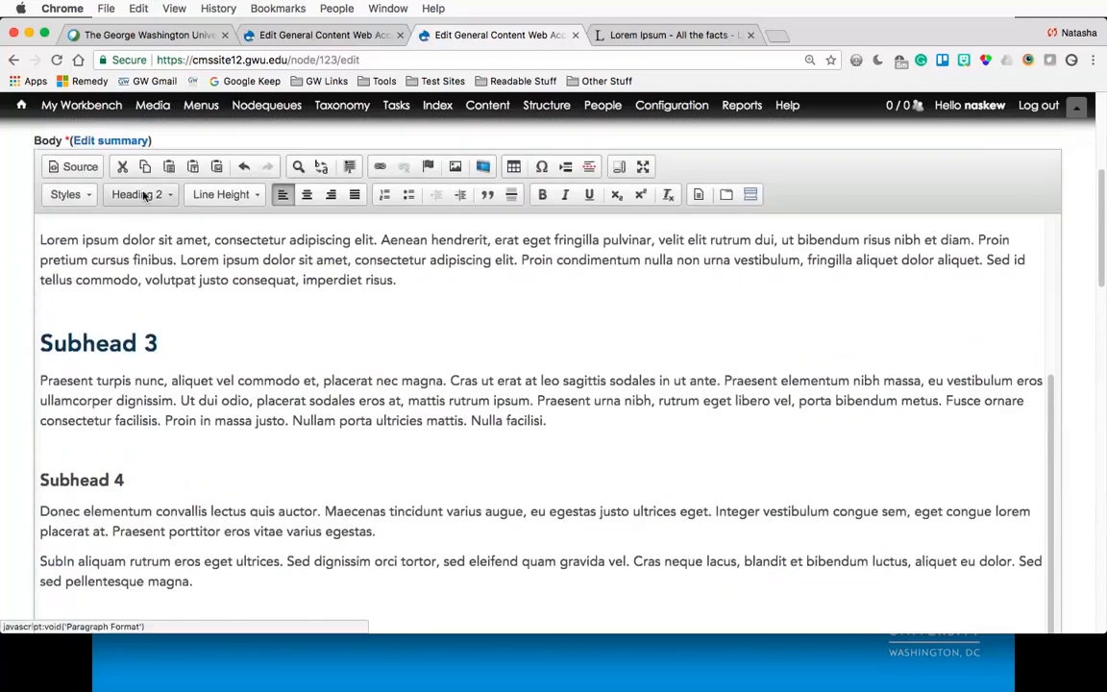
pyautogui.click(154, 196)
pyautogui.click(178, 325)
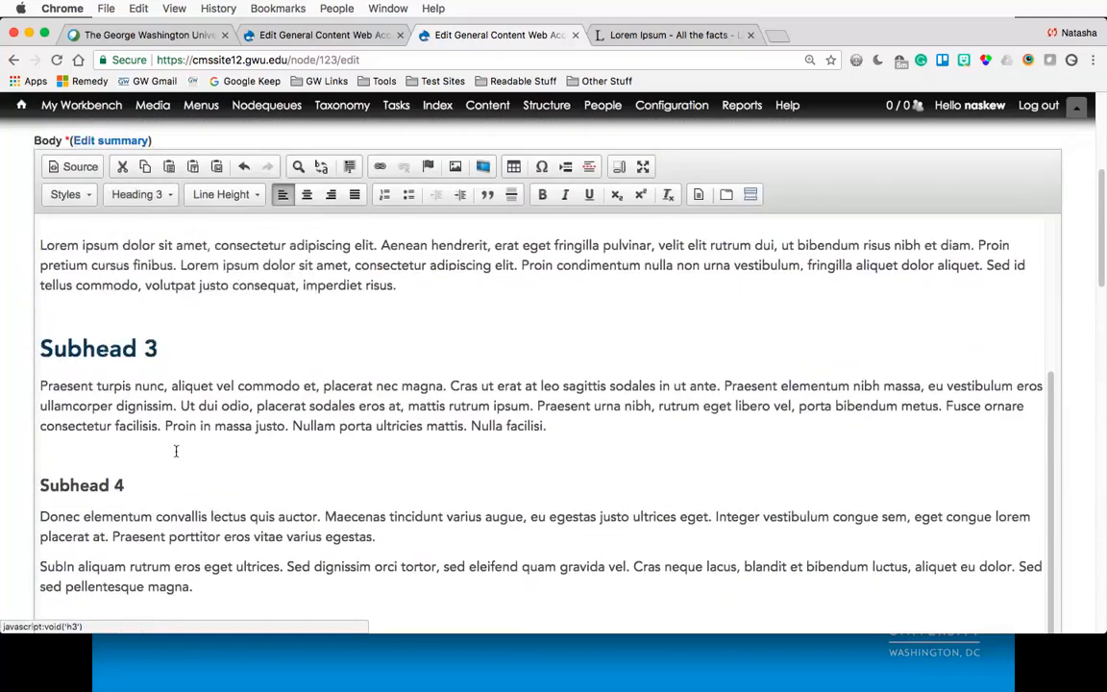
pyautogui.click(176, 452)
# - Check the heading format of the 'What is Lorem Ipsum?' title and the subheads below it
pyautogui.scroll(-1, 176, 452)
pyautogui.scroll(-3, 176, 451)
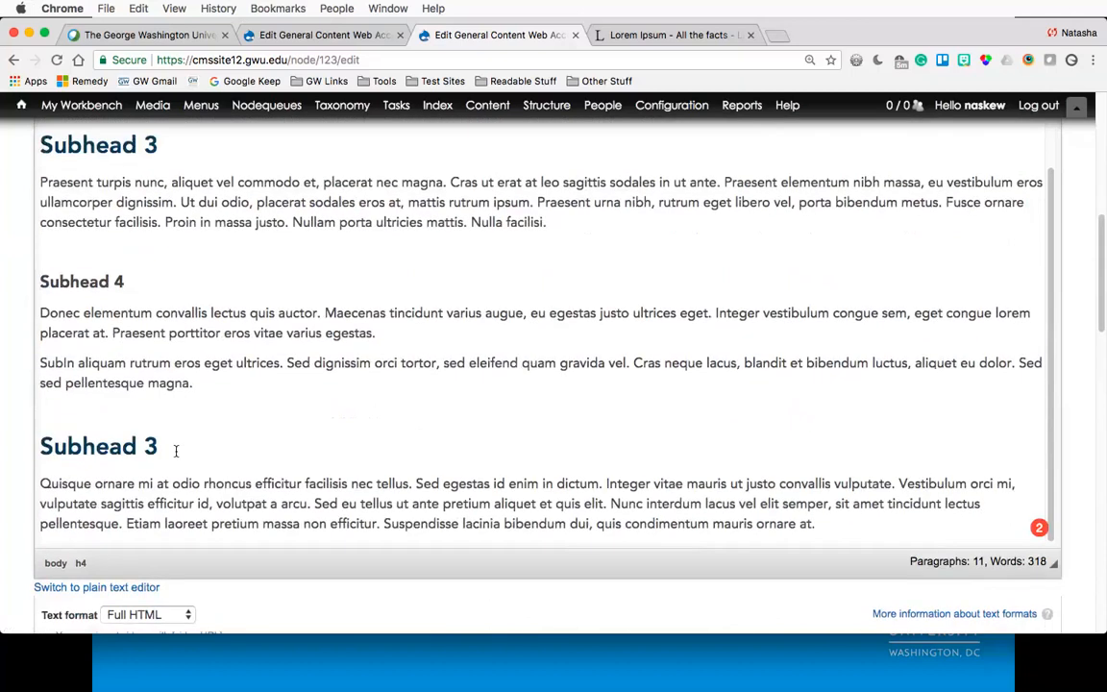
pyautogui.scroll(-1, 176, 452)
pyautogui.scroll(5, 175, 466)
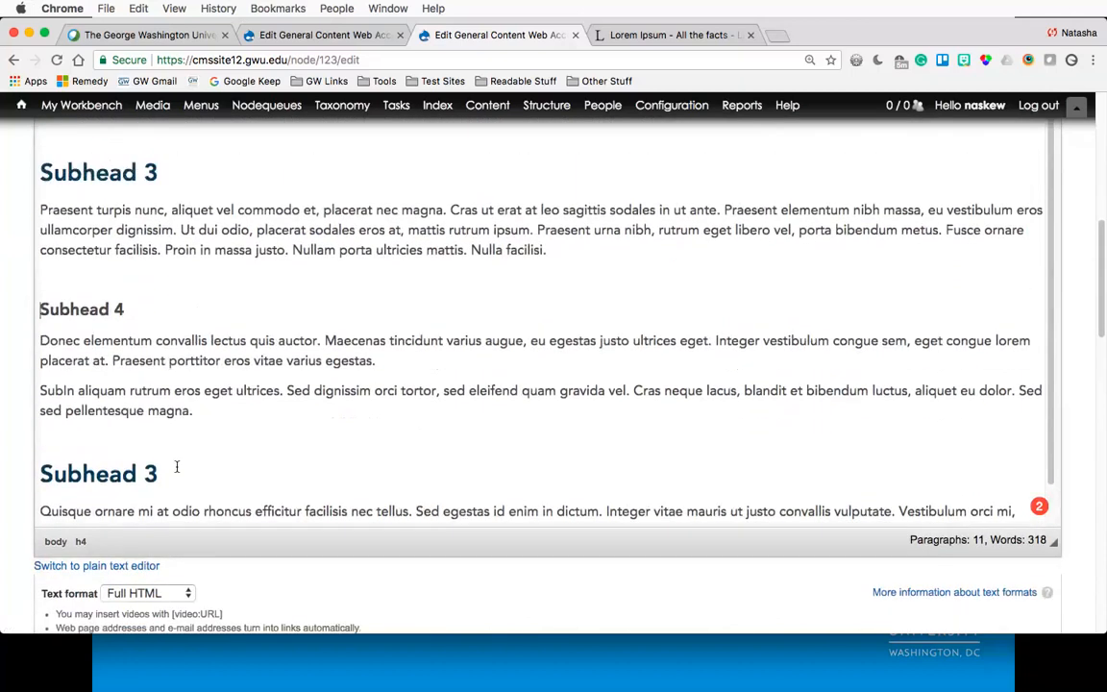
pyautogui.scroll(5, 176, 461)
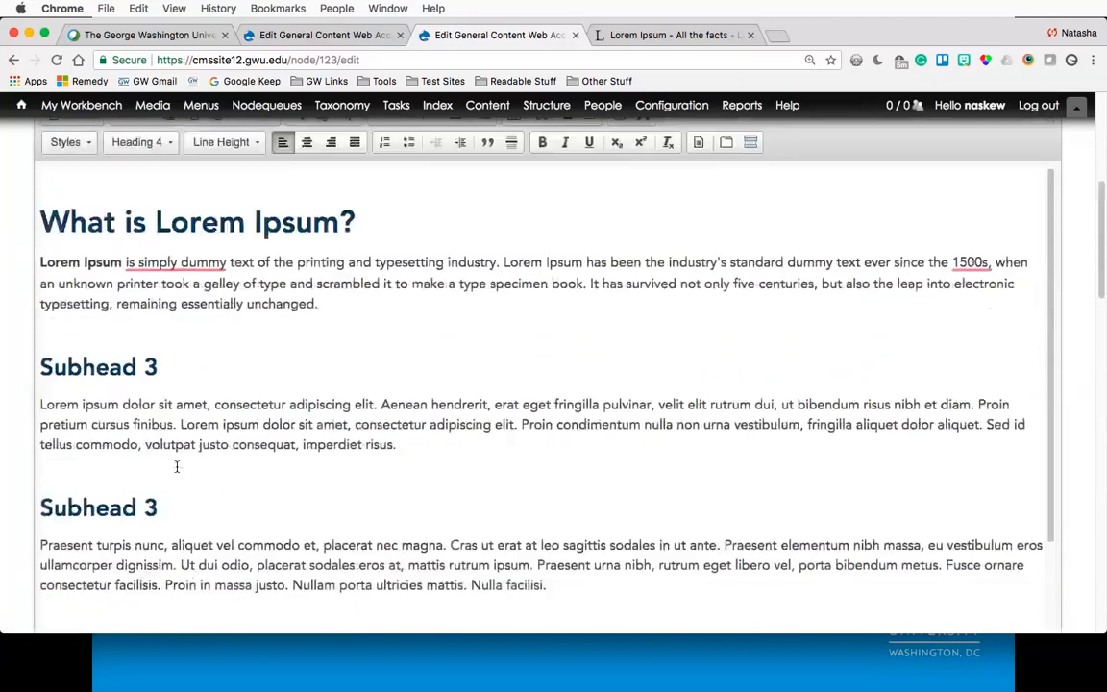
pyautogui.click(133, 266)
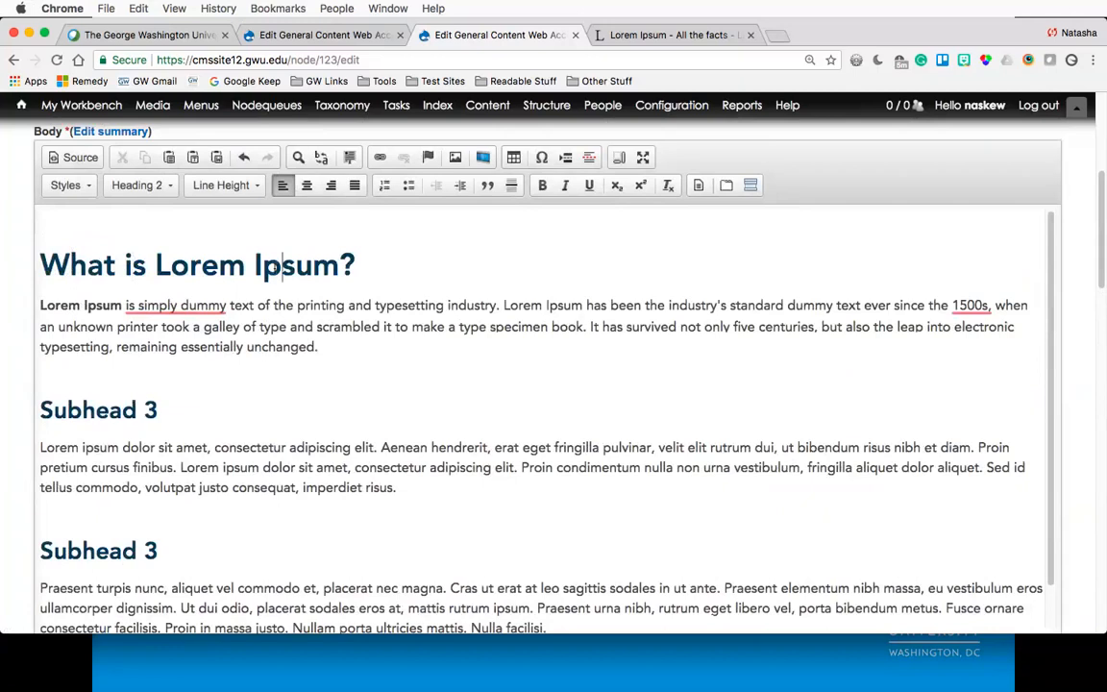
pyautogui.moveTo(281, 266); pyautogui.dragTo(103, 262)
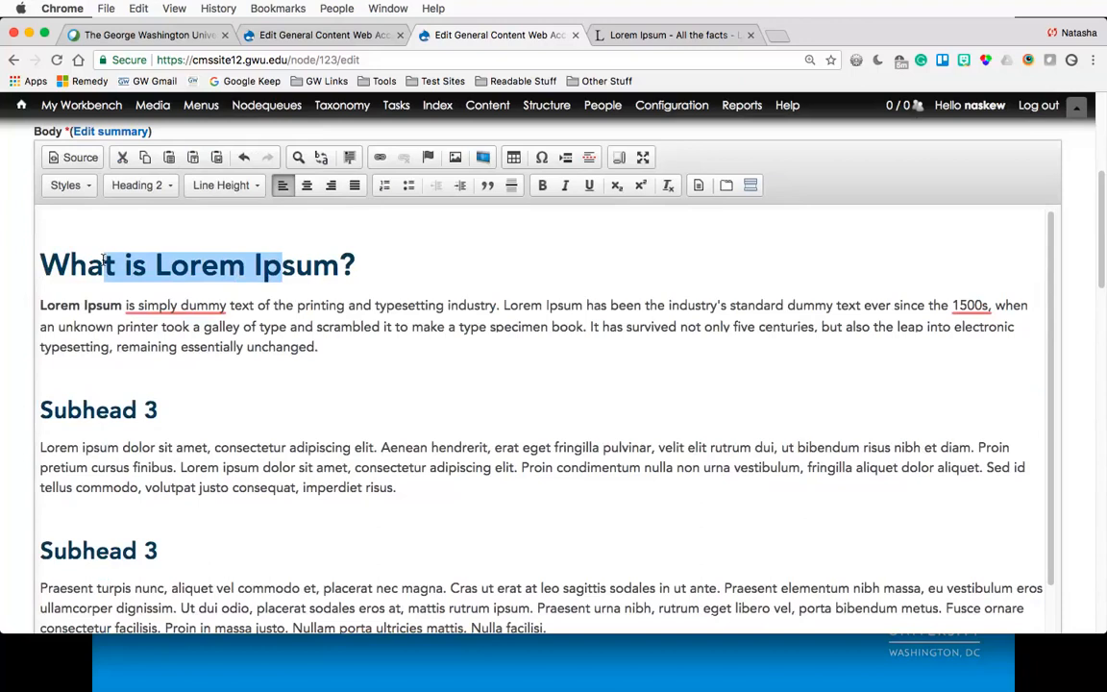
pyautogui.click(220, 407)
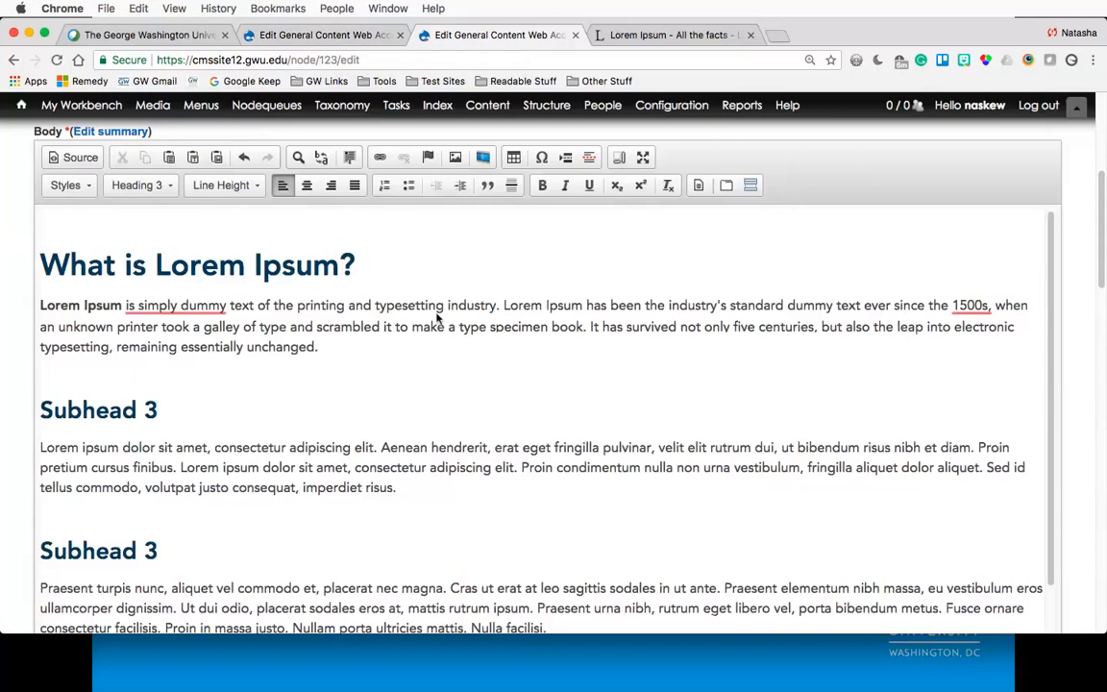
# - Save the edited Web Accessibility Basics page
pyautogui.scroll(2, 437, 317)
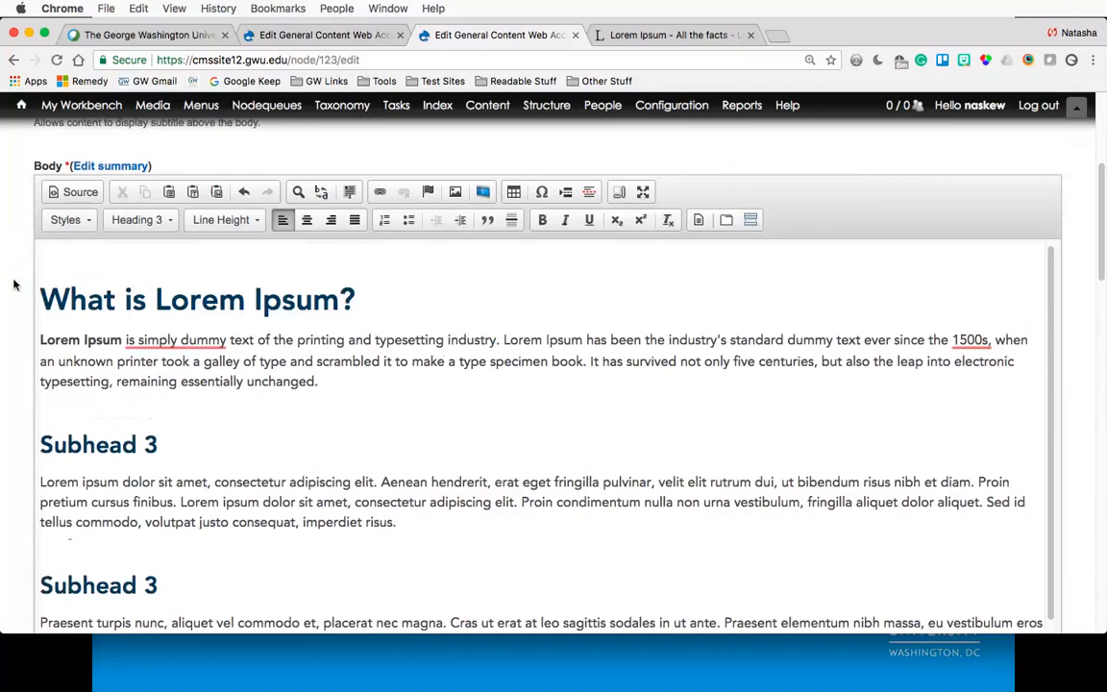
pyautogui.scroll(-20, 15, 285)
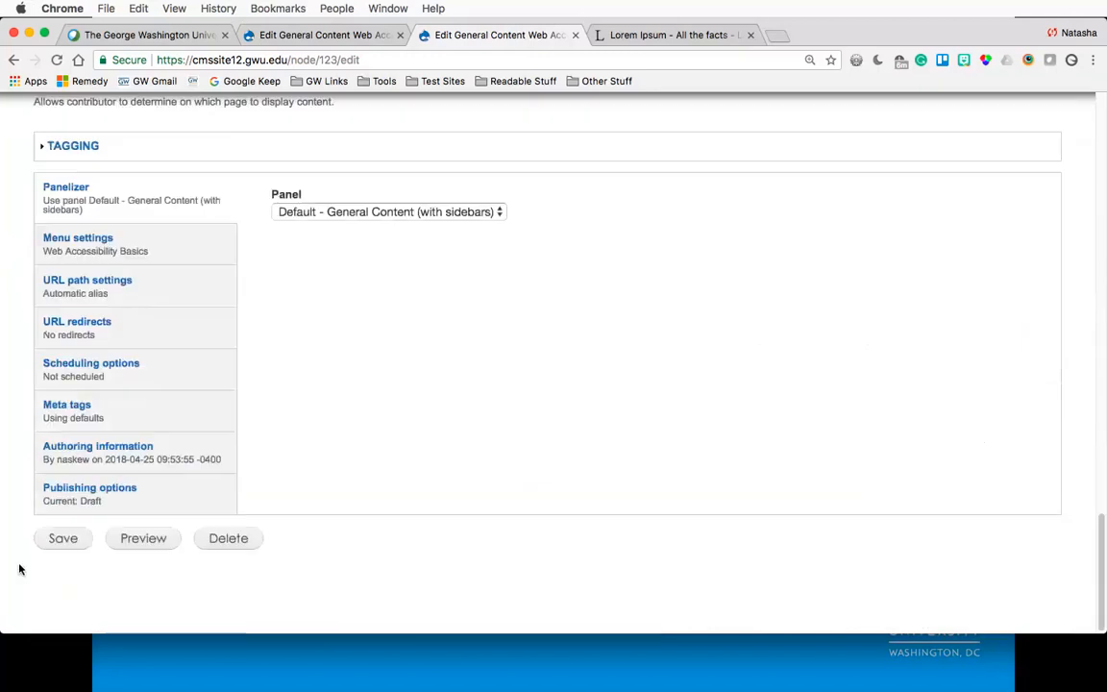
pyautogui.click(61, 565)
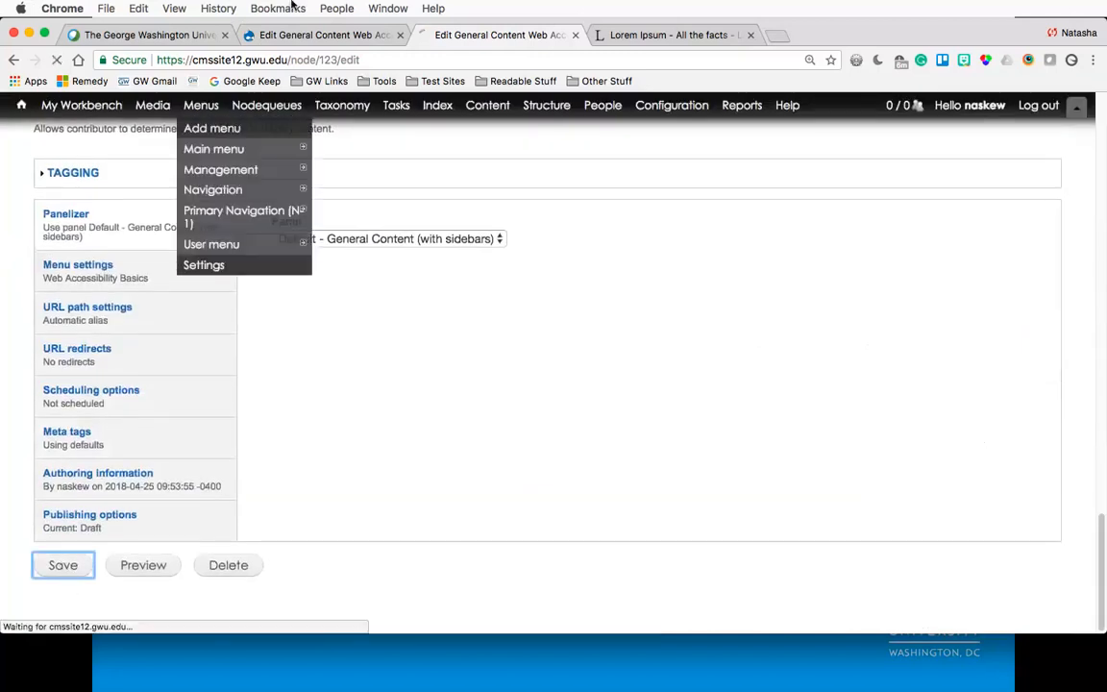
# - Switch to the cmssite20 edit tab and save that page's draft
pyautogui.click(273, 34)
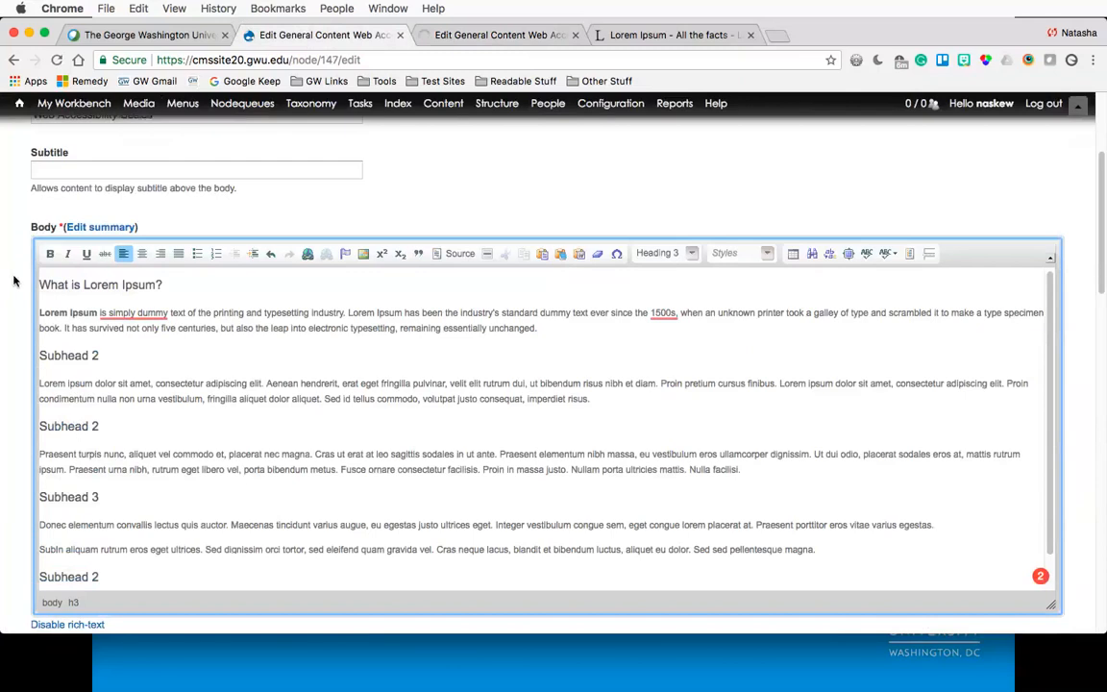
pyautogui.scroll(-20, 12, 278)
pyautogui.click(55, 572)
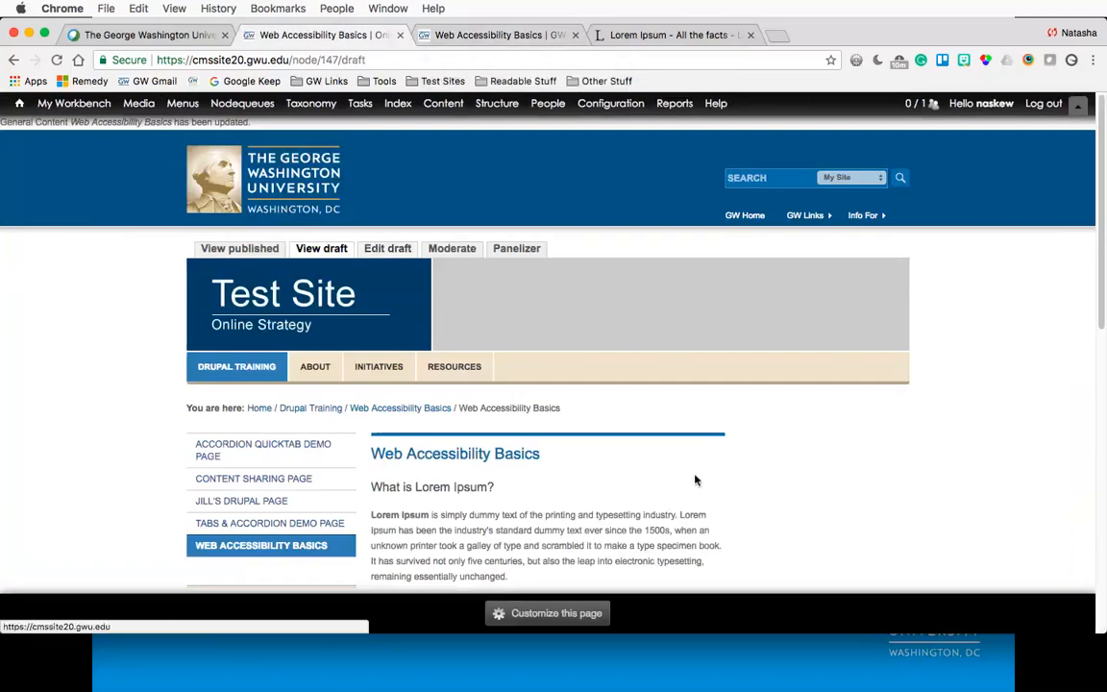
# - Review the subheads on the cmssite20 Web Accessibility Basics draft page
pyautogui.scroll(-1, 653, 467)
pyautogui.scroll(-3, 654, 467)
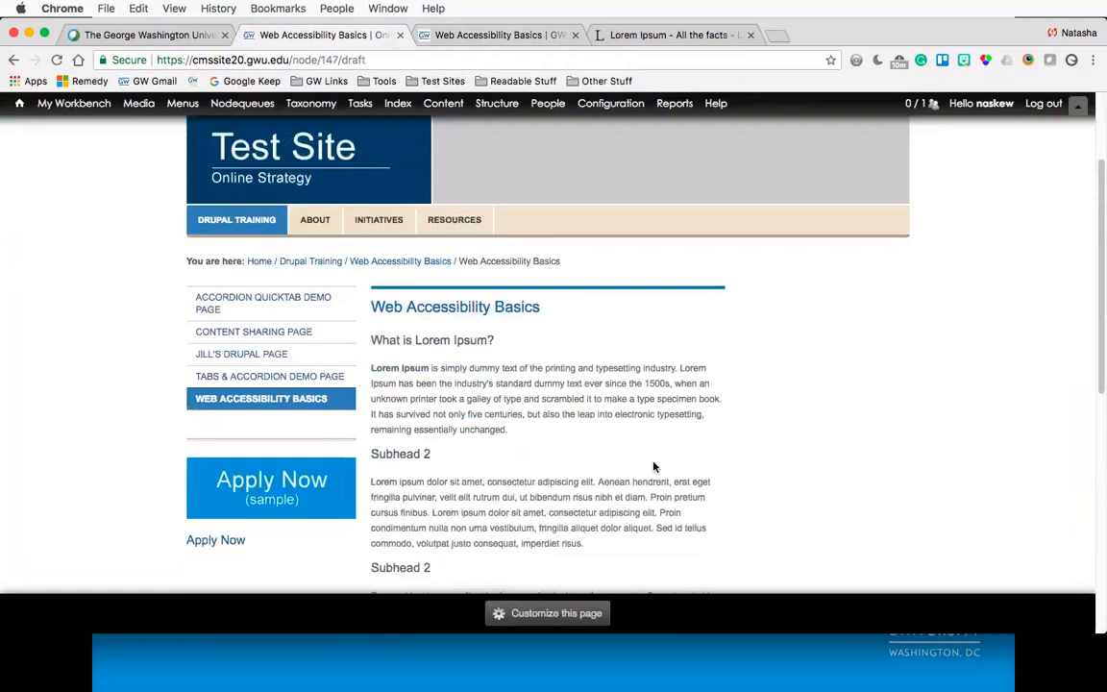
pyautogui.scroll(-2, 385, 394)
pyautogui.scroll(-5, 415, 403)
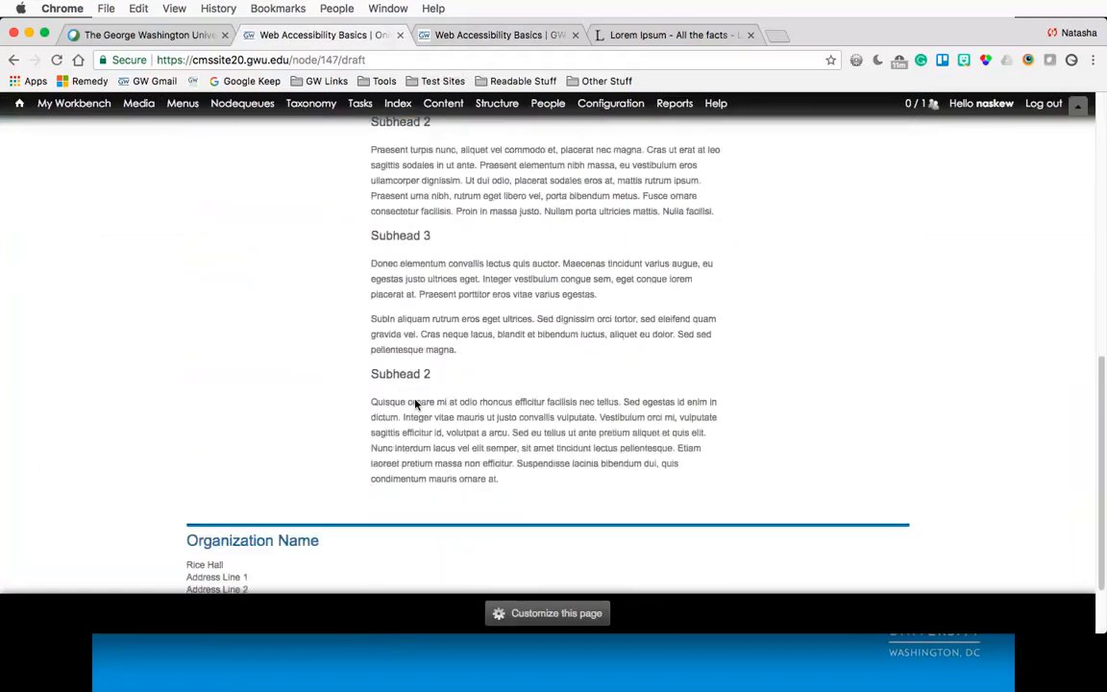
pyautogui.scroll(5, 415, 403)
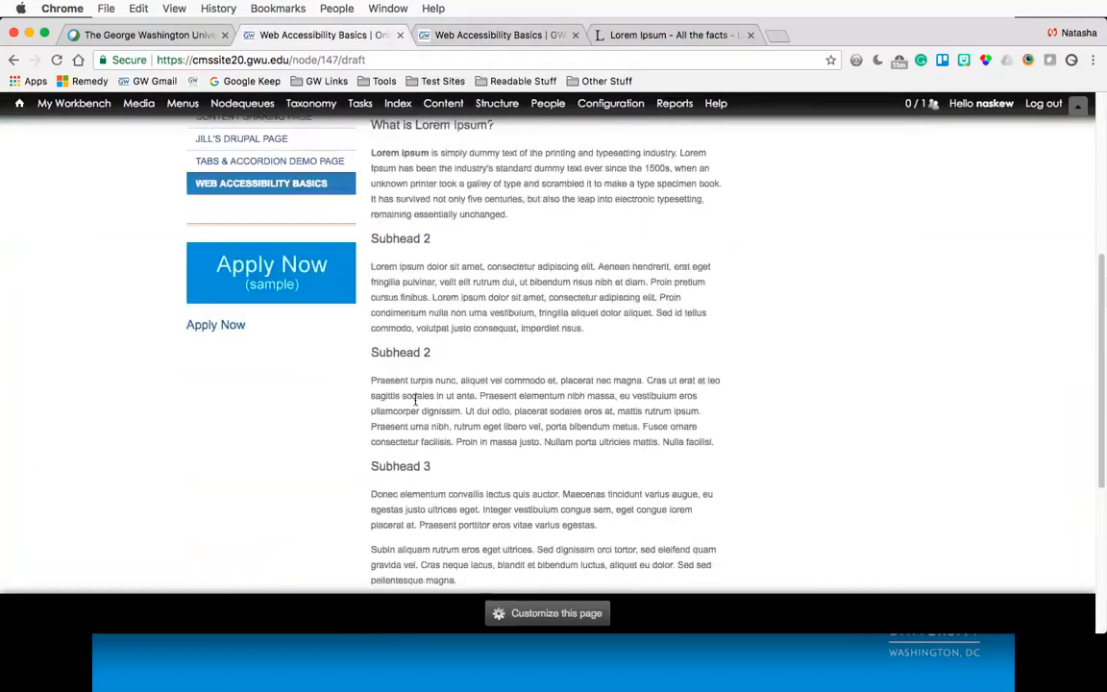
# - Switch to the cmssite12 draft tab and review its updated subheads
pyautogui.click(429, 34)
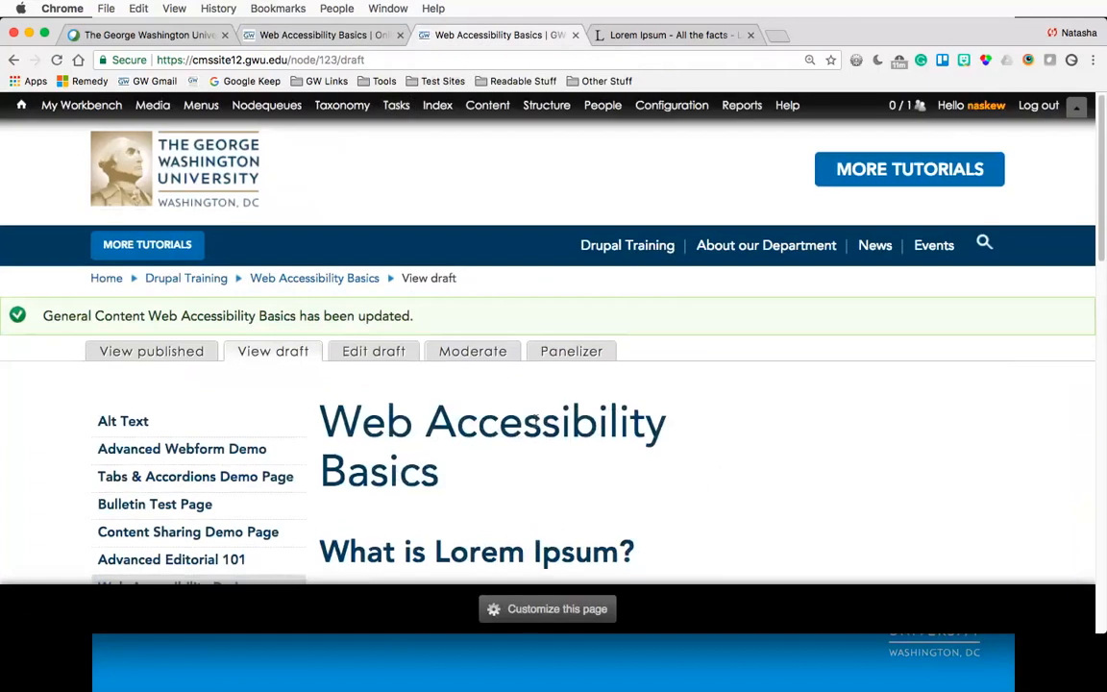
pyautogui.scroll(-5, 538, 423)
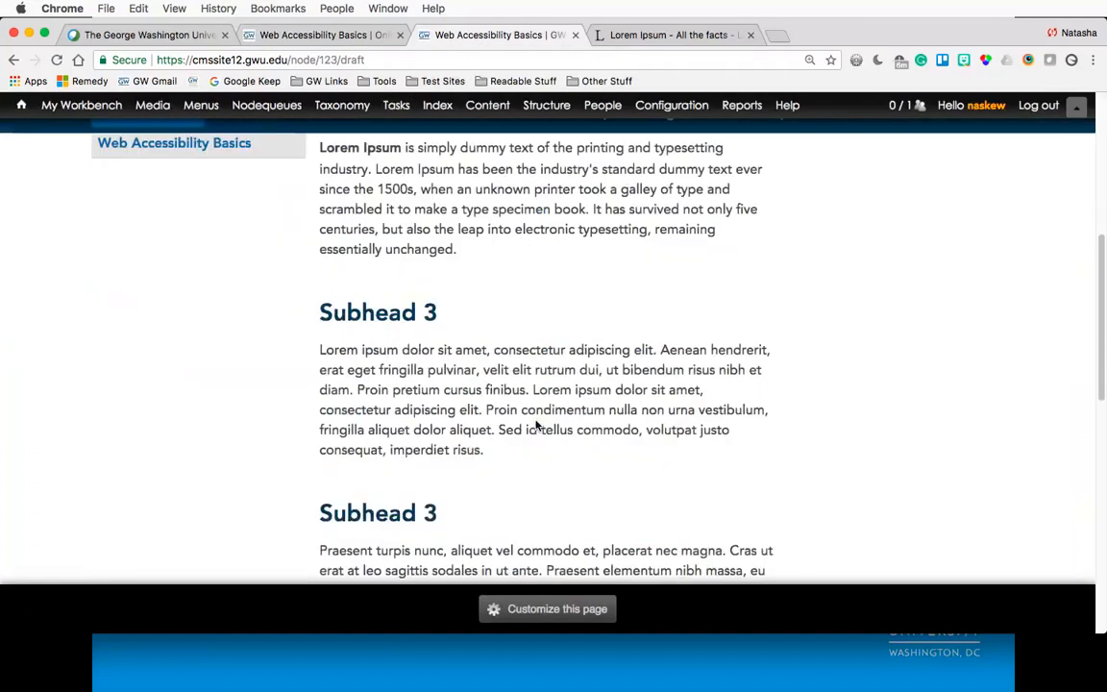
pyautogui.scroll(-10, 538, 423)
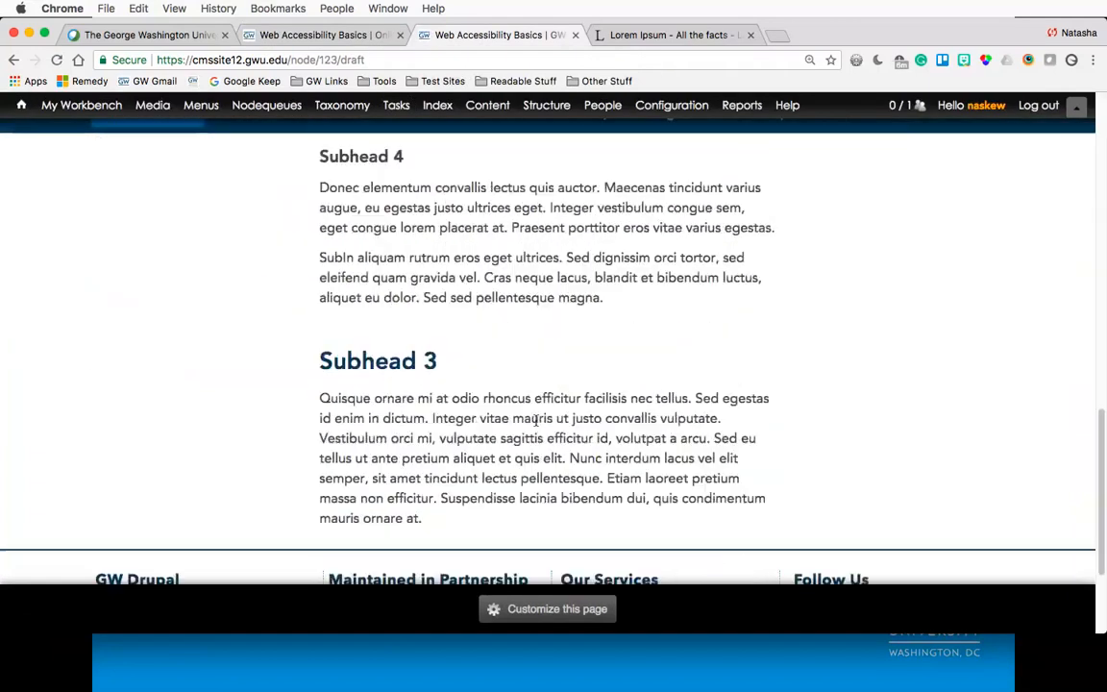
pyautogui.scroll(4, 536, 421)
pyautogui.scroll(10, 536, 421)
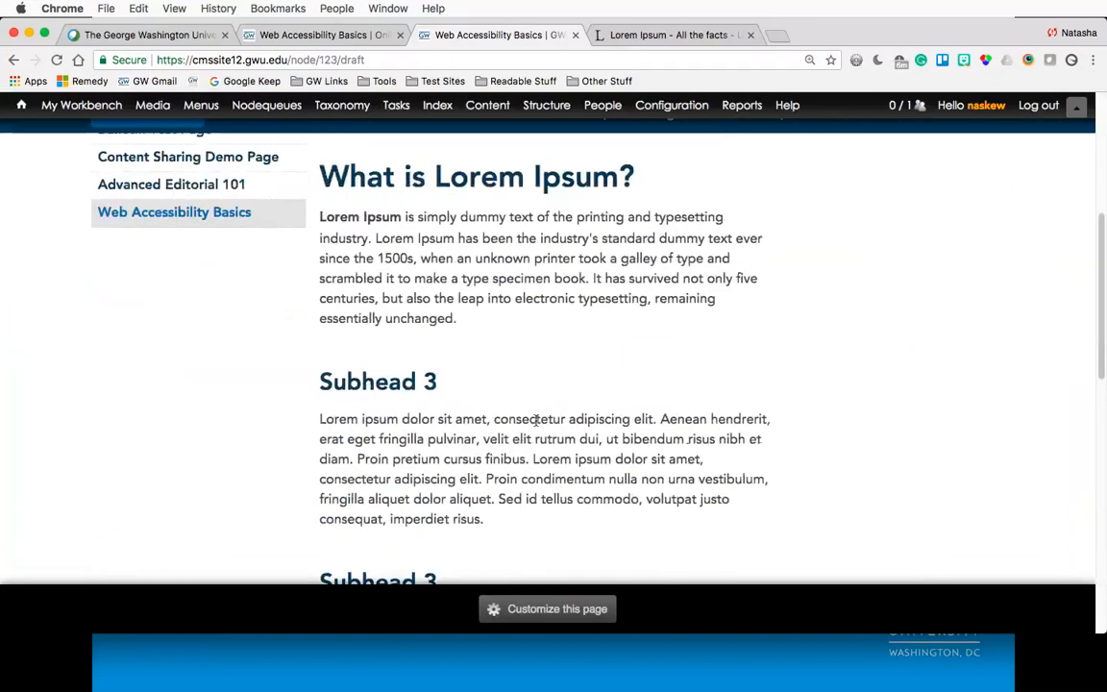
# - Open the cmssite20 Web Accessibility Basics draft for editing and place the cursor after the first body paragraph
pyautogui.click(357, 36)
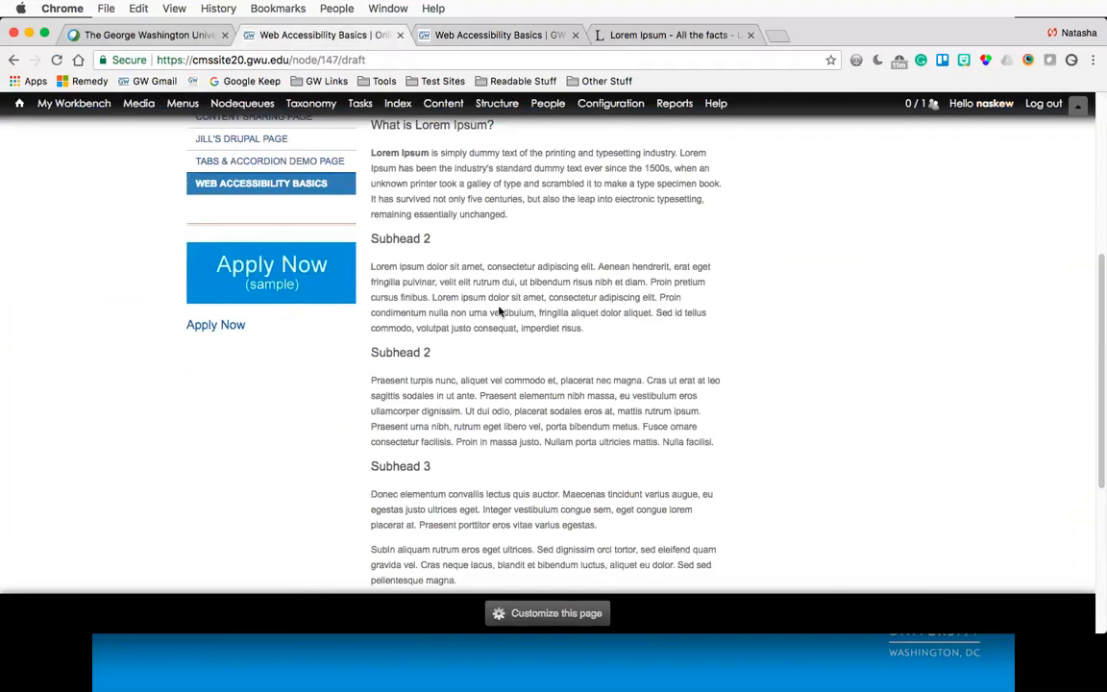
pyautogui.scroll(5, 498, 311)
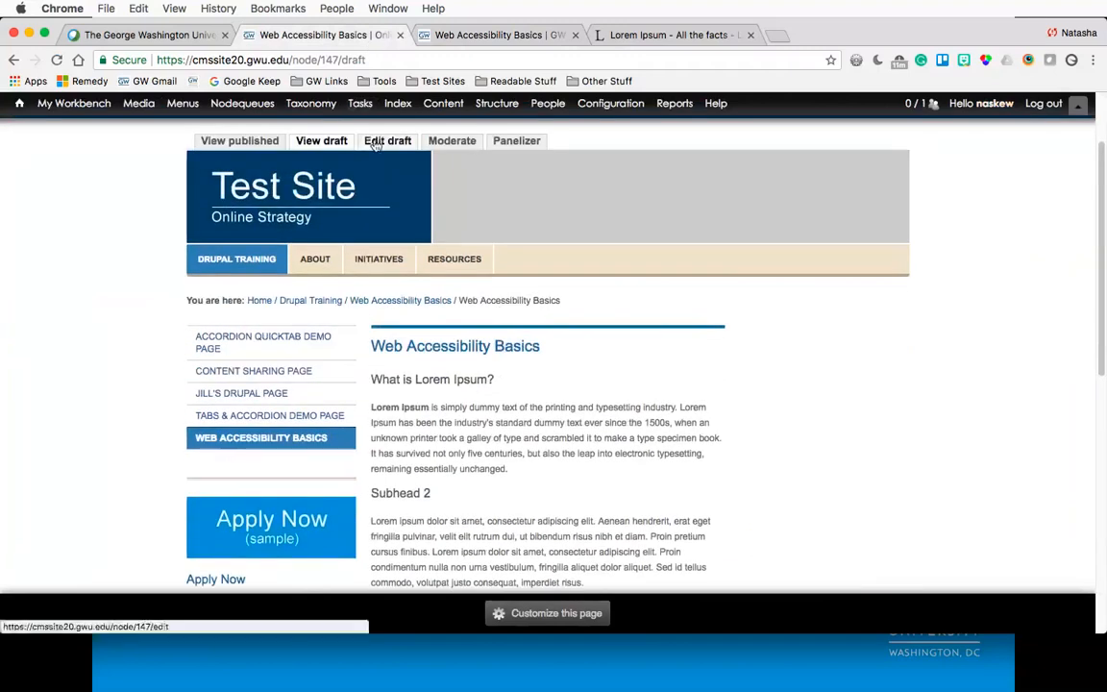
pyautogui.click(376, 143)
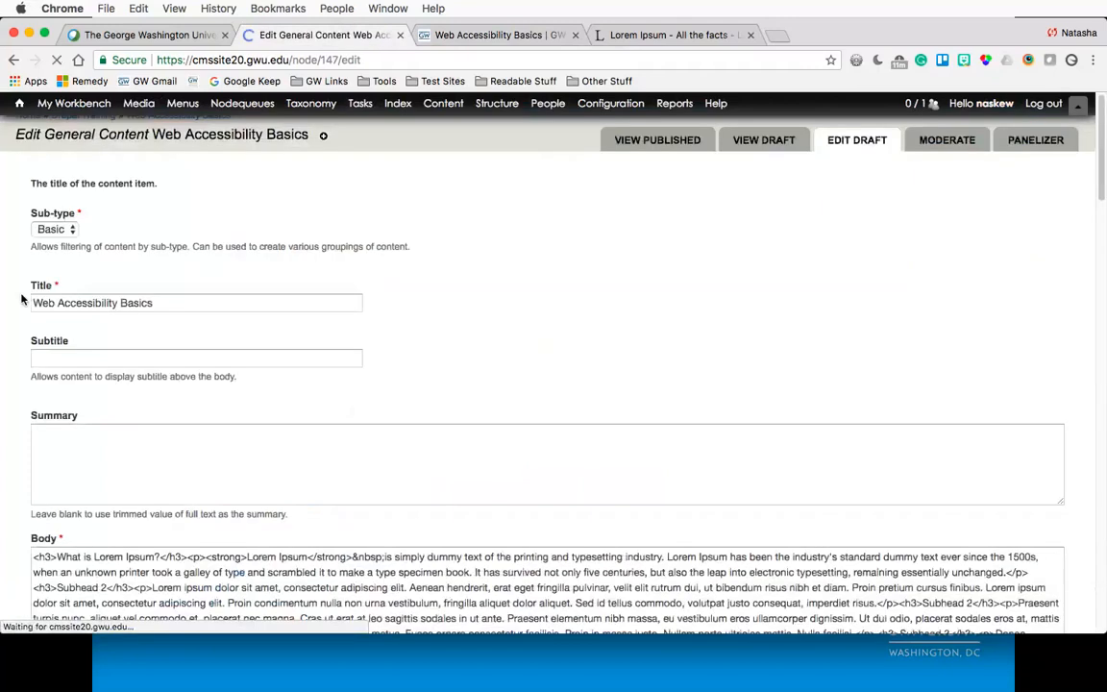
pyautogui.scroll(-5, 23, 317)
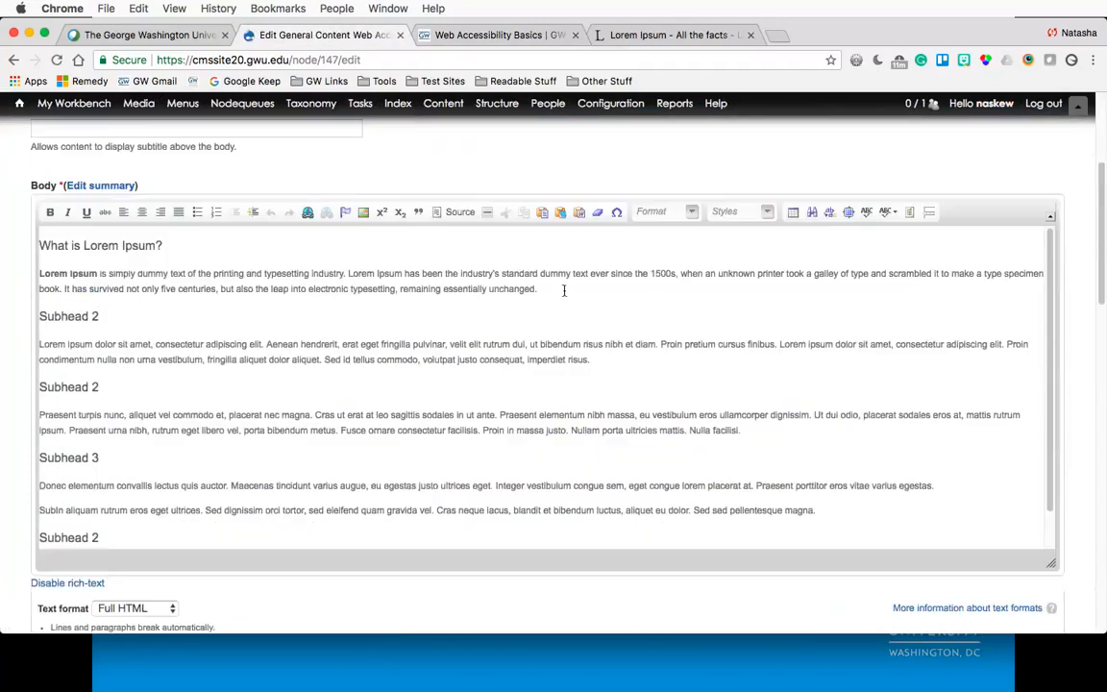
pyautogui.click(563, 292)
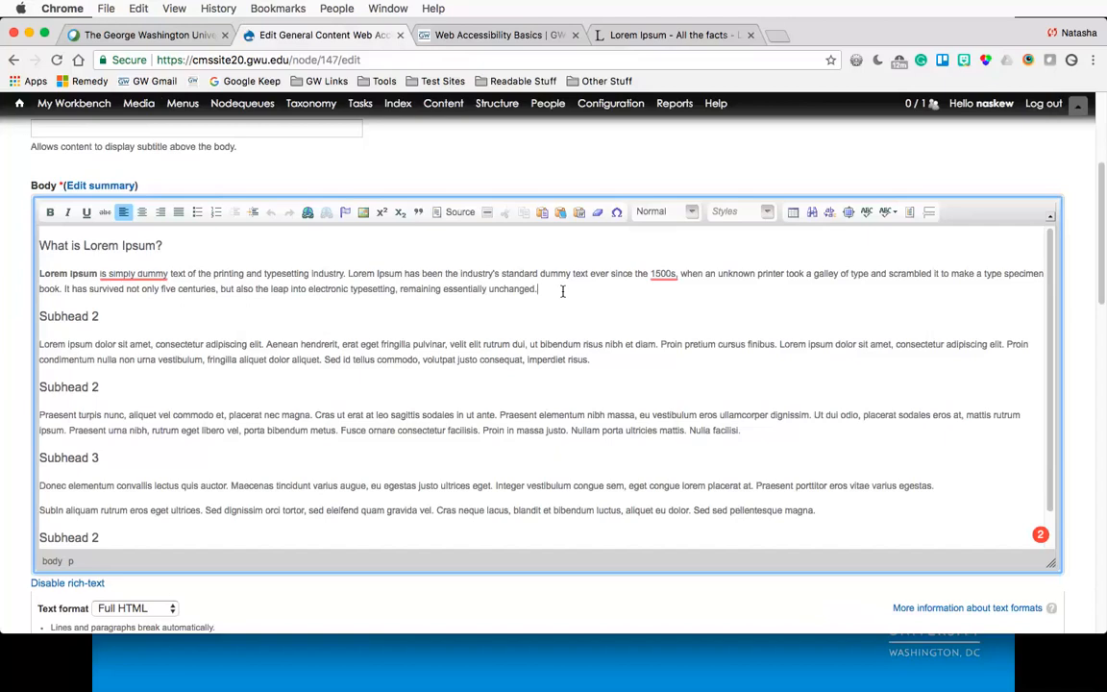
# - Add a new paragraph: "The George Washington University website provides an array of information on DC's oldest higher education institution."
pyautogui.press('Return')
pyautogui.write('The')
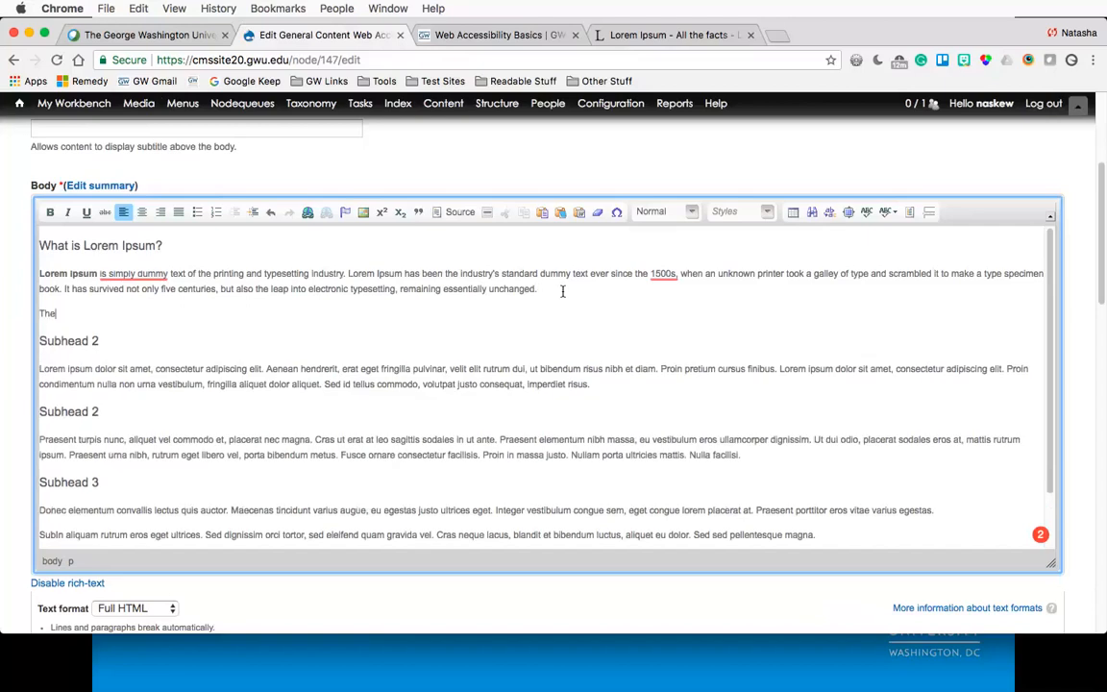
pyautogui.write(' George Washington University')
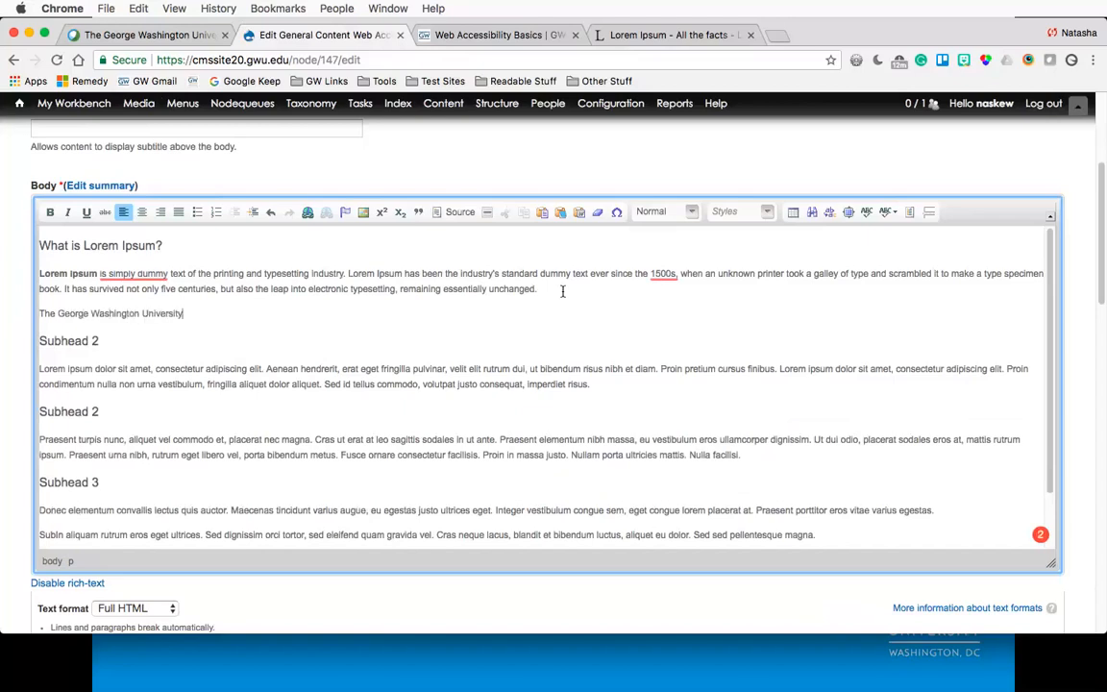
pyautogui.write(' website pr')
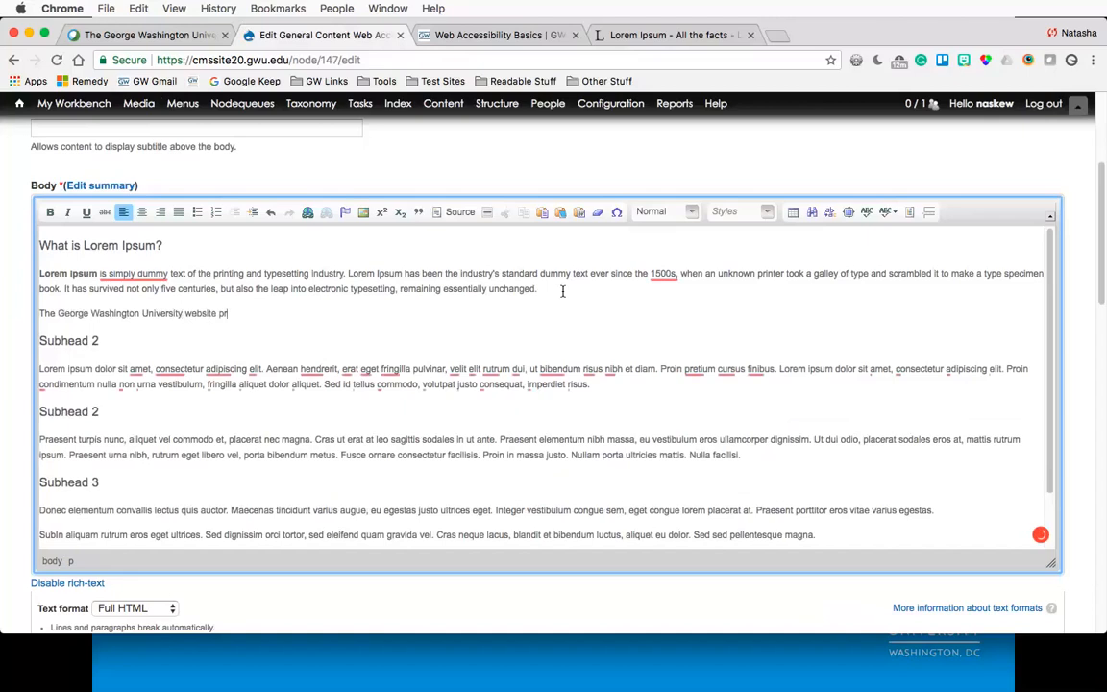
pyautogui.write('ovides a')
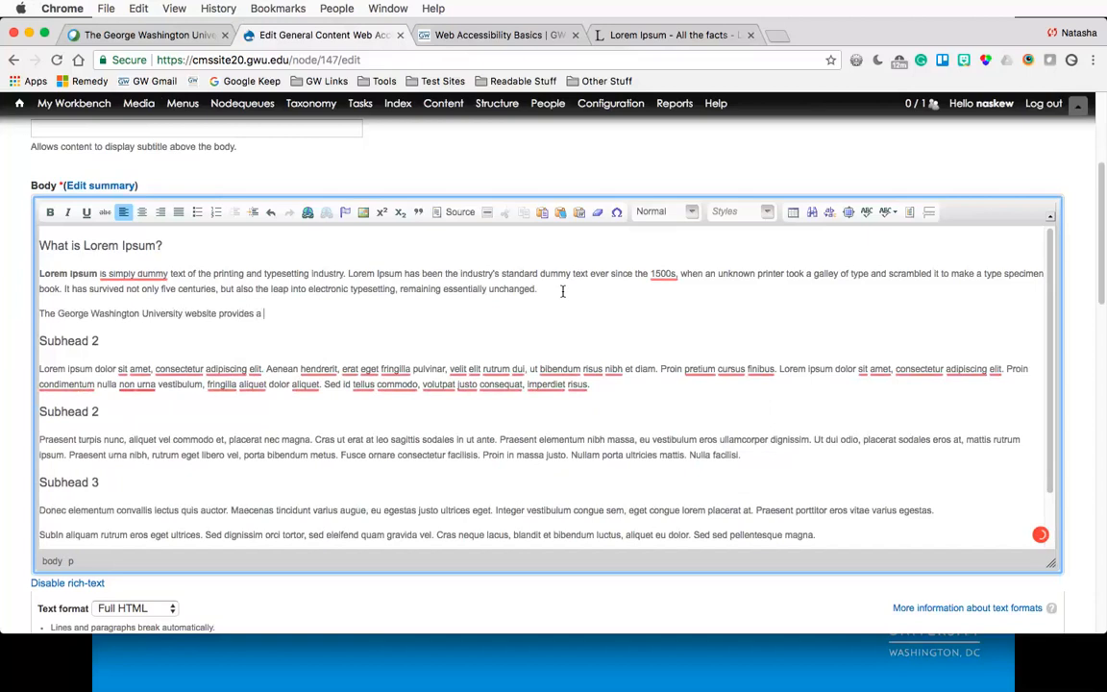
pyautogui.write("n array of information on DC's older")
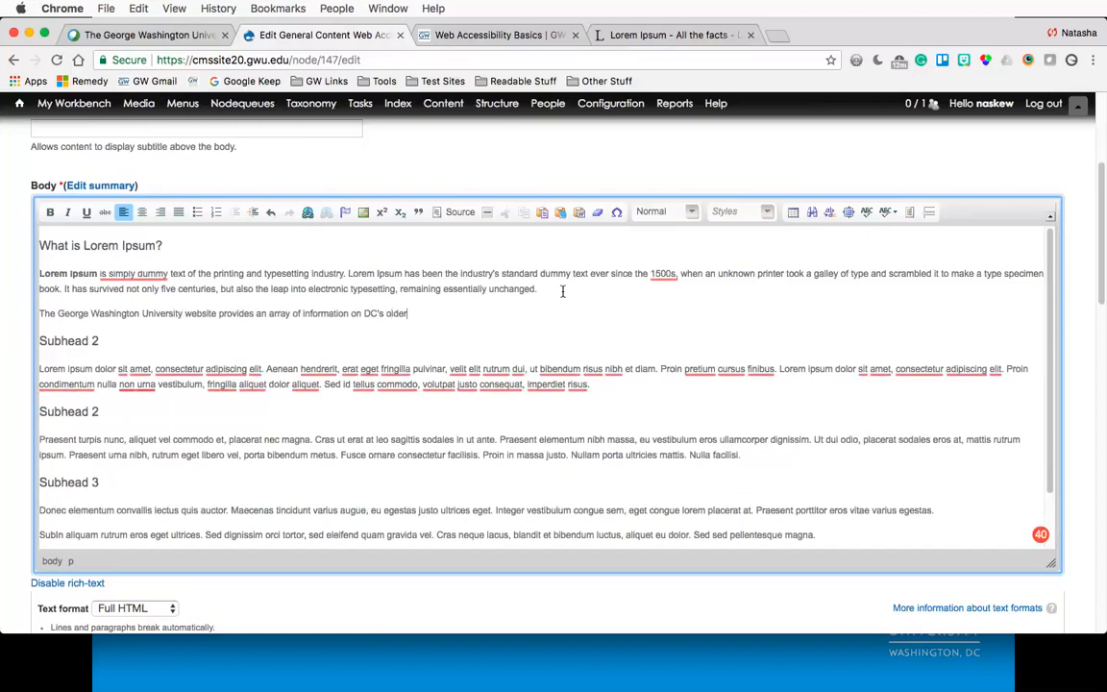
pyautogui.press('BackSpace')
pyautogui.write('st higher education institu')
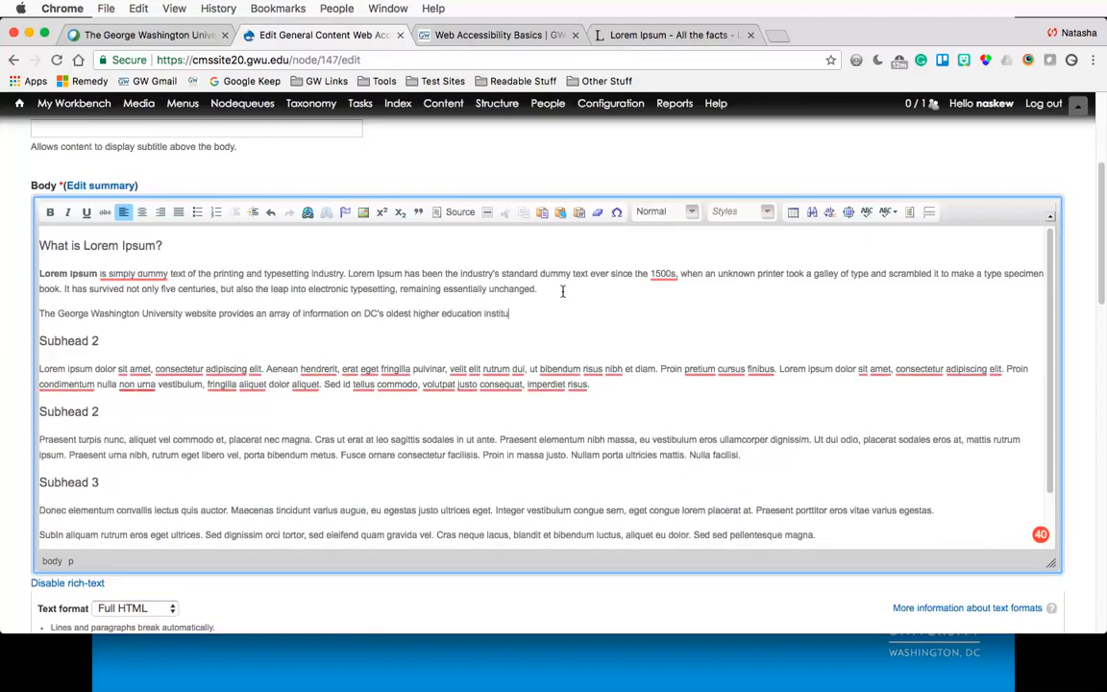
pyautogui.write('tion.')
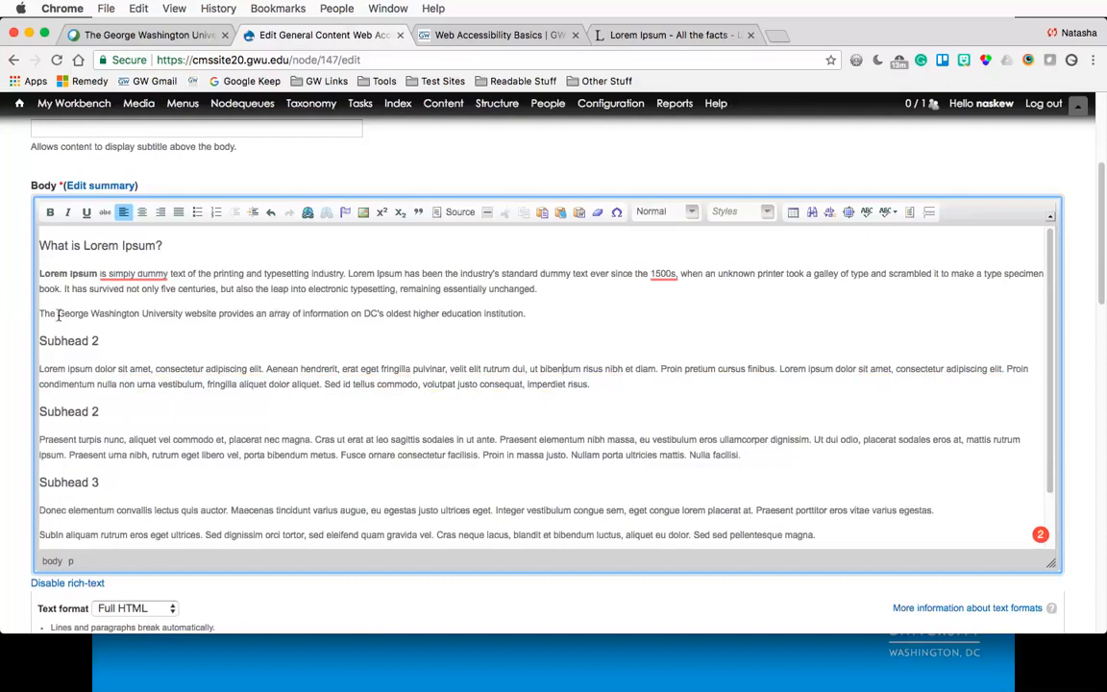
pyautogui.moveTo(39, 313); pyautogui.dragTo(217, 317)
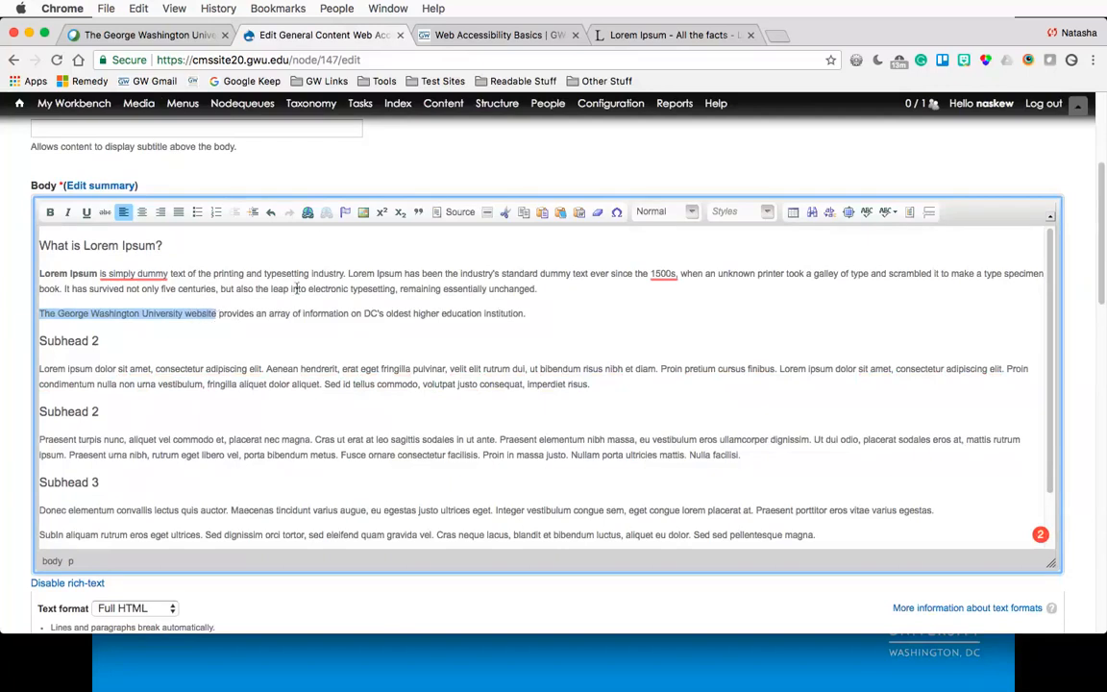
pyautogui.click(307, 212)
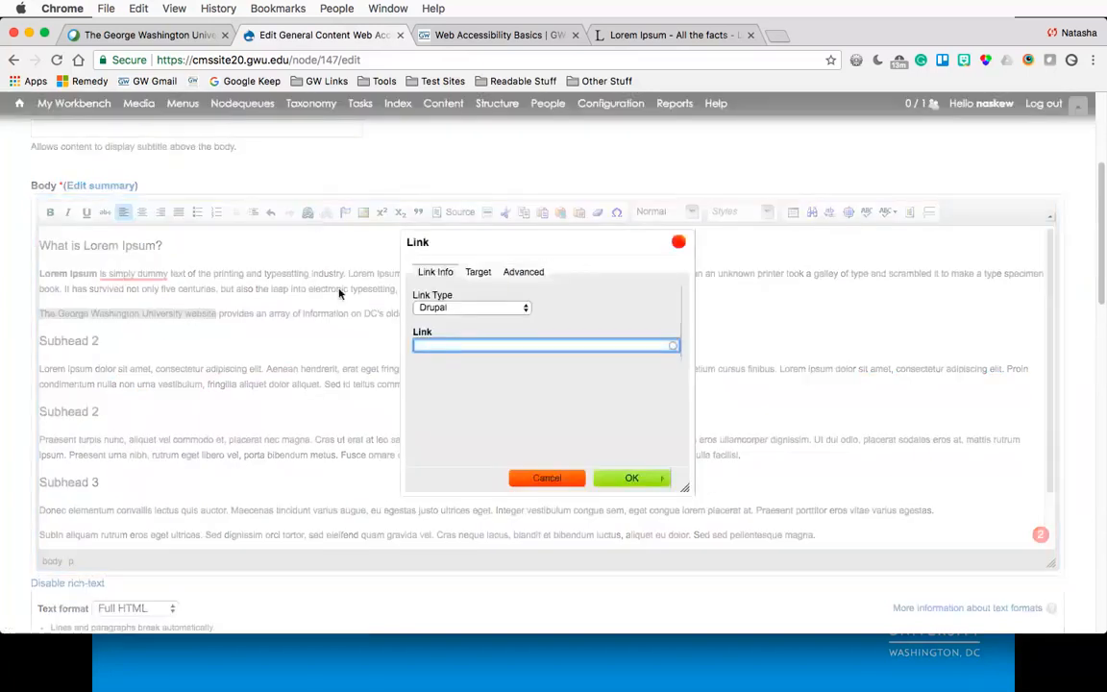
pyautogui.click(496, 312)
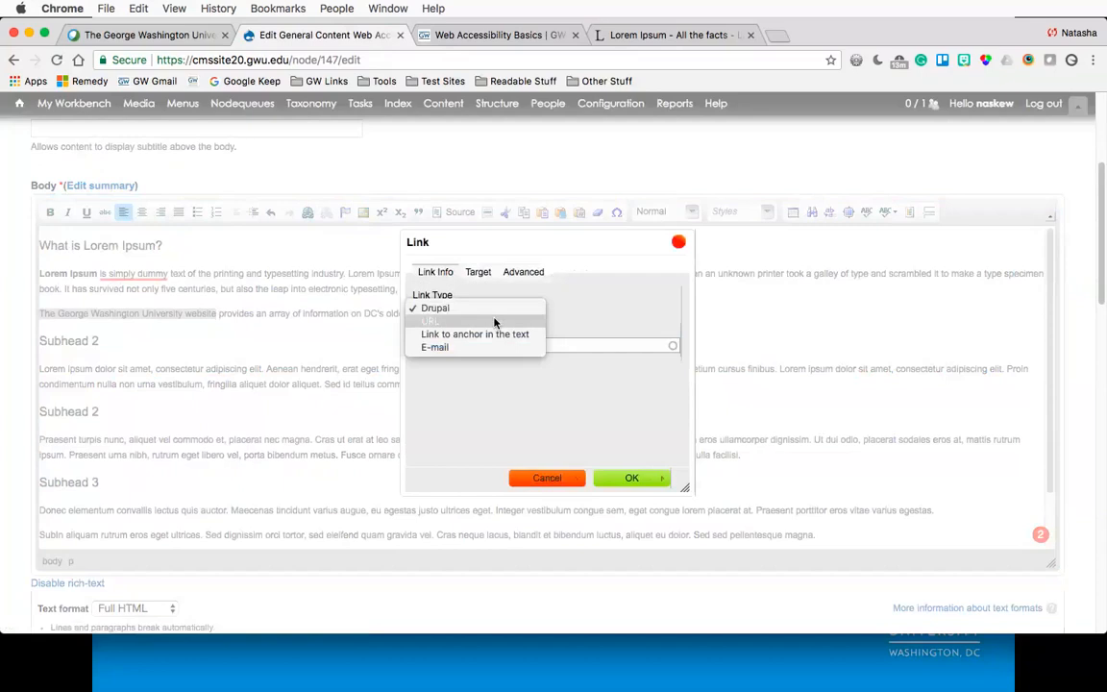
pyautogui.click(485, 321)
pyautogui.click(526, 346)
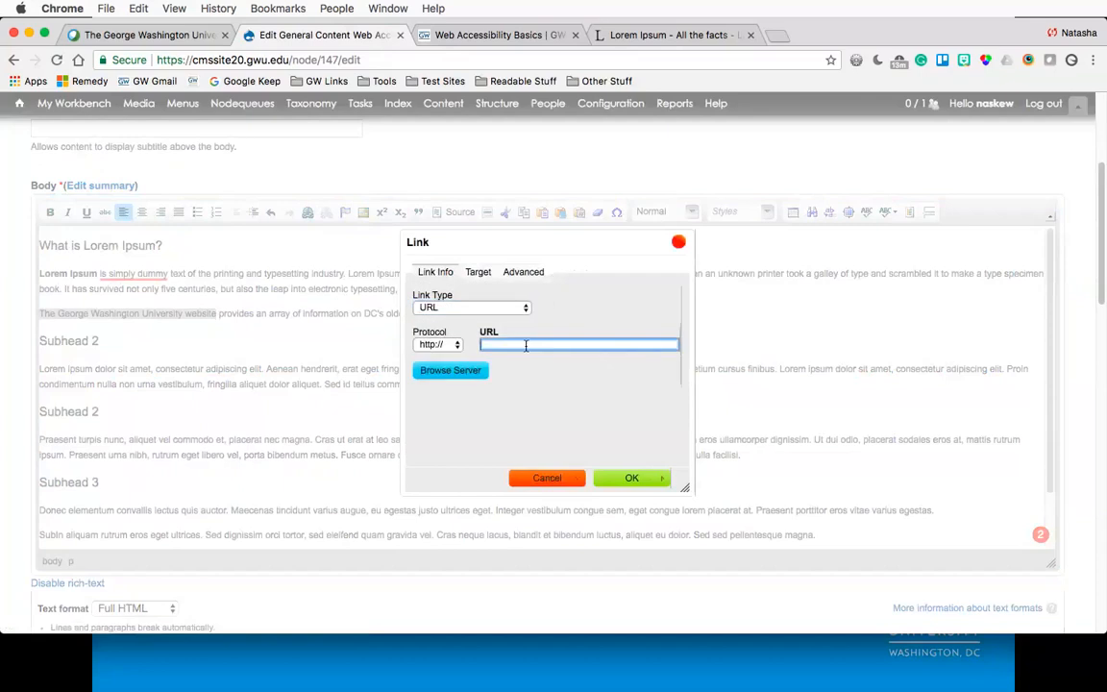
pyautogui.write('www.gwu.edu')
pyautogui.click(477, 274)
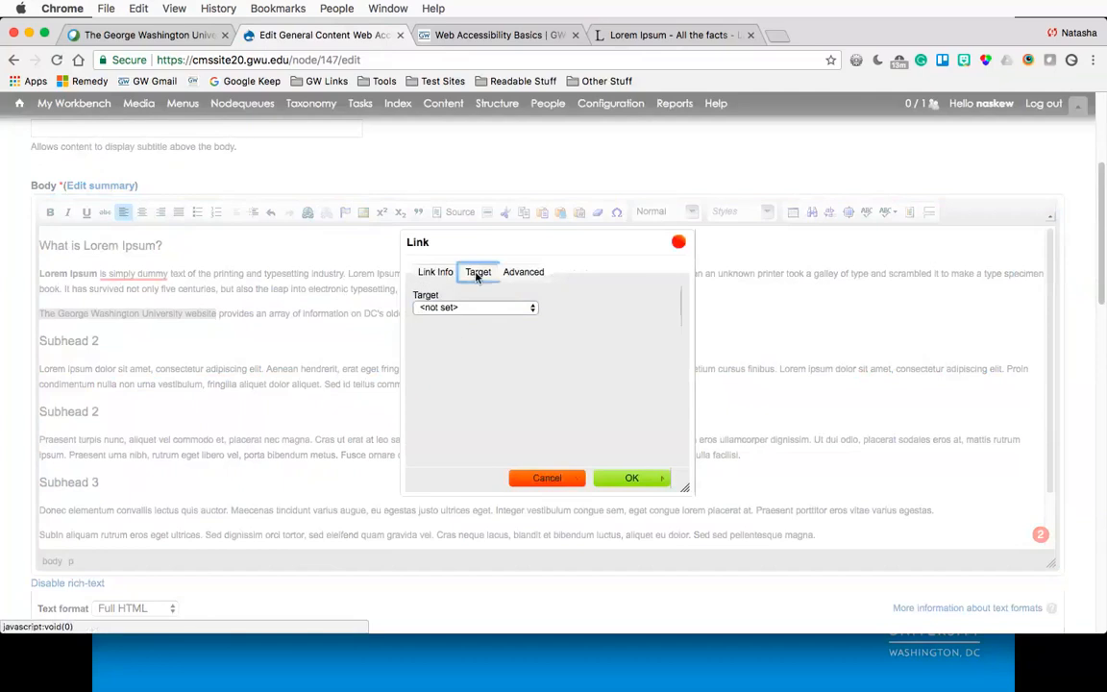
pyautogui.click(440, 307)
pyautogui.click(453, 347)
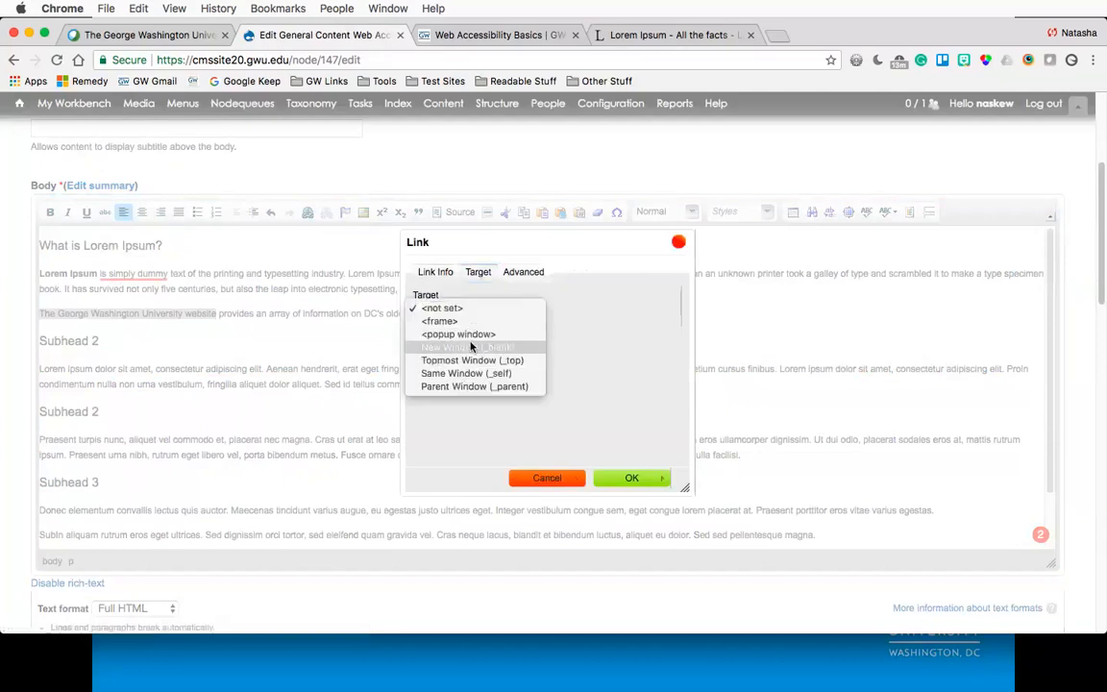
pyautogui.click(631, 478)
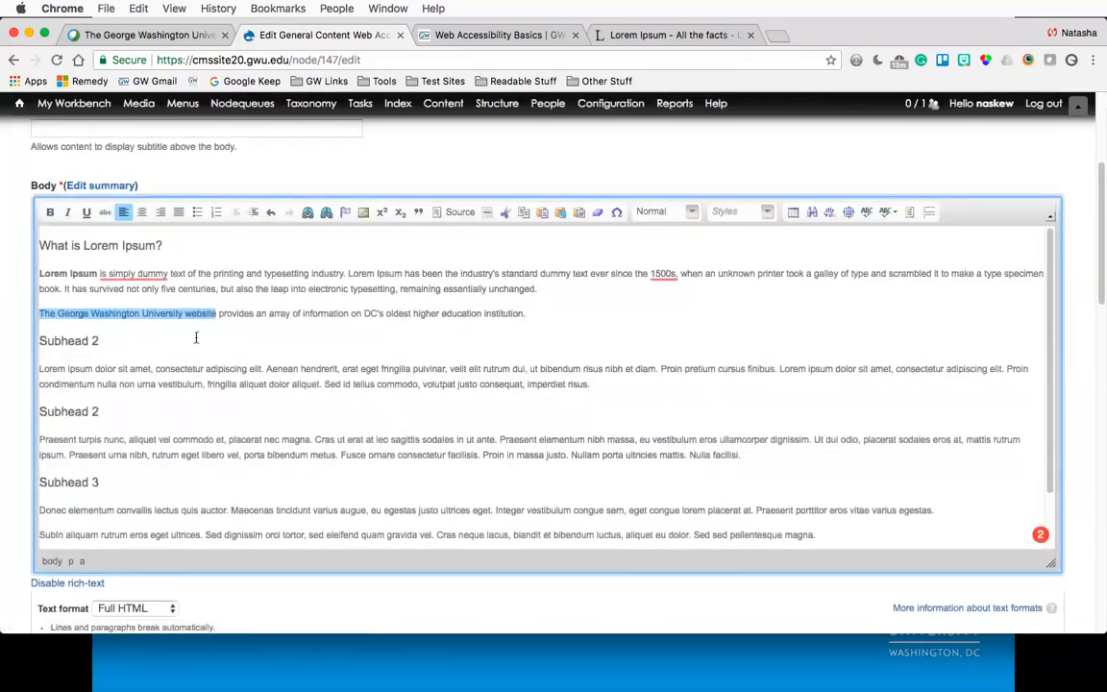
pyautogui.click(171, 320)
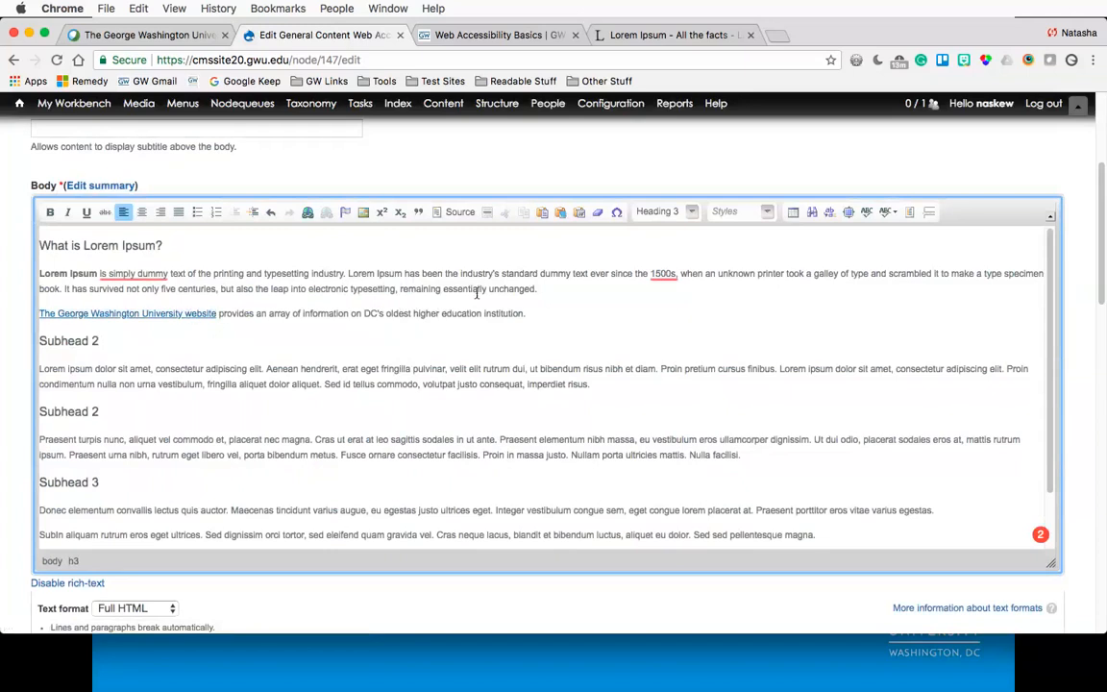
# - Add a paragraph below reading "Click here for more information on the George Washington University."
pyautogui.click(536, 314)
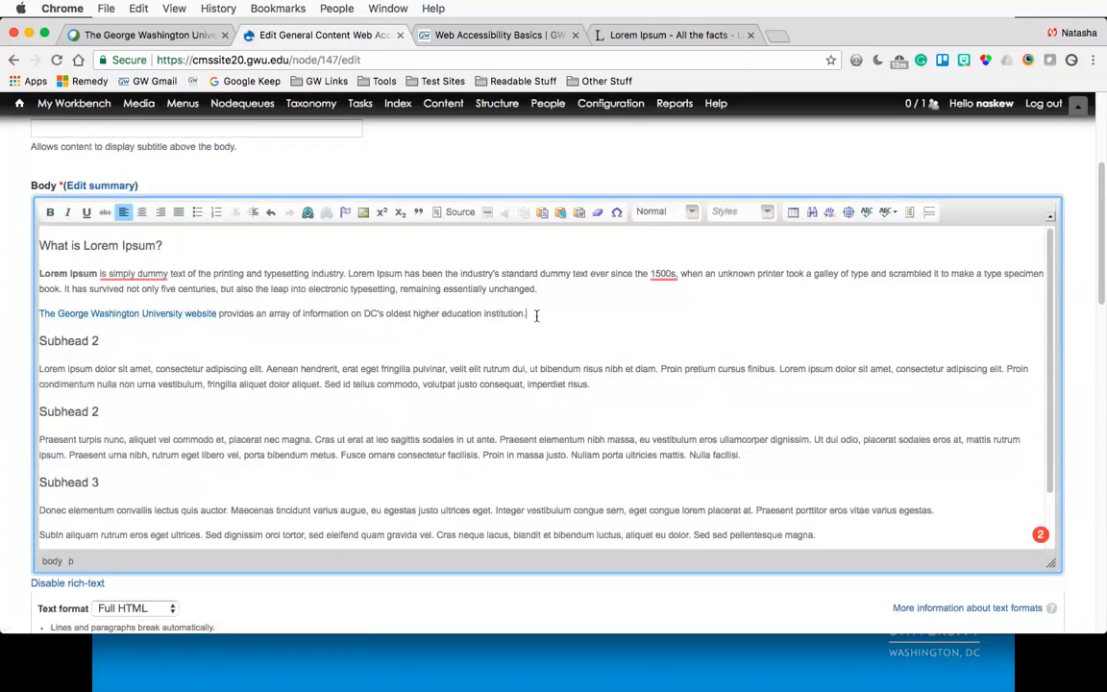
pyautogui.press('Return')
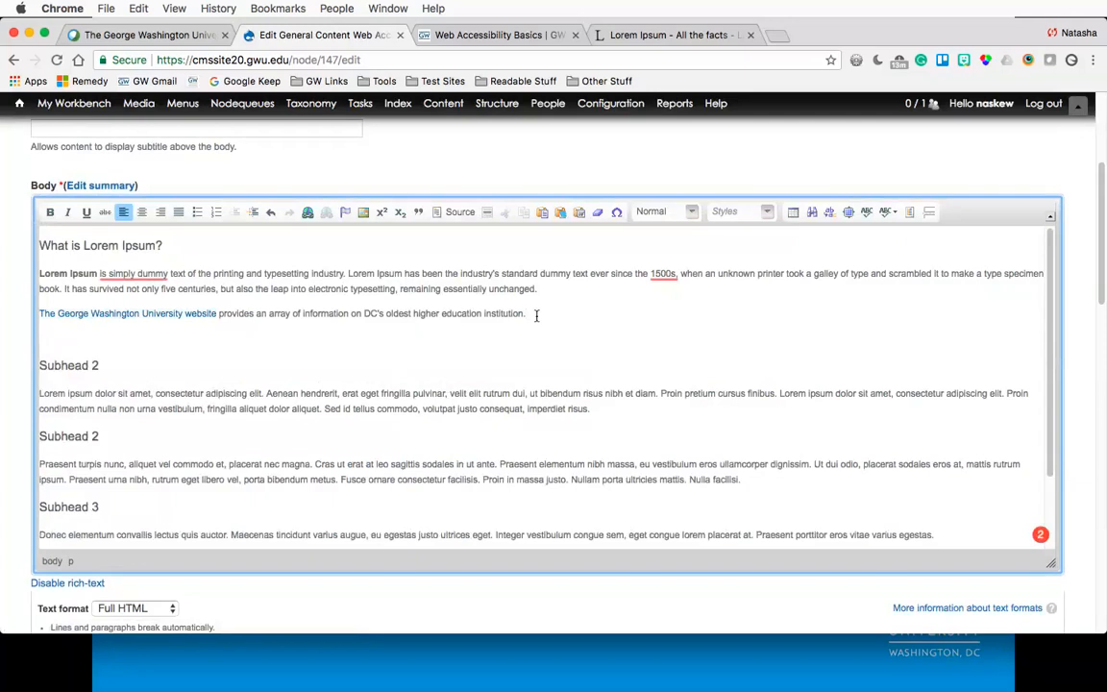
pyautogui.write('CLick')
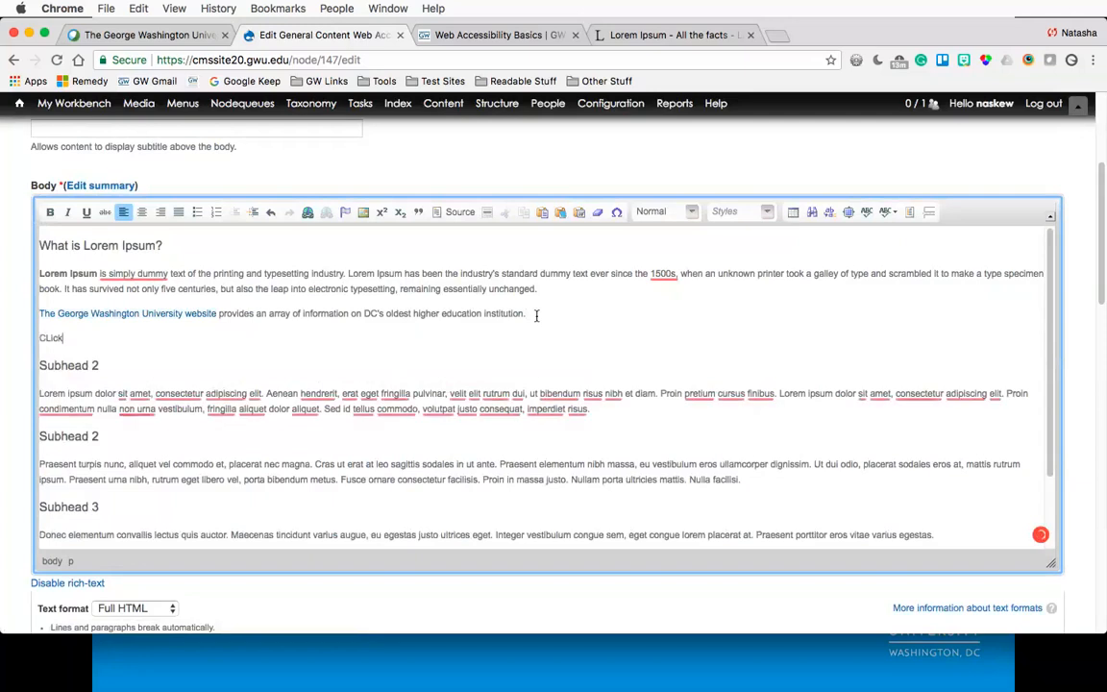
pyautogui.press('BackSpace')
pyautogui.press('BackSpace')
pyautogui.press('BackSpace')
pyautogui.press('BackSpace')
pyautogui.write('lick here for')
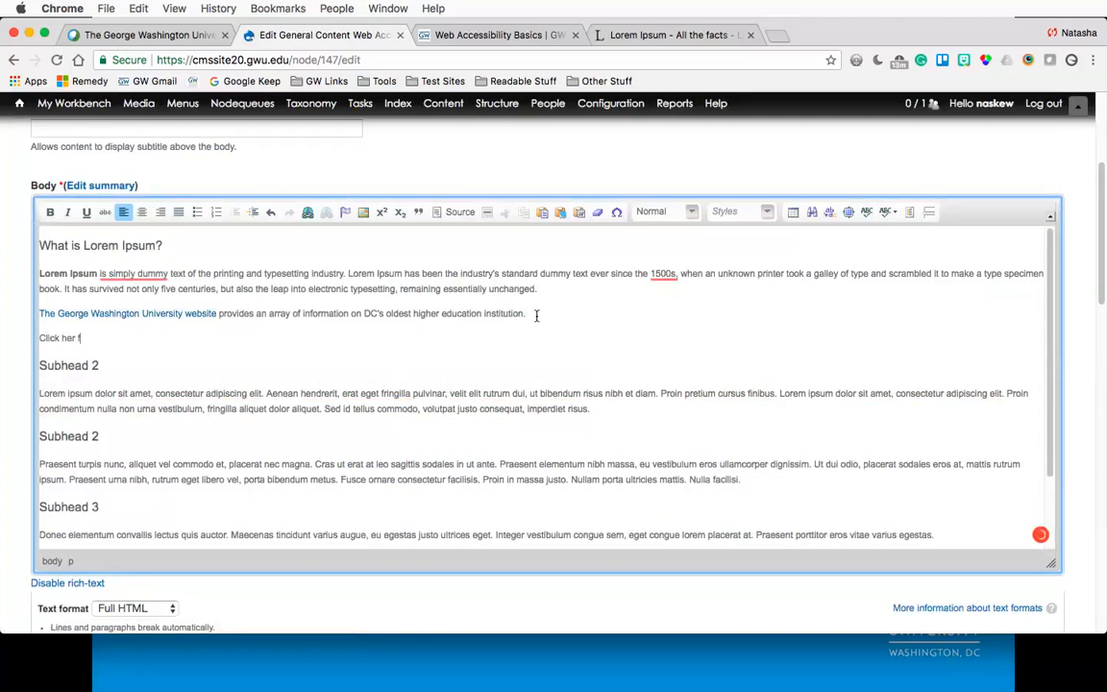
pyautogui.write(' more information on th')
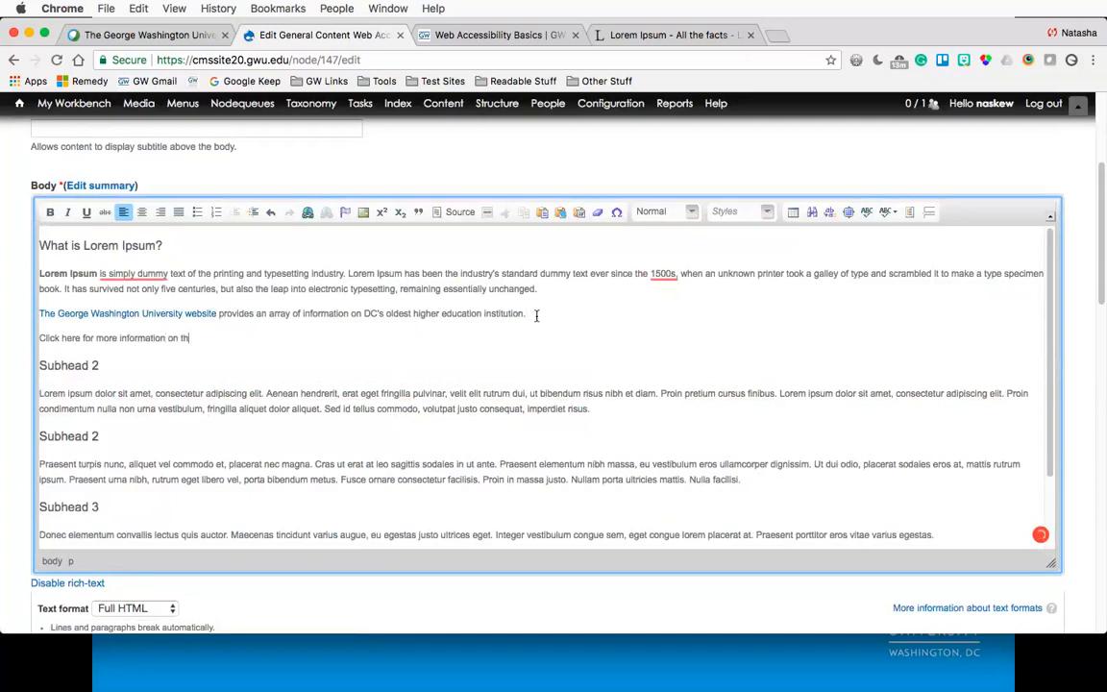
pyautogui.write('e G')
pyautogui.write('e=o')
pyautogui.press('BackSpace')
pyautogui.press('BackSpace')
pyautogui.write('orge Washington ')
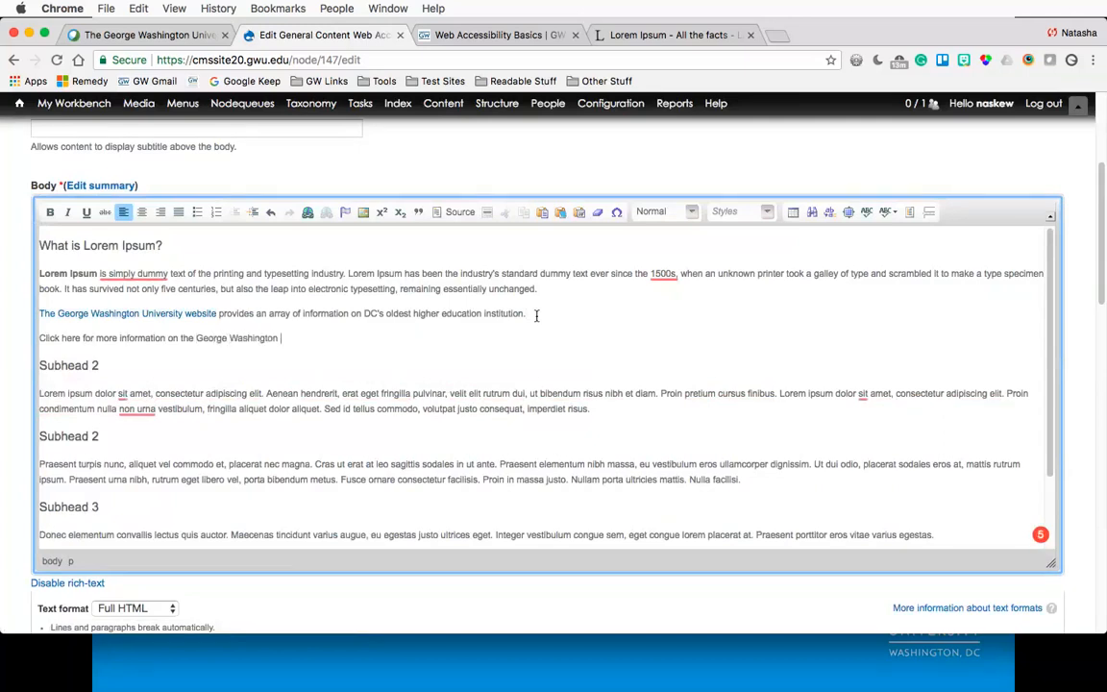
pyautogui.write('University.')
# - Duplicate the "Click here" sentence as a new paragraph directly below it
pyautogui.tripleClick(53, 337)
pyautogui.press('super+c')
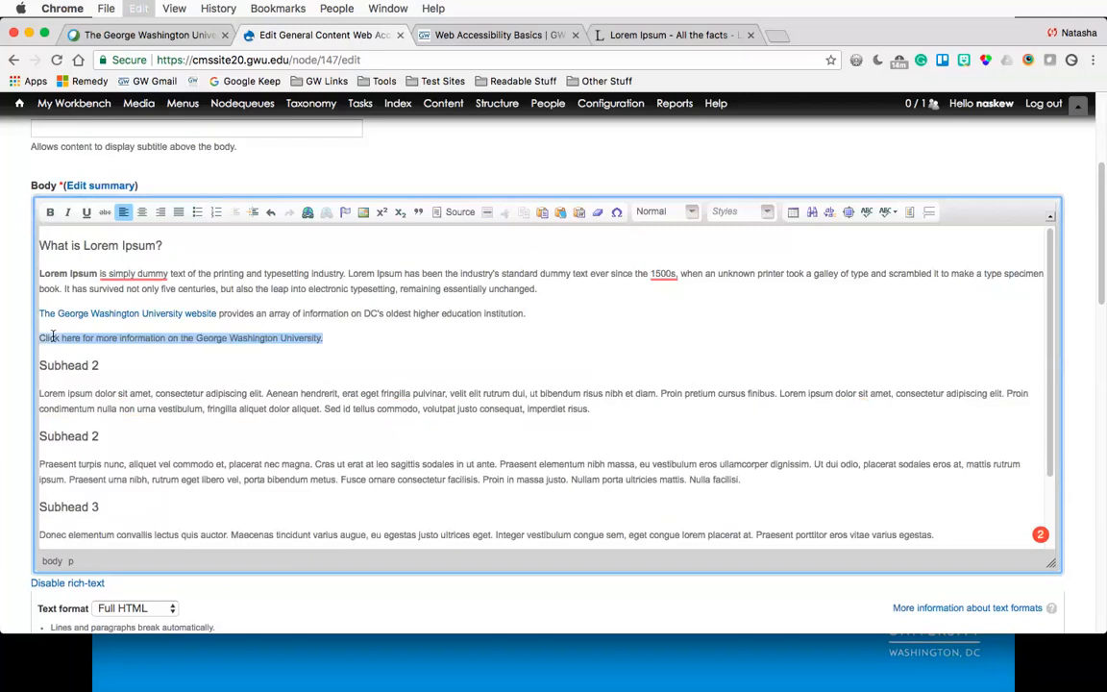
pyautogui.press('Right')
pyautogui.press('Return')
pyautogui.press('super+v')
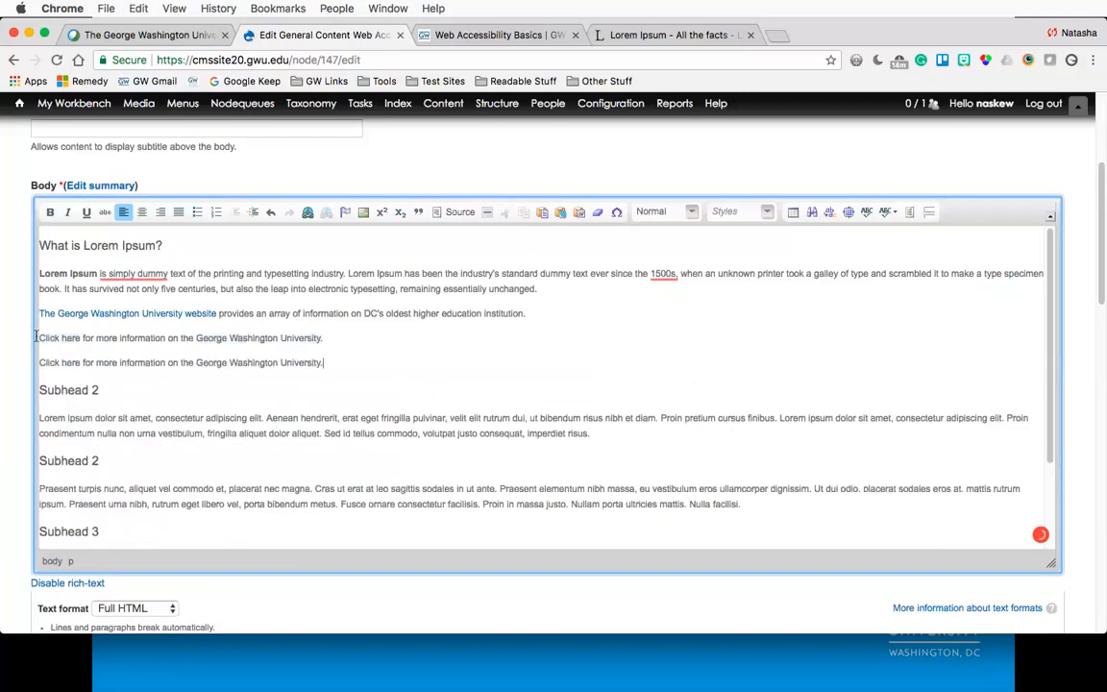
pyautogui.moveTo(39, 337); pyautogui.dragTo(81, 338)
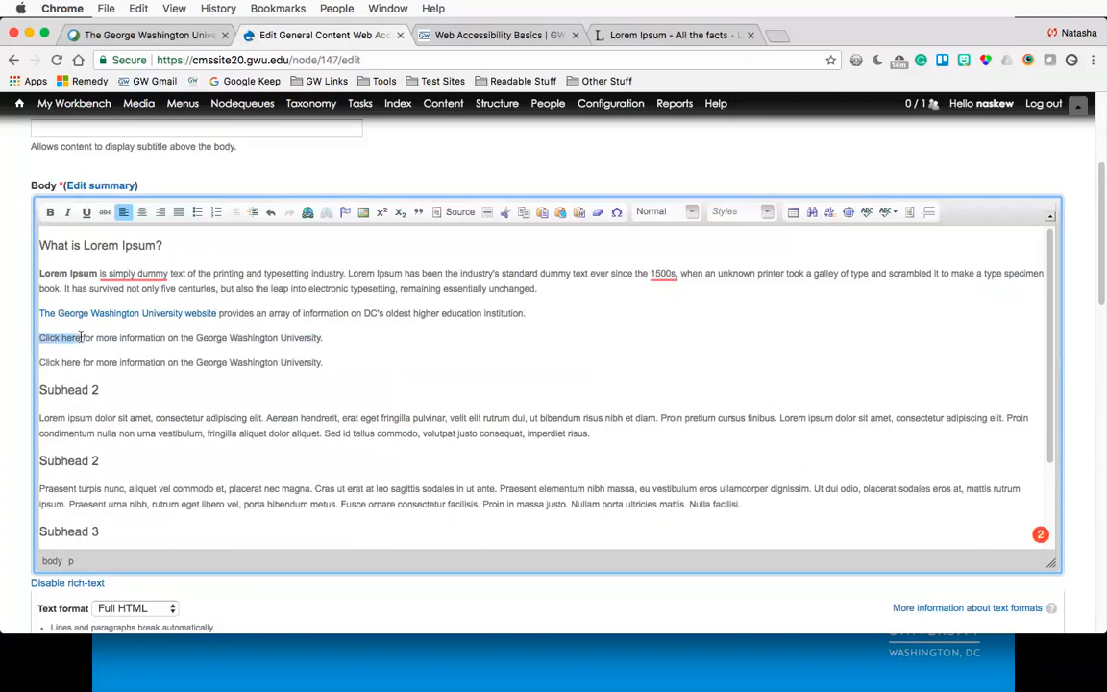
pyautogui.click(307, 213)
pyautogui.click(466, 307)
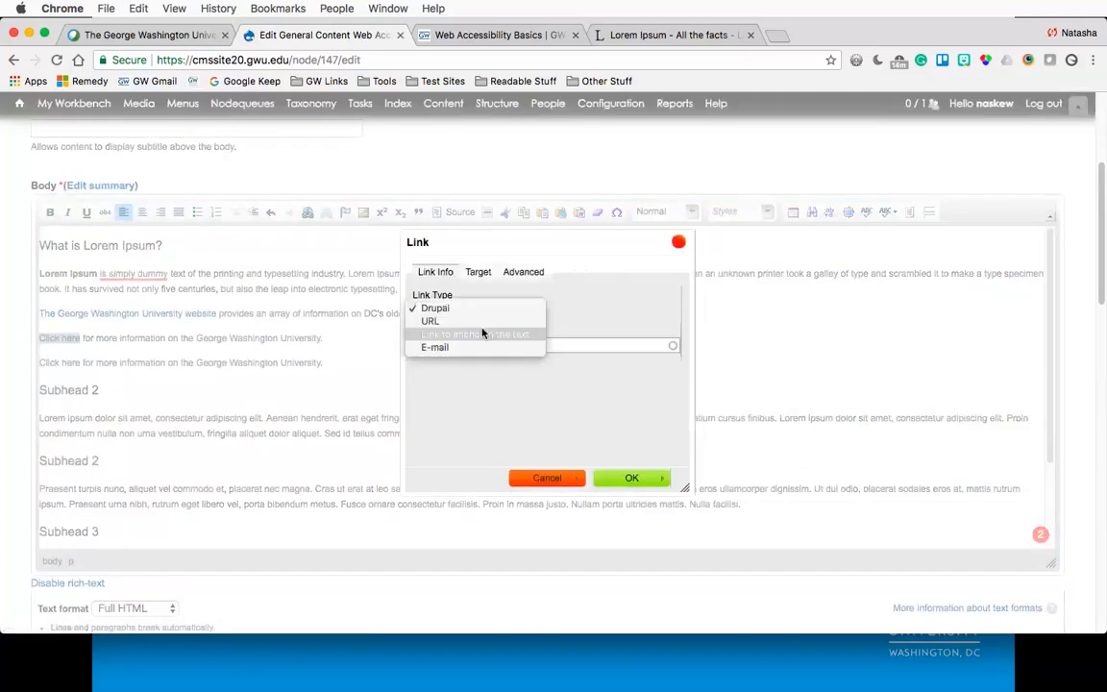
pyautogui.click(482, 322)
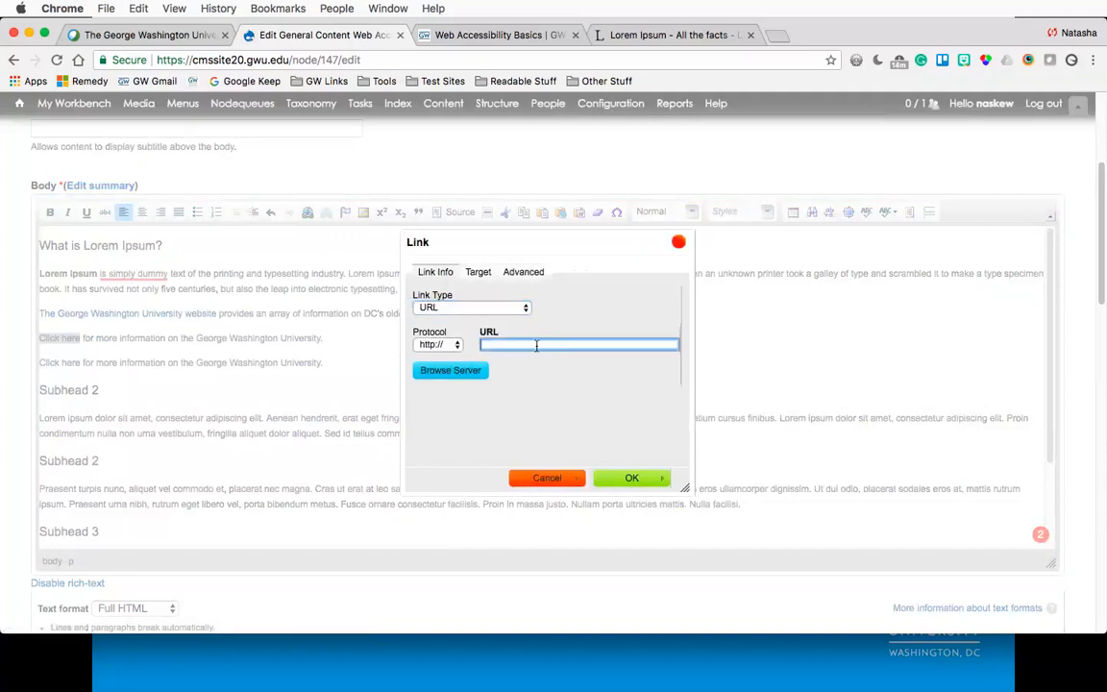
pyautogui.write('www.gwu.edu')
pyautogui.click(477, 272)
pyautogui.click(463, 308)
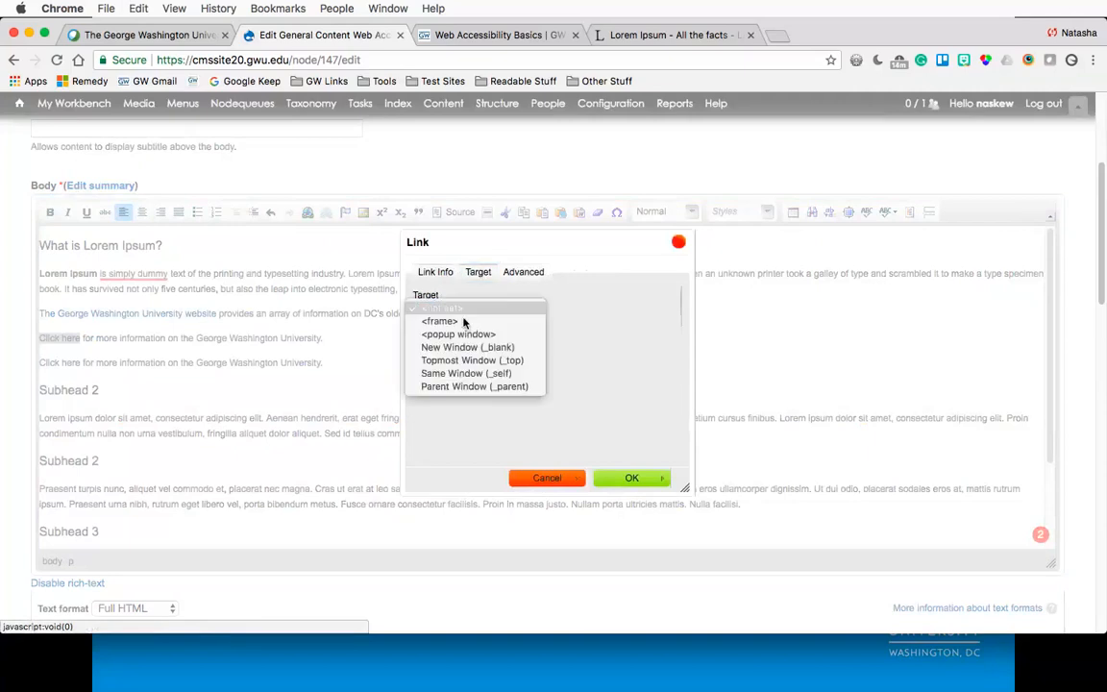
pyautogui.click(467, 346)
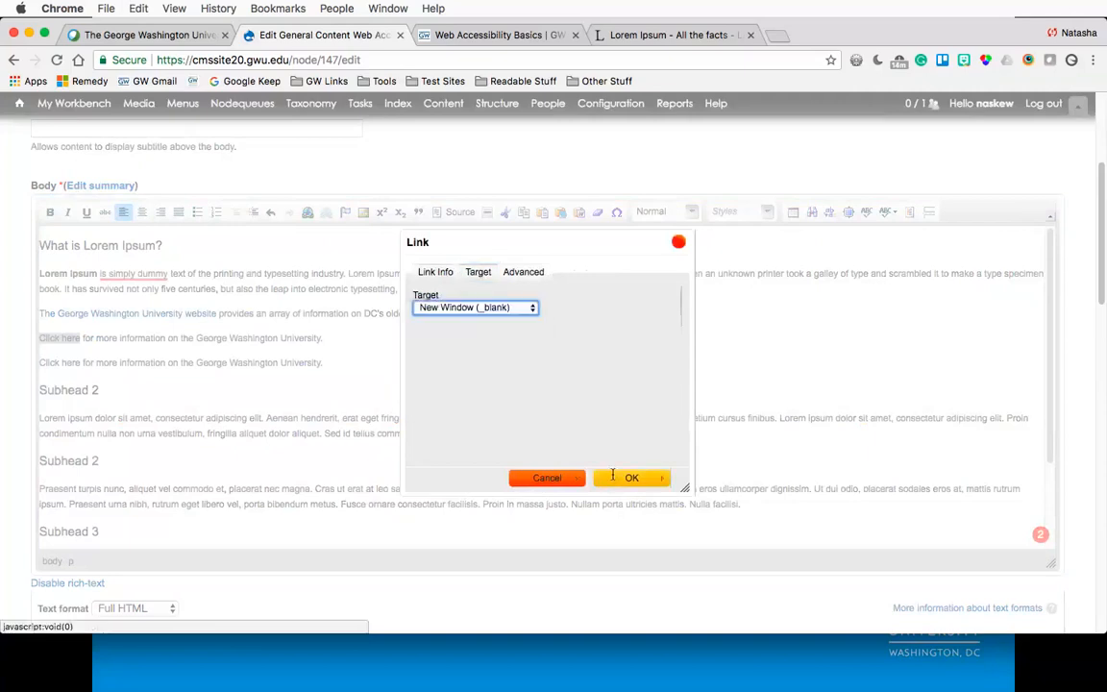
pyautogui.click(629, 478)
pyautogui.click(341, 364)
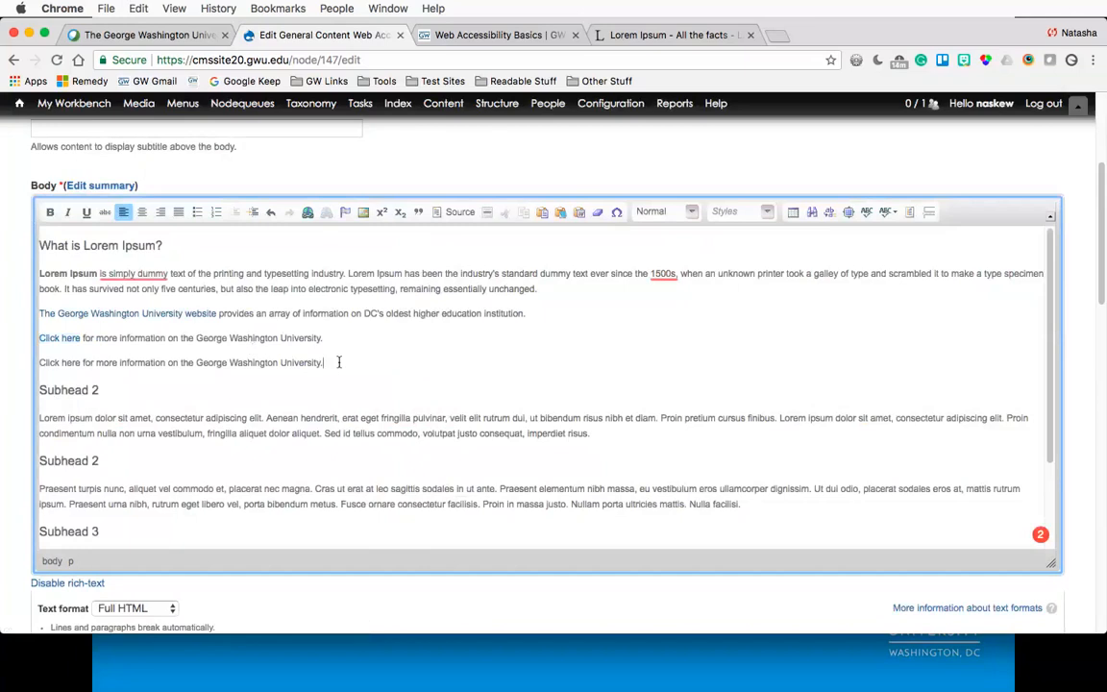
pyautogui.write(':')
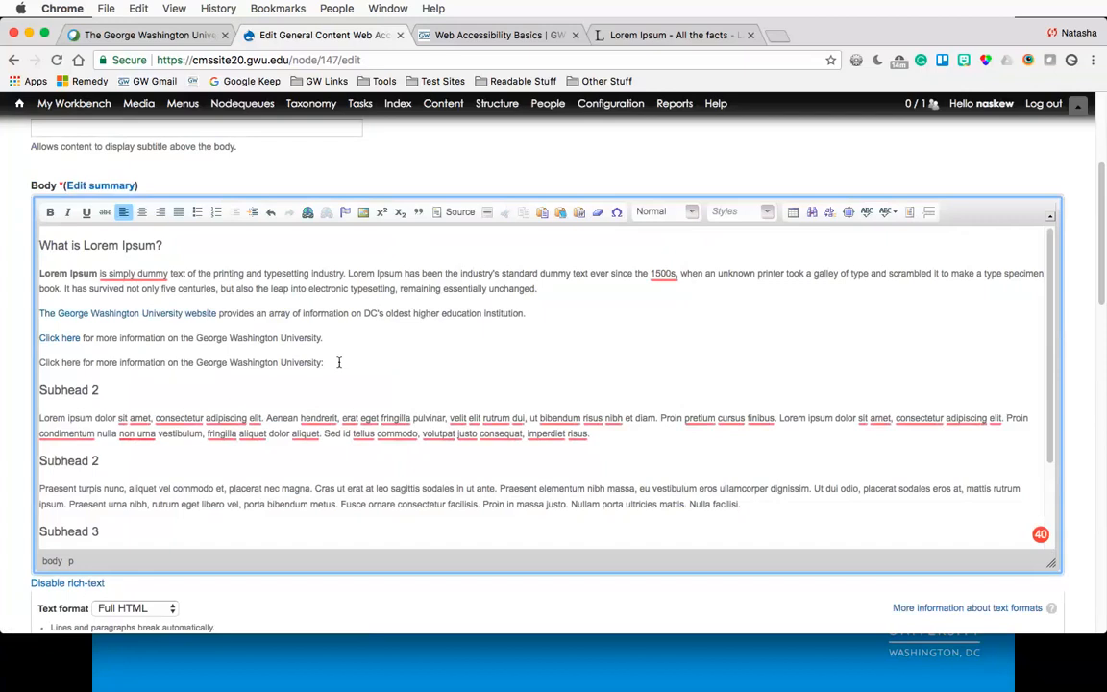
pyautogui.write('www.gwu.edu')
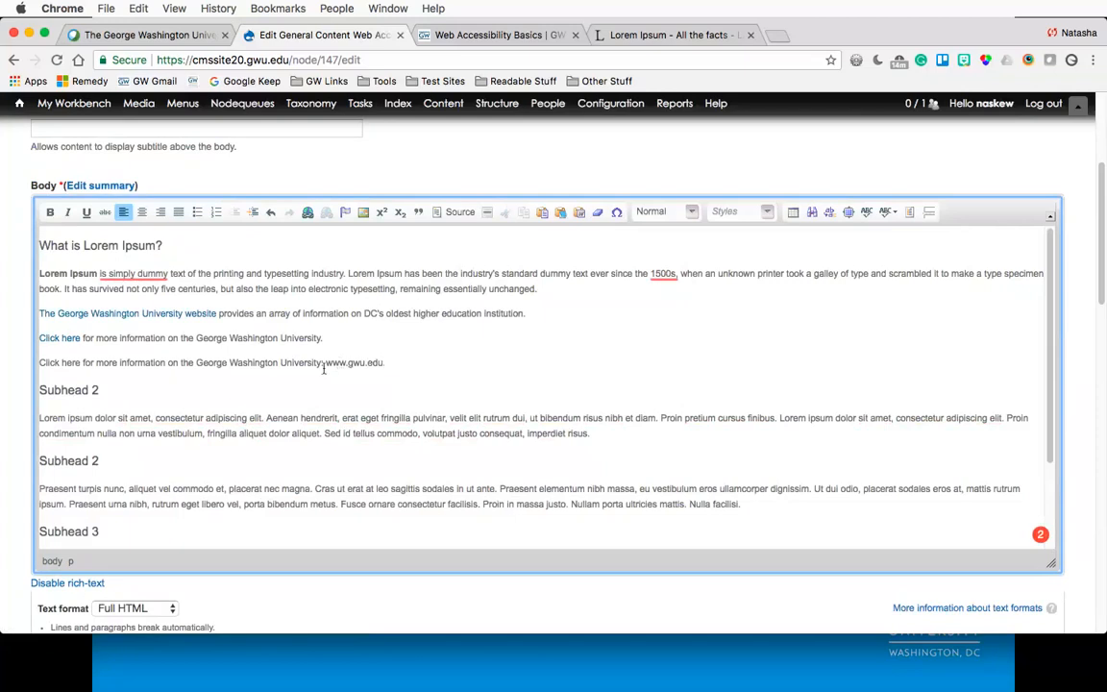
# - Convert the three link example paragraphs into a numbered list
pyautogui.click(394, 364)
pyautogui.hotkey('shift', 'Up')
pyautogui.hotkey('shift', 'Up')
pyautogui.hotkey('shift', 'Home')
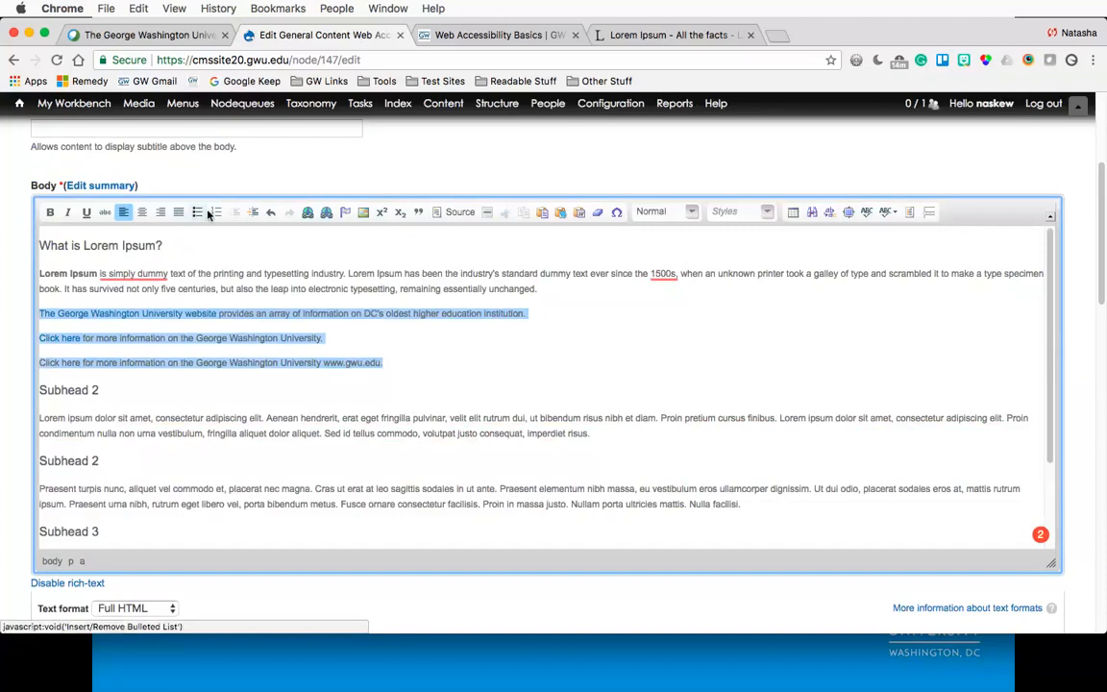
pyautogui.click(215, 212)
pyautogui.click(402, 345)
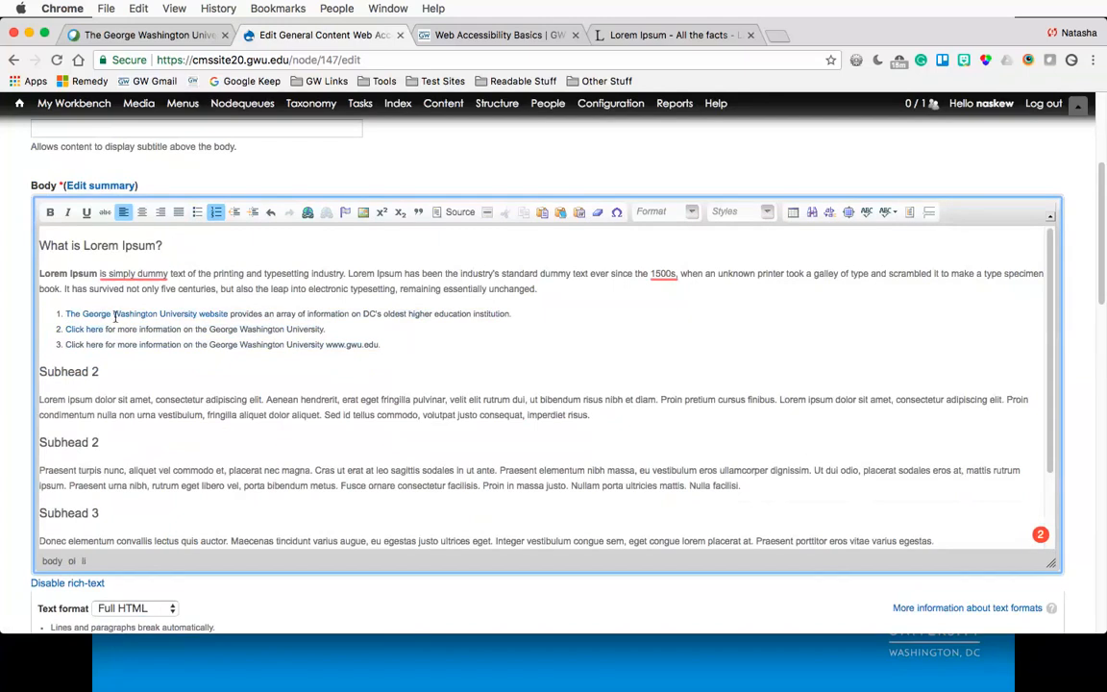
pyautogui.click(67, 313)
pyautogui.moveTo(67, 313); pyautogui.dragTo(233, 316)
pyautogui.click(233, 316)
pyautogui.moveTo(326, 344); pyautogui.dragTo(378, 346)
pyautogui.click(389, 345)
# - Insert an empty Normal-format paragraph between the numbered list and Subhead 2
pyautogui.click(43, 372)
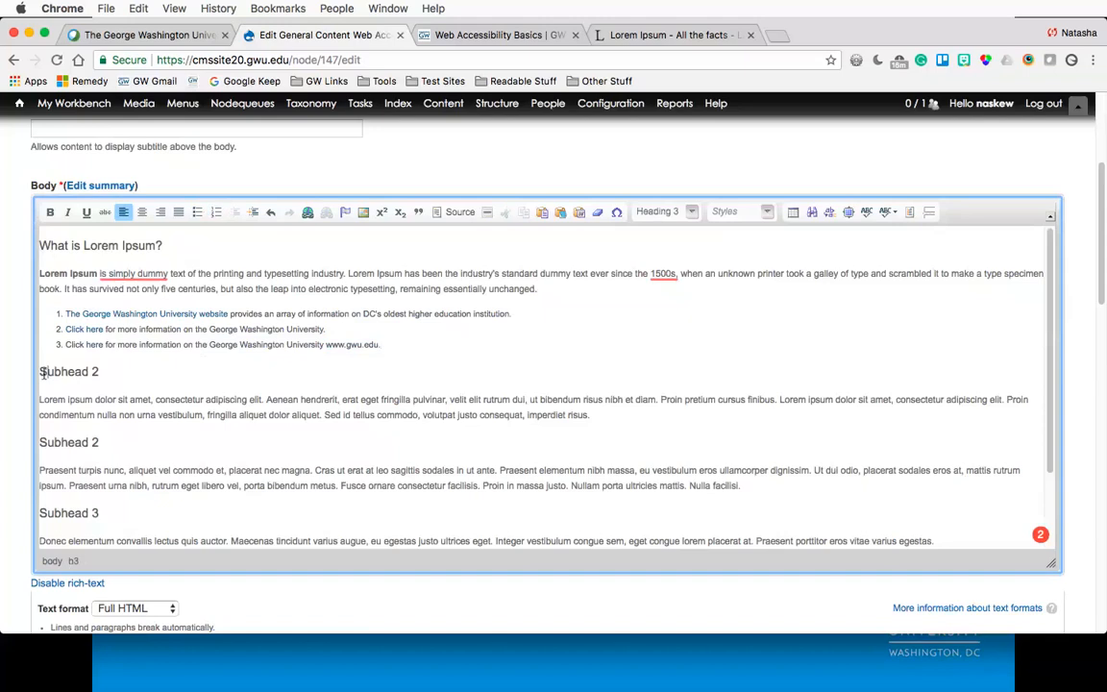
pyautogui.press('Return')
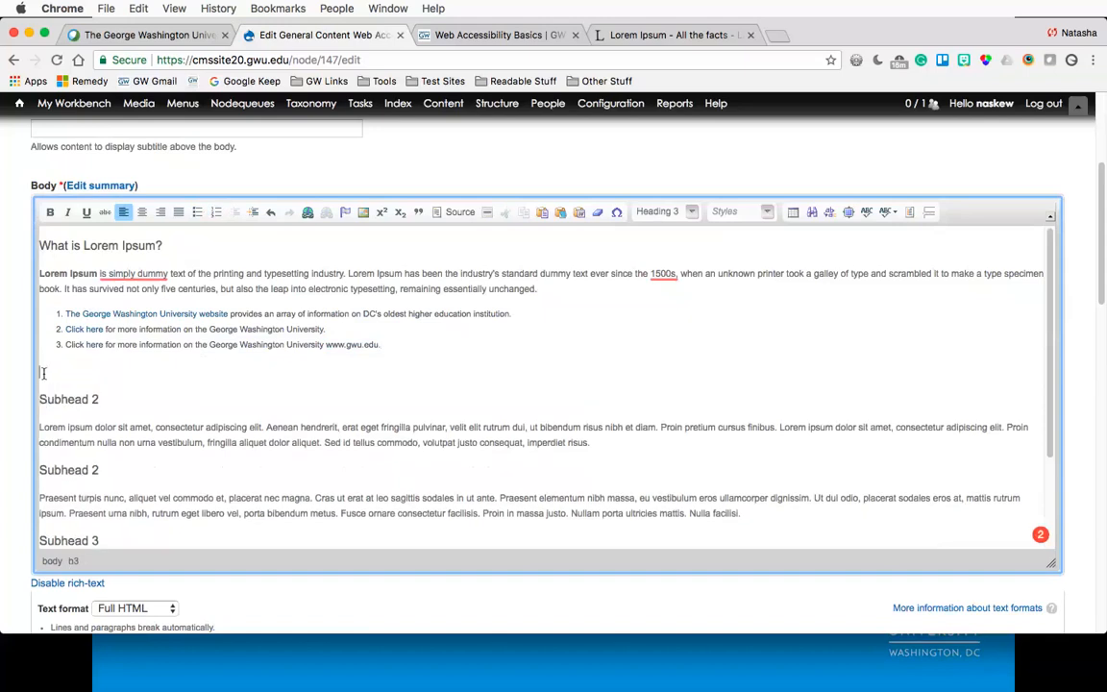
pyautogui.click(661, 212)
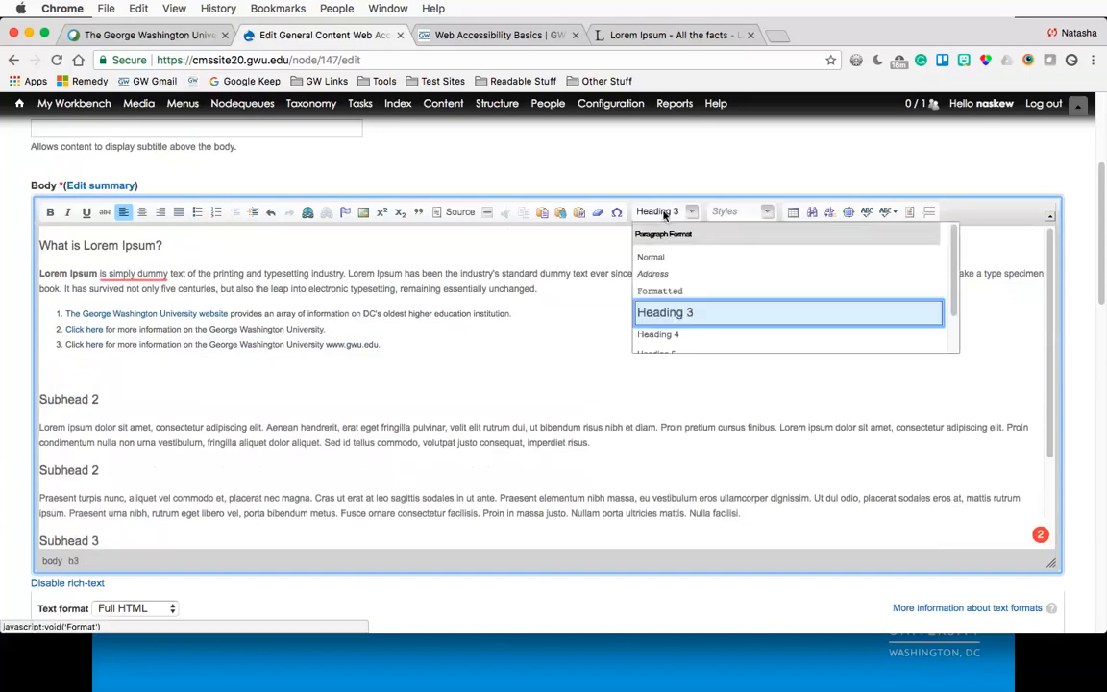
pyautogui.click(661, 257)
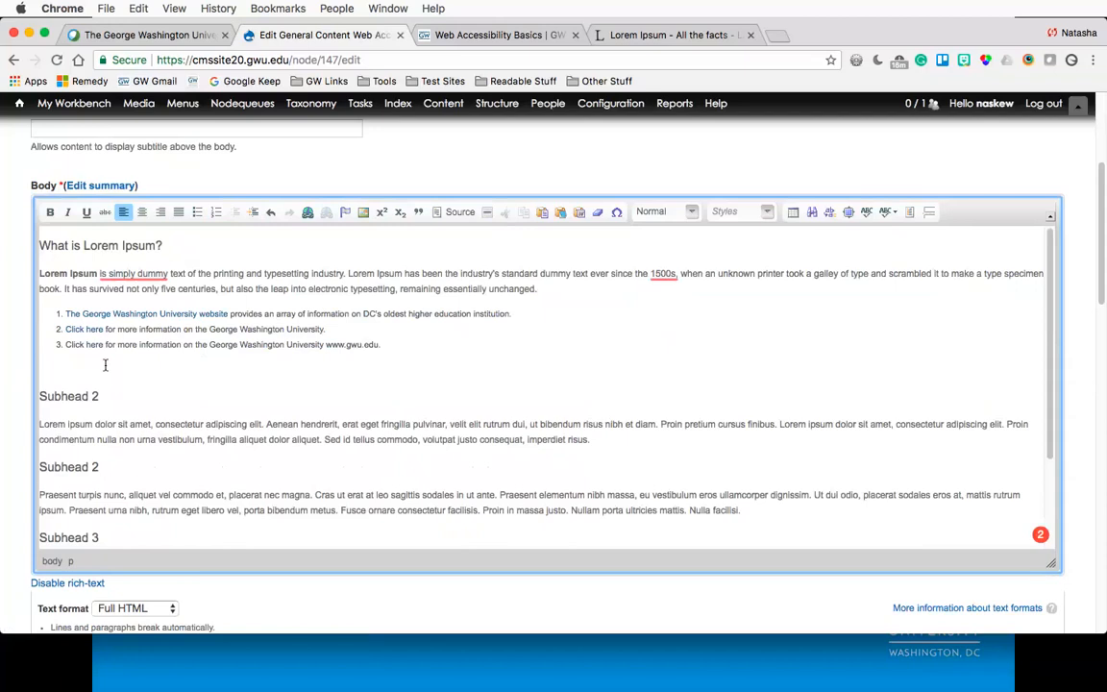
# - Type "Applications for the next academic year's scholarship" in the new paragraph, keeping it outside the numbered list
pyautogui.write('Applications for the next academic yea')
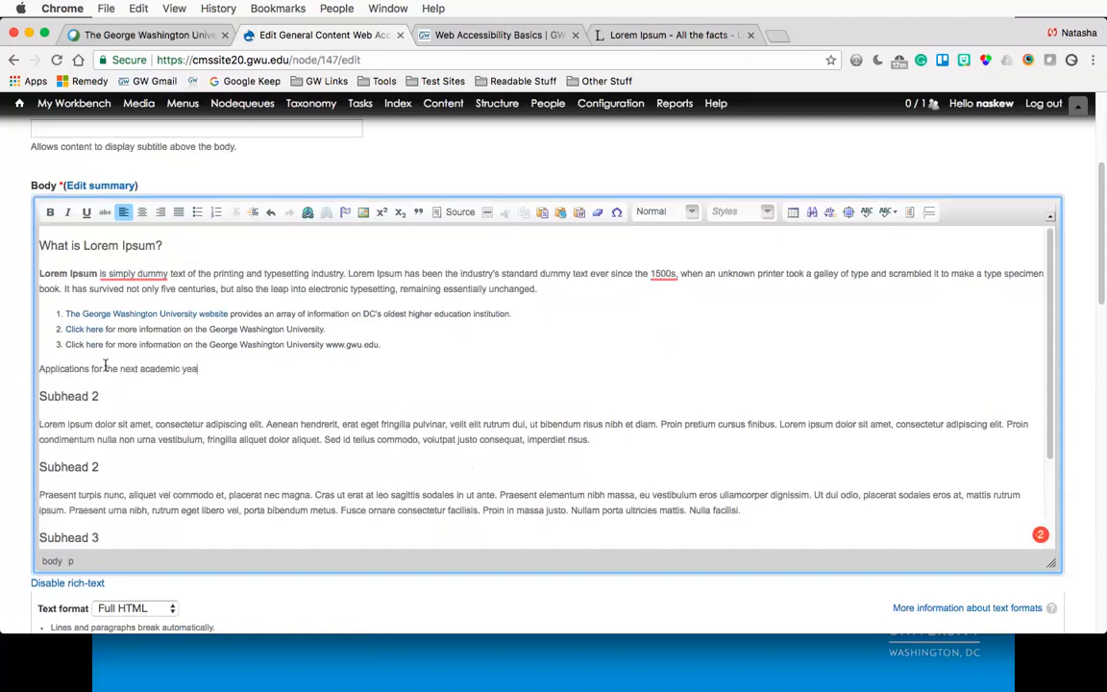
pyautogui.write("r's scholar")
pyautogui.write('ship')
pyautogui.press('BackSpace')
pyautogui.write('p')
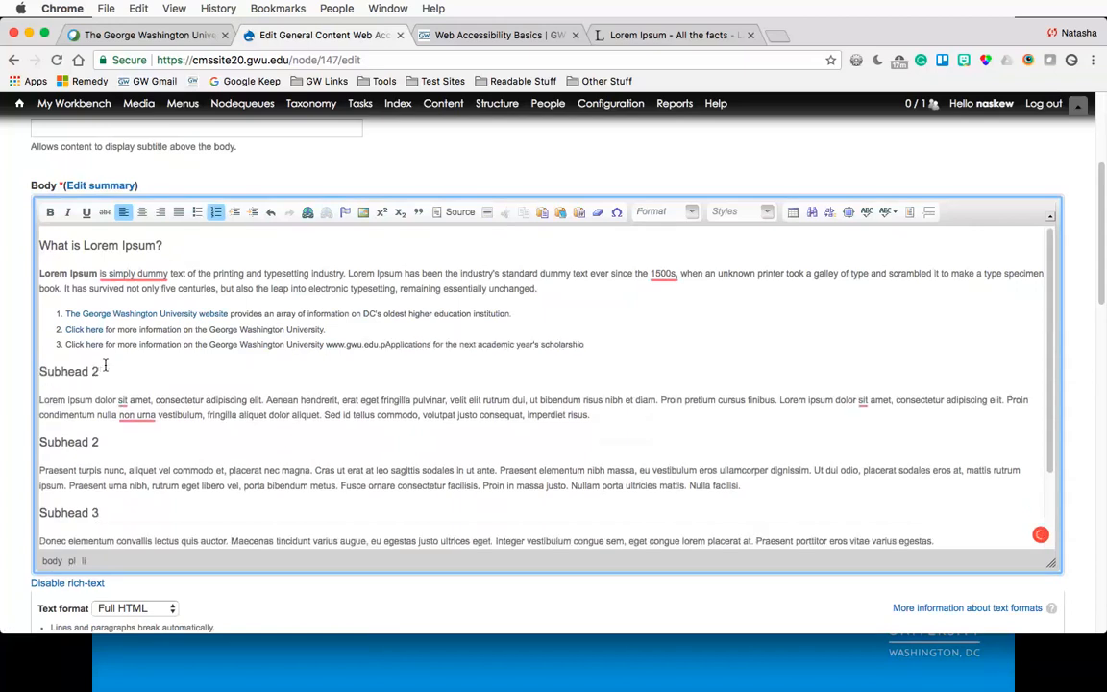
pyautogui.press('BackSpace')
pyautogui.press('Return')
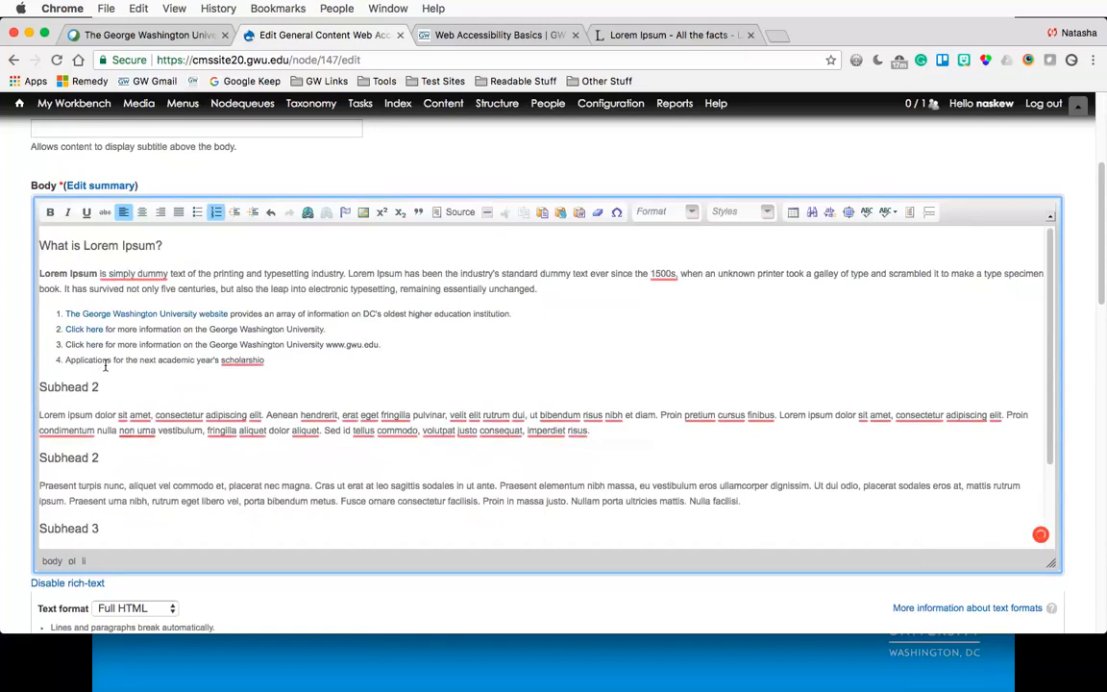
pyautogui.click(215, 211)
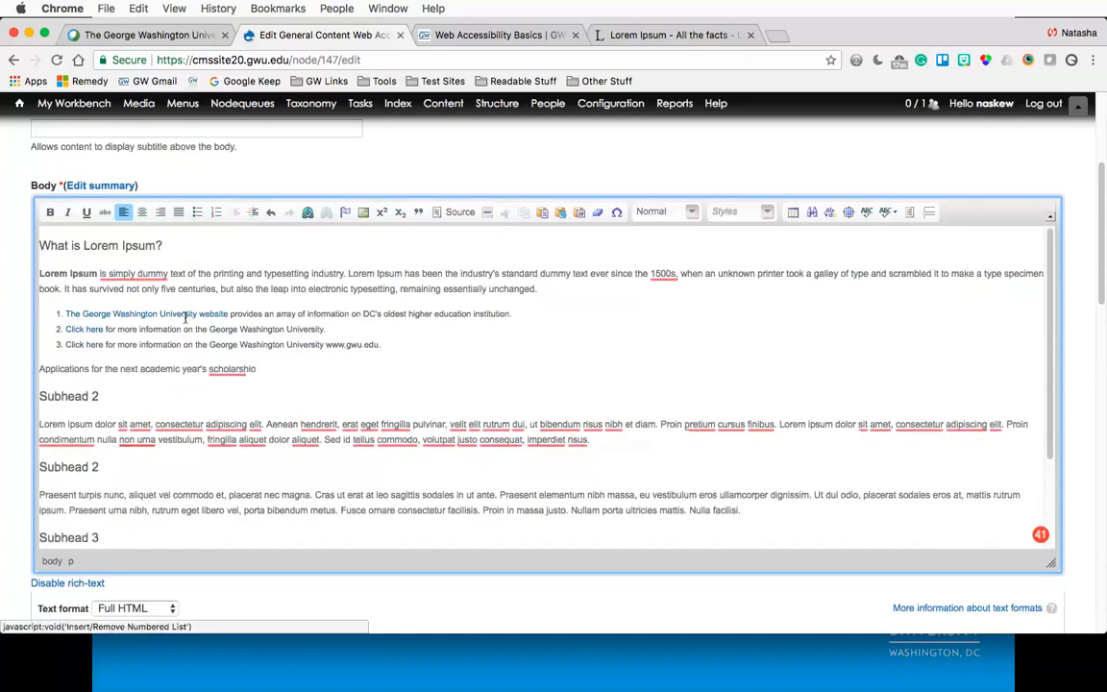
# - Complete the sentence as "Applications for the next academic year's scholarships are due on the first of the month."
pyautogui.click(287, 369)
pyautogui.press('BackSpace')
pyautogui.write('ps a')
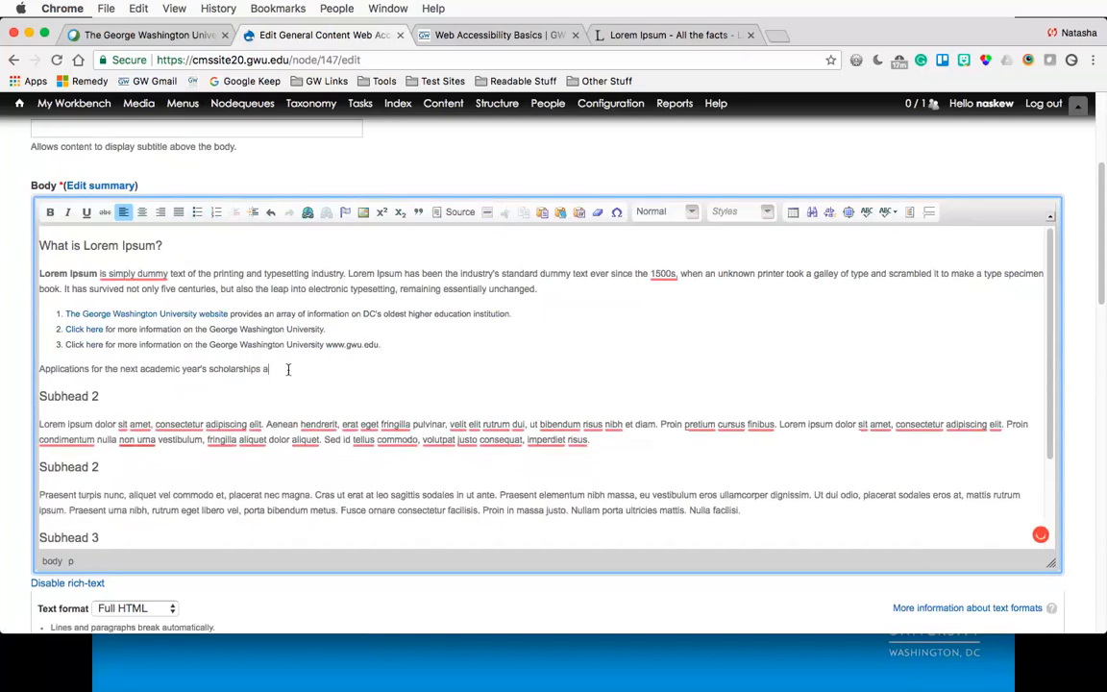
pyautogui.write('re due on the first of the mo')
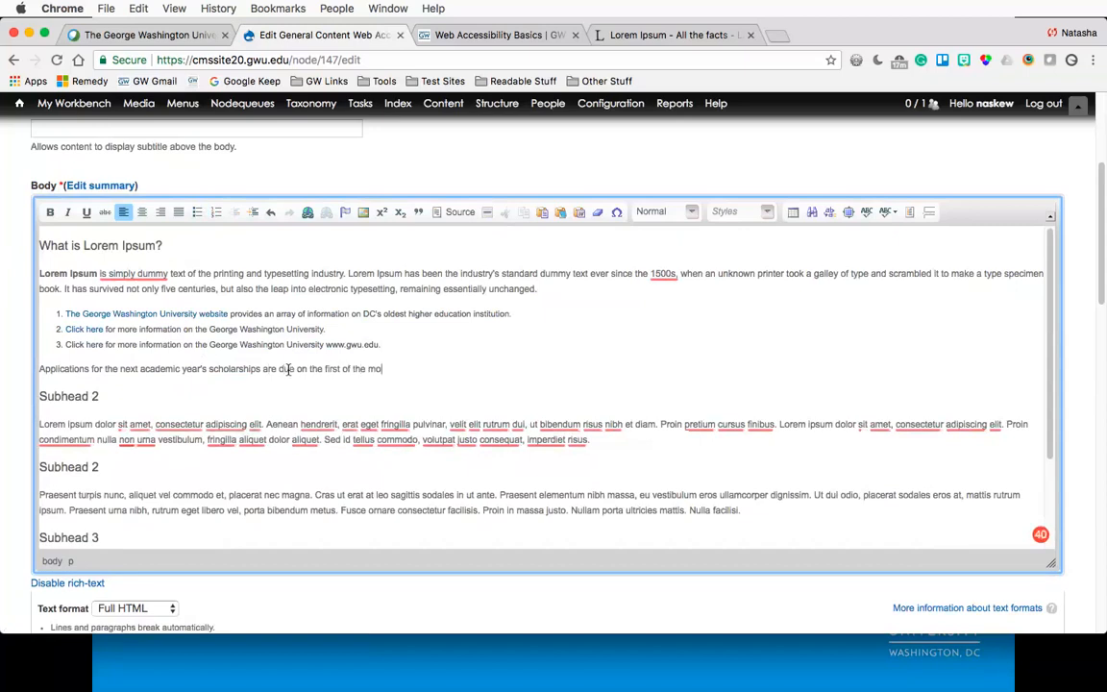
pyautogui.write('nth.')
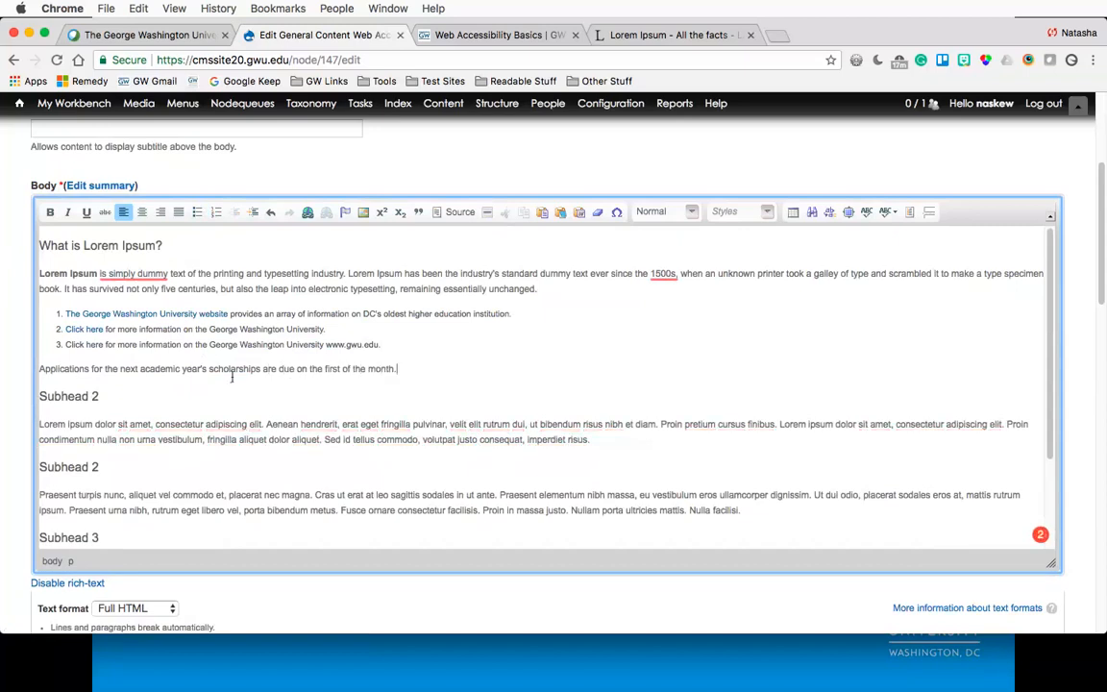
# - Move "are due" to follow "Applications" and delete the later "due" in the sentence
pyautogui.doubleClick(51, 369)
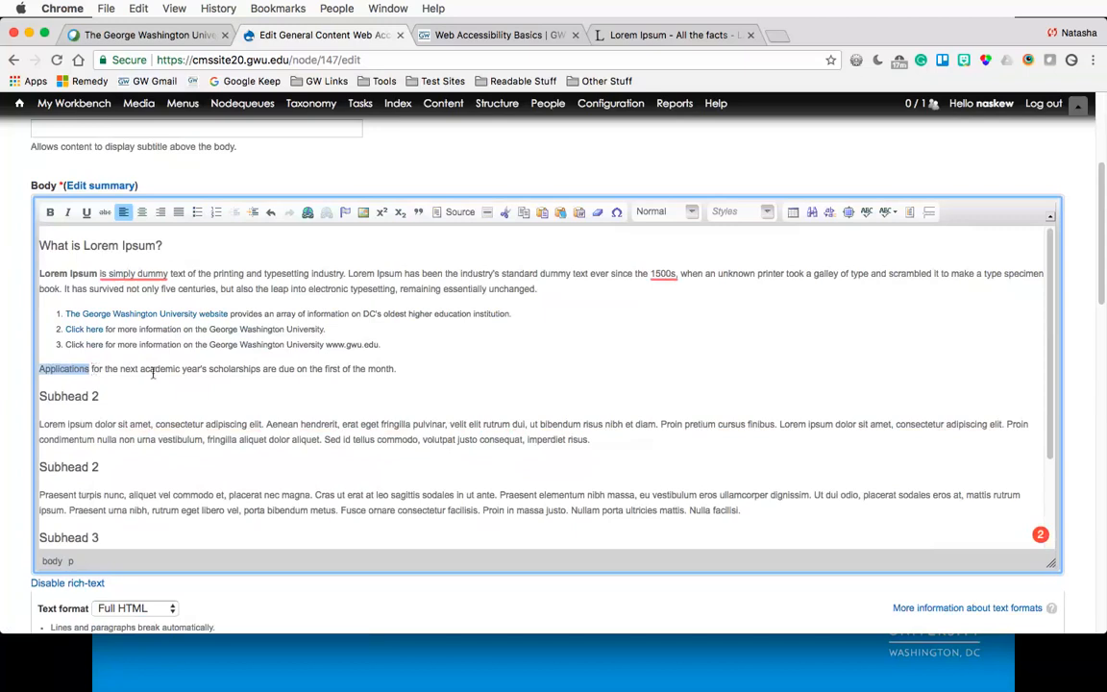
pyautogui.click(396, 369)
pyautogui.moveTo(396, 368); pyautogui.dragTo(38, 369)
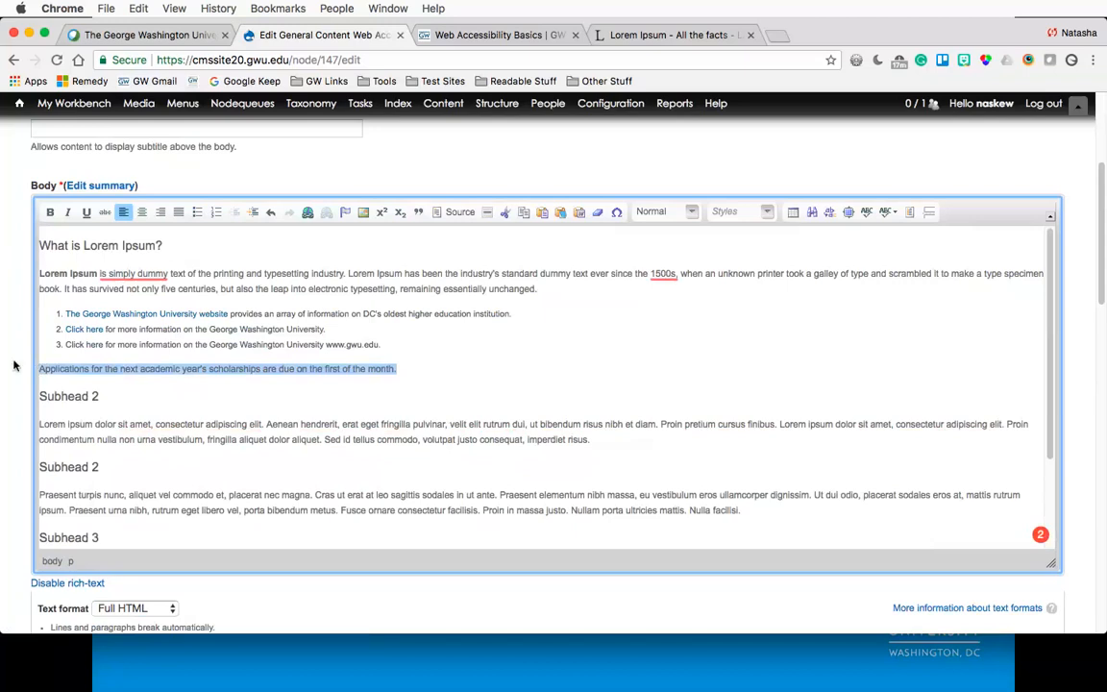
pyautogui.doubleClick(55, 373)
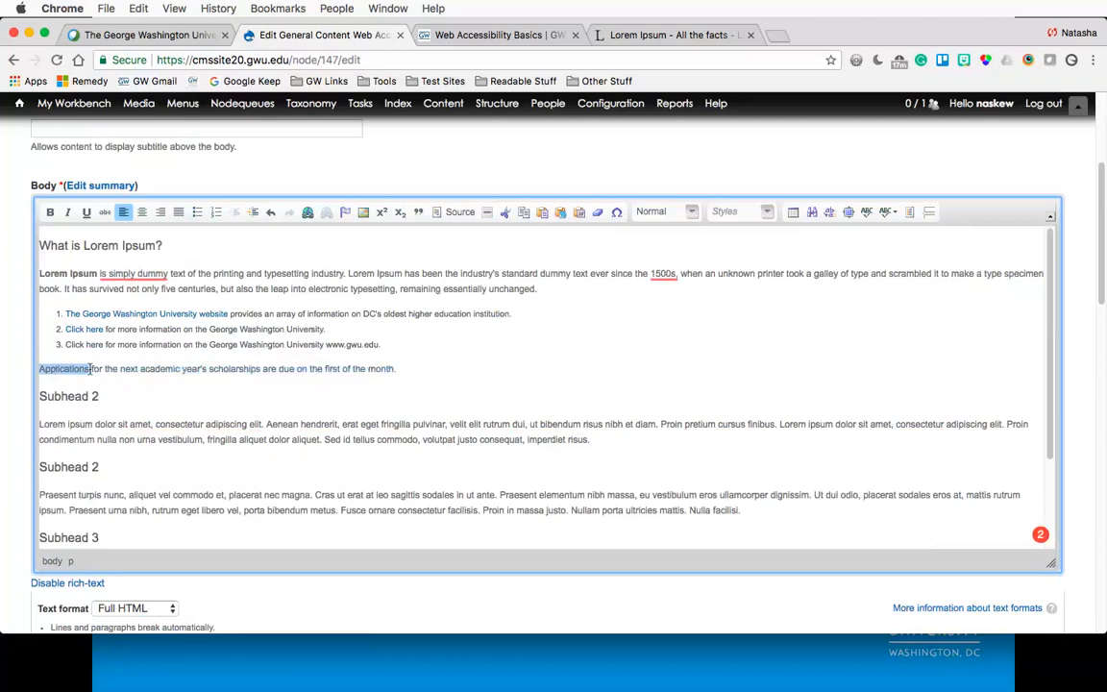
pyautogui.press('Right')
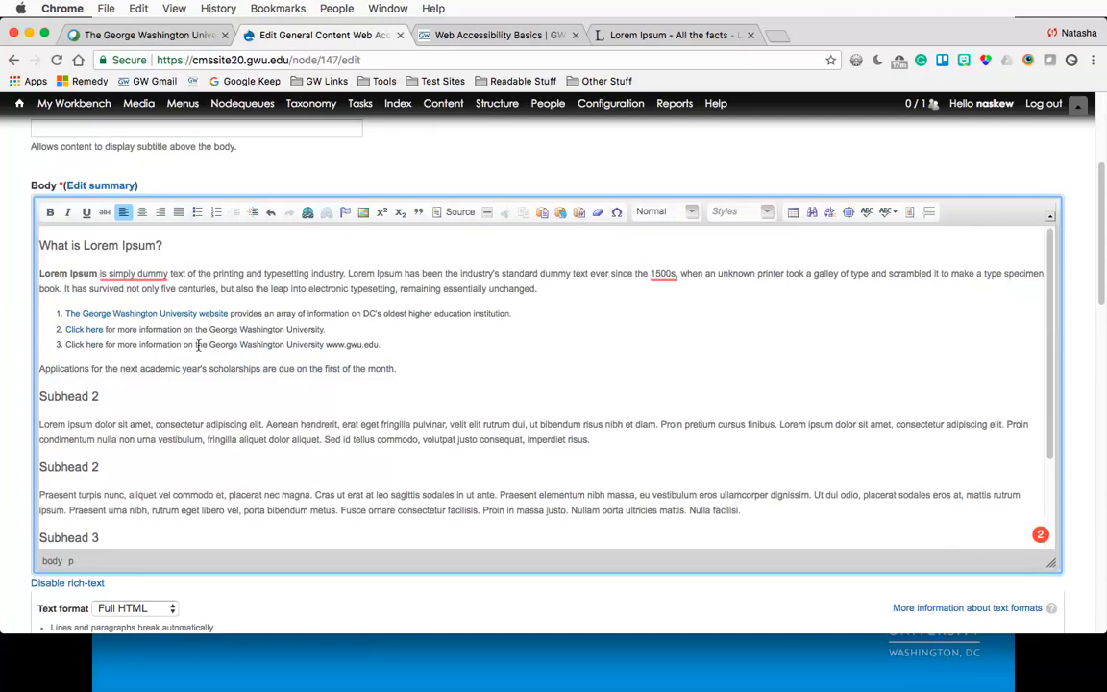
pyautogui.write('are due')
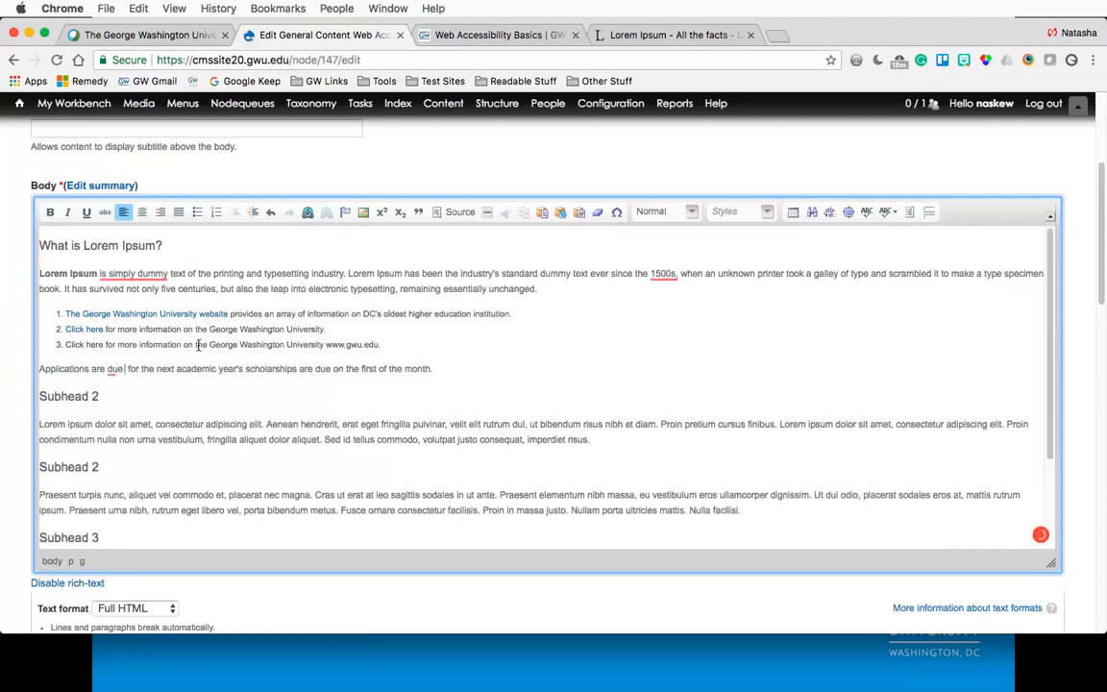
pyautogui.doubleClick(320, 369)
pyautogui.press('BackSpace')
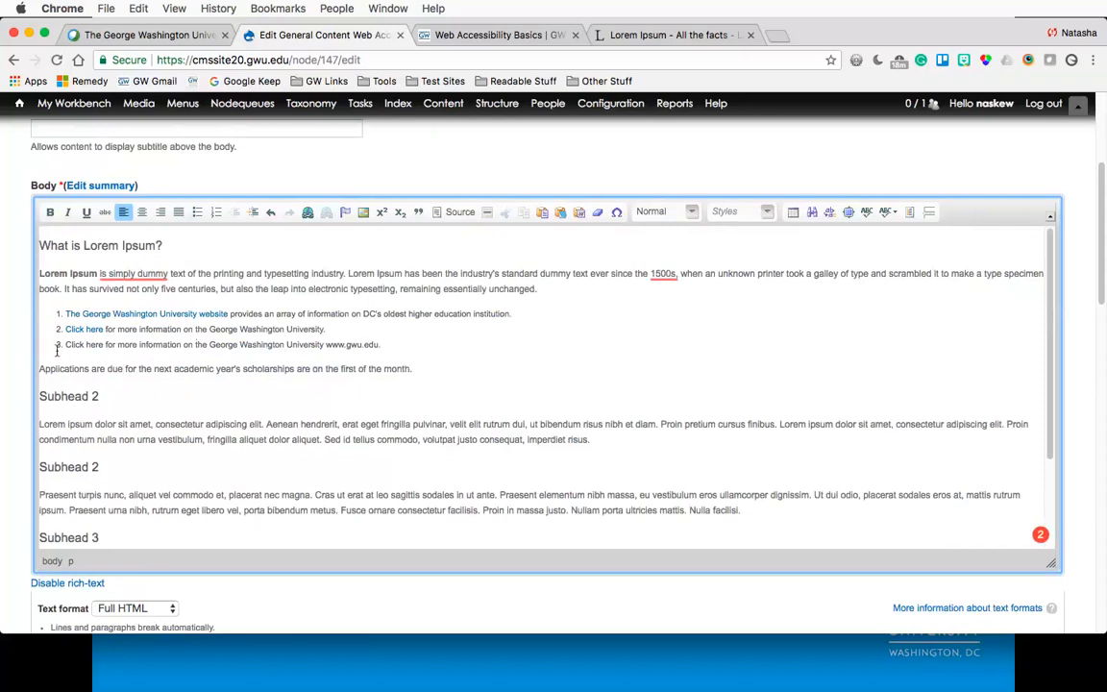
# - Prefix the sentence with "Name of Scholarship"
pyautogui.click(40, 368)
pyautogui.write('N')
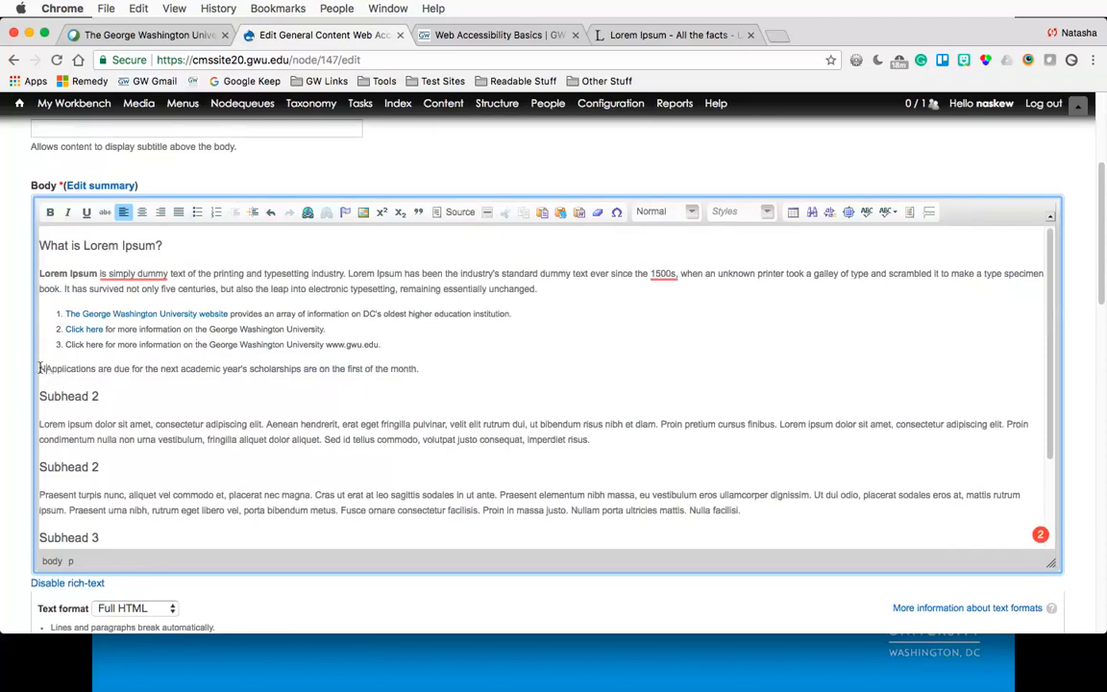
pyautogui.write('ame of Schola')
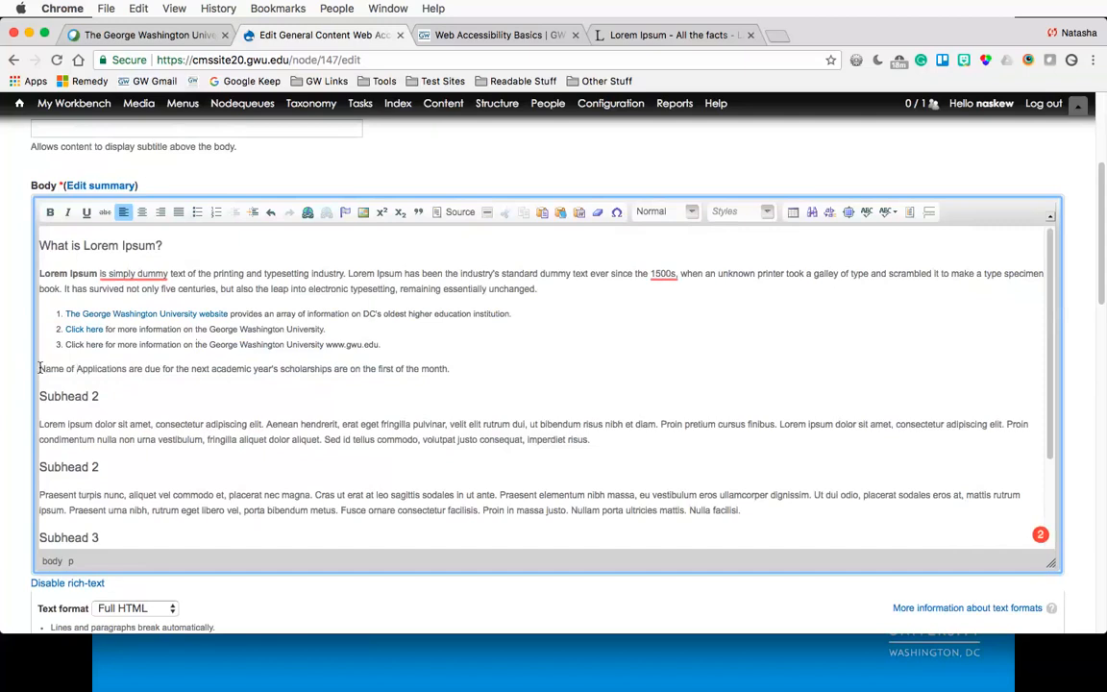
pyautogui.write('rshi')
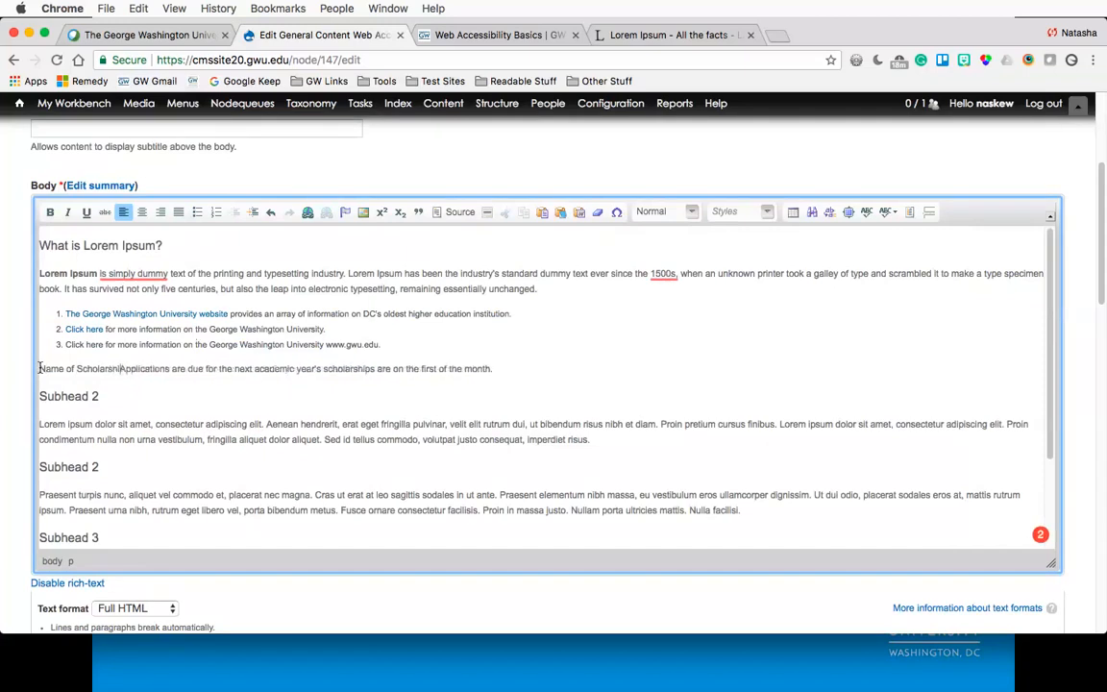
pyautogui.write('p')
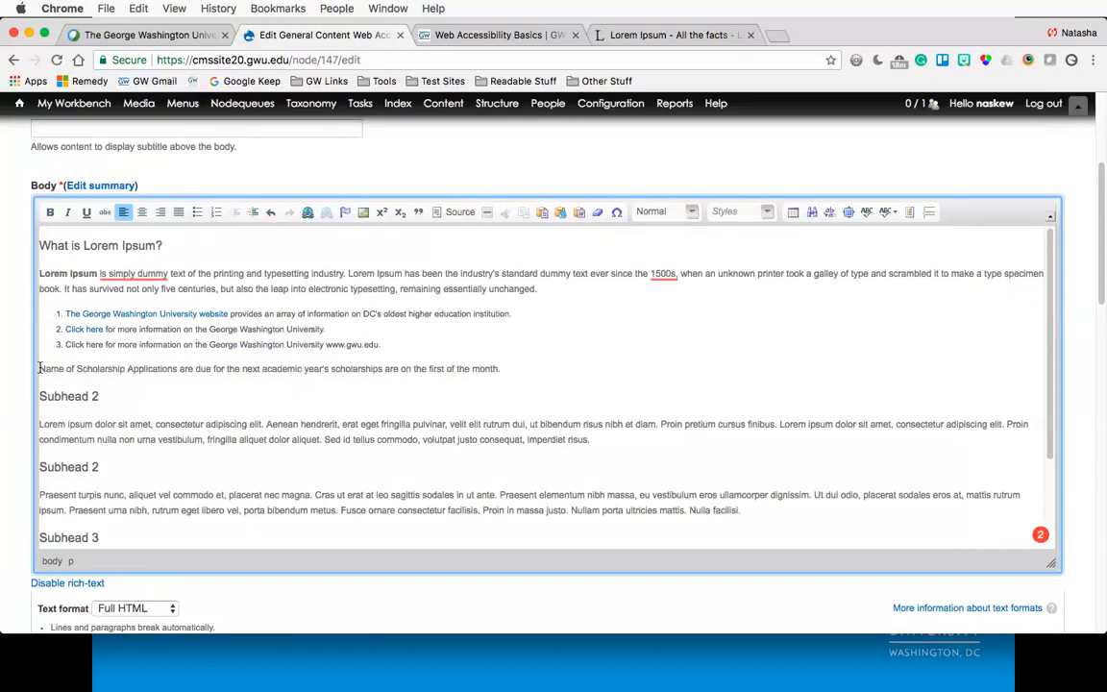
# - Add a paragraph below reading "Submit your application for the next academic before the first of the month."
pyautogui.click(39, 368)
pyautogui.hotkey('shift', 'alt', 'Right')
pyautogui.hotkey('shift', 'alt', 'Right')
pyautogui.hotkey('shift', 'alt', 'Right')
pyautogui.hotkey('shift', 'alt', 'Right')
pyautogui.hotkey('shift', 'alt', 'Right')
pyautogui.hotkey('shift', 'alt', 'Right')
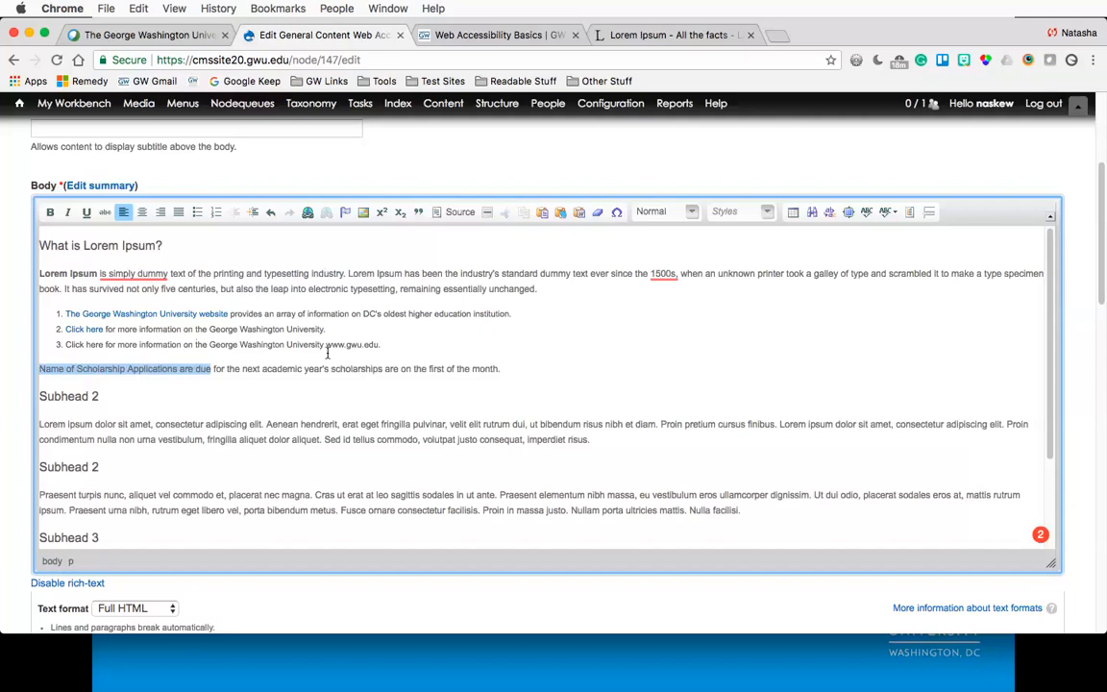
pyautogui.click(526, 369)
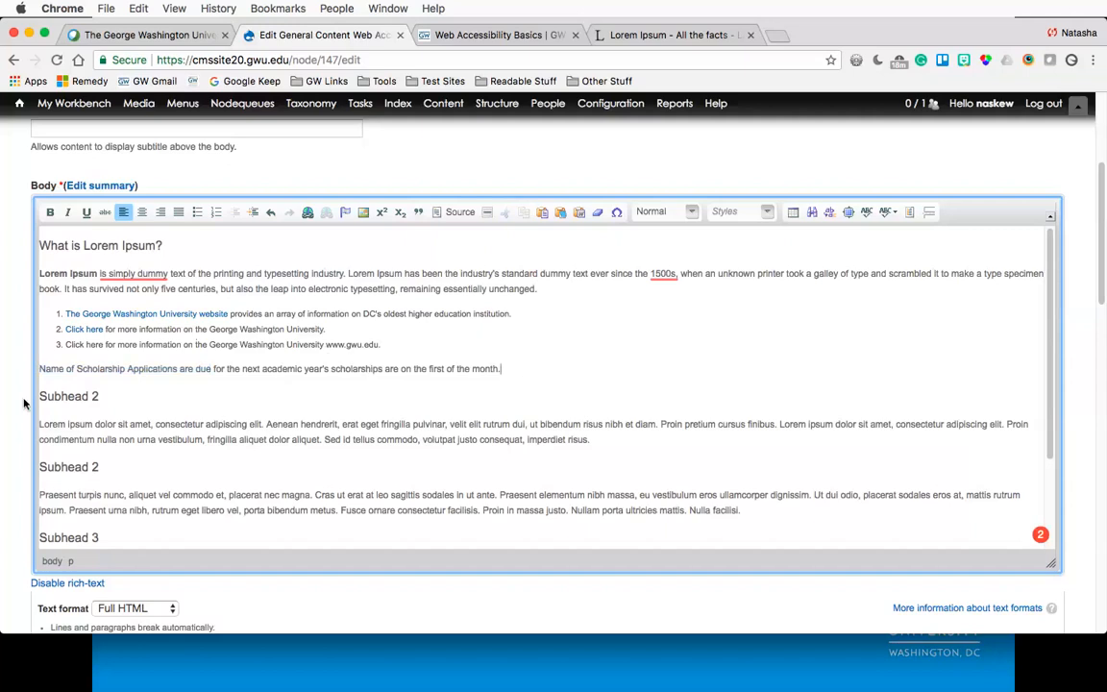
pyautogui.moveTo(40, 369); pyautogui.dragTo(177, 372)
pyautogui.press('Return')
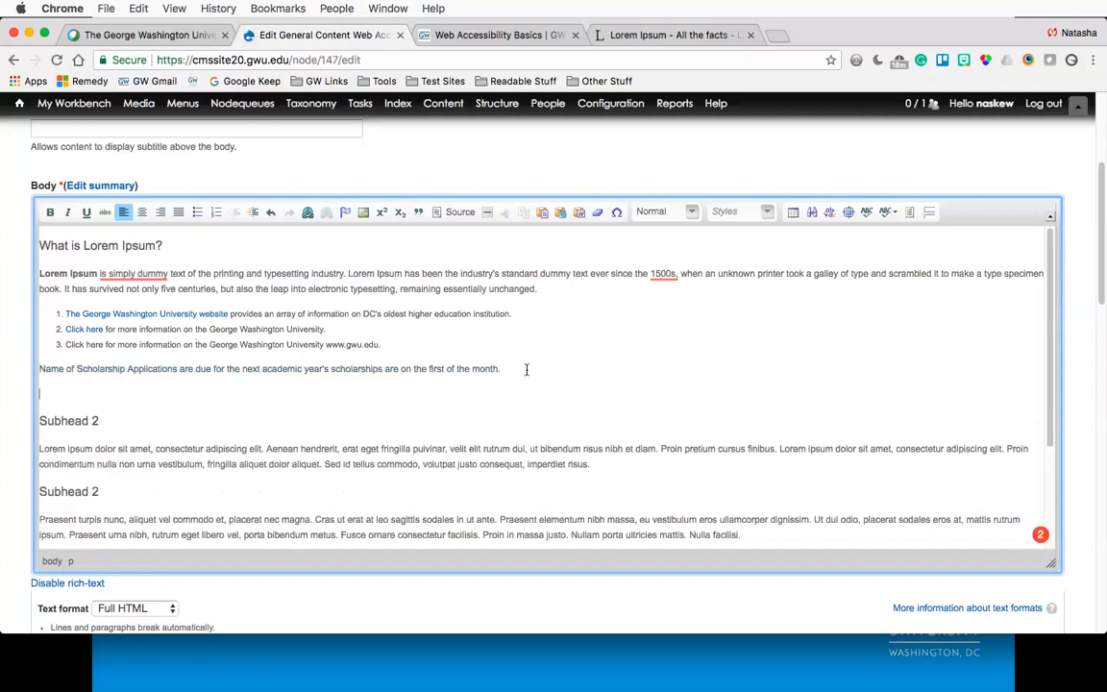
pyautogui.write('Submit your ')
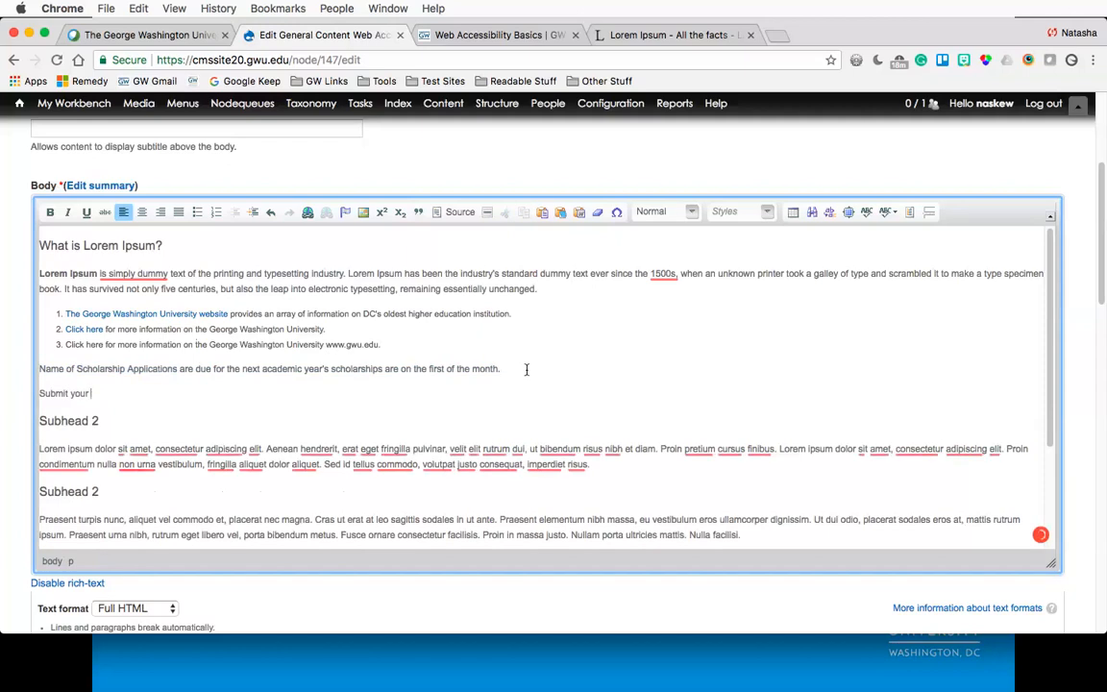
pyautogui.write('applicatio')
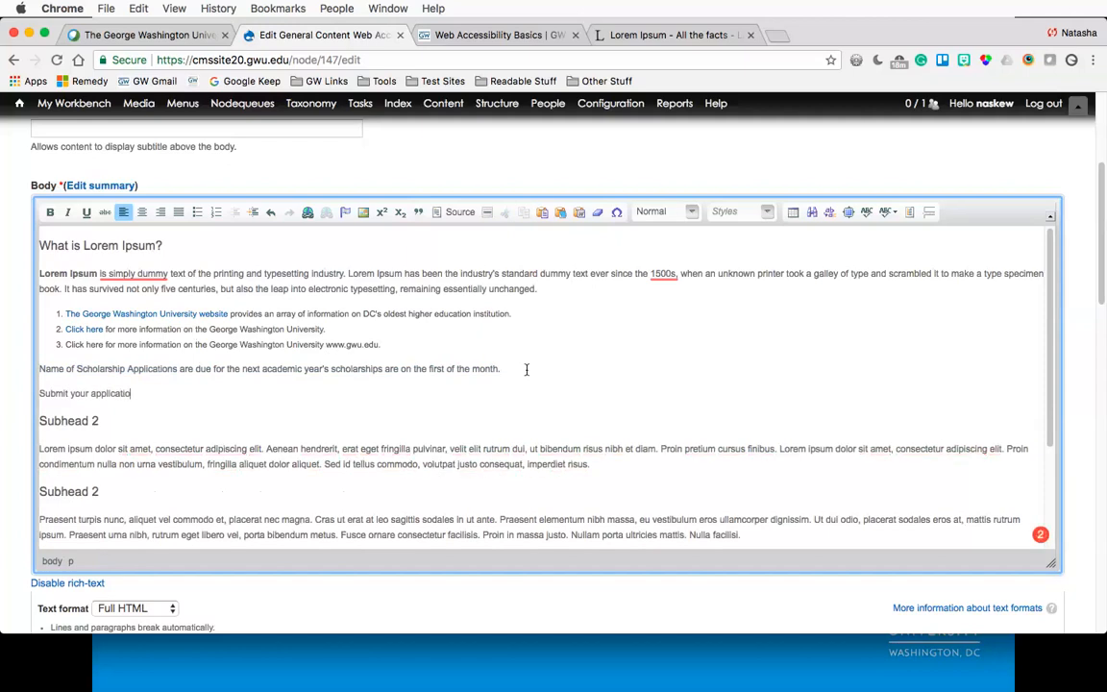
pyautogui.write('n for the next academic bef')
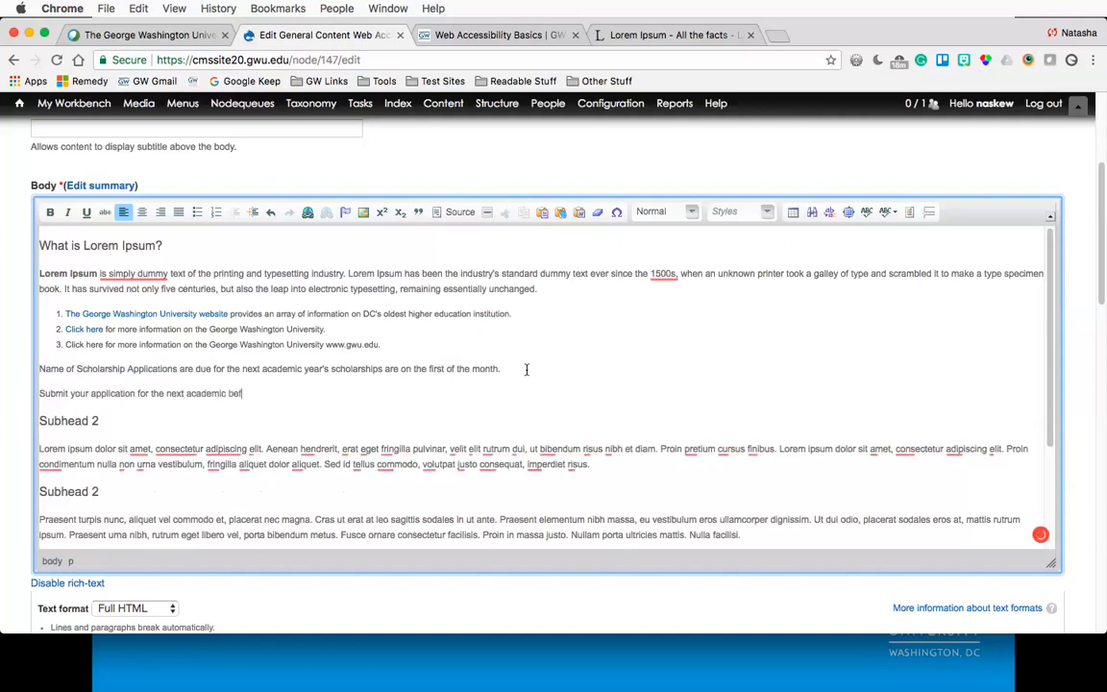
pyautogui.write('ore the first o')
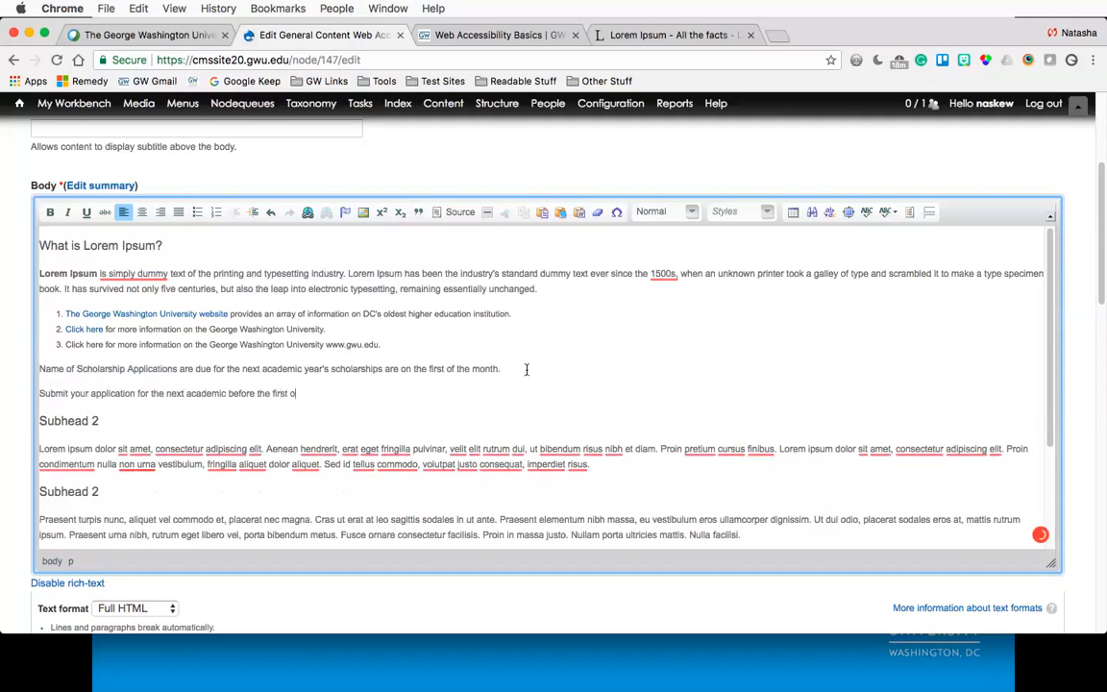
pyautogui.write('f the month.')
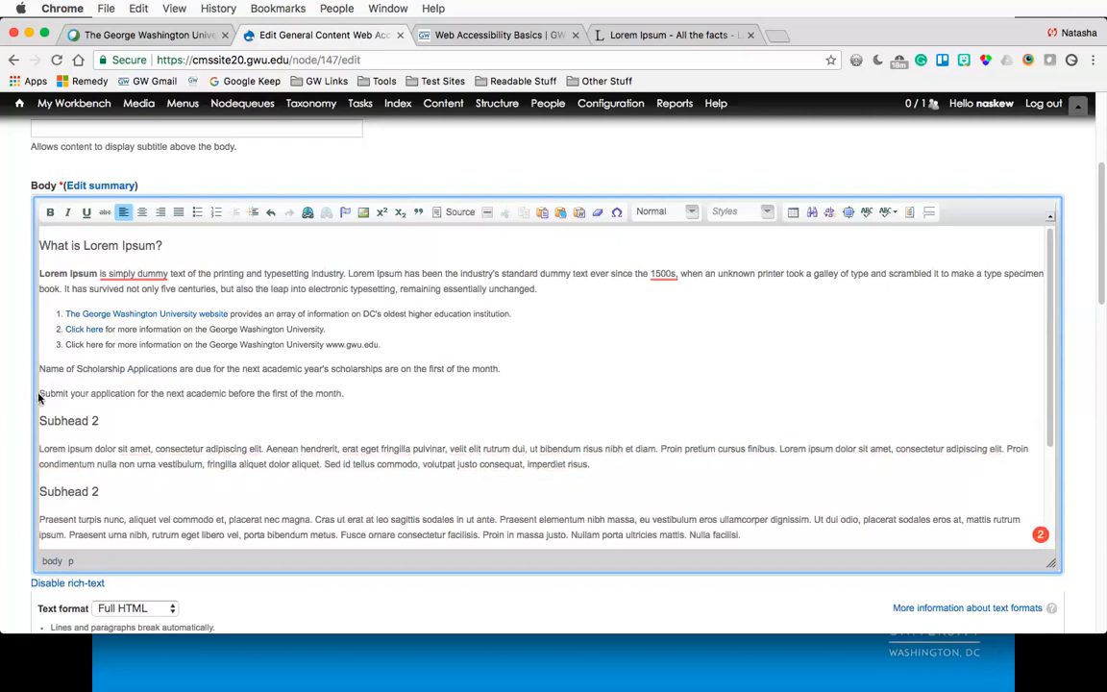
# - Highlight the scholarship sentences and the link texts in the numbered list to examine them
pyautogui.doubleClick(43, 393)
pyautogui.moveTo(76, 393); pyautogui.dragTo(134, 393)
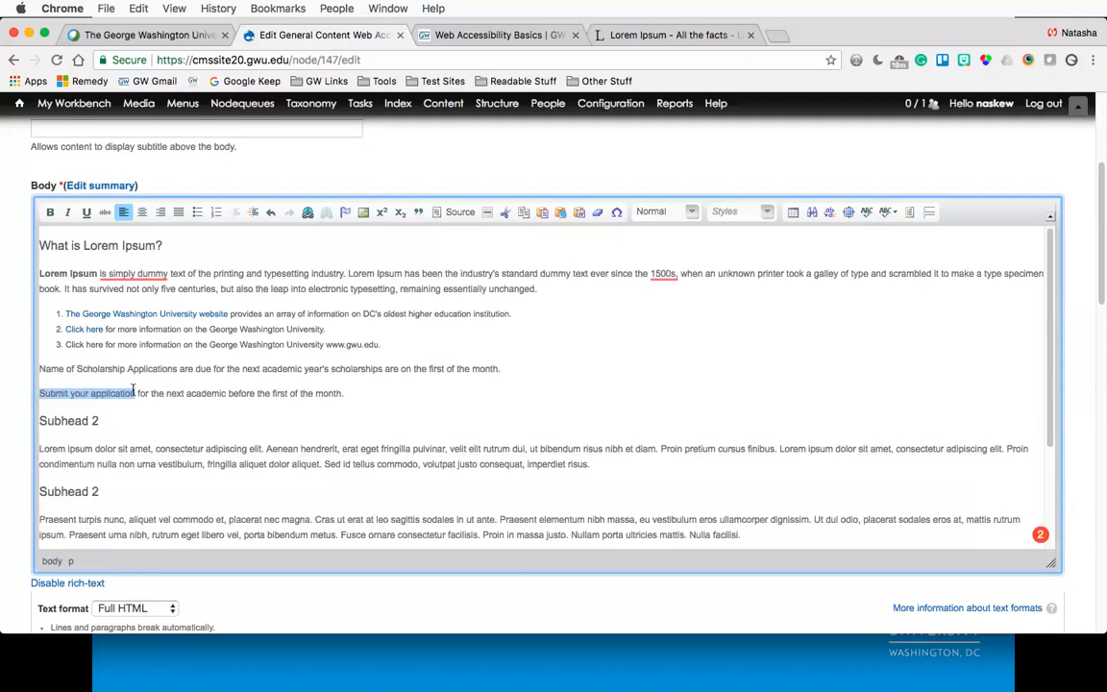
pyautogui.moveTo(39, 368); pyautogui.dragTo(177, 372)
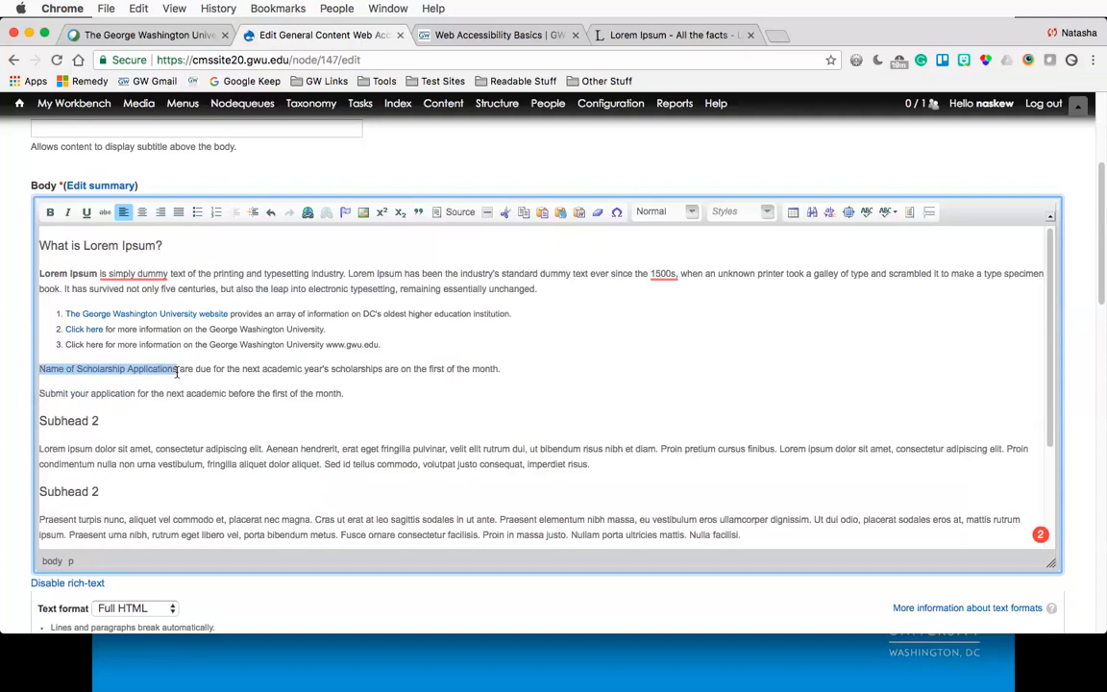
pyautogui.click(80, 329)
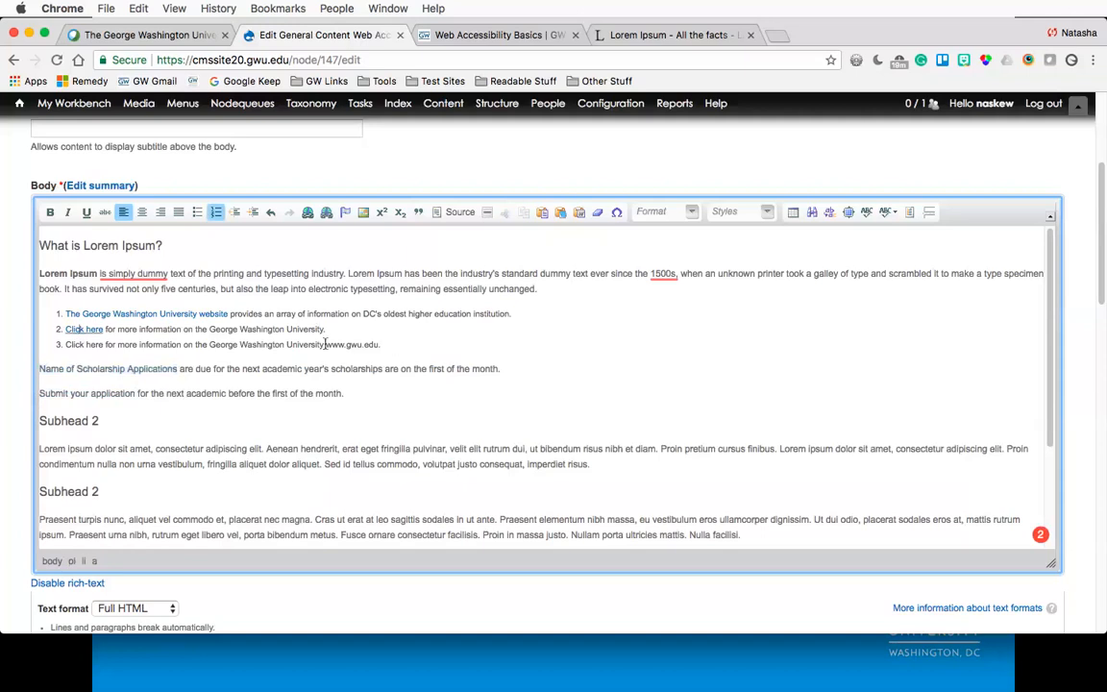
pyautogui.moveTo(325, 344); pyautogui.dragTo(382, 345)
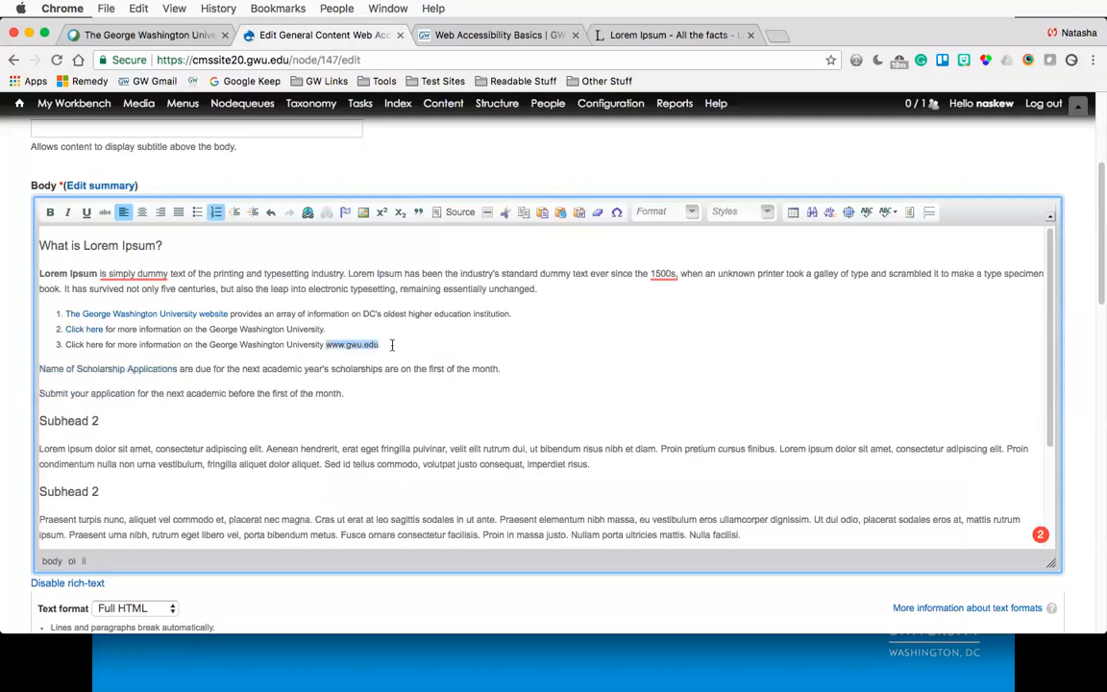
pyautogui.click(391, 345)
pyautogui.click(529, 371)
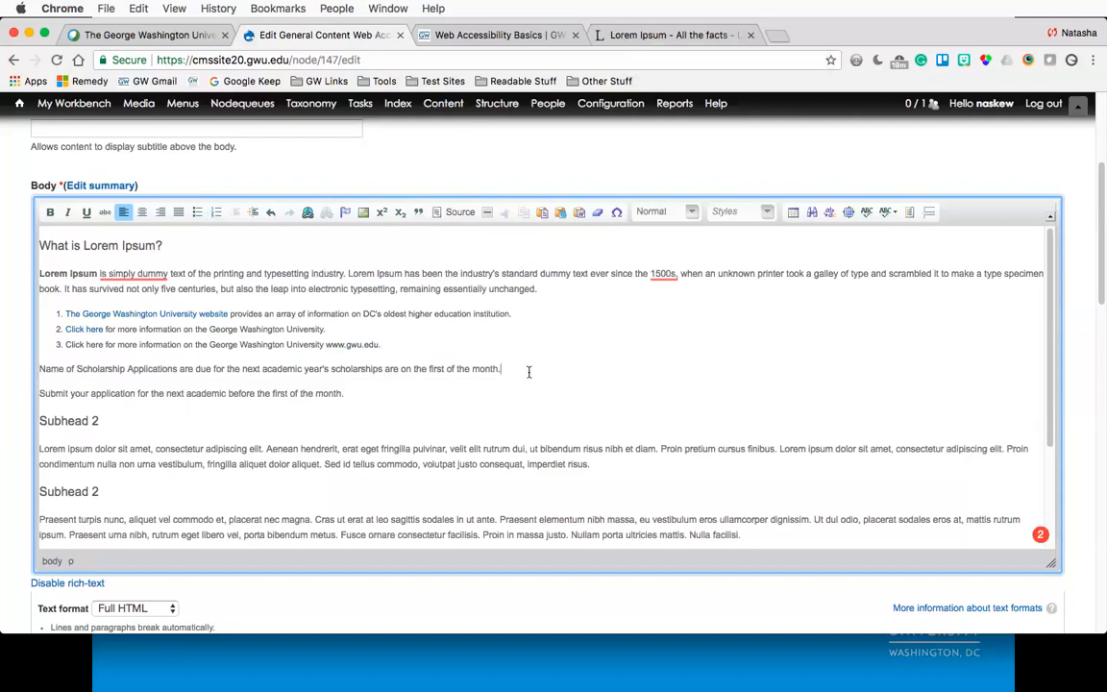
pyautogui.click(15, 325)
# - Add an empty paragraph after the paragraph under the first Subhead 2
pyautogui.scroll(-10, 14, 326)
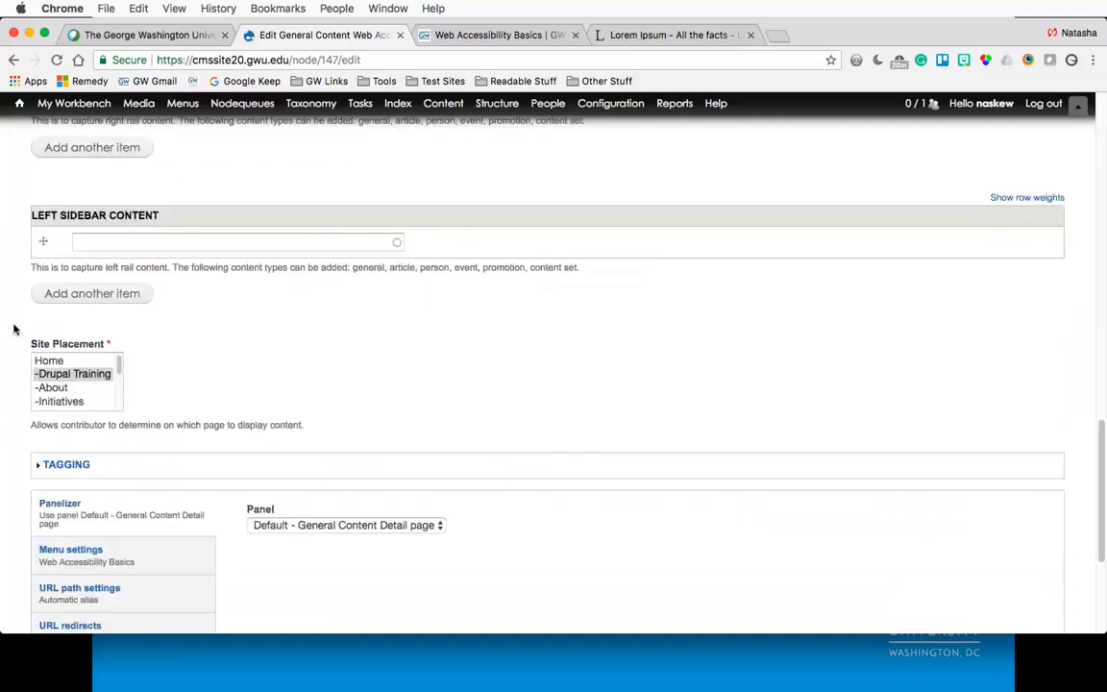
pyautogui.scroll(10, 14, 329)
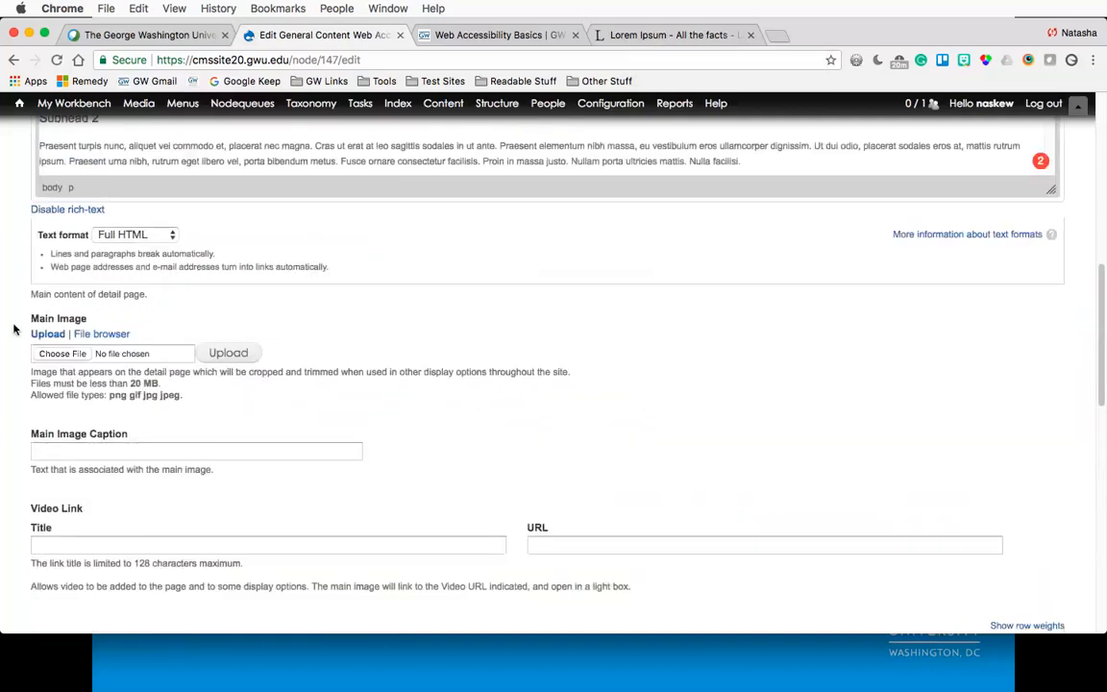
pyautogui.scroll(2, 13, 330)
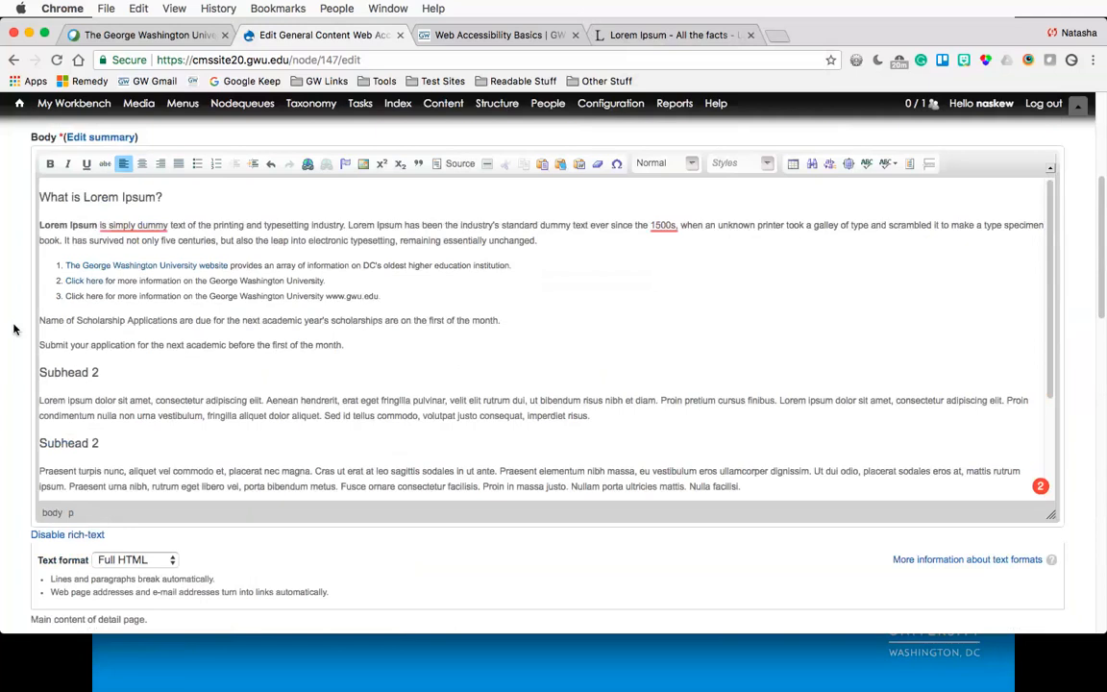
pyautogui.scroll(-1, 151, 349)
pyautogui.click(601, 377)
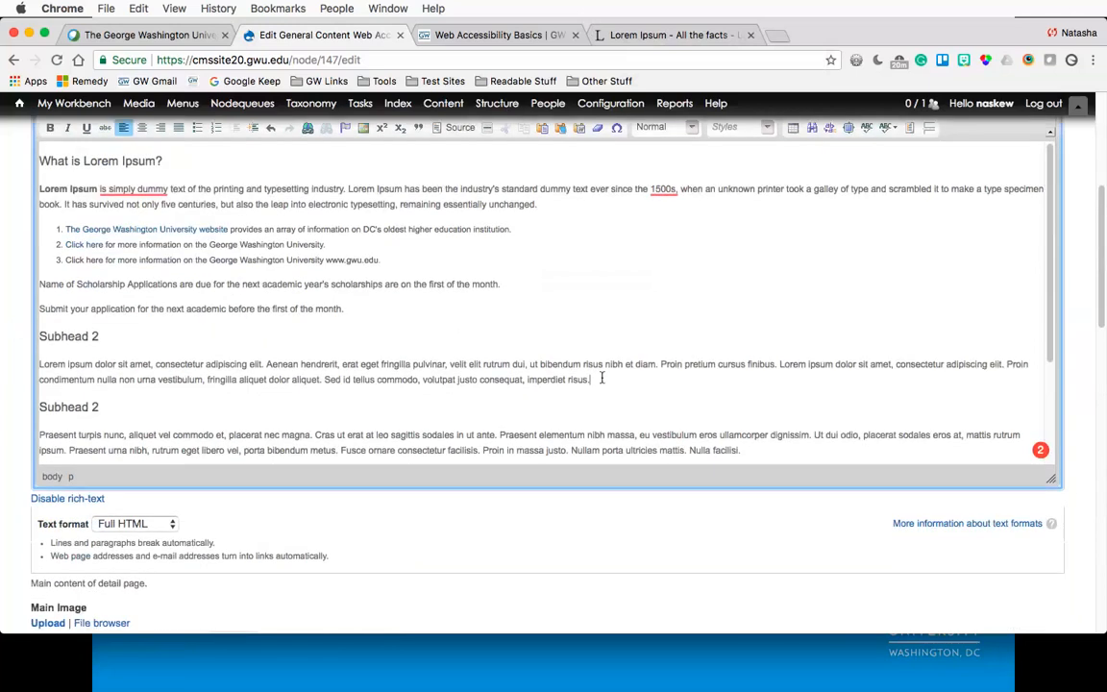
pyautogui.press('Return')
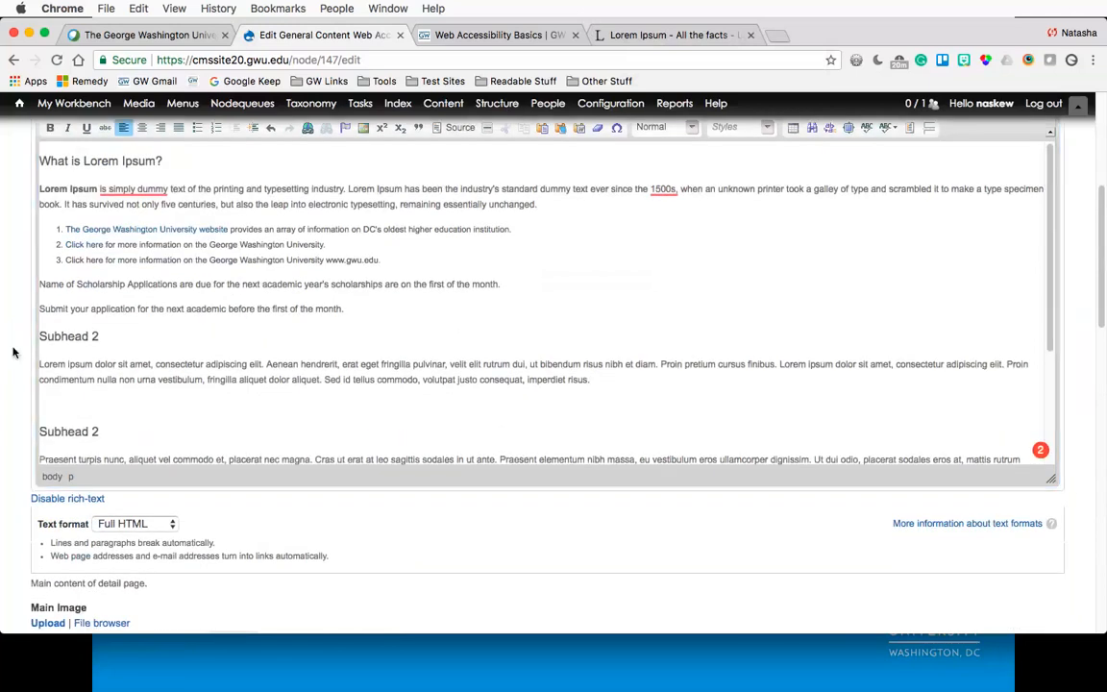
# - Insert the Gelman-Library-UP-2014-JMC_7827_1090.jpg image from the server file browser into the empty paragraph
pyautogui.scroll(2, 13, 353)
pyautogui.scroll(1, 13, 353)
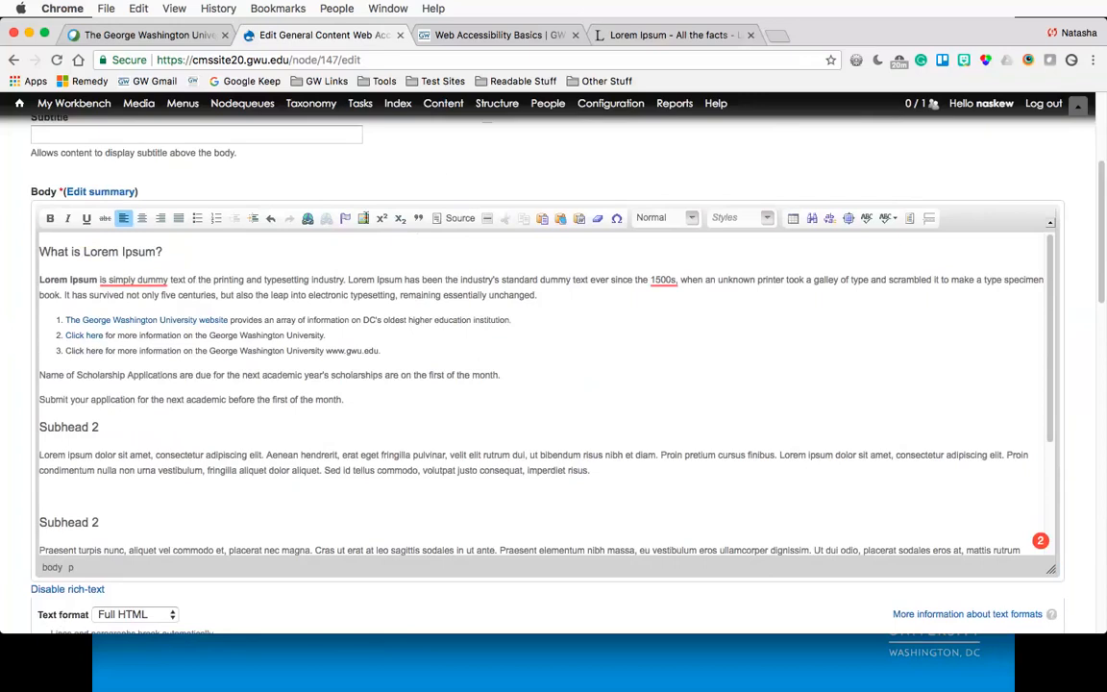
pyautogui.click(79, 495)
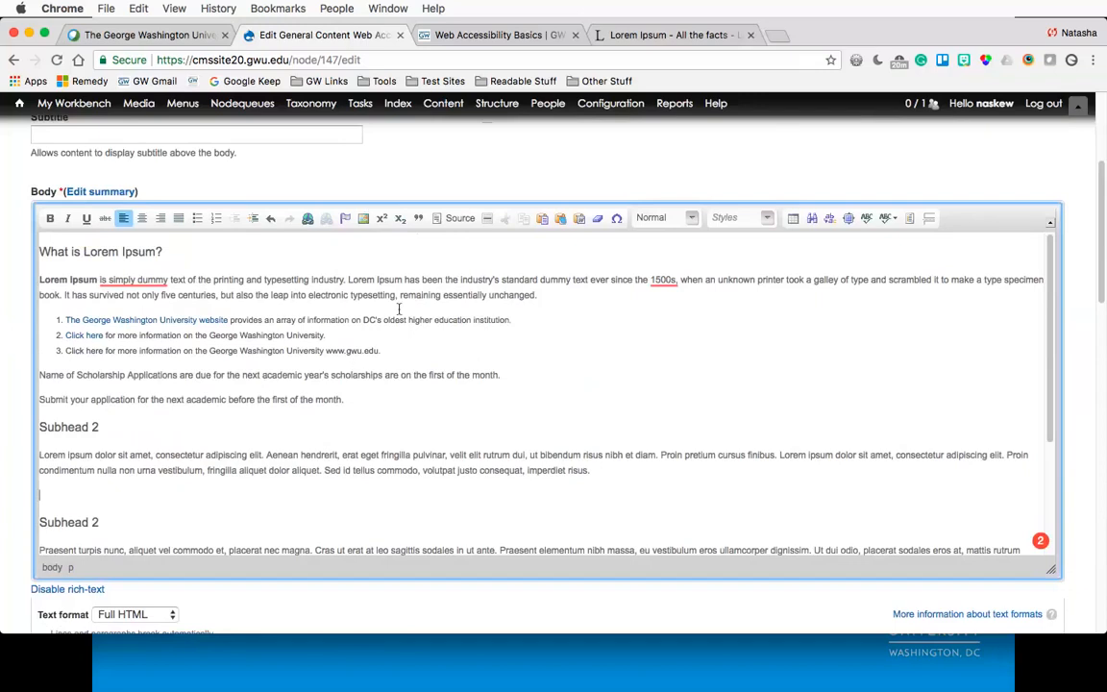
pyautogui.click(364, 219)
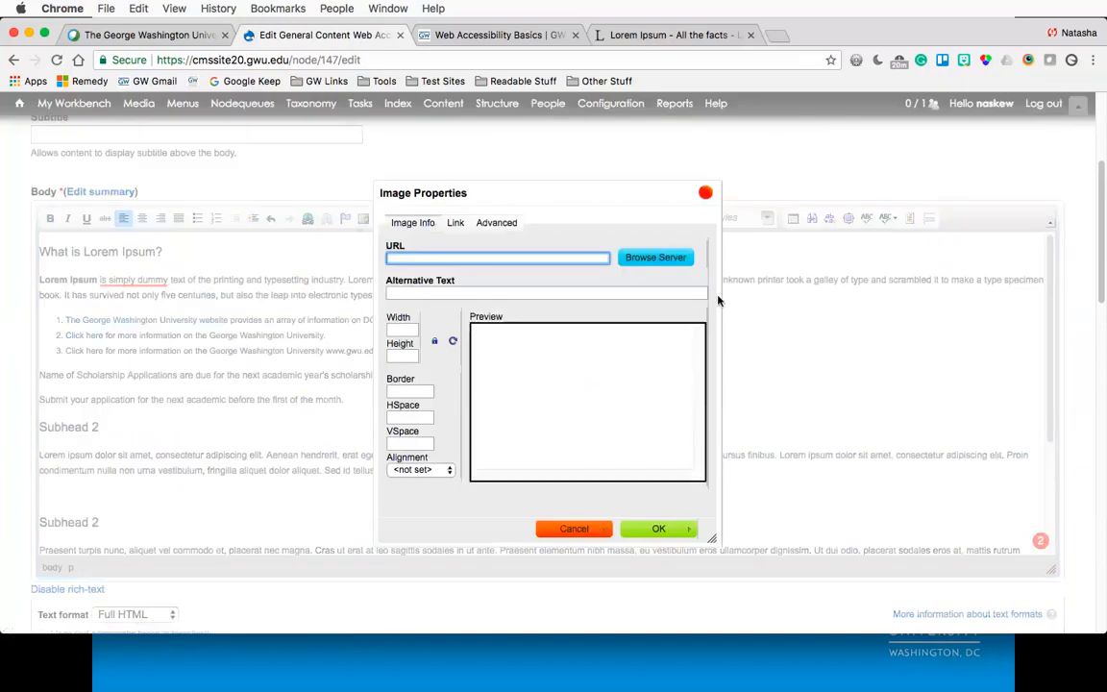
pyautogui.click(655, 258)
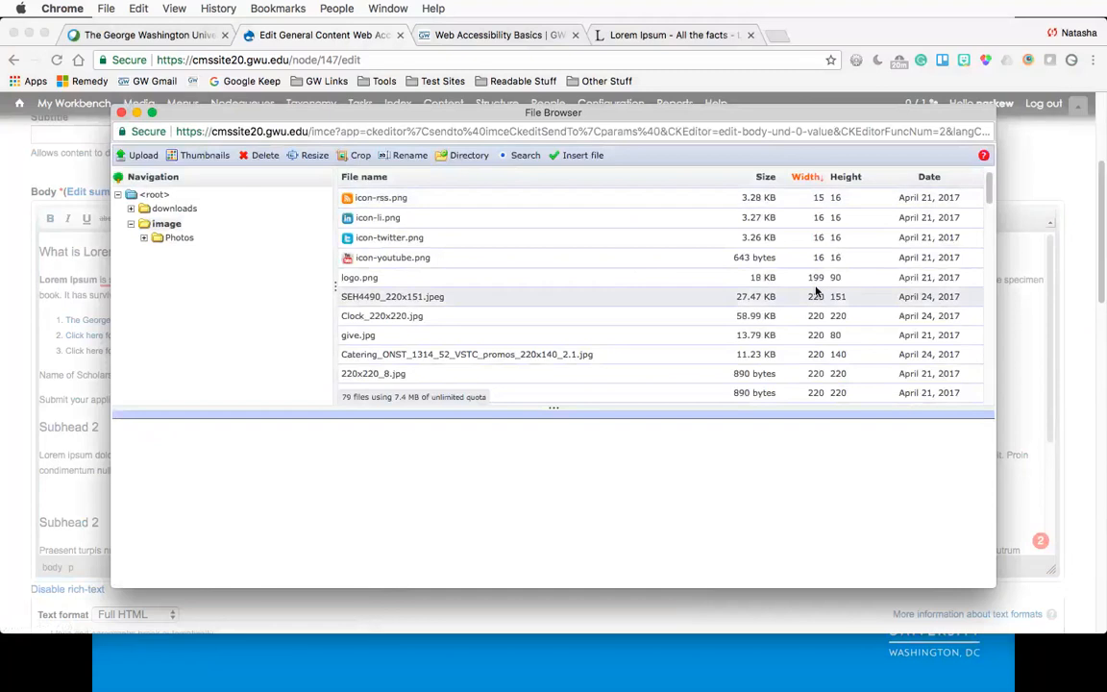
pyautogui.scroll(-5, 816, 291)
pyautogui.scroll(-4, 818, 298)
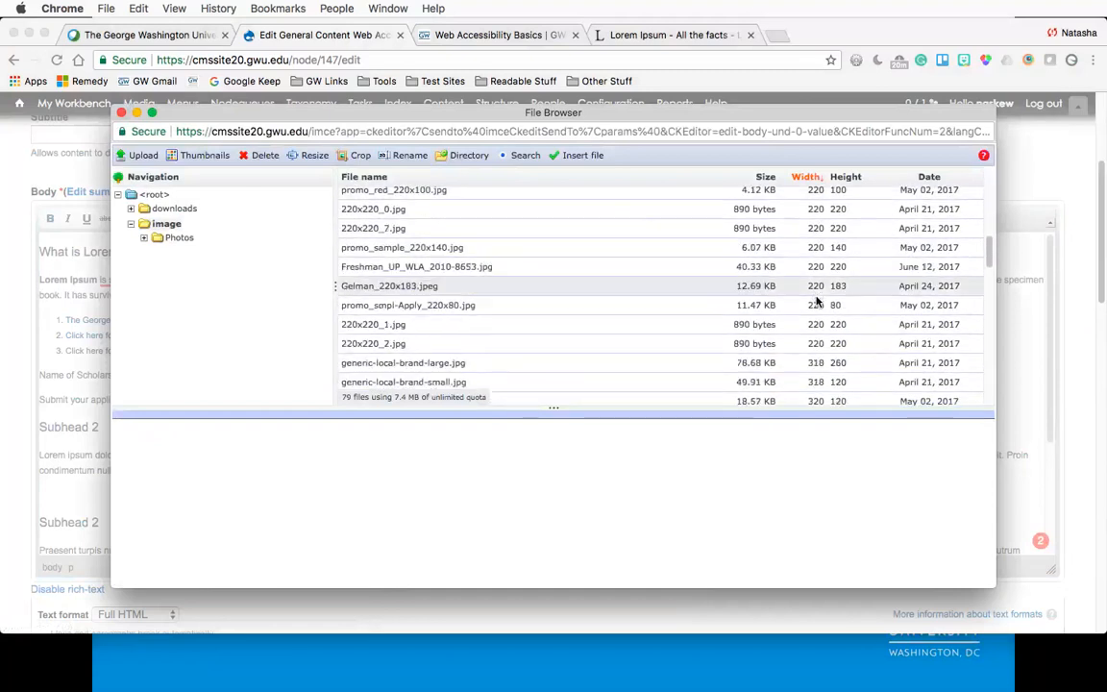
pyautogui.scroll(-3, 816, 296)
pyautogui.scroll(-5, 815, 300)
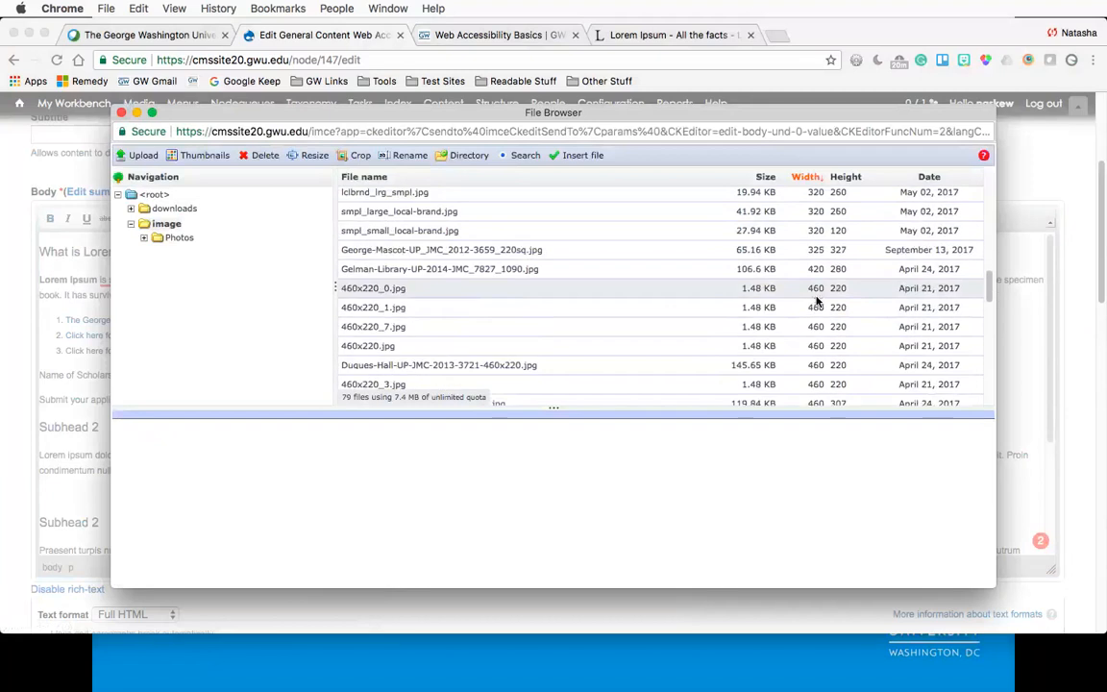
pyautogui.click(604, 251)
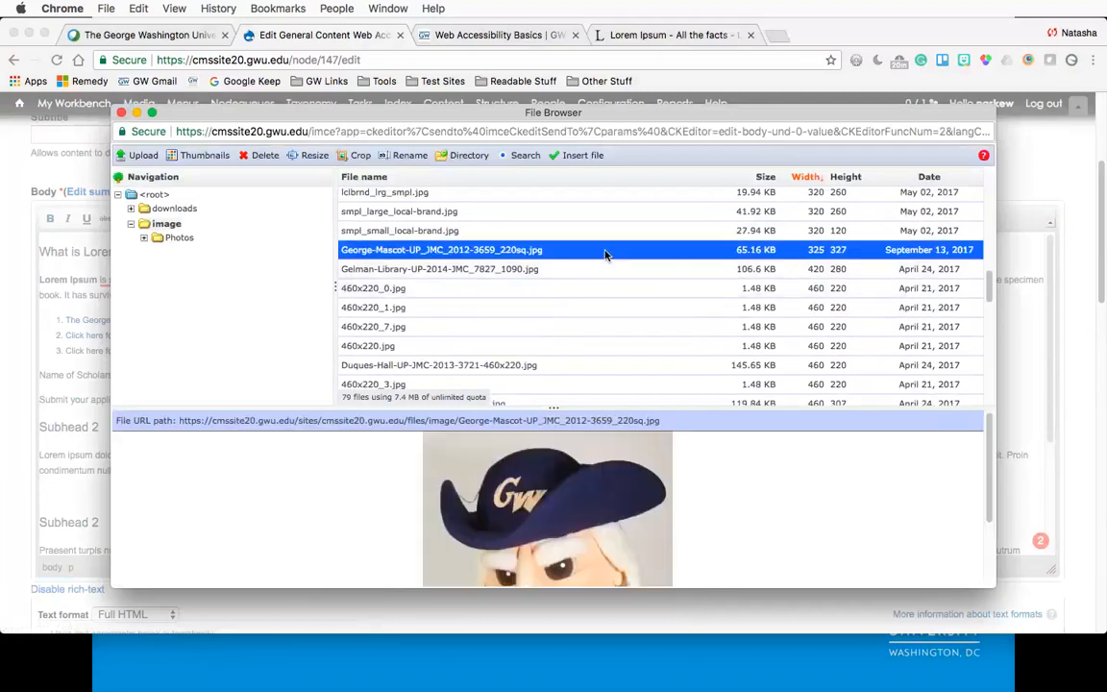
pyautogui.click(603, 271)
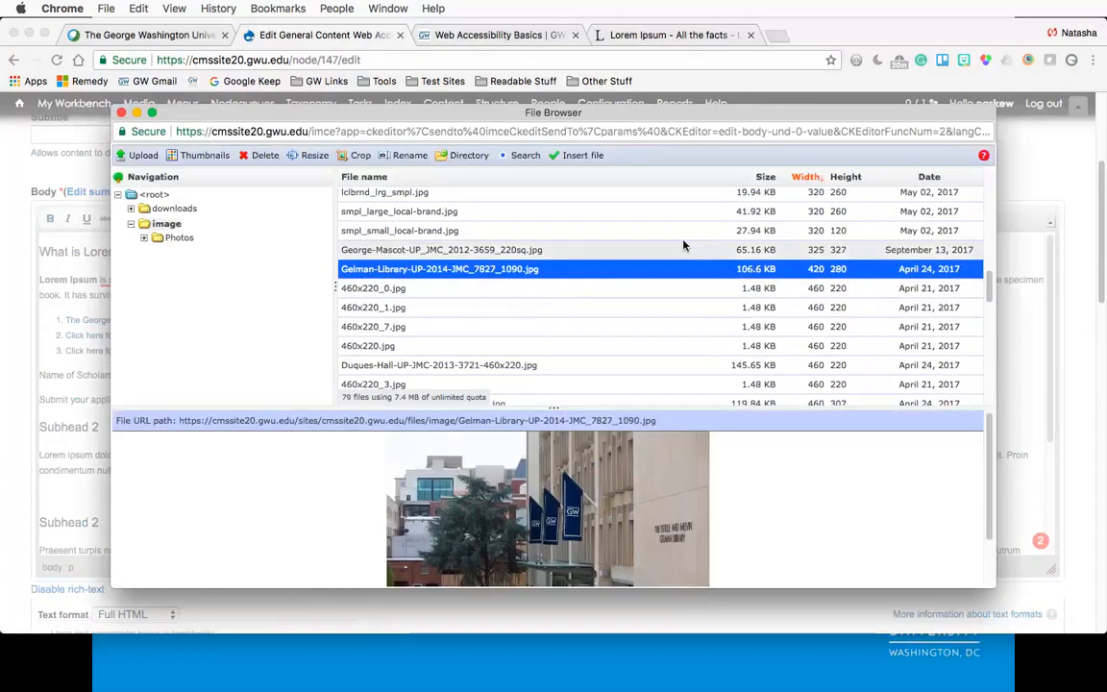
pyautogui.click(591, 157)
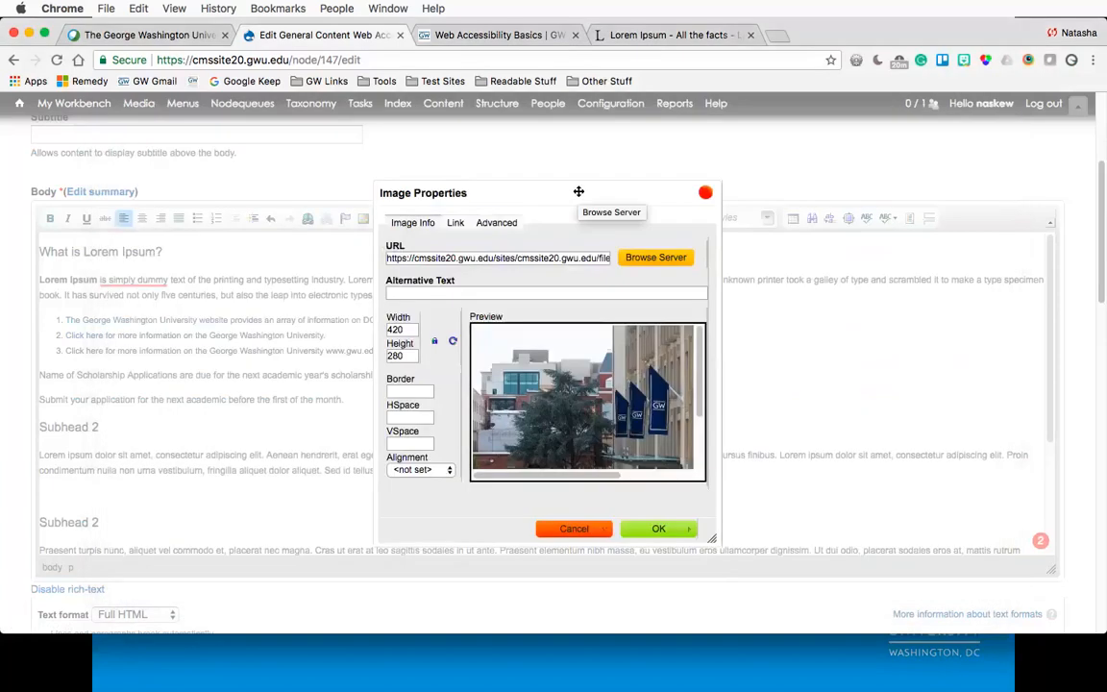
# - Try to confirm the image properties with an empty alternative text
pyautogui.moveTo(578, 191); pyautogui.dragTo(543, 136)
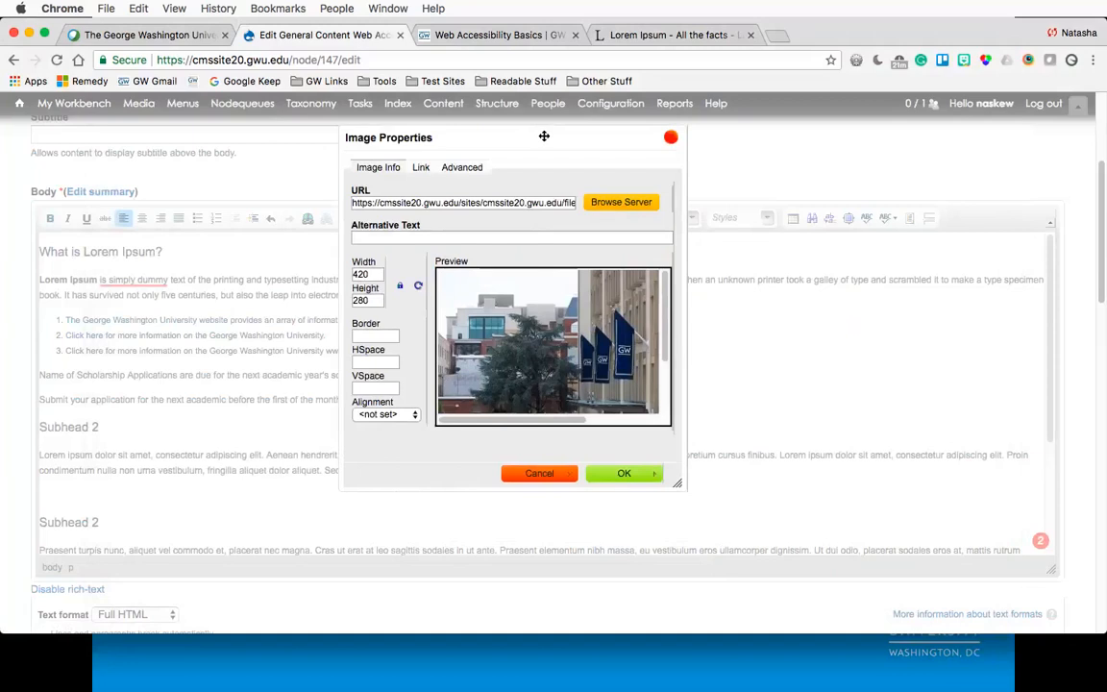
pyautogui.click(414, 239)
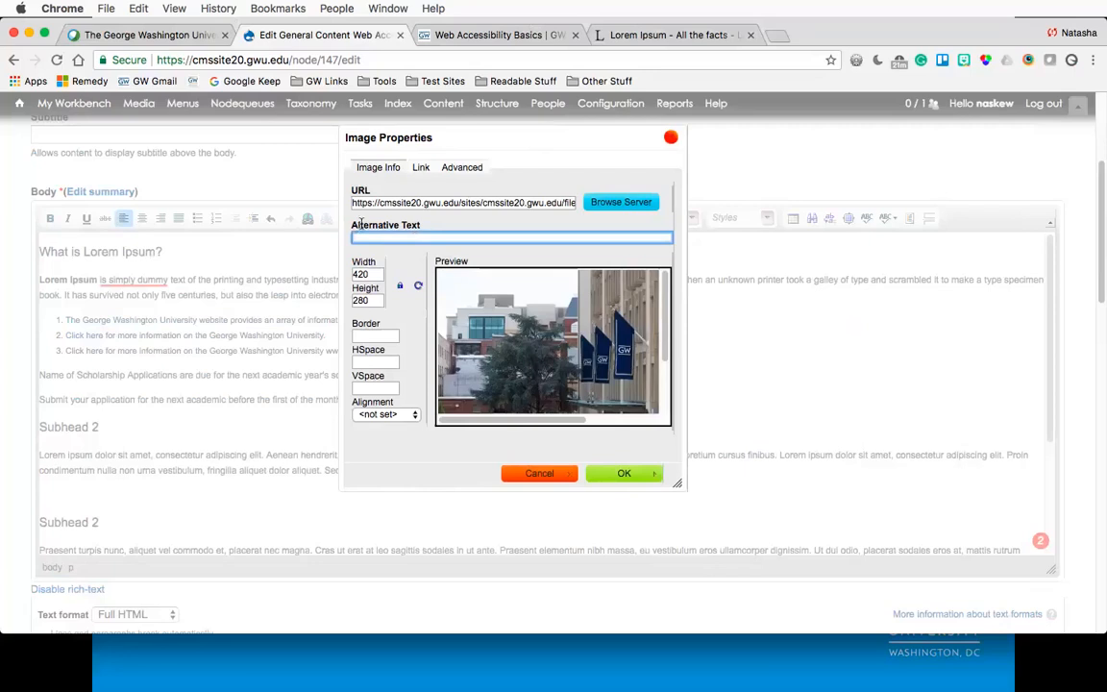
pyautogui.moveTo(352, 225); pyautogui.dragTo(420, 229)
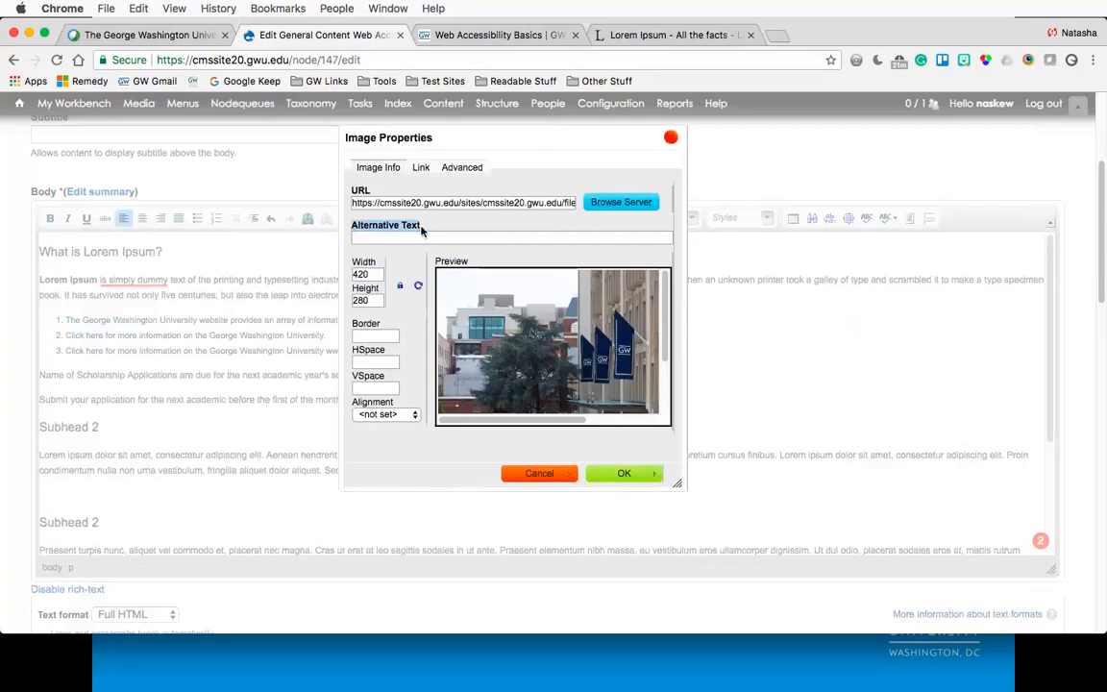
pyautogui.click(427, 239)
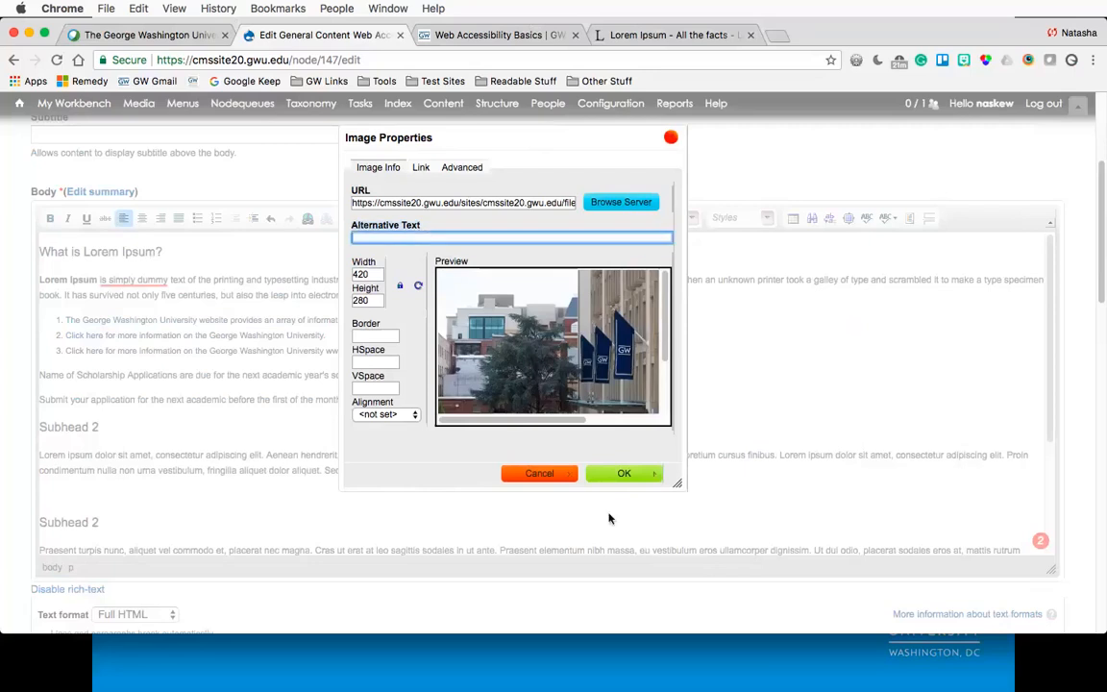
pyautogui.click(622, 474)
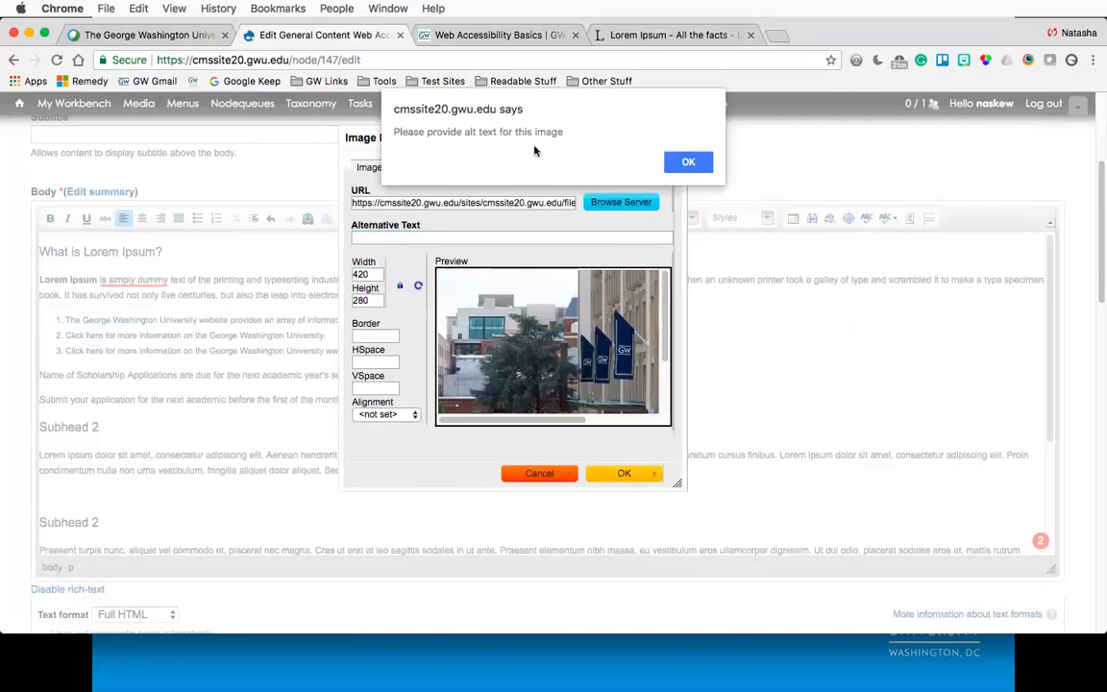
pyautogui.click(689, 163)
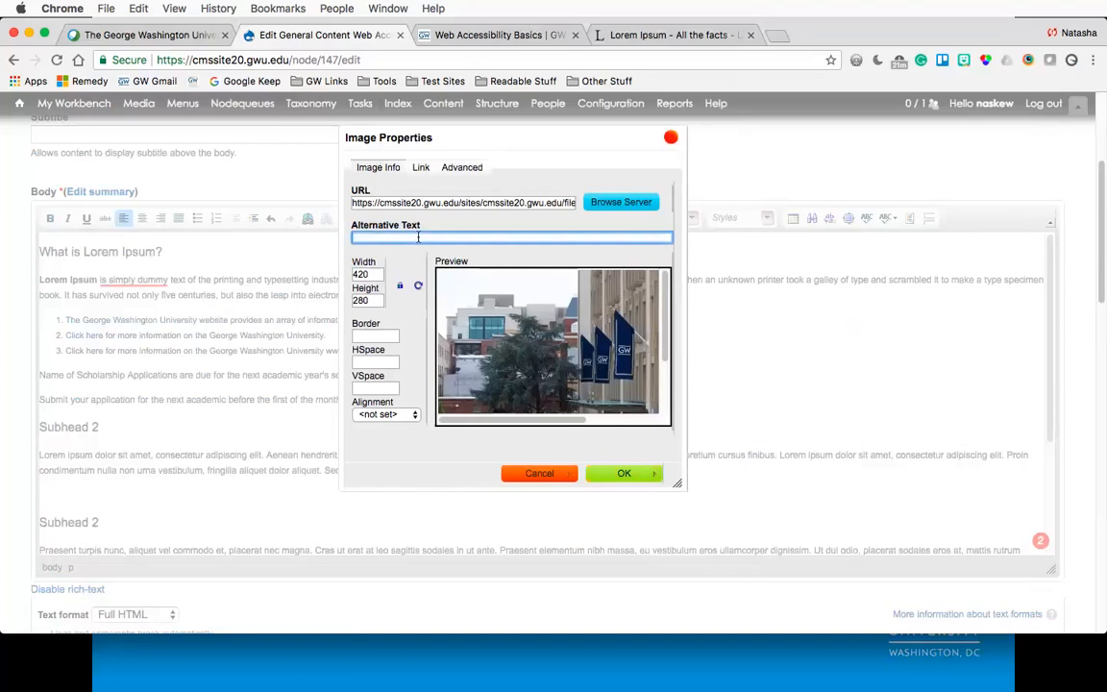
pyautogui.tripleClick(536, 202)
pyautogui.press('super+Right')
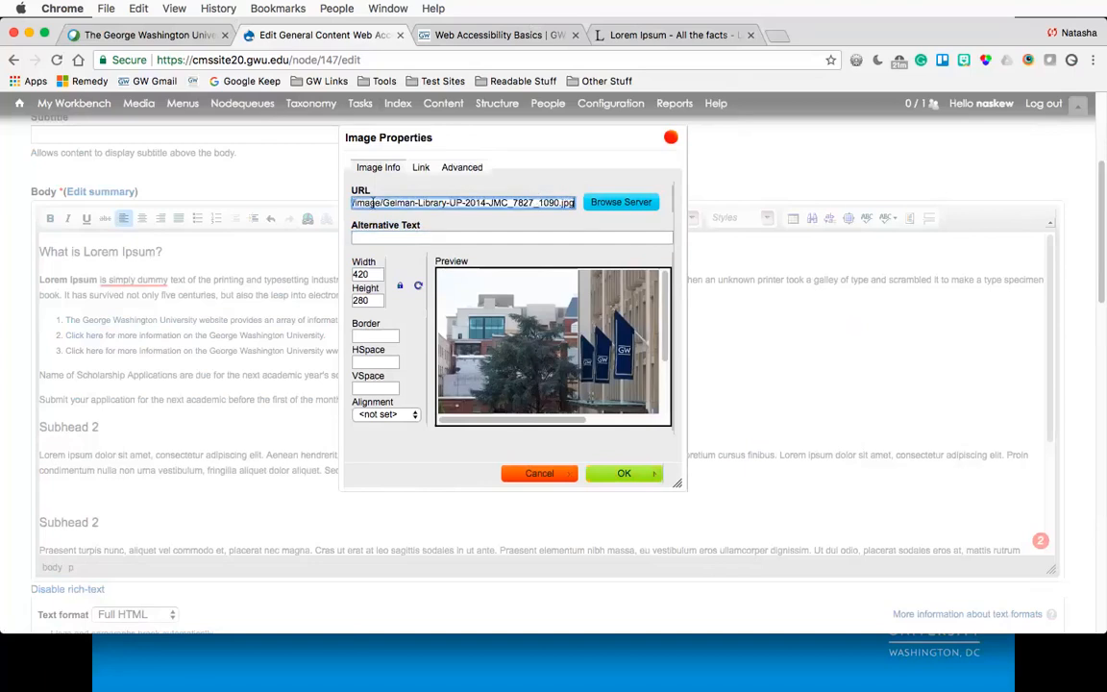
pyautogui.moveTo(373, 203); pyautogui.dragTo(552, 203)
pyautogui.press('super+c')
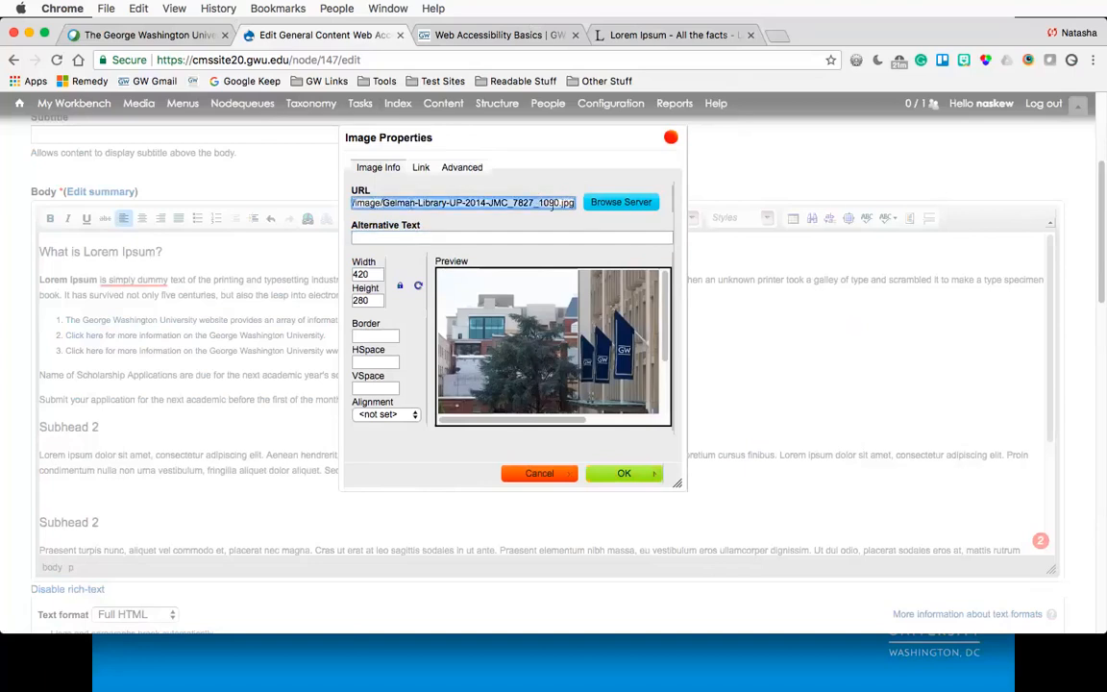
pyautogui.click(504, 236)
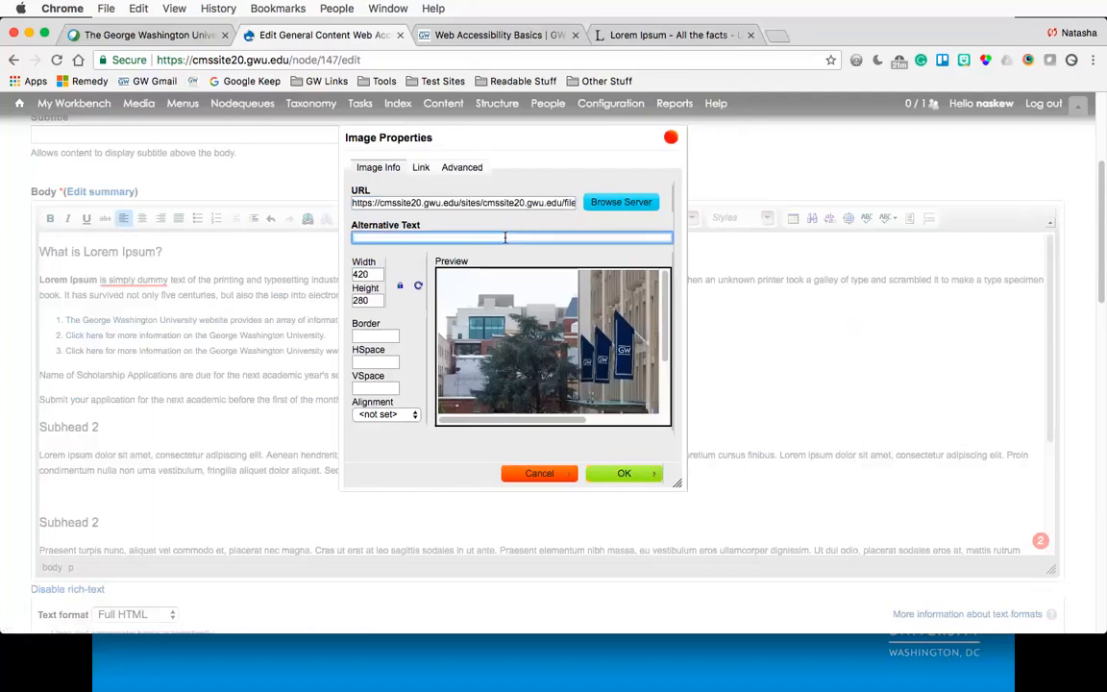
pyautogui.press('super+v')
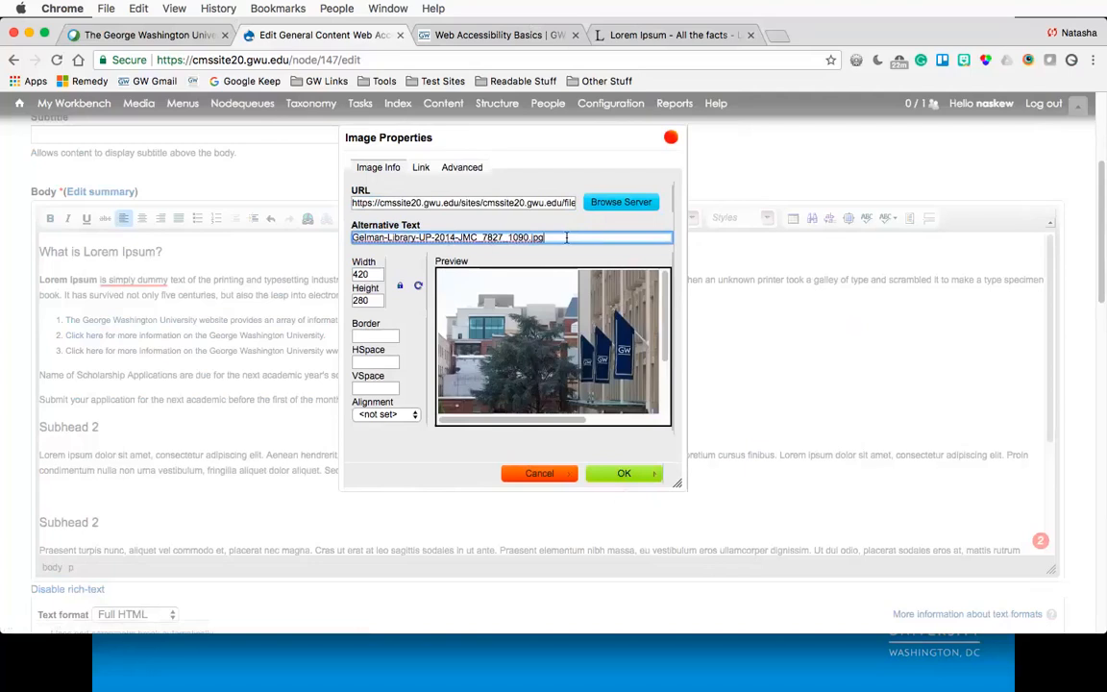
pyautogui.press('BackSpace')
pyautogui.write('p')
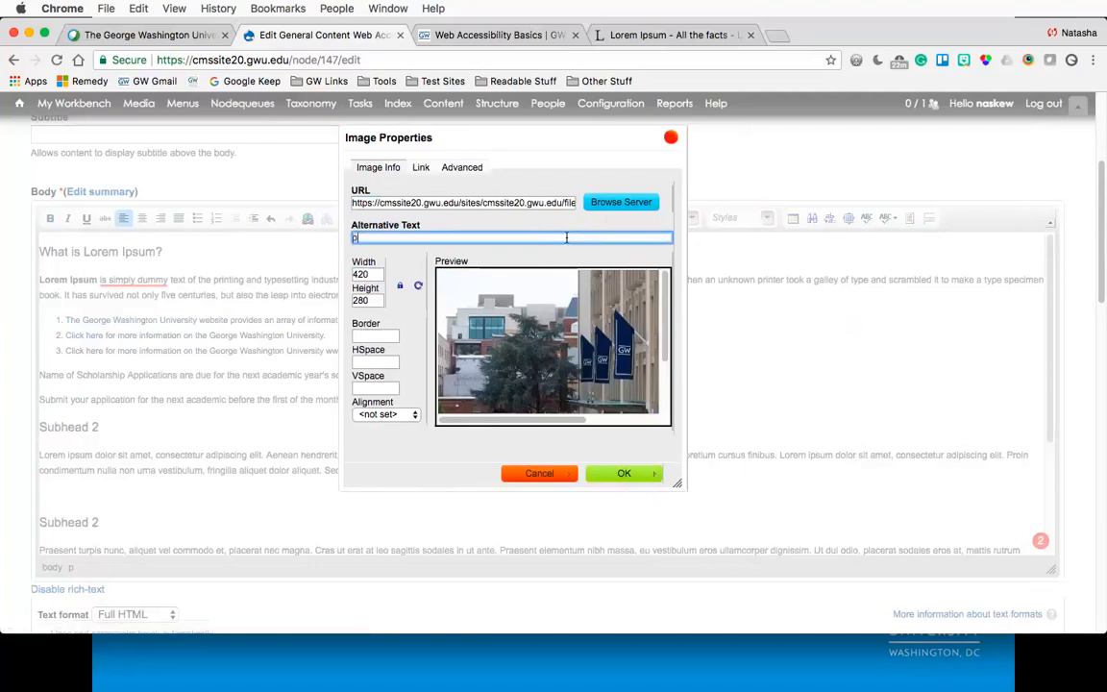
pyautogui.write('hoto1')
pyautogui.press('BackSpace')
pyautogui.press('BackSpace')
pyautogui.press('BackSpace')
pyautogui.press('BackSpace')
pyautogui.press('BackSpace')
pyautogui.press('BackSpace')
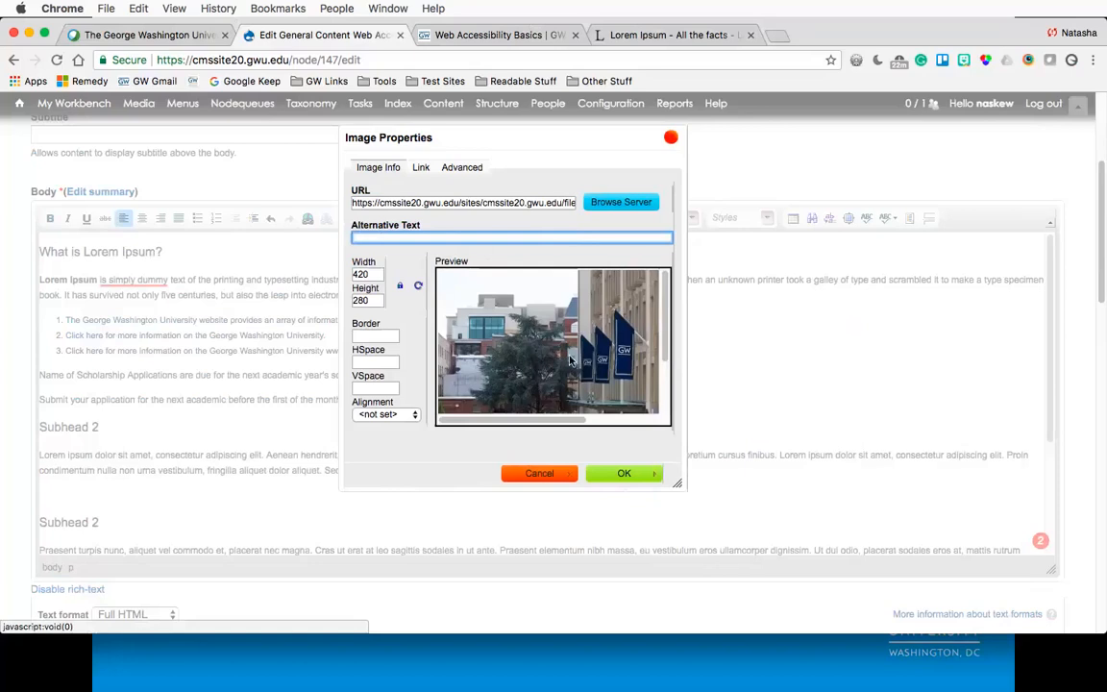
# - Set the image's alternative text to "The front entrance of Gelman Library" and confirm the image
pyautogui.scroll(-3, 567, 356)
pyautogui.hscroll(5, 569, 359)
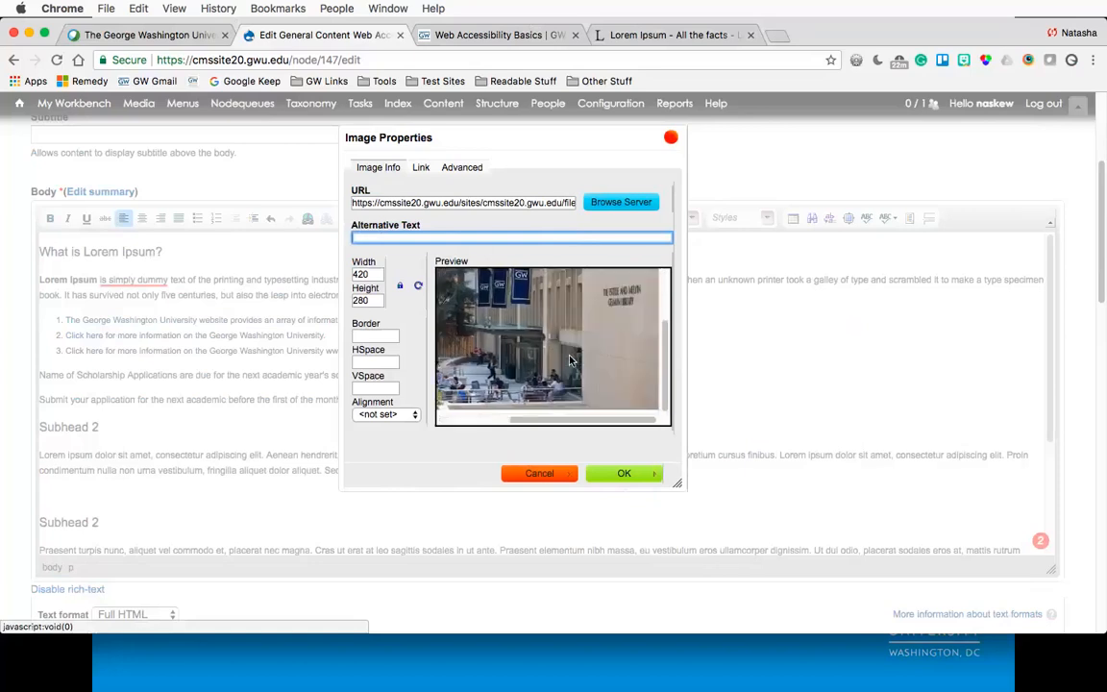
pyautogui.hscroll(-5, 570, 360)
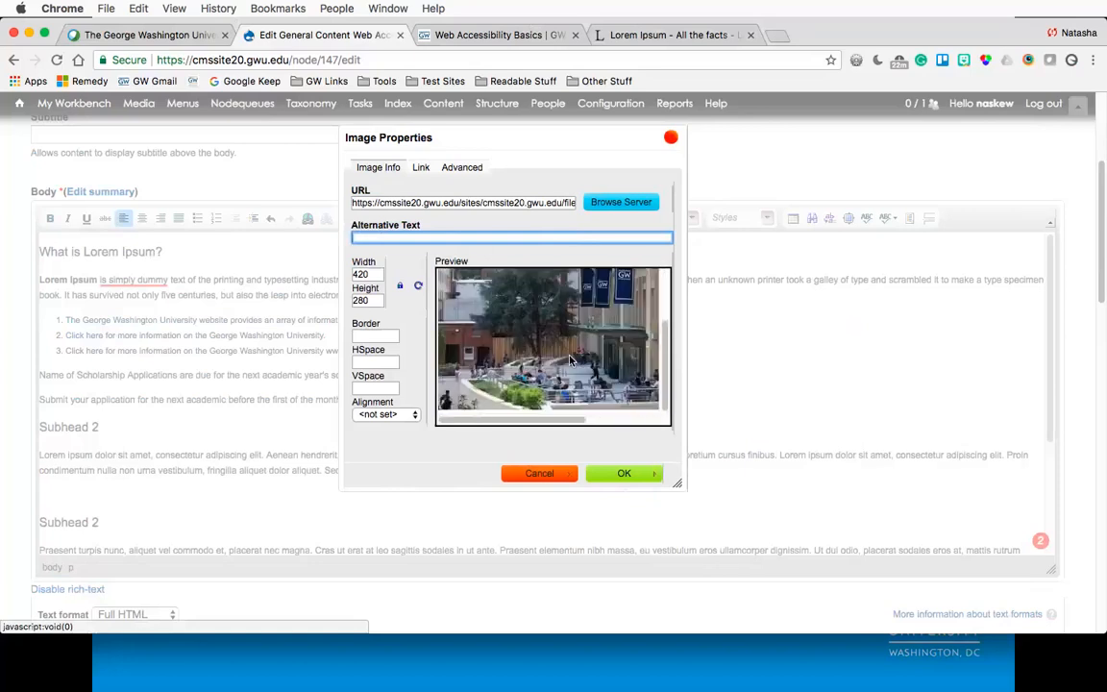
pyautogui.hscroll(5, 569, 359)
pyautogui.hscroll(-5, 569, 359)
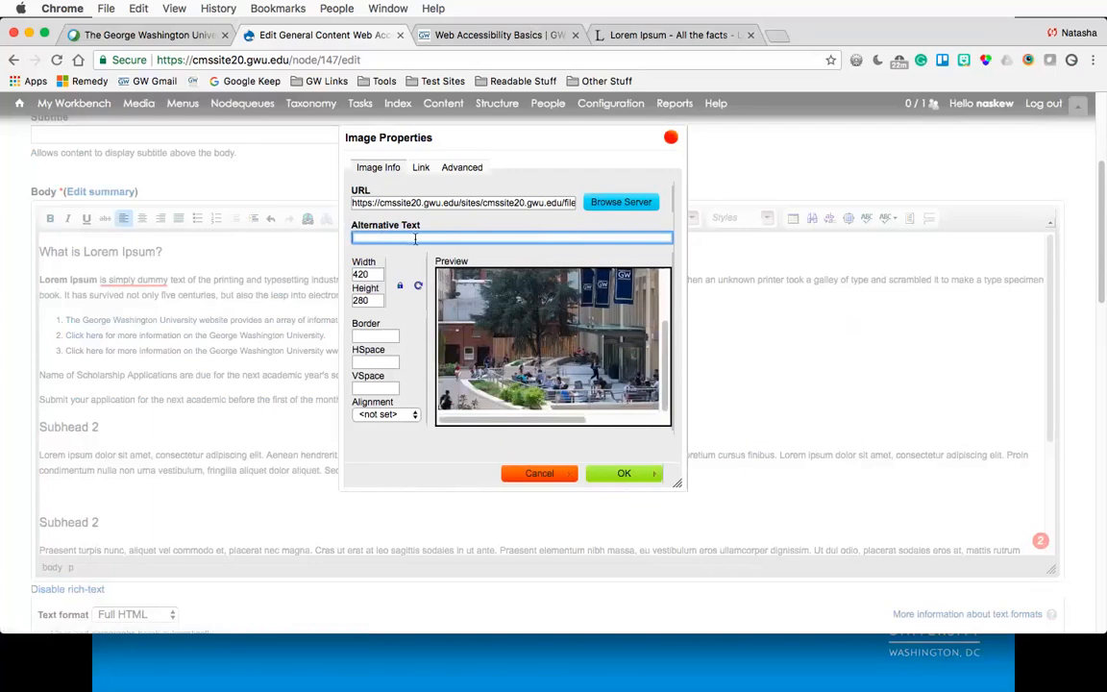
pyautogui.write('The front entrance of Gelman')
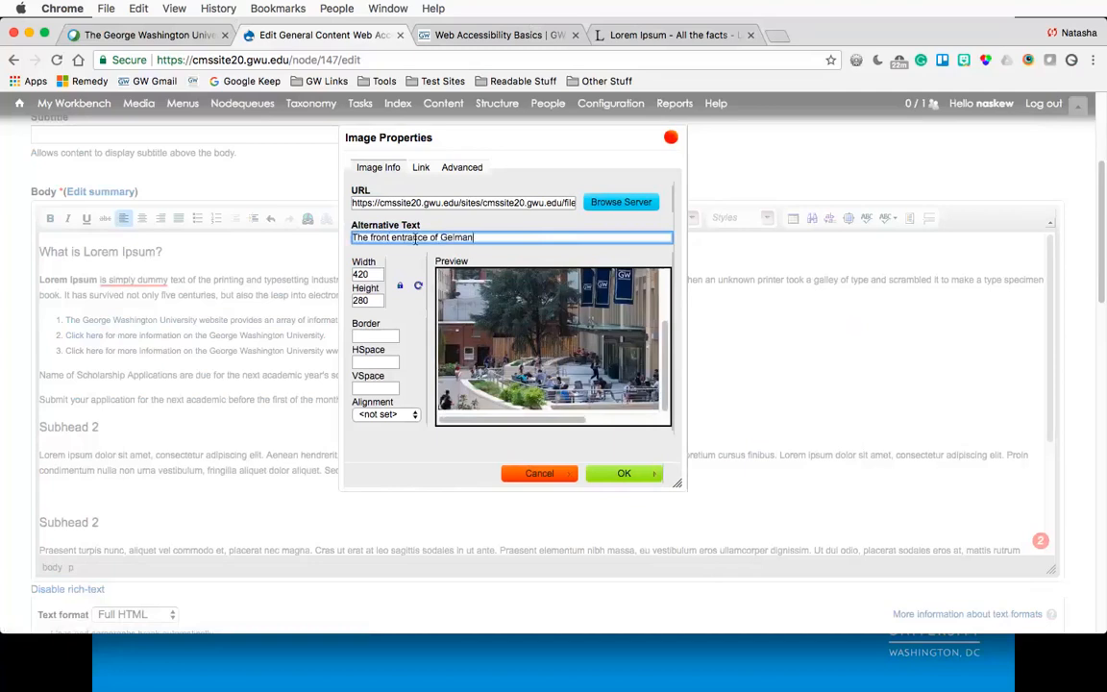
pyautogui.write(' Library')
pyautogui.click(620, 473)
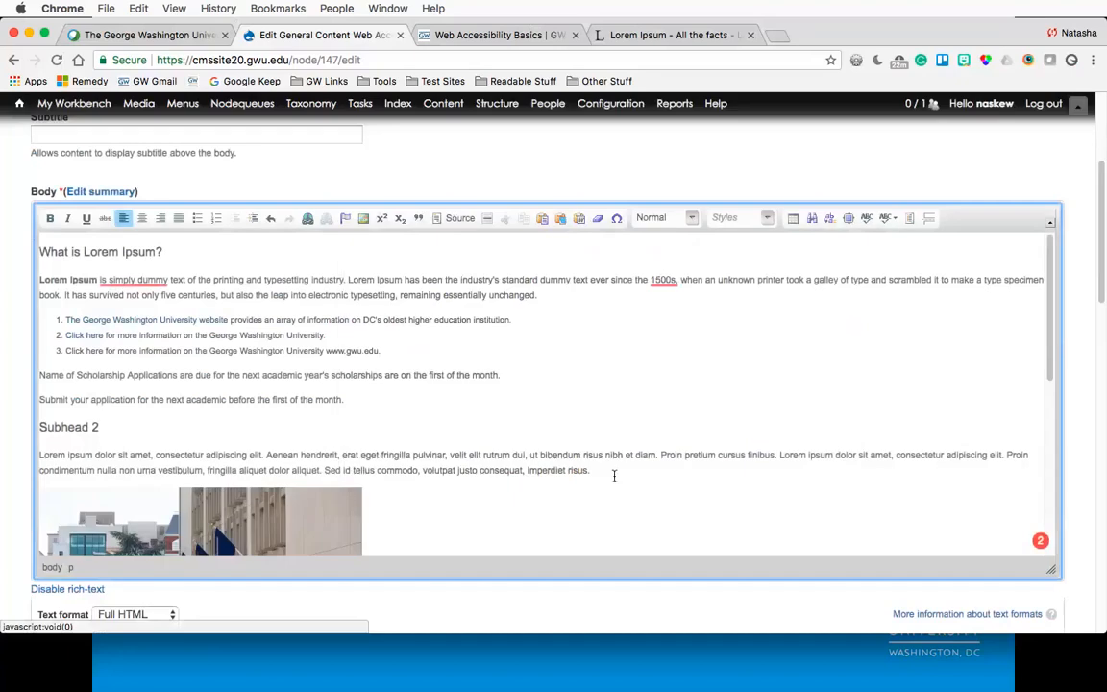
pyautogui.scroll(-5, 441, 467)
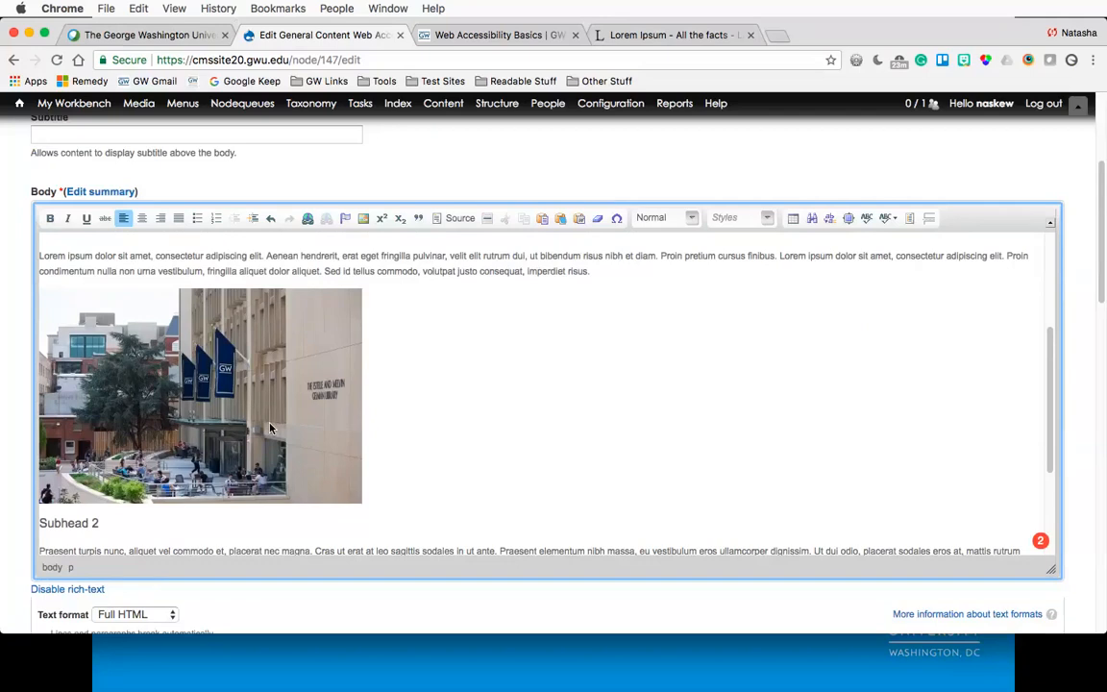
# - Open the library image's properties to review them, then close the dialog without changes
pyautogui.doubleClick(199, 411)
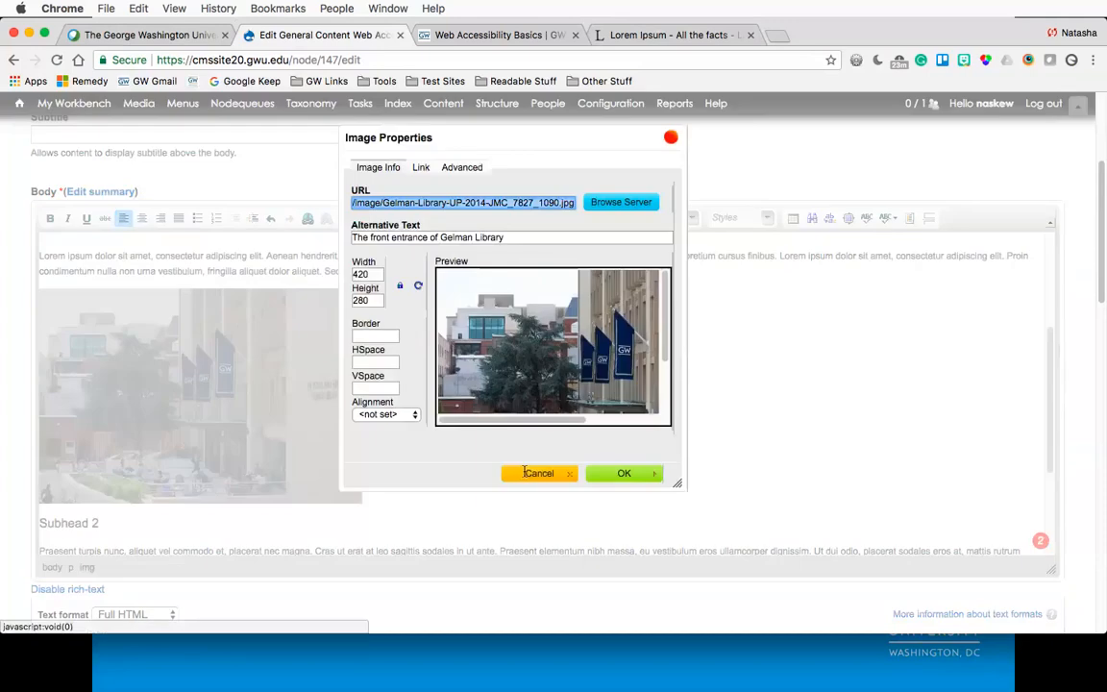
pyautogui.click(536, 473)
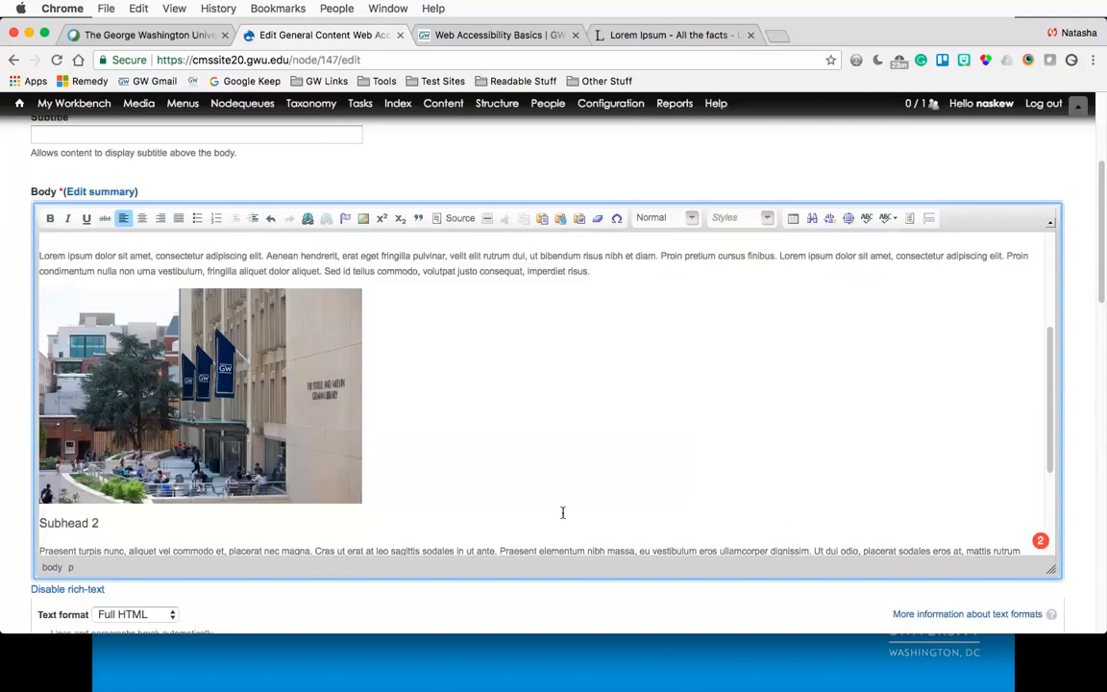
# - Start a new paragraph below the library image and insert DanceWorks-UP-JMC-2012-6311_0.jpg from the server's downloads folder
pyautogui.press('Return')
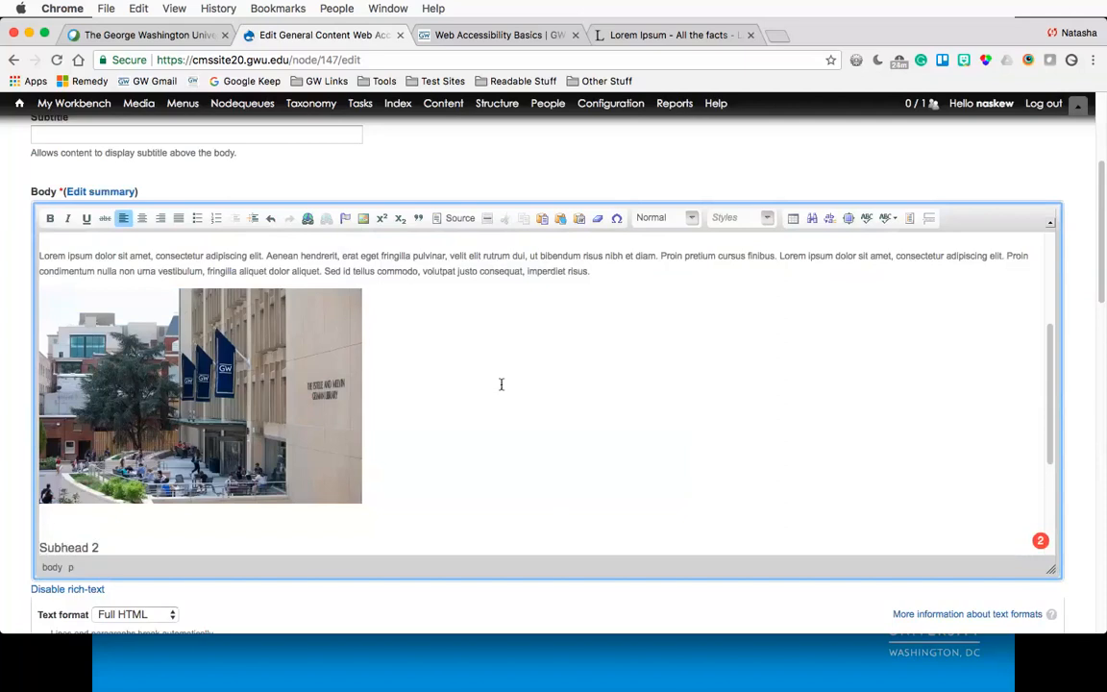
pyautogui.click(365, 220)
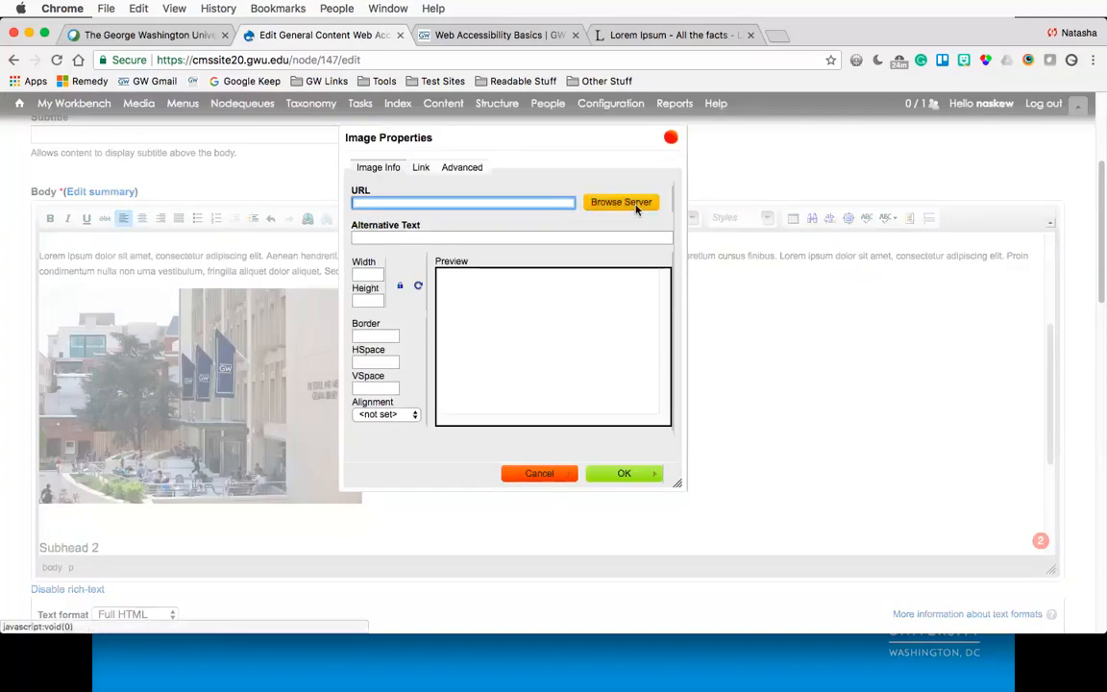
pyautogui.click(635, 204)
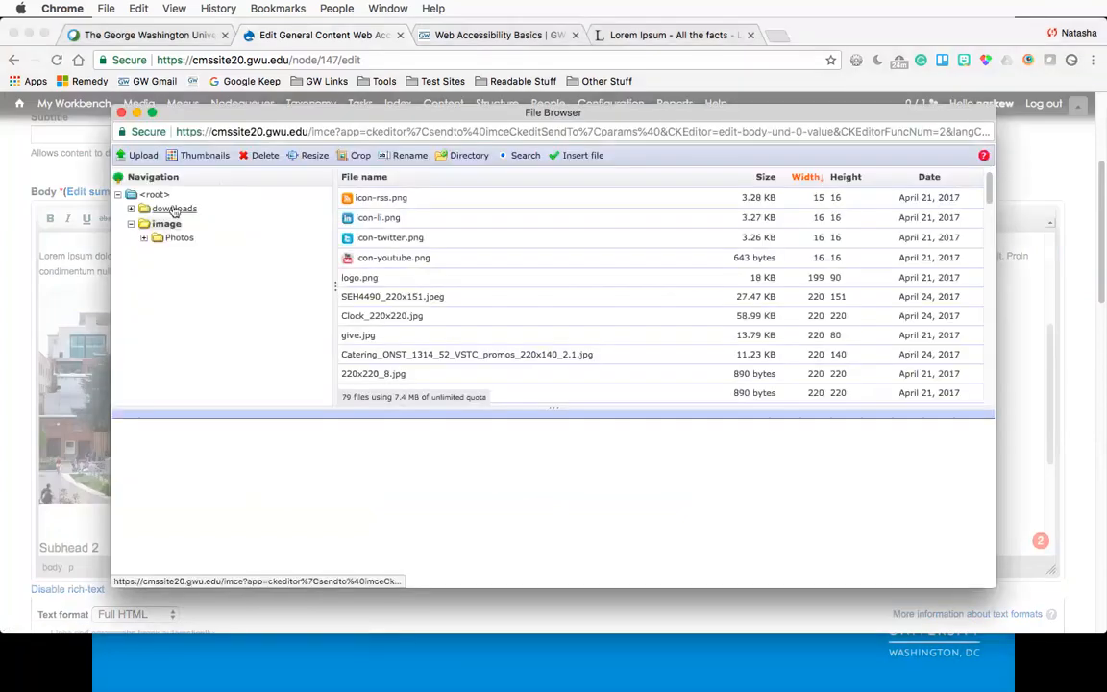
pyautogui.click(174, 210)
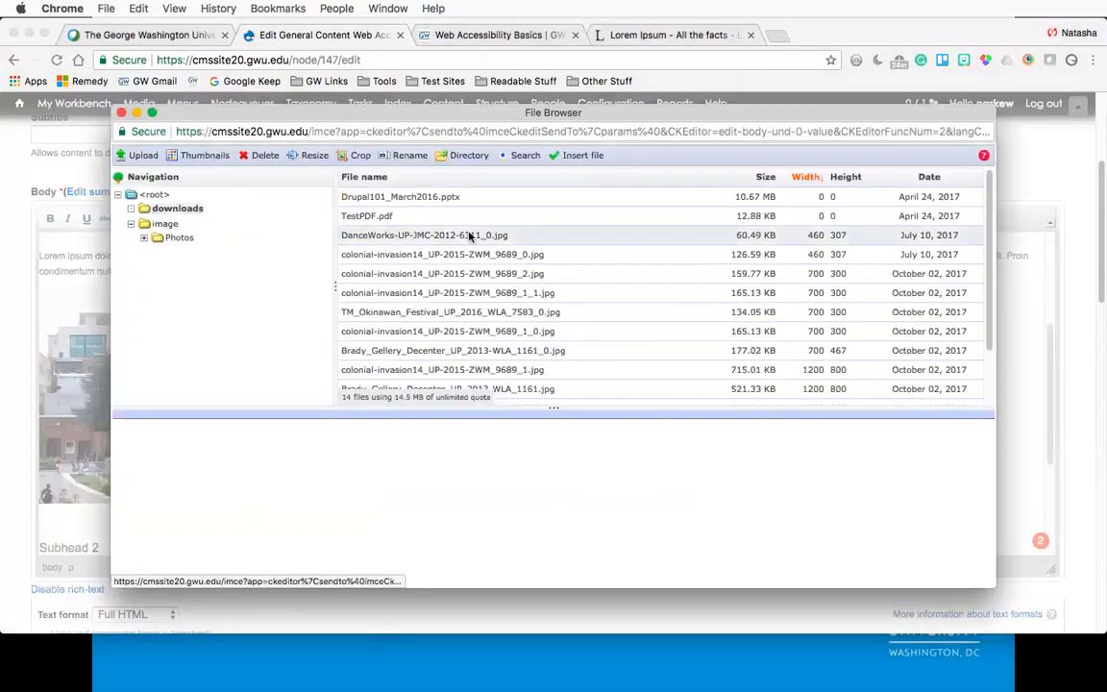
pyautogui.click(548, 238)
pyautogui.click(574, 154)
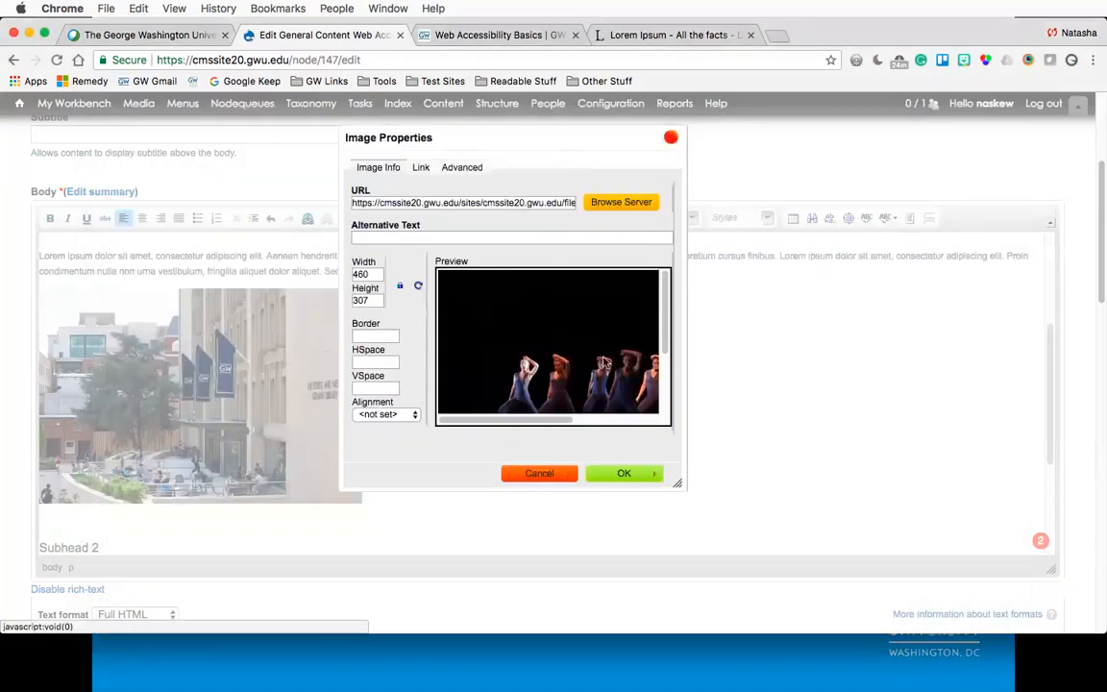
# - Inspect the dancer image in the image dialog's preview
pyautogui.scroll(-5, 490, 352)
pyautogui.hscroll(3, 490, 351)
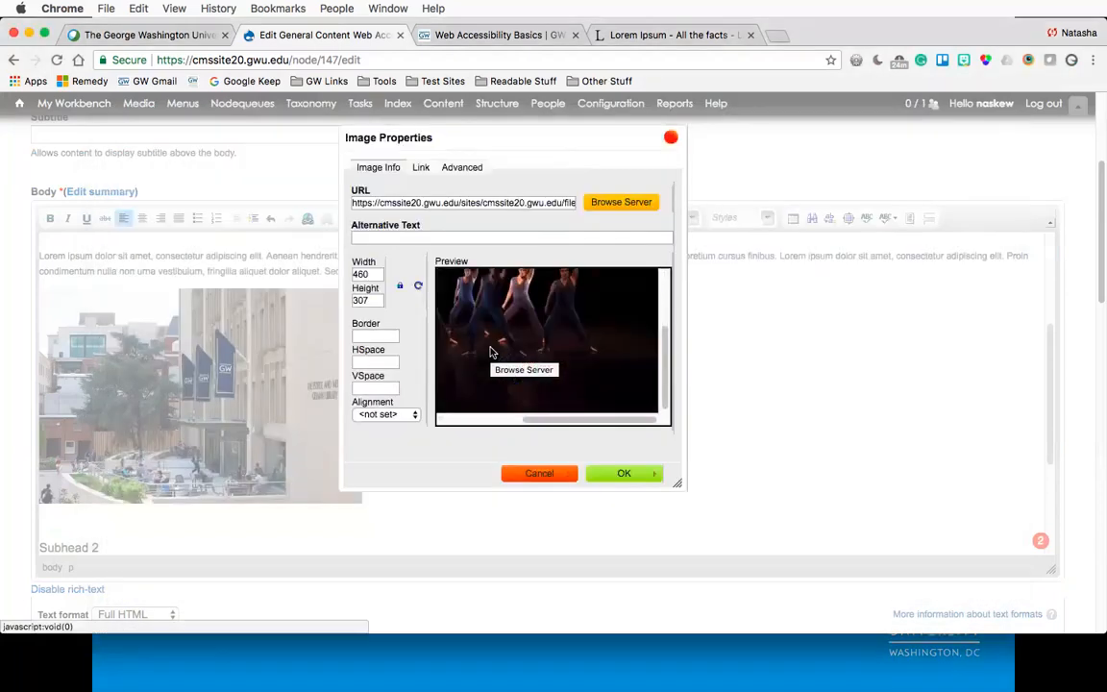
pyautogui.scroll(2, 490, 351)
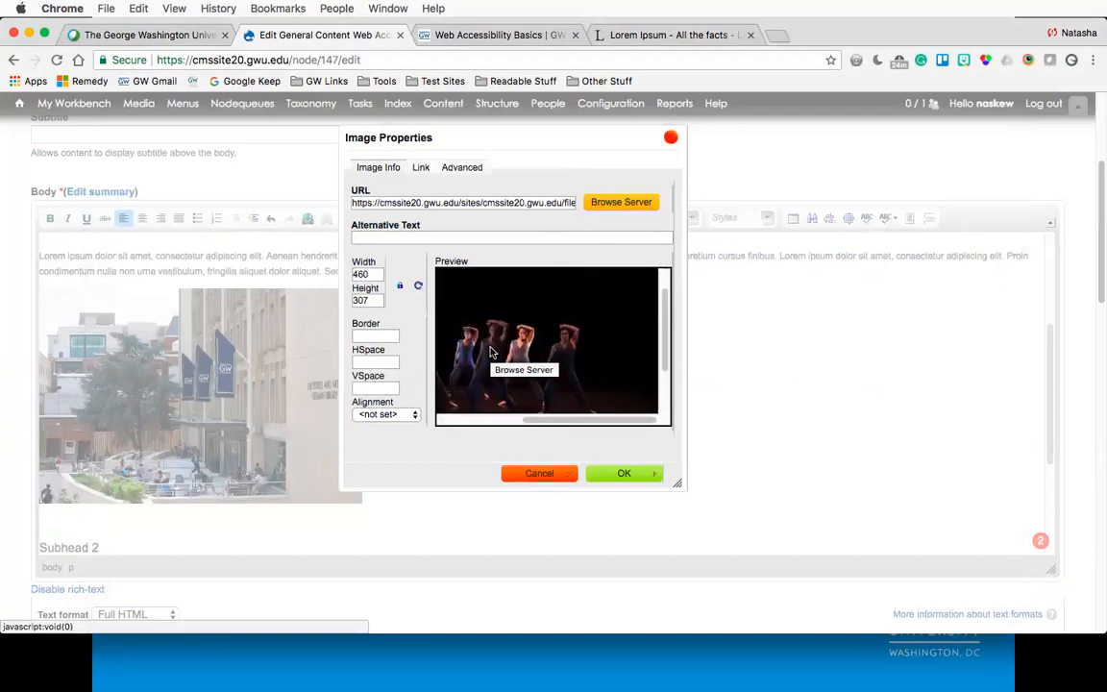
pyautogui.scroll(-3, 490, 351)
pyautogui.hscroll(-3, 490, 352)
pyautogui.scroll(1, 490, 351)
pyautogui.hscroll(1, 489, 351)
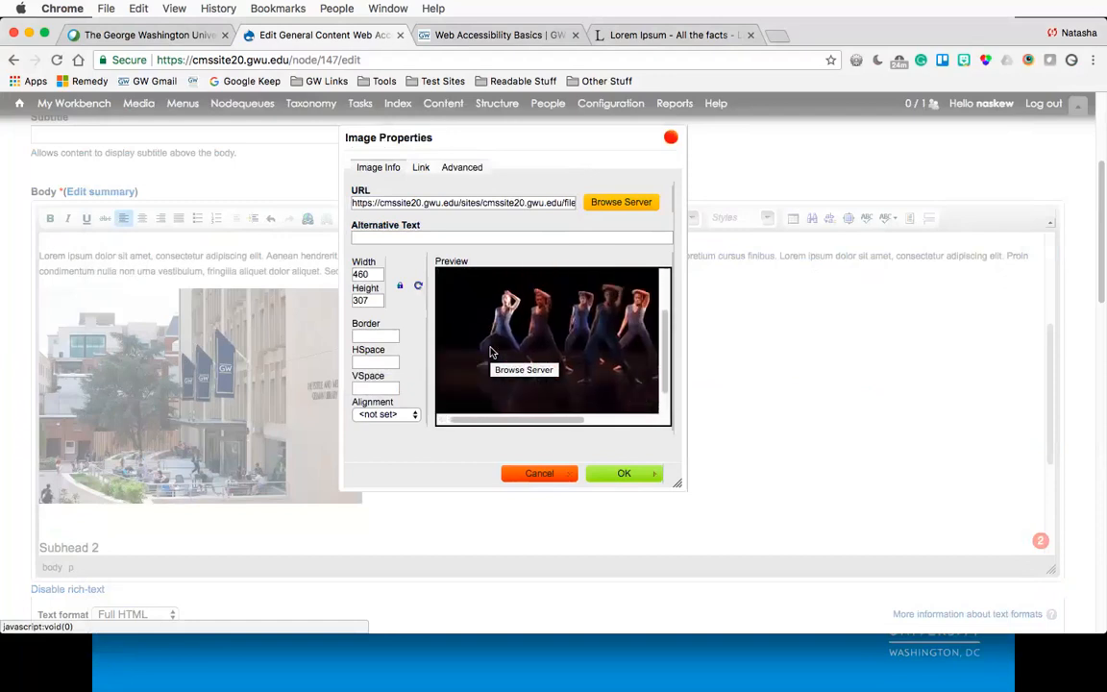
pyautogui.hscroll(2, 490, 351)
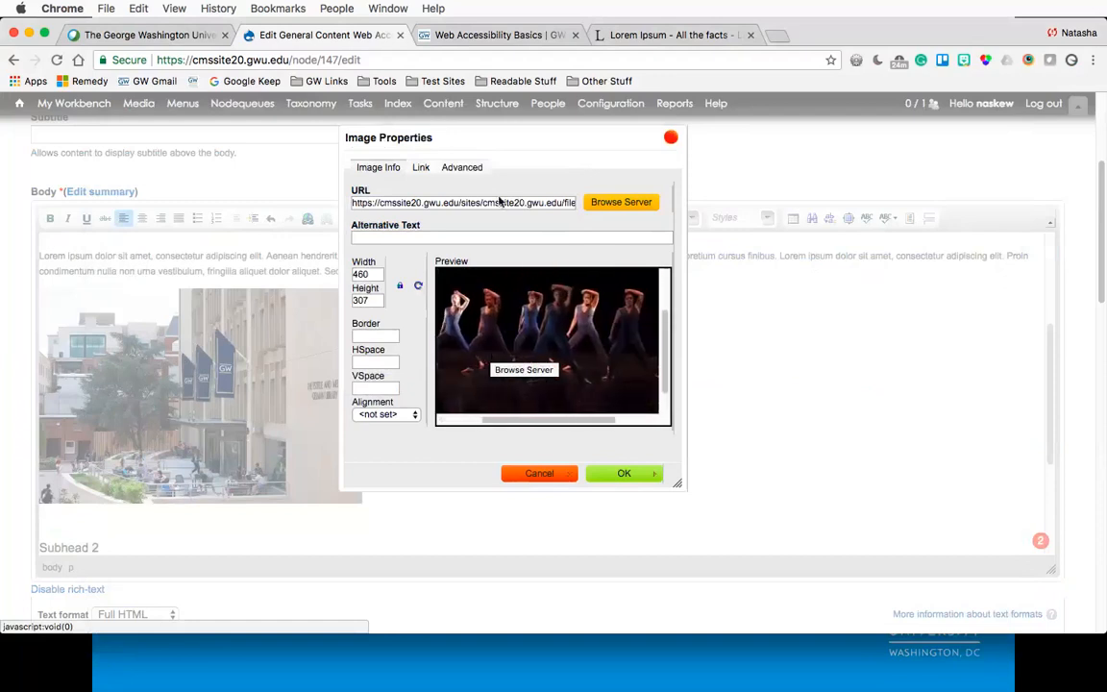
# - Enter "Six student dancers perform in a showcase" as the dancer image's alternative text
pyautogui.click(493, 237)
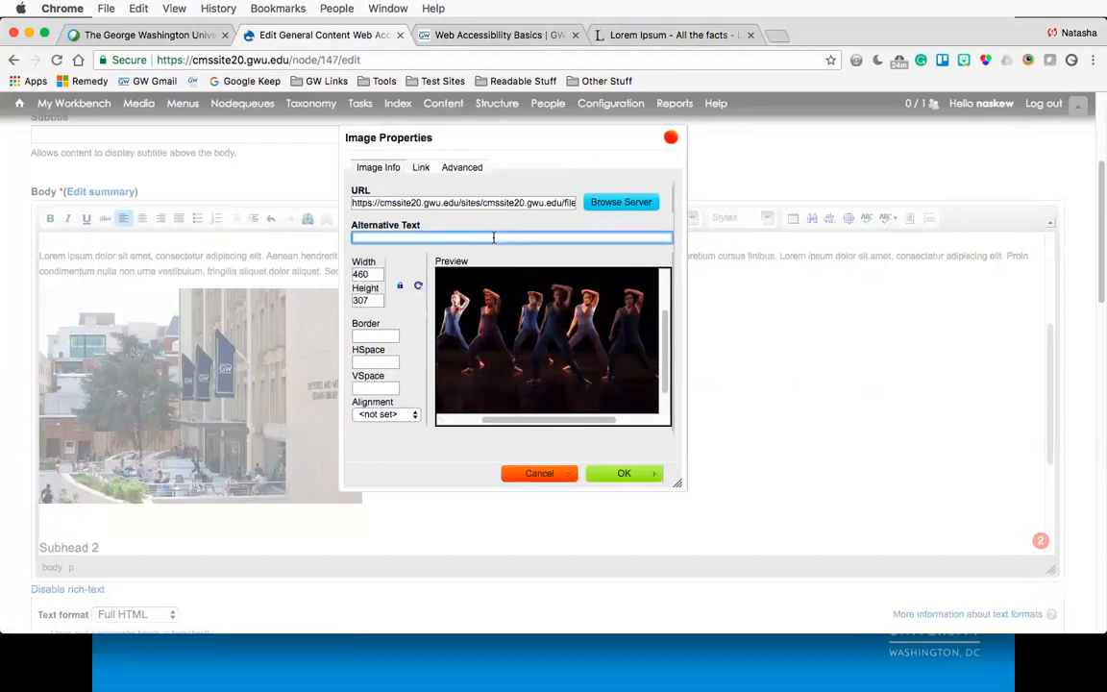
pyautogui.write('Six student dancers perfo')
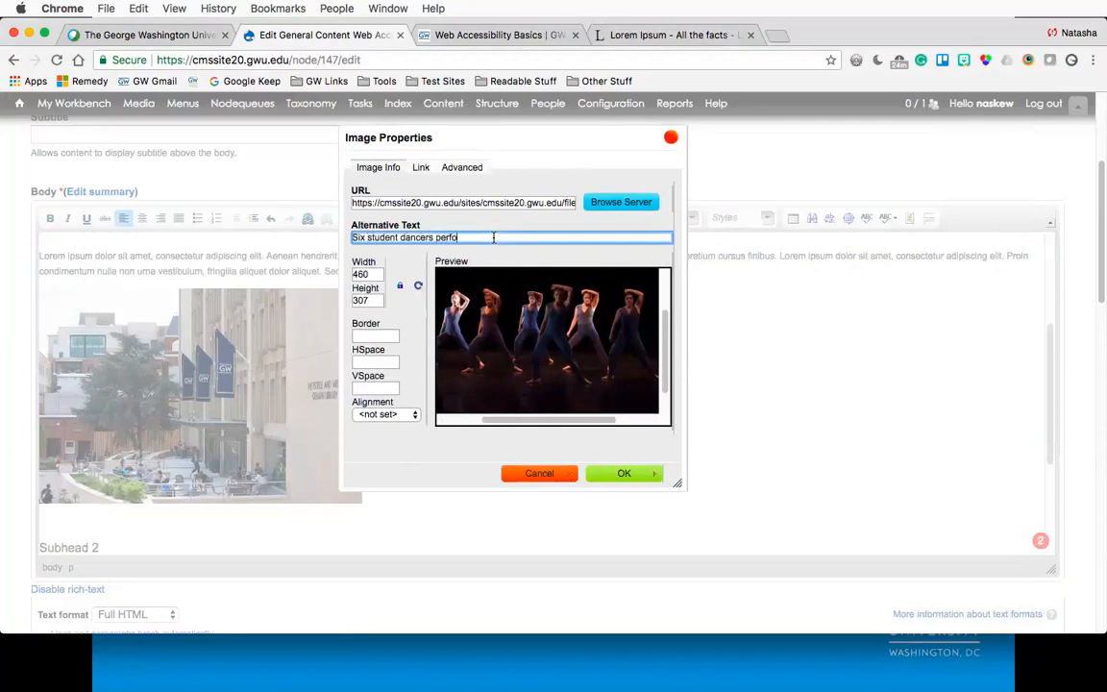
pyautogui.write('rm in a showcase')
# - Replace the alternative text with "Corcoran NEXT performance"
pyautogui.press('super+a')
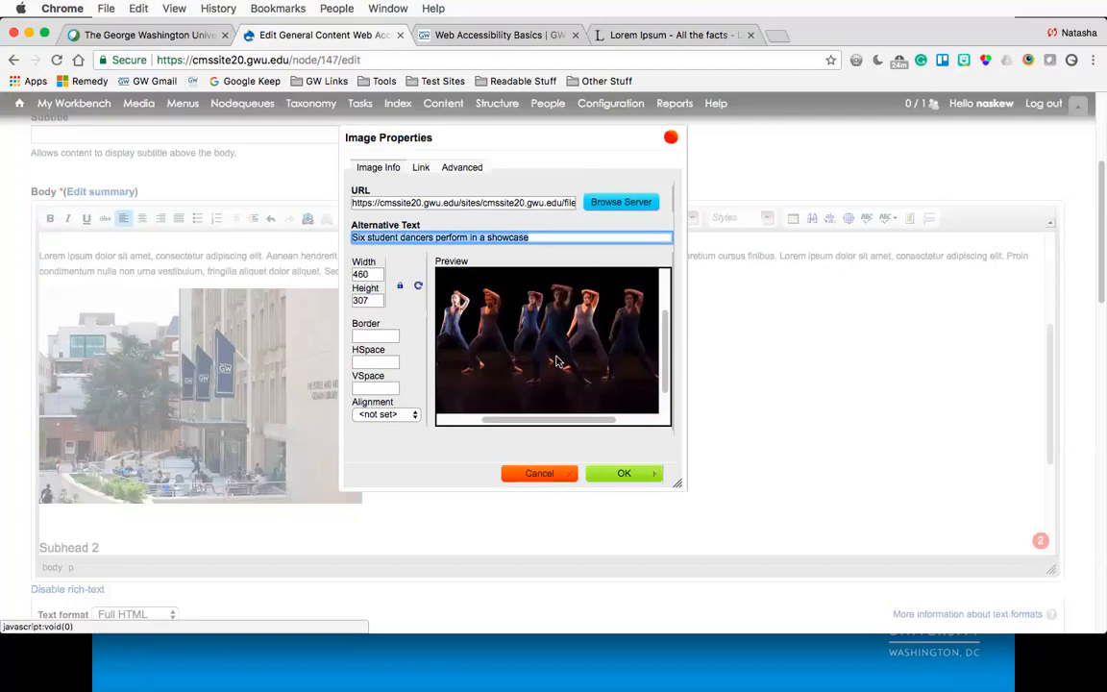
pyautogui.write('C')
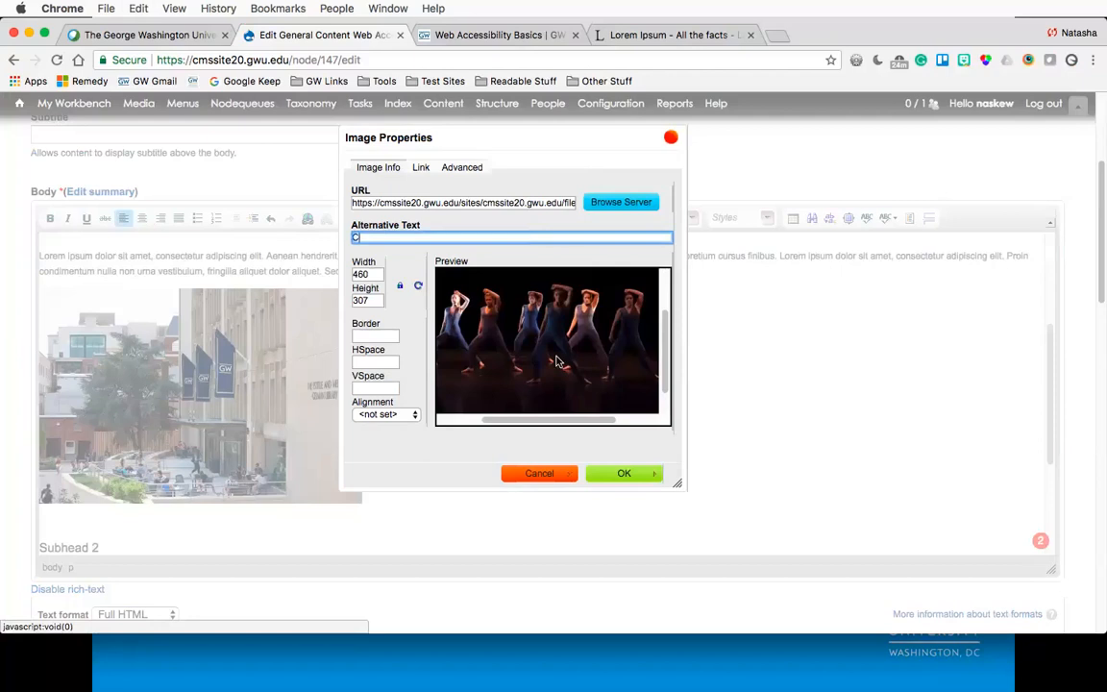
pyautogui.write('orcoran NEXT performance')
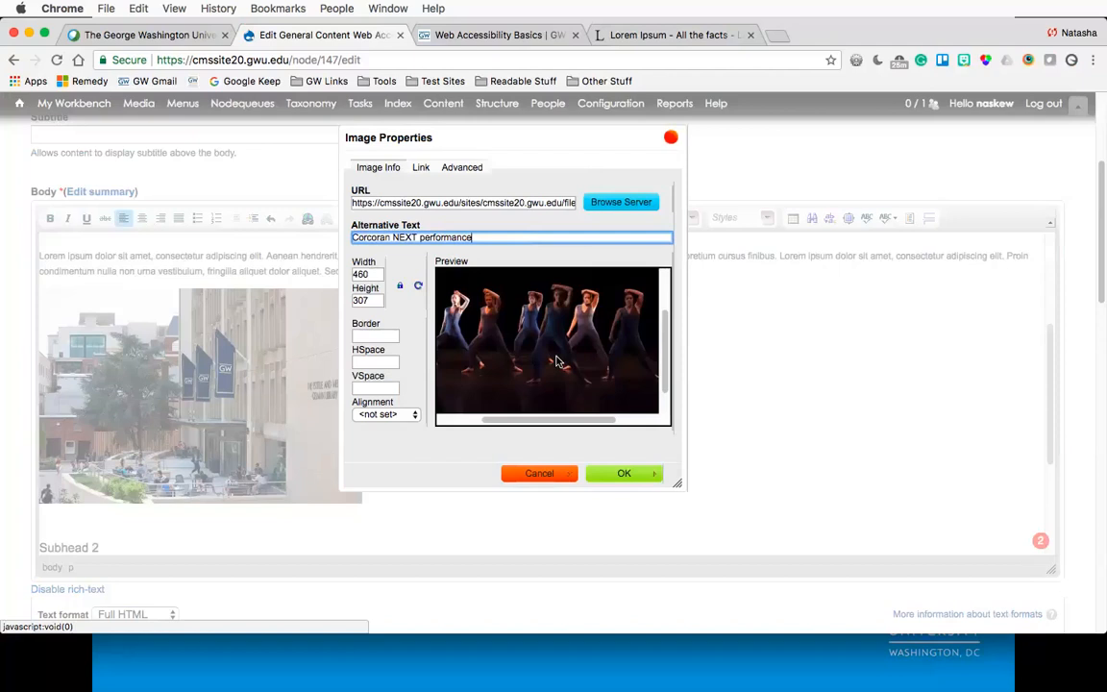
# - Set the alternative text to "Student dancers performing in a showcase" and confirm the image
pyautogui.press('super+a')
pyautogui.press('BackSpace')
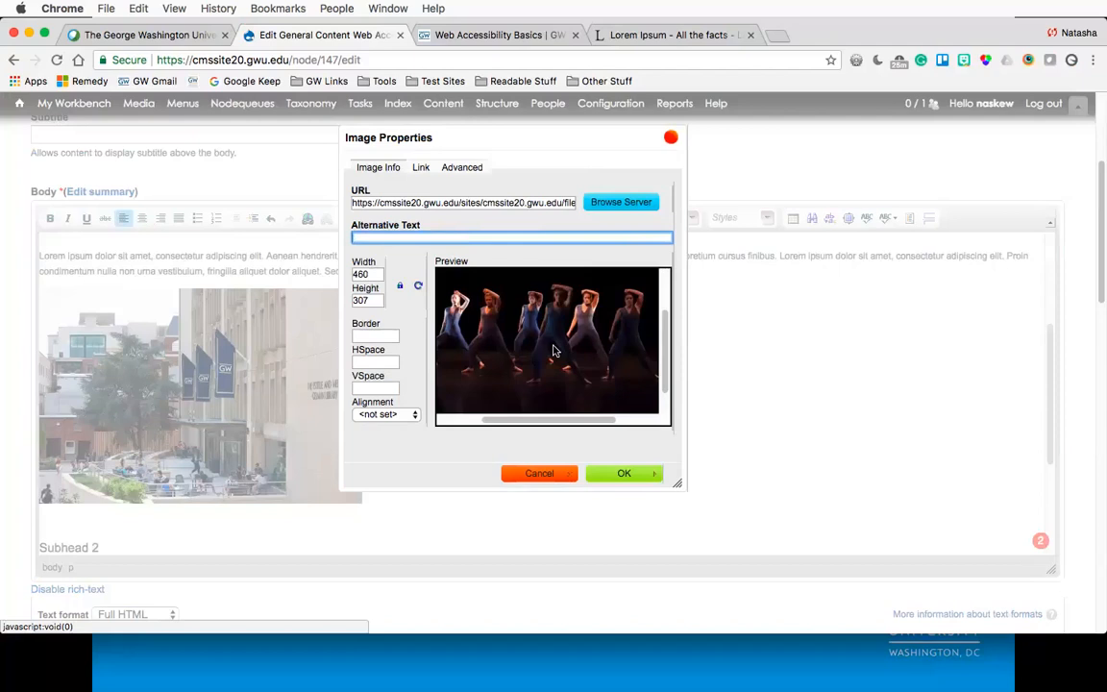
pyautogui.write('Students')
pyautogui.press('BackSpace')
pyautogui.write('dancers performing in ')
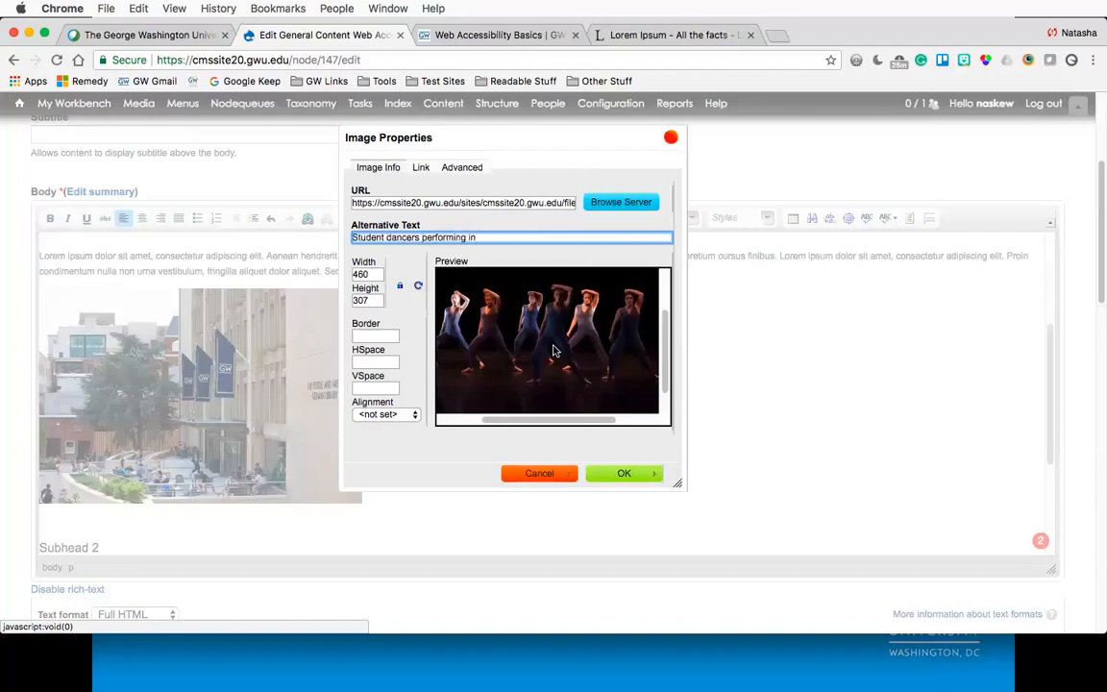
pyautogui.write('a showcase')
pyautogui.click(599, 475)
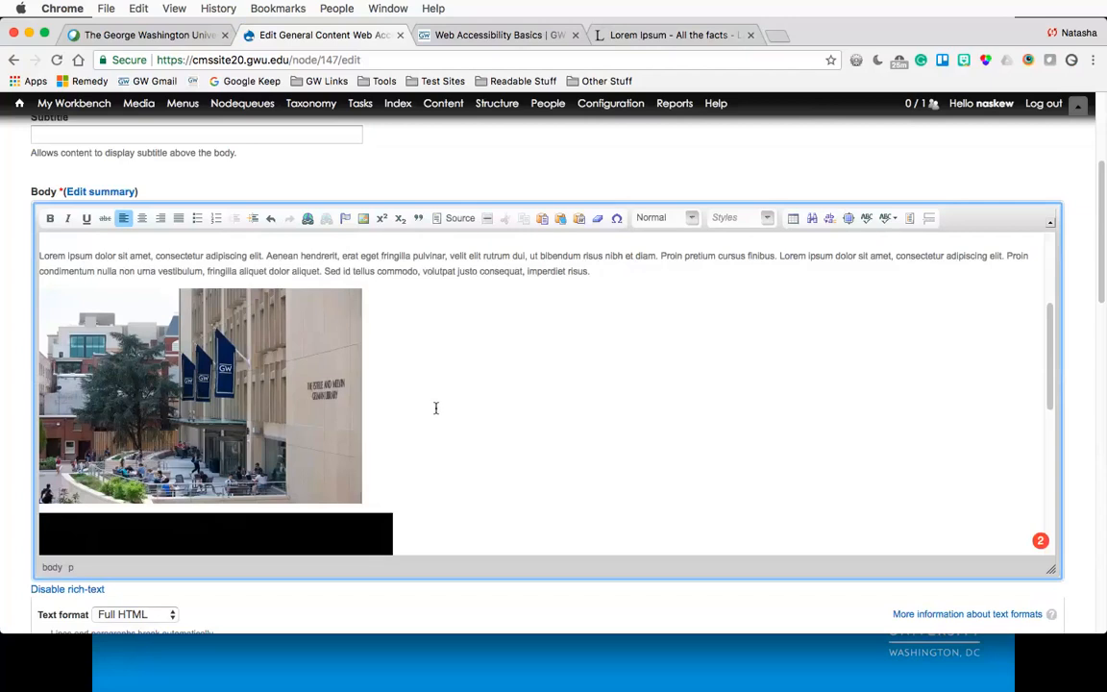
# - Examine the two inserted images in the editor by selecting and deselecting each one
pyautogui.scroll(-5, 435, 407)
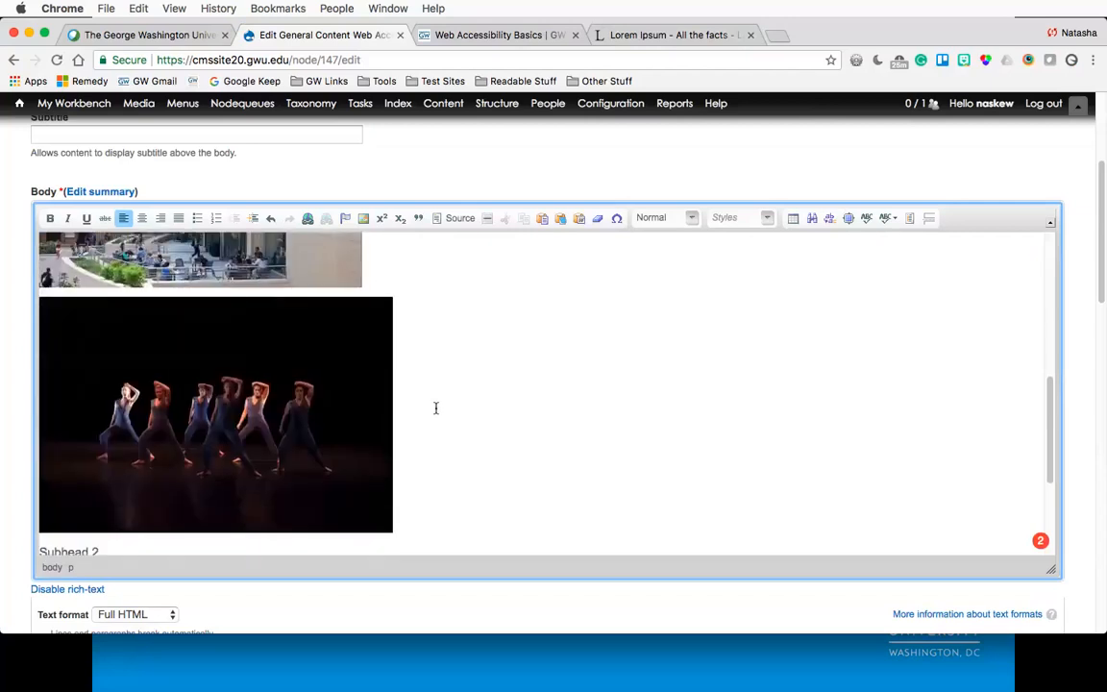
pyautogui.scroll(-1, 435, 408)
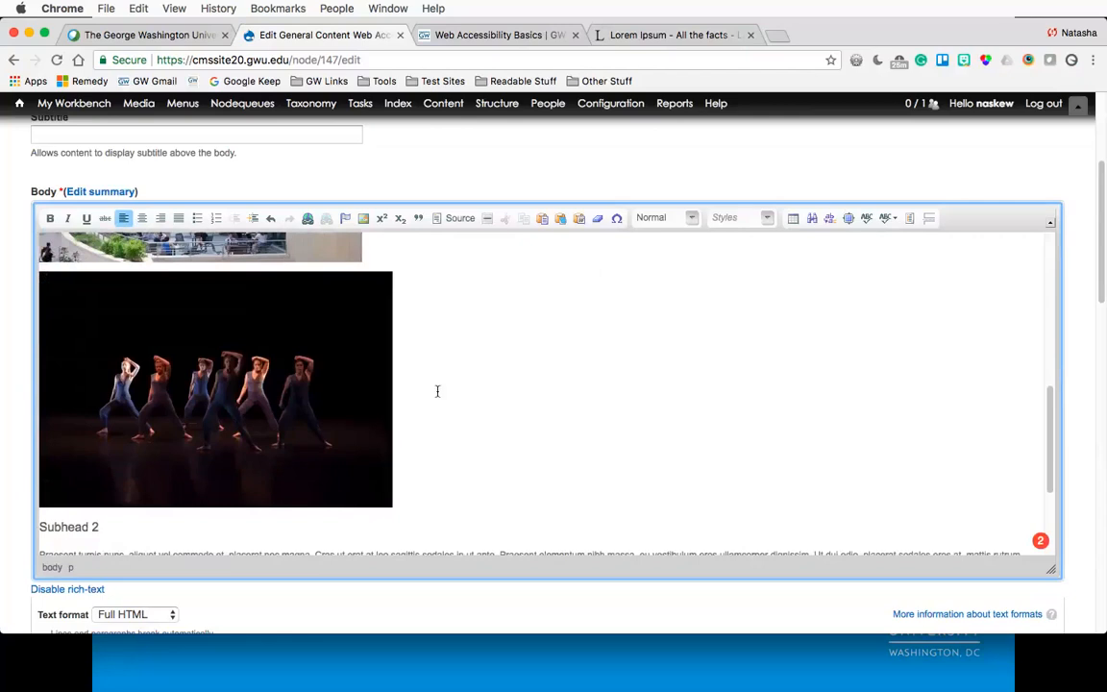
pyautogui.scroll(3, 437, 391)
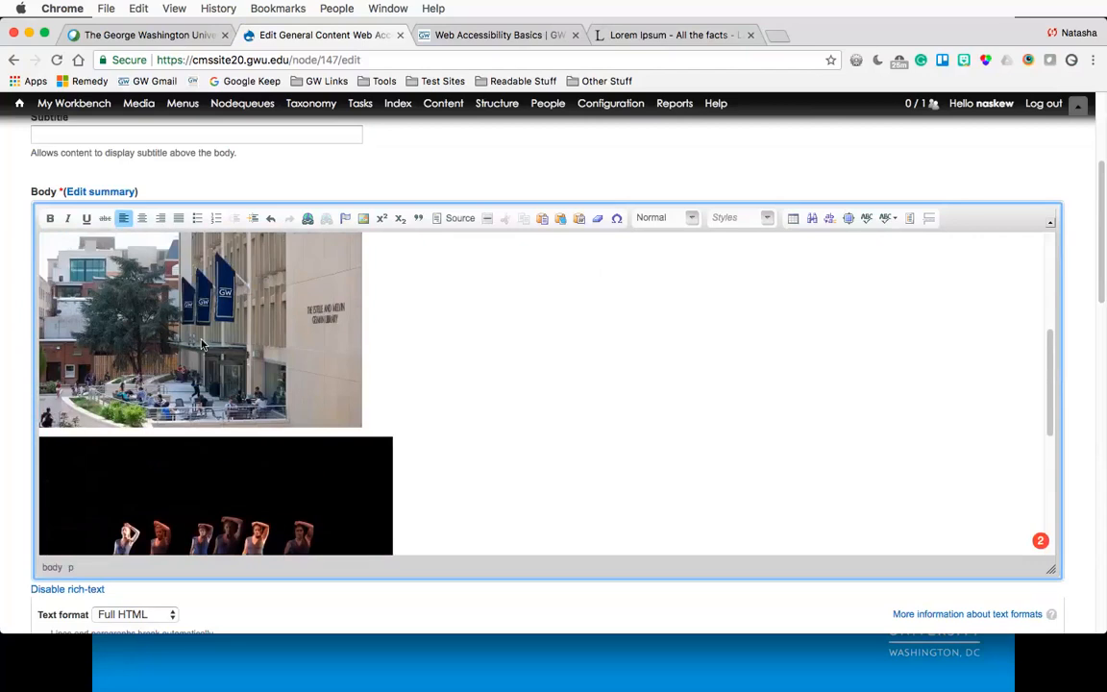
pyautogui.click(175, 339)
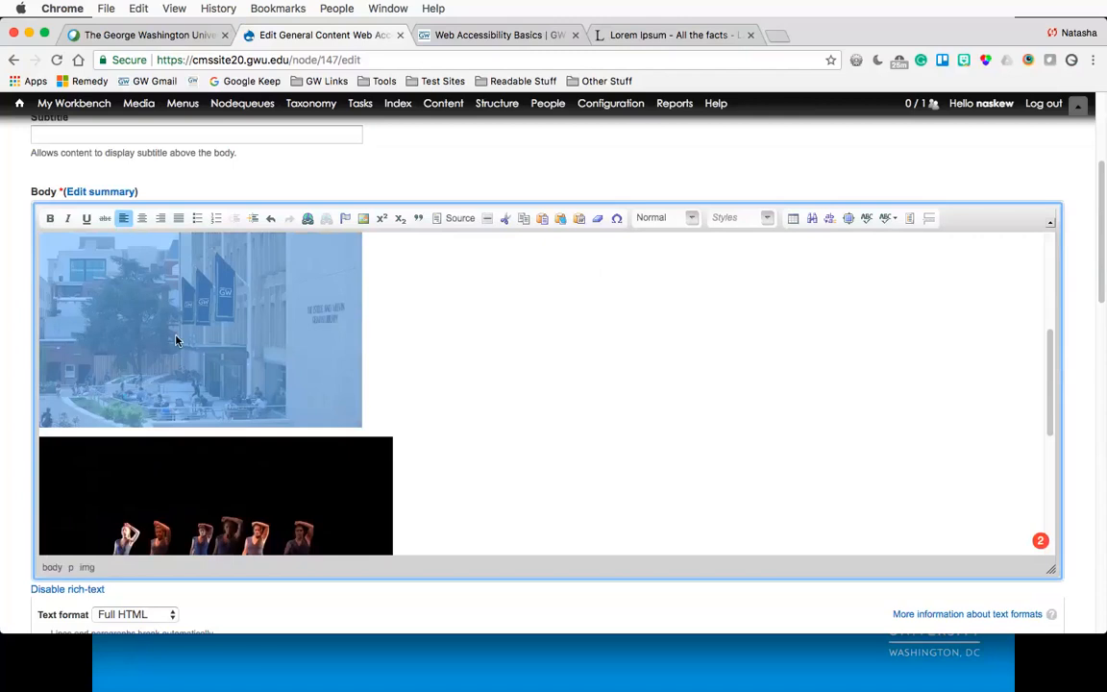
pyautogui.click(402, 306)
pyautogui.click(333, 320)
pyautogui.click(378, 322)
pyautogui.scroll(-1, 377, 321)
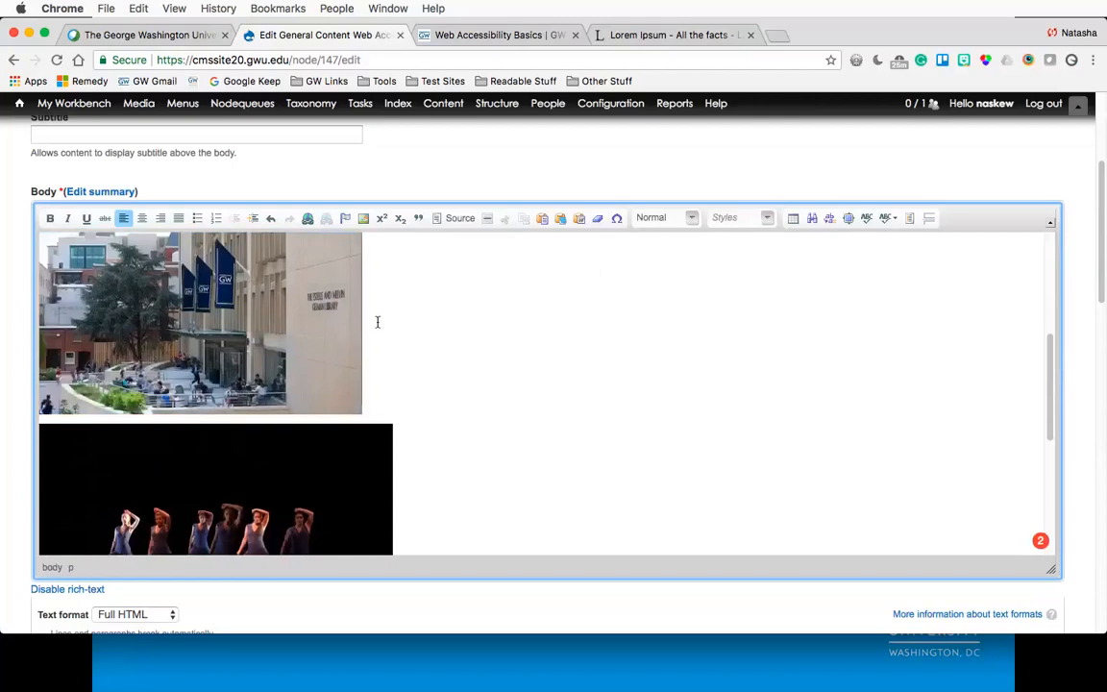
pyautogui.scroll(-5, 443, 338)
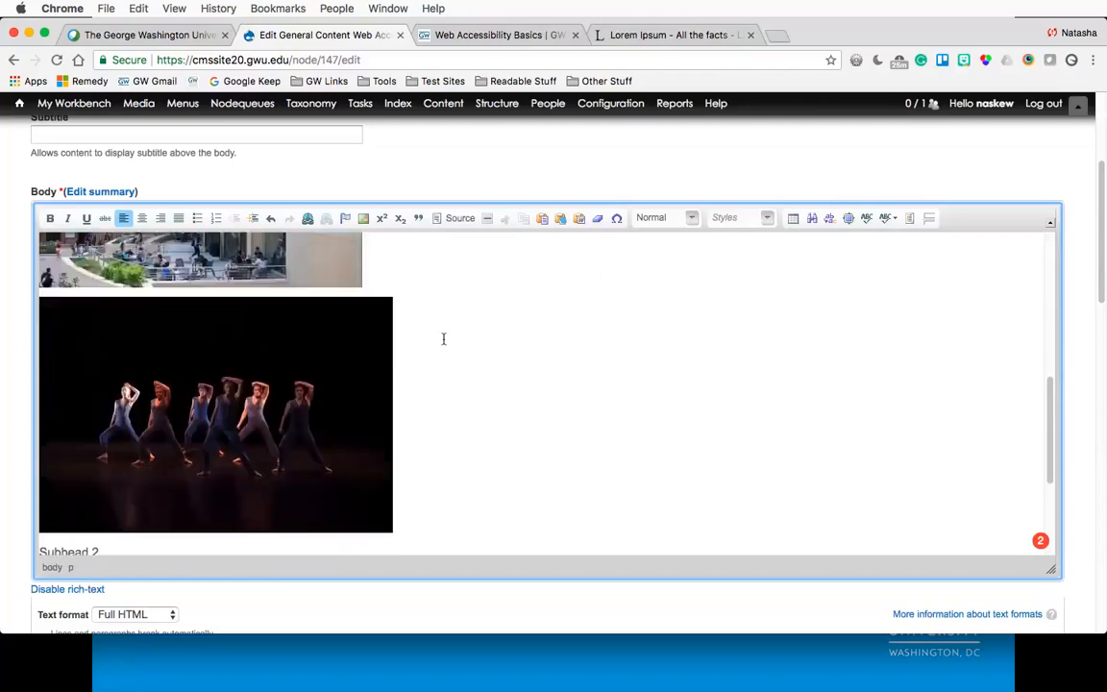
pyautogui.scroll(-1, 443, 338)
pyautogui.click(265, 415)
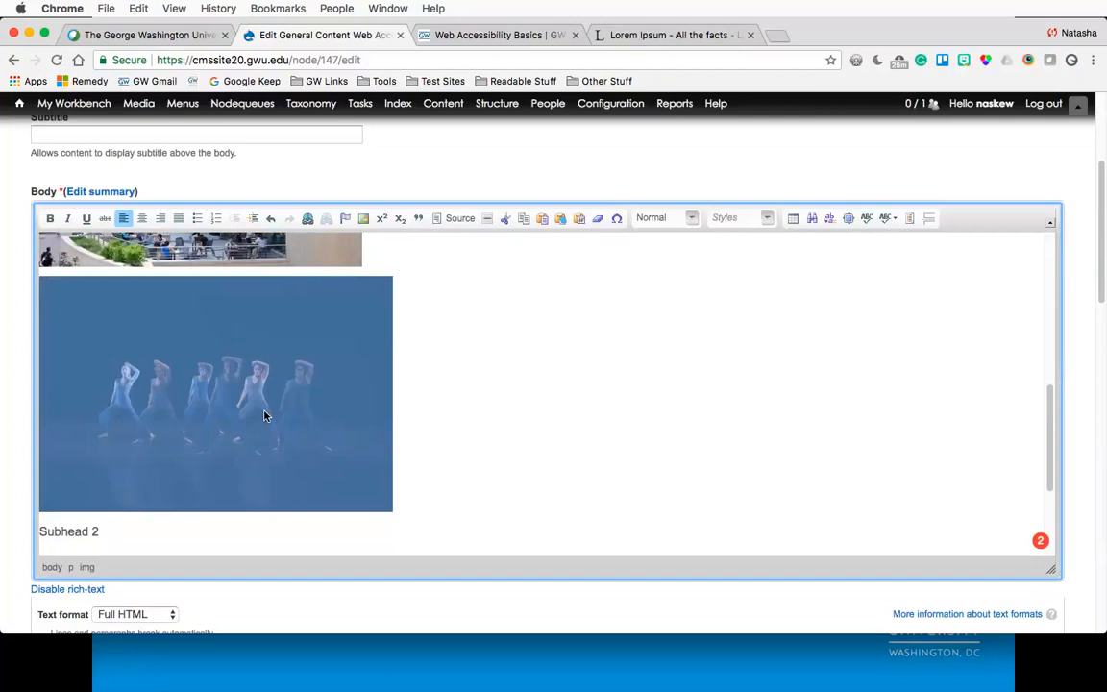
pyautogui.click(423, 414)
pyautogui.click(325, 407)
pyautogui.click(431, 414)
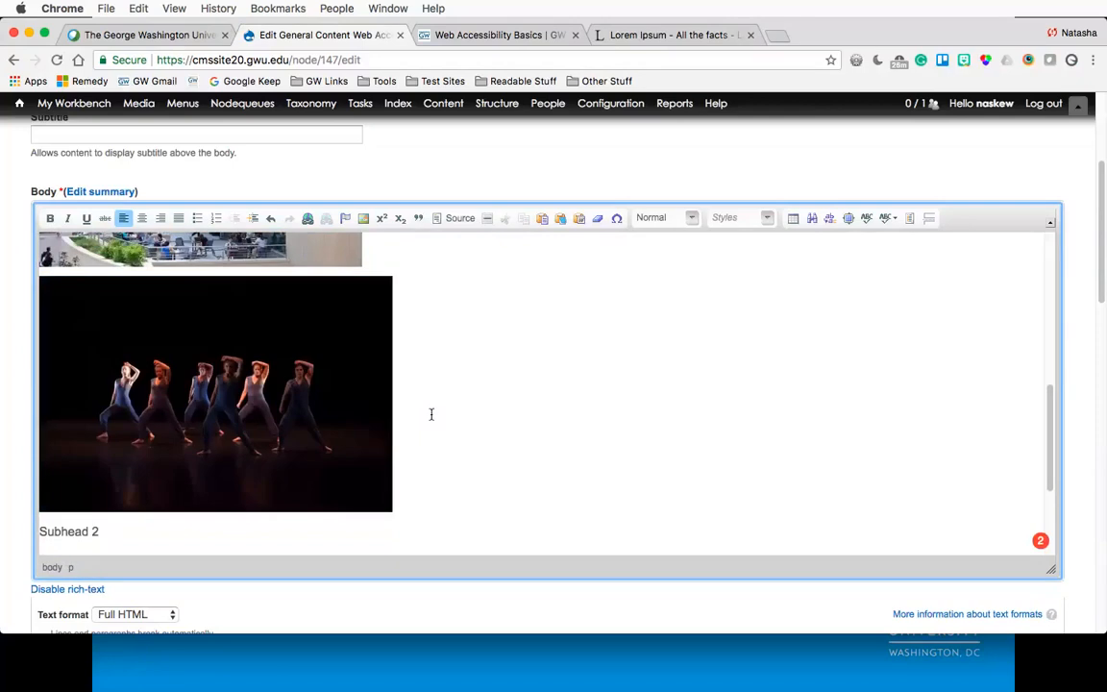
# - Add a new line below the dancer image and insert give.jpg from the image folder through the server file browser
pyautogui.press('Return')
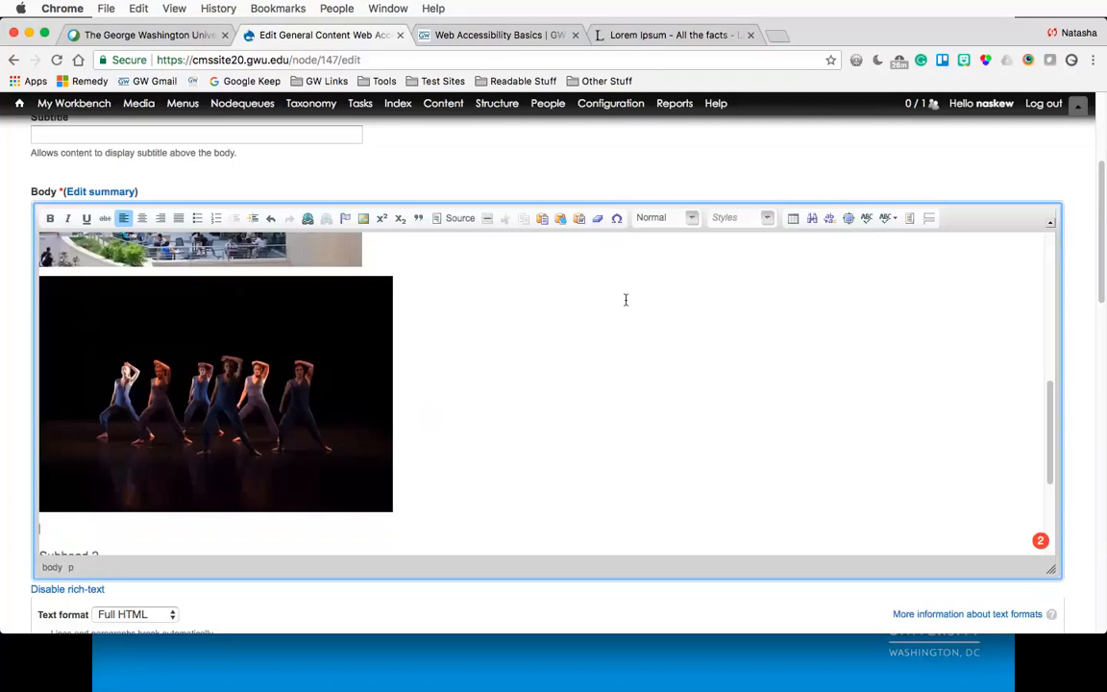
pyautogui.click(364, 219)
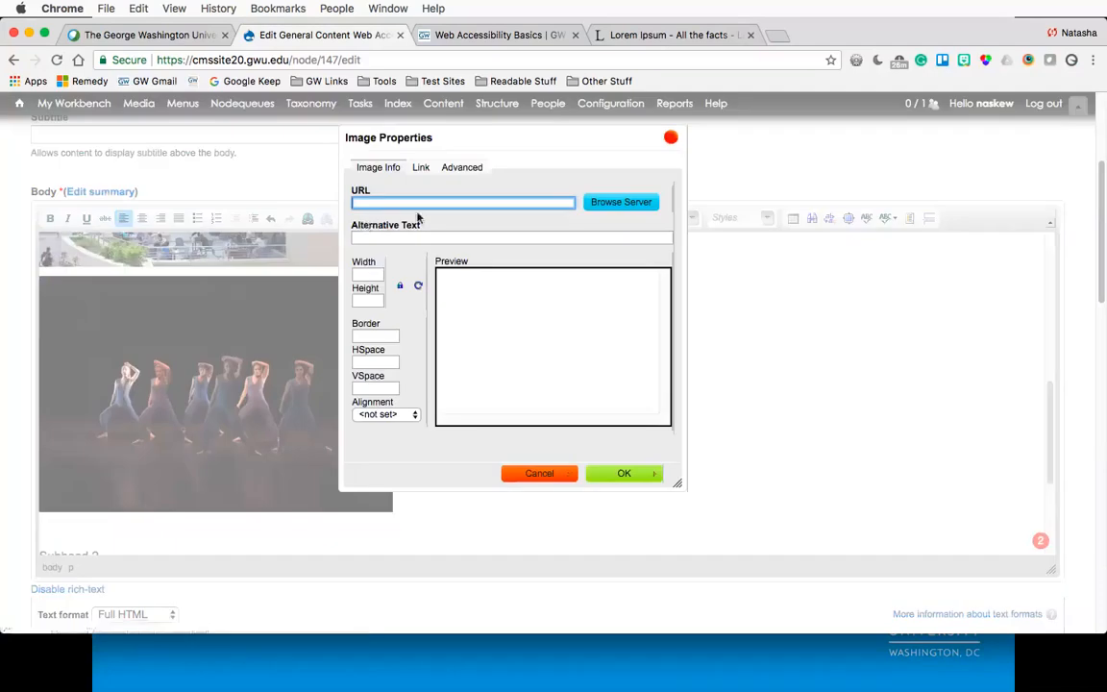
pyautogui.click(606, 203)
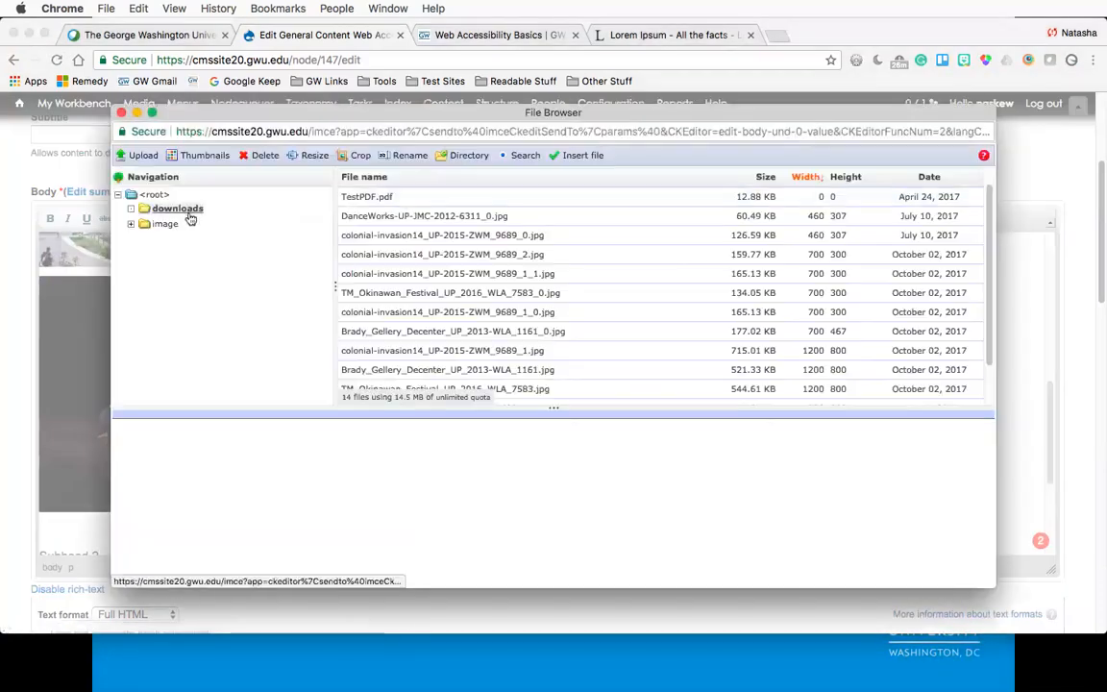
pyautogui.click(408, 200)
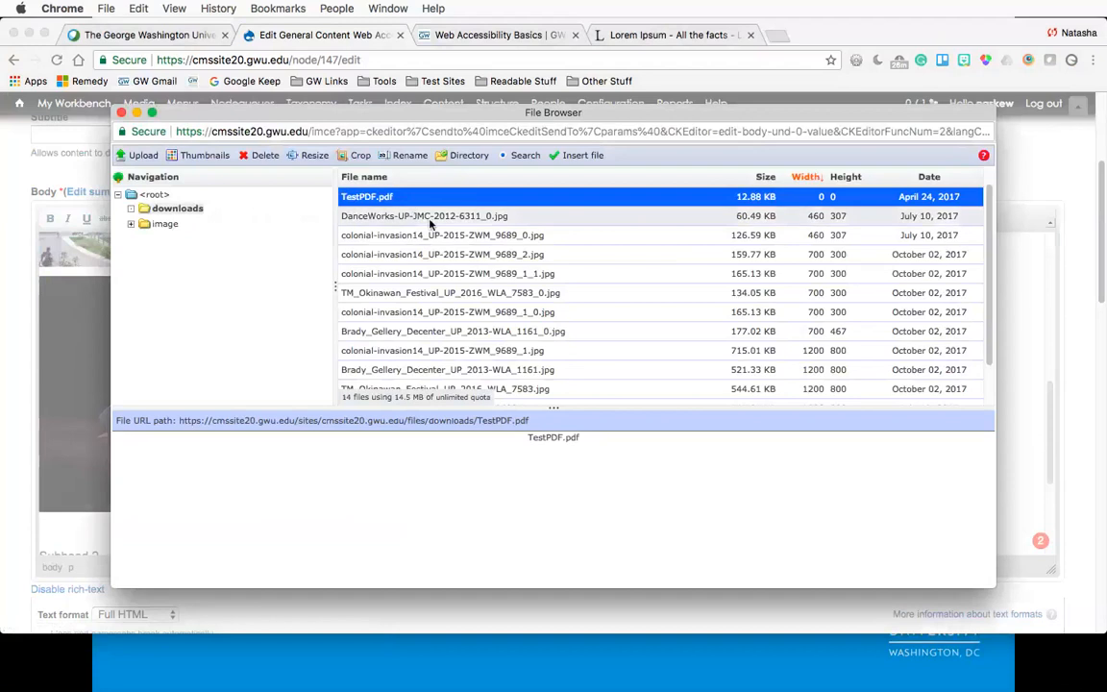
pyautogui.click(429, 219)
pyautogui.press('Down')
pyautogui.press('Down')
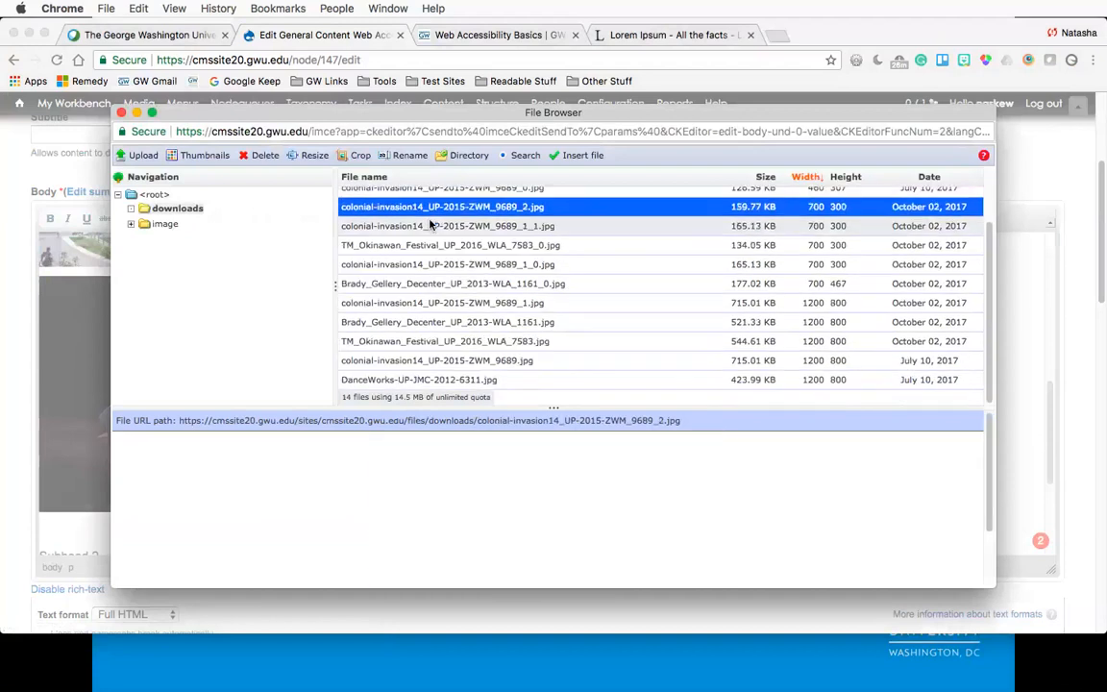
pyautogui.click(429, 225)
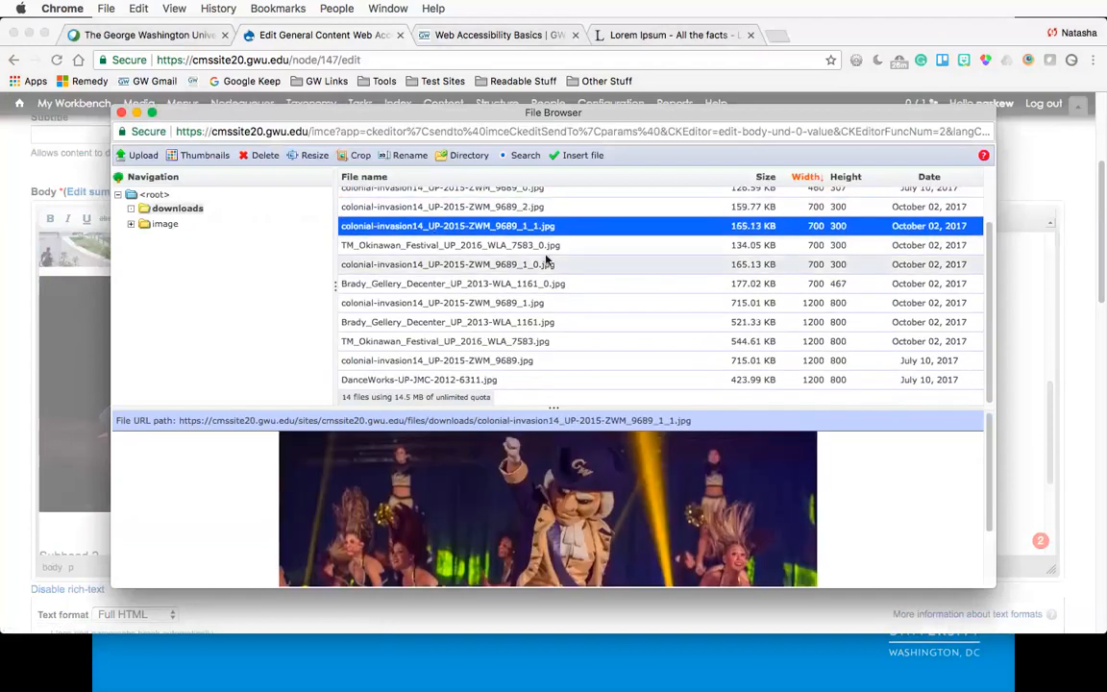
pyautogui.click(546, 264)
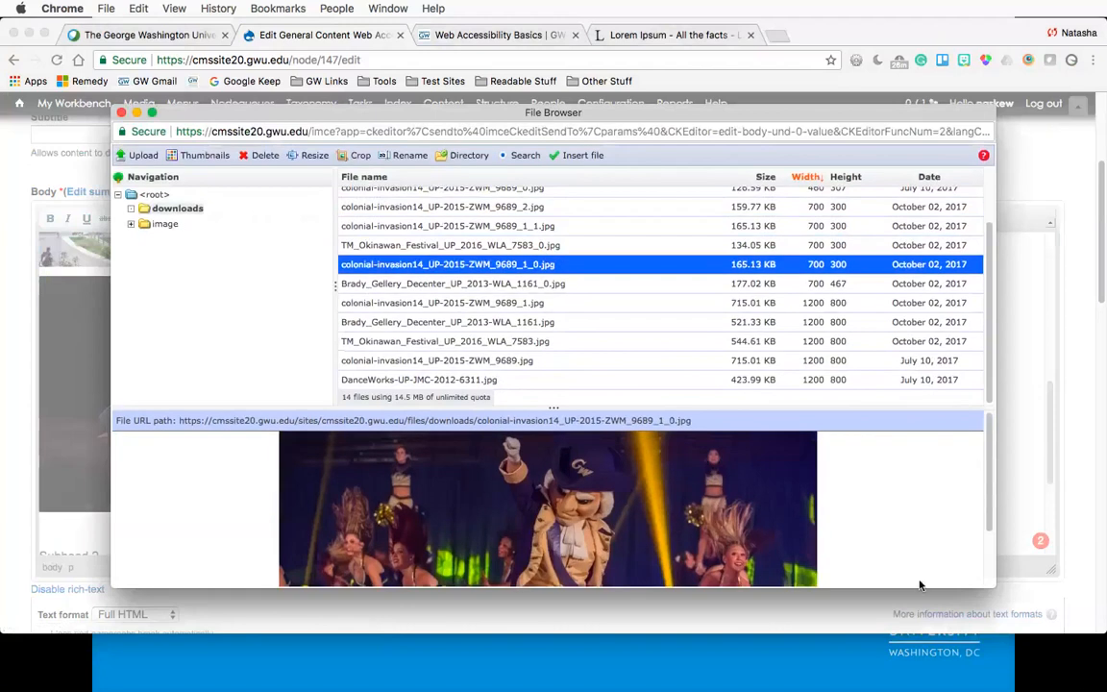
pyautogui.scroll(-2, 920, 582)
pyautogui.click(492, 340)
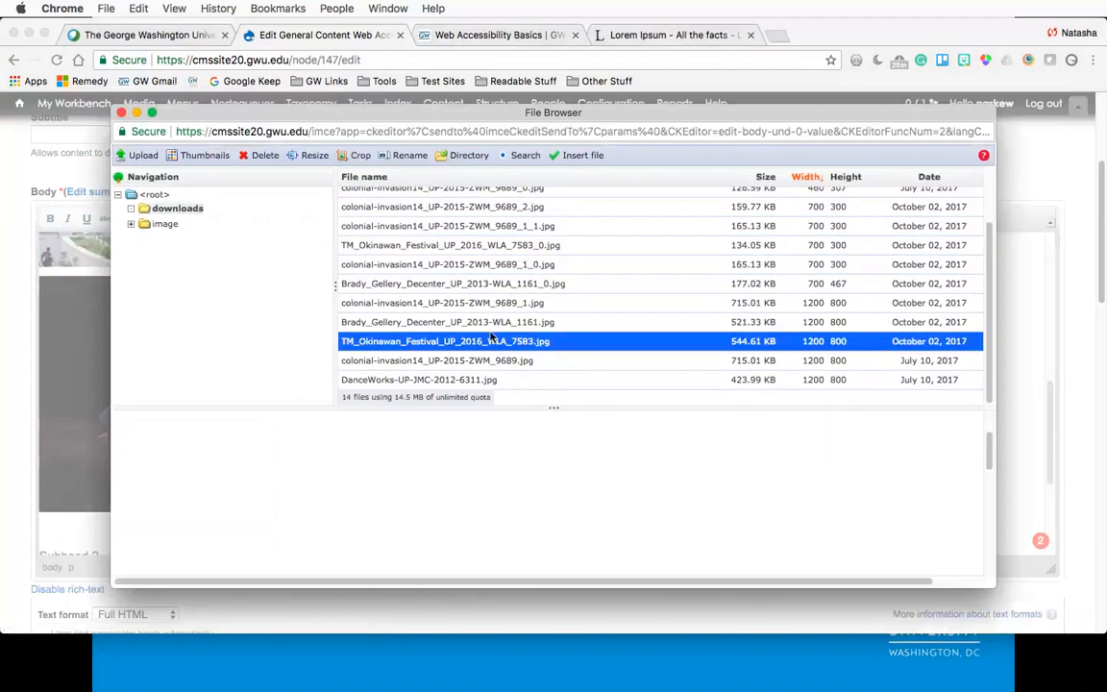
pyautogui.click(492, 359)
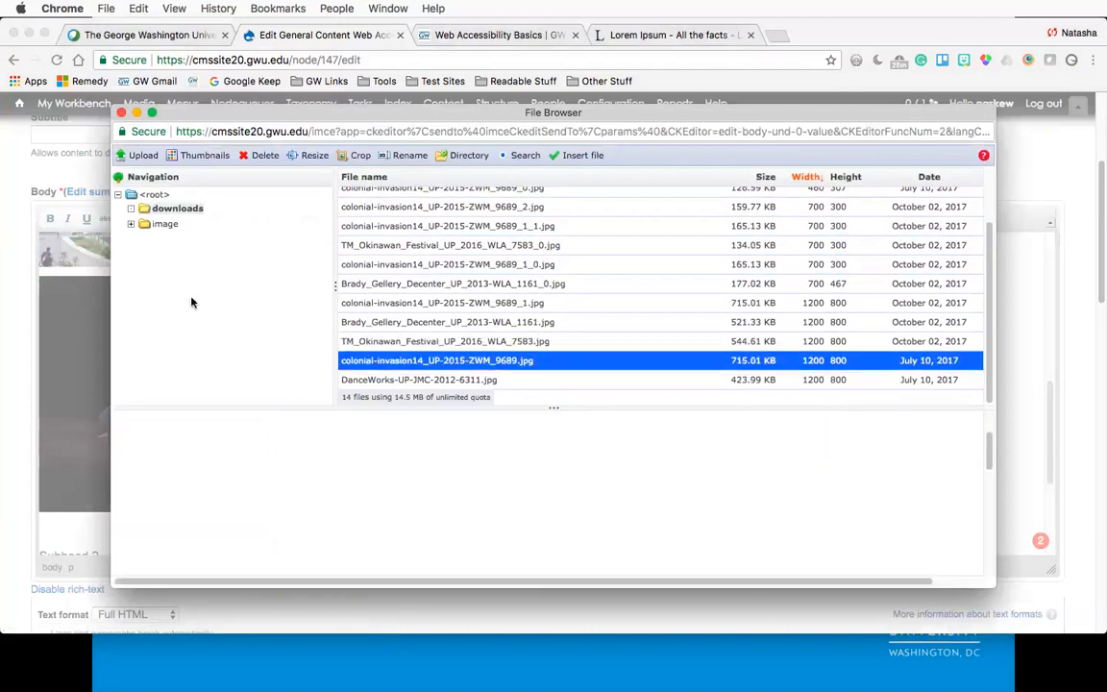
pyautogui.click(164, 223)
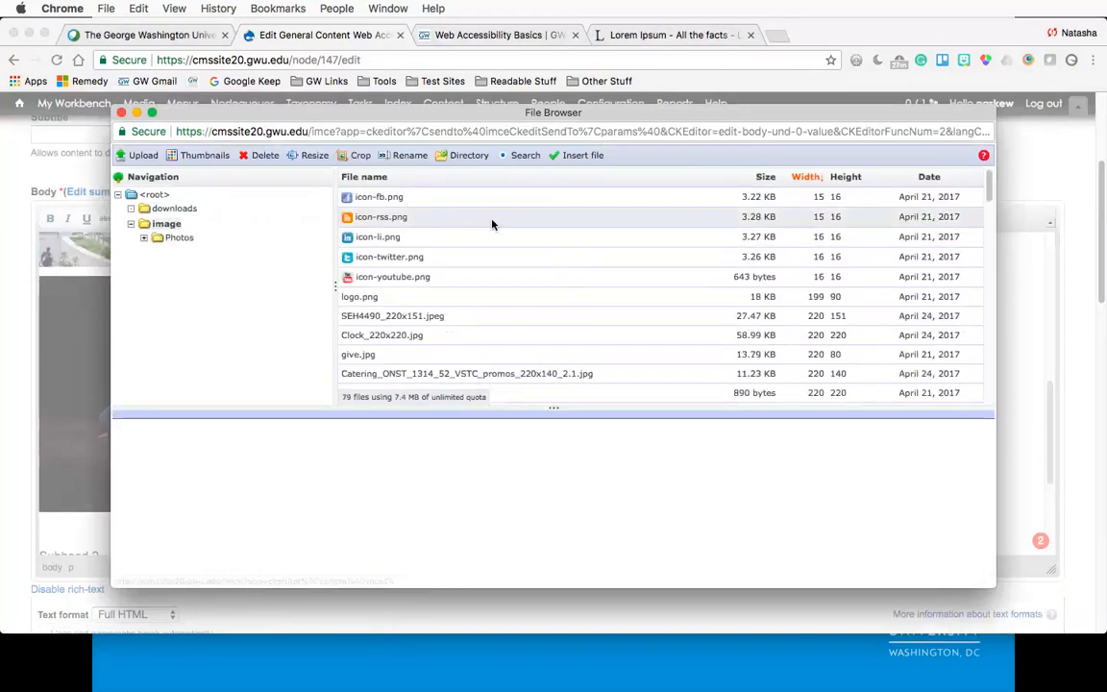
pyautogui.scroll(-4, 492, 224)
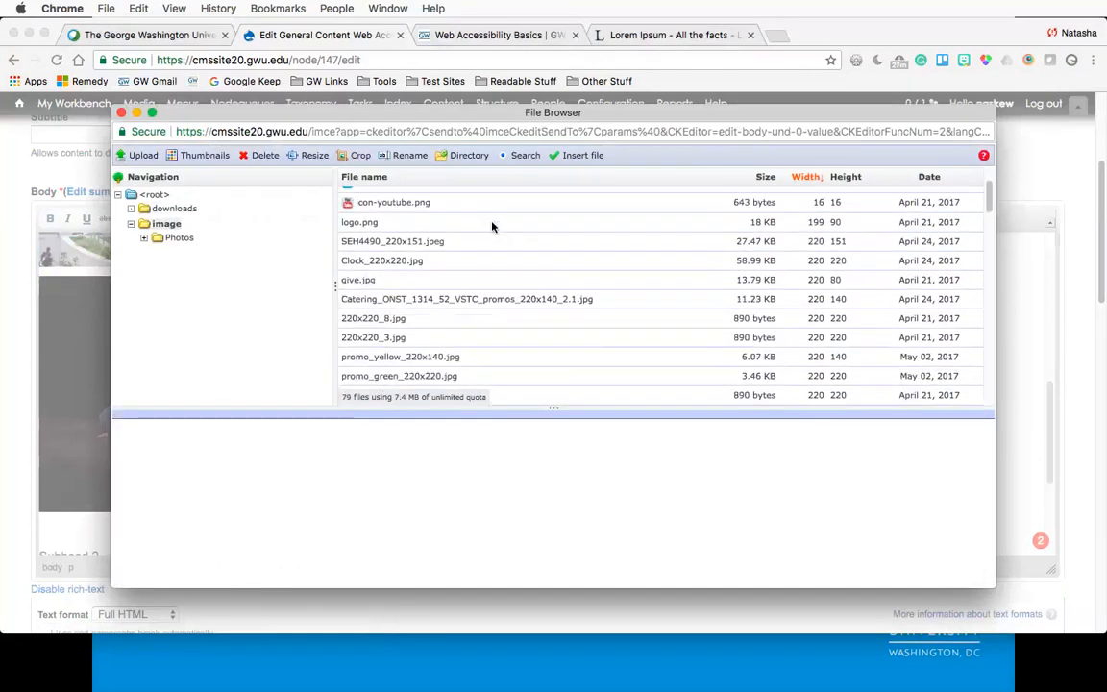
pyautogui.click(492, 224)
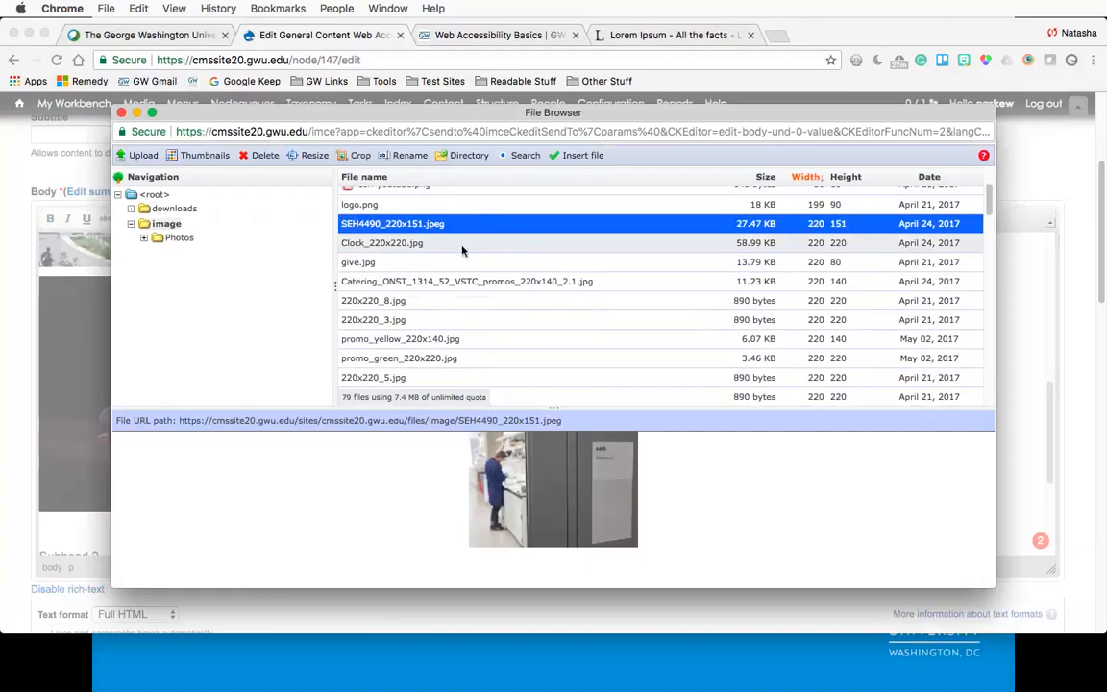
pyautogui.click(441, 263)
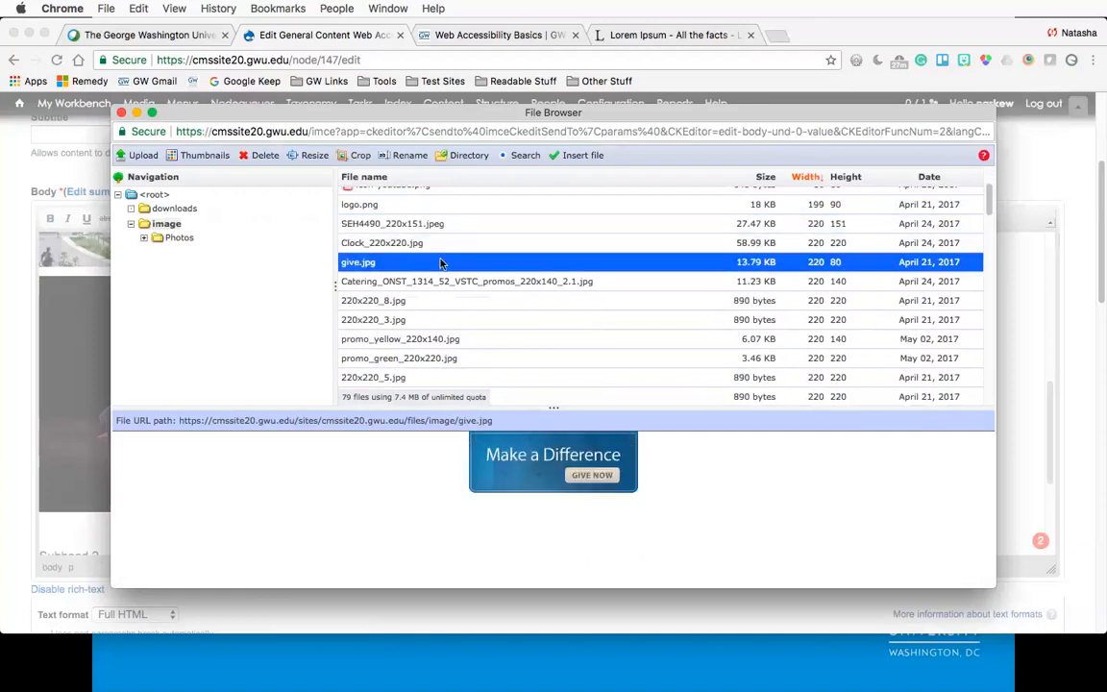
pyautogui.scroll(-1, 463, 280)
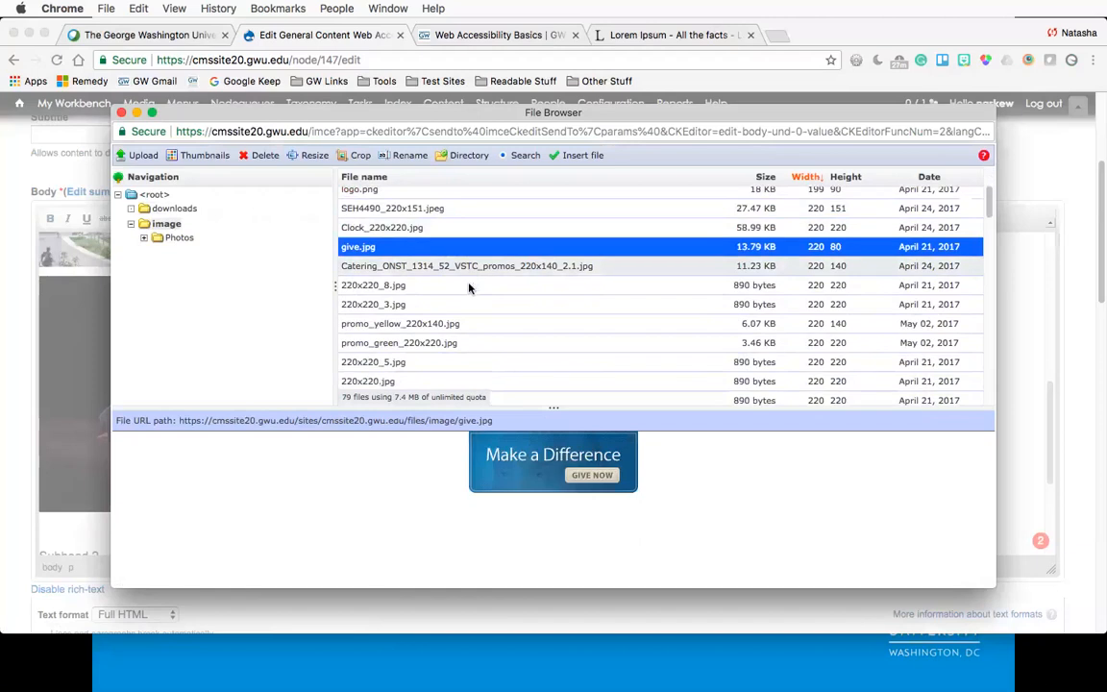
pyautogui.scroll(-10, 469, 287)
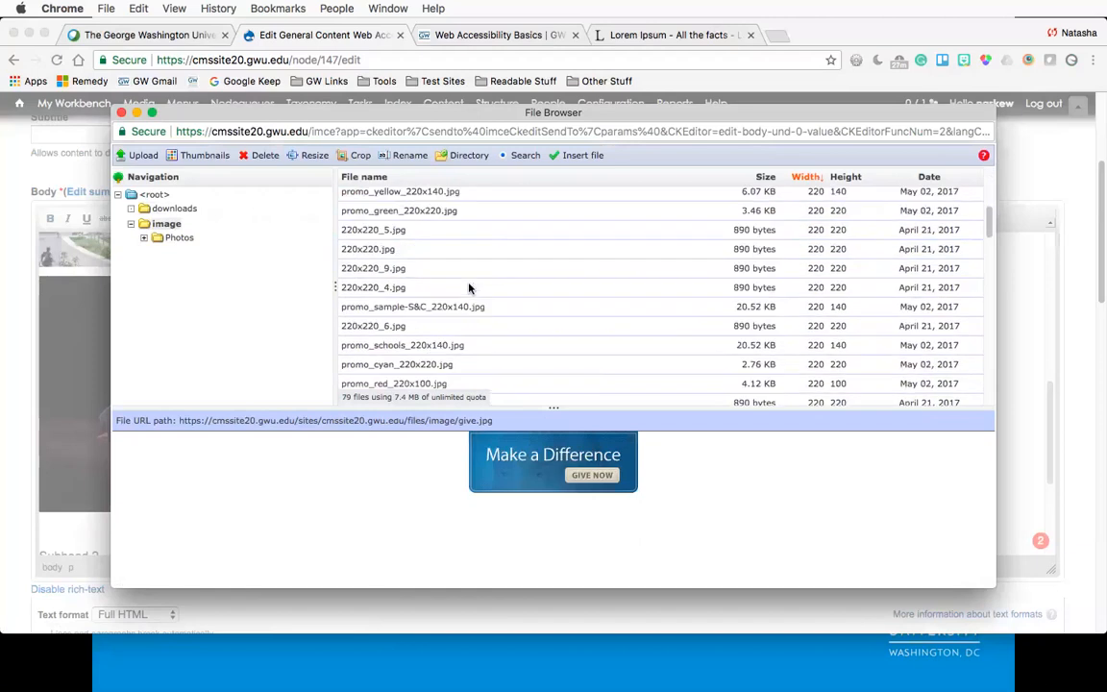
pyautogui.click(588, 157)
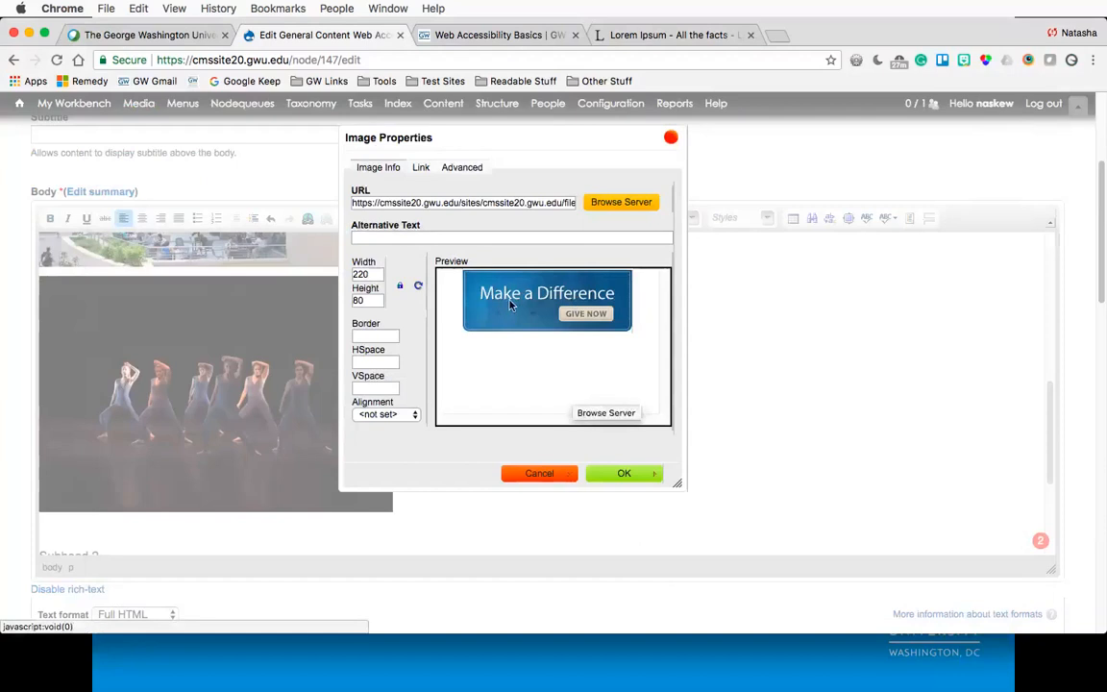
# - Set the banner image's alternative text to "Give Now: make a difference" and confirm the image
pyautogui.click(376, 239)
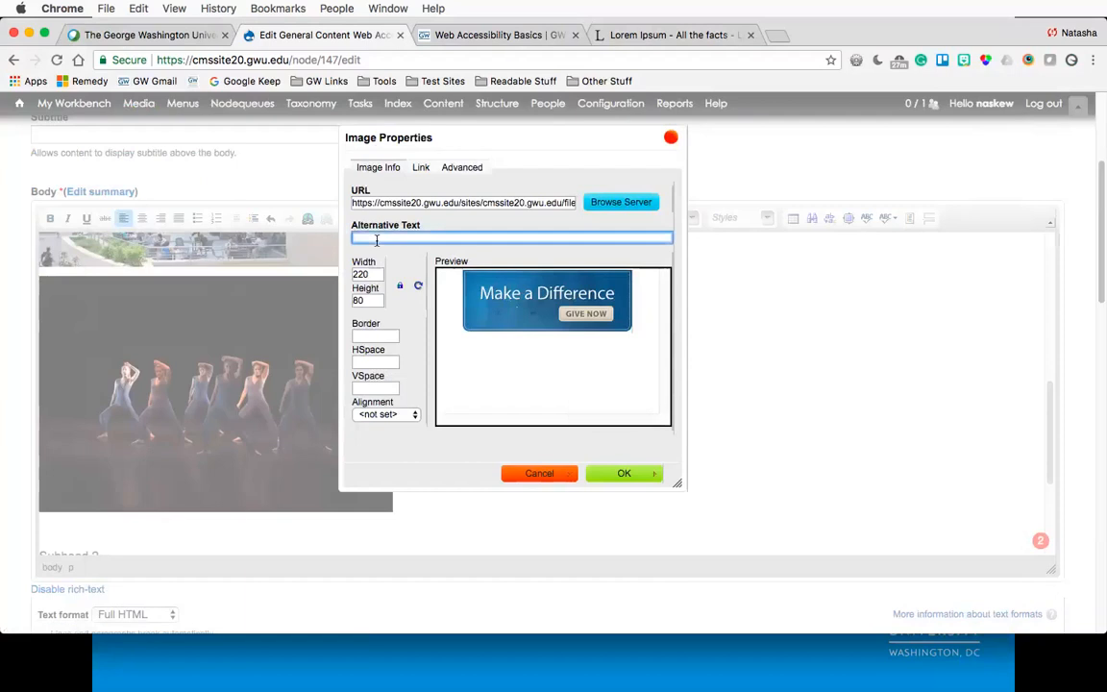
pyautogui.write('Give Now: make a difference')
pyautogui.click(625, 474)
# - Set the page's moderation state to Published and save the page
pyautogui.scroll(-3, 574, 382)
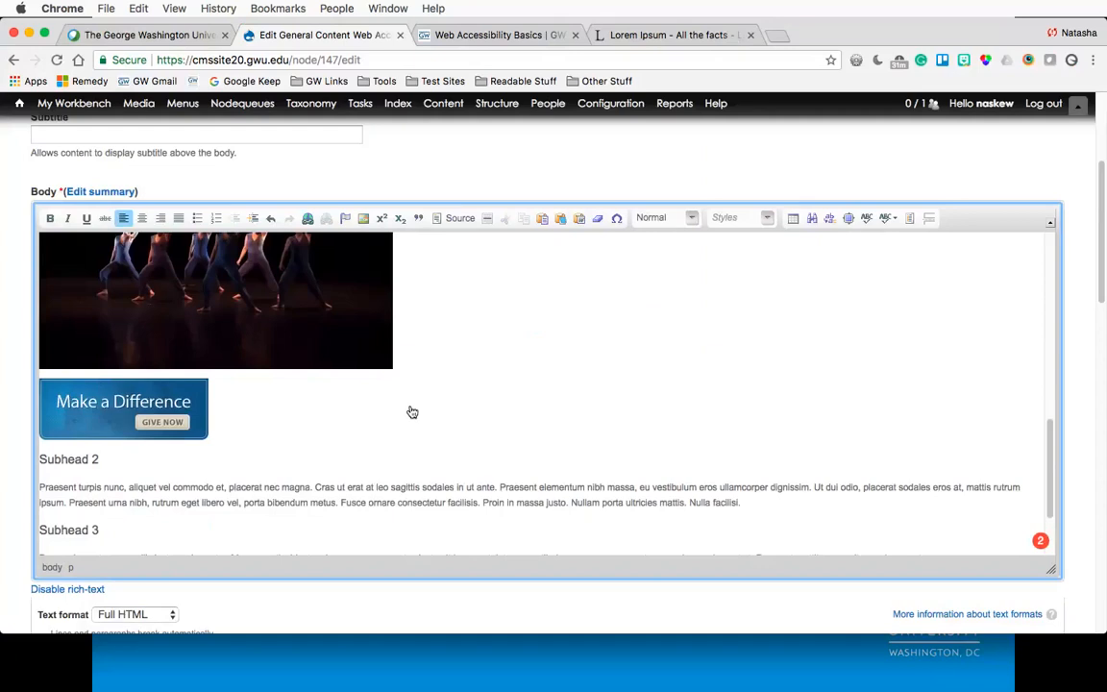
pyautogui.scroll(1, 413, 412)
pyautogui.scroll(10, 412, 412)
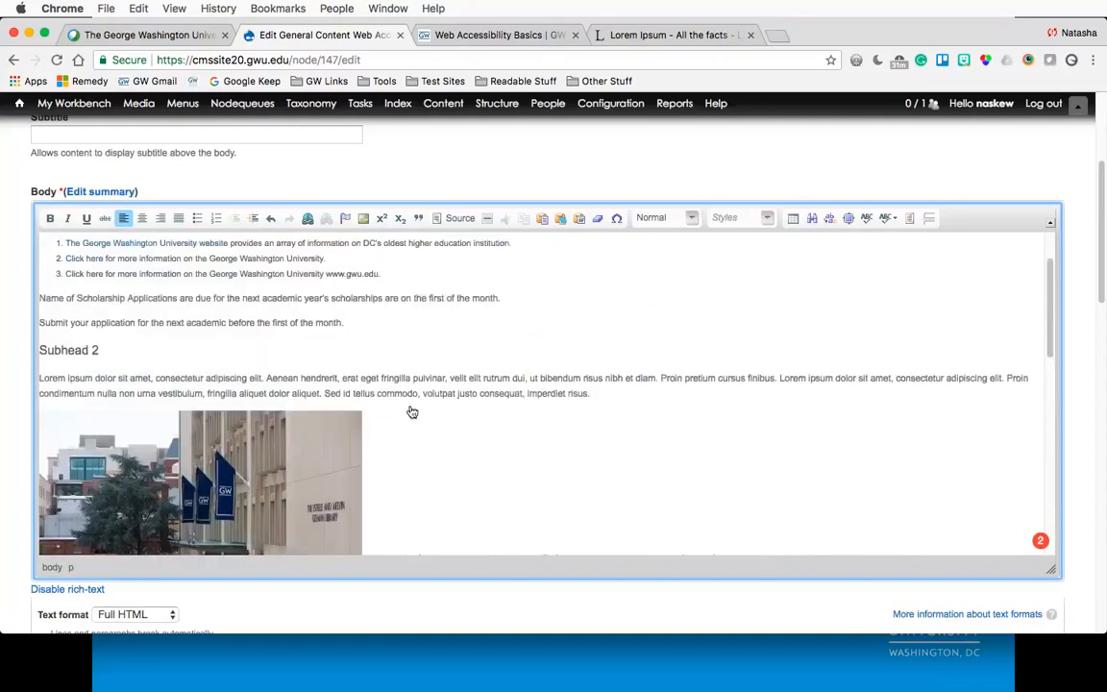
pyautogui.scroll(-10, 19, 326)
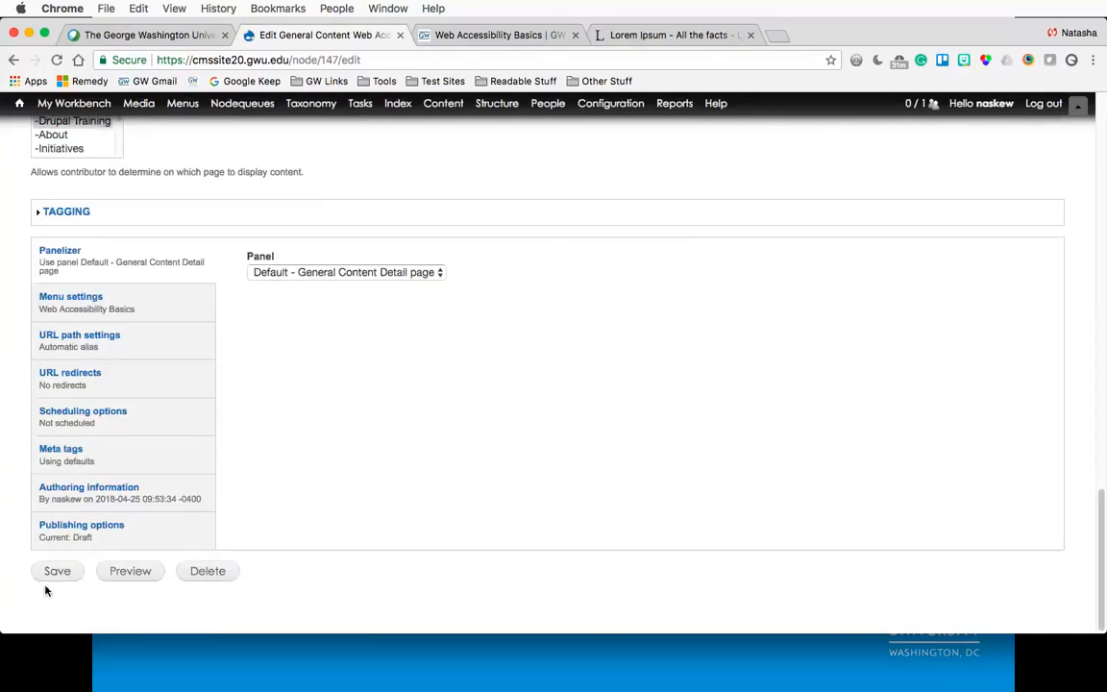
pyautogui.click(151, 524)
pyautogui.click(303, 457)
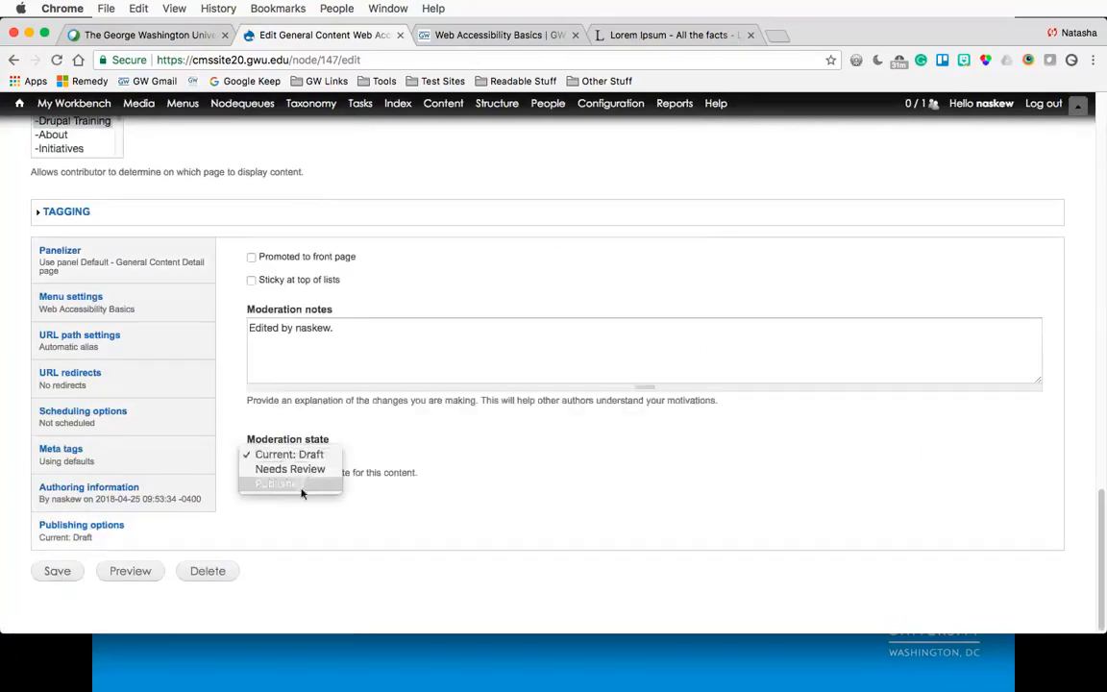
pyautogui.click(281, 481)
pyautogui.click(58, 571)
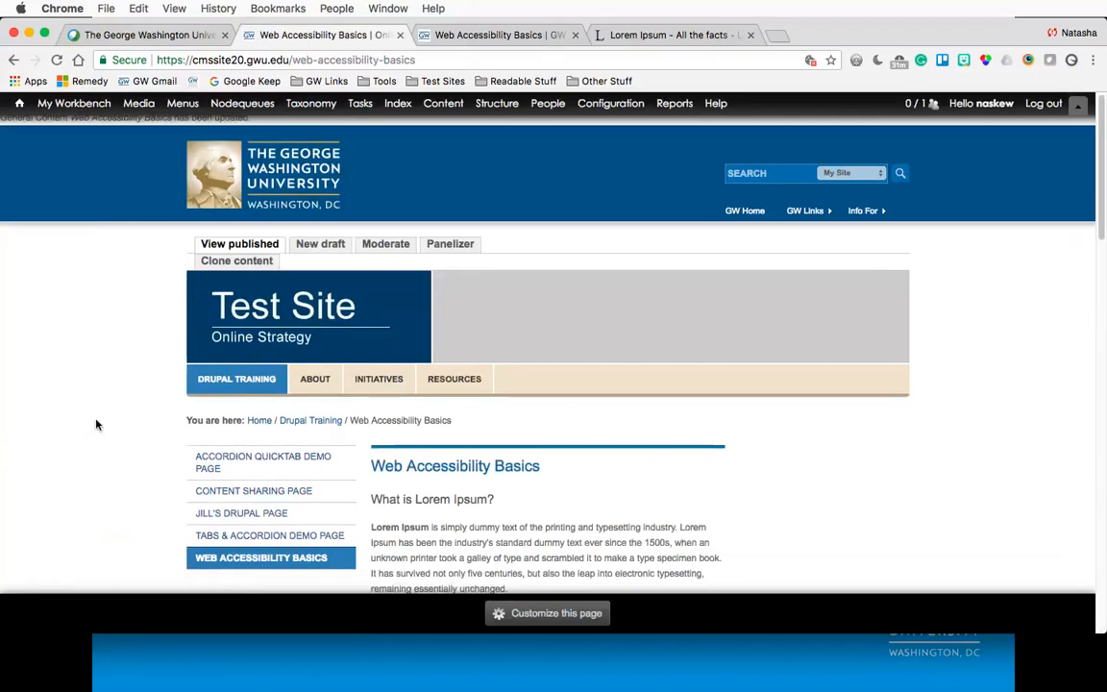
# - Examine the published page's headings by highlighting each heading in turn
pyautogui.scroll(-4, 96, 424)
pyautogui.moveTo(382, 323); pyautogui.dragTo(477, 324)
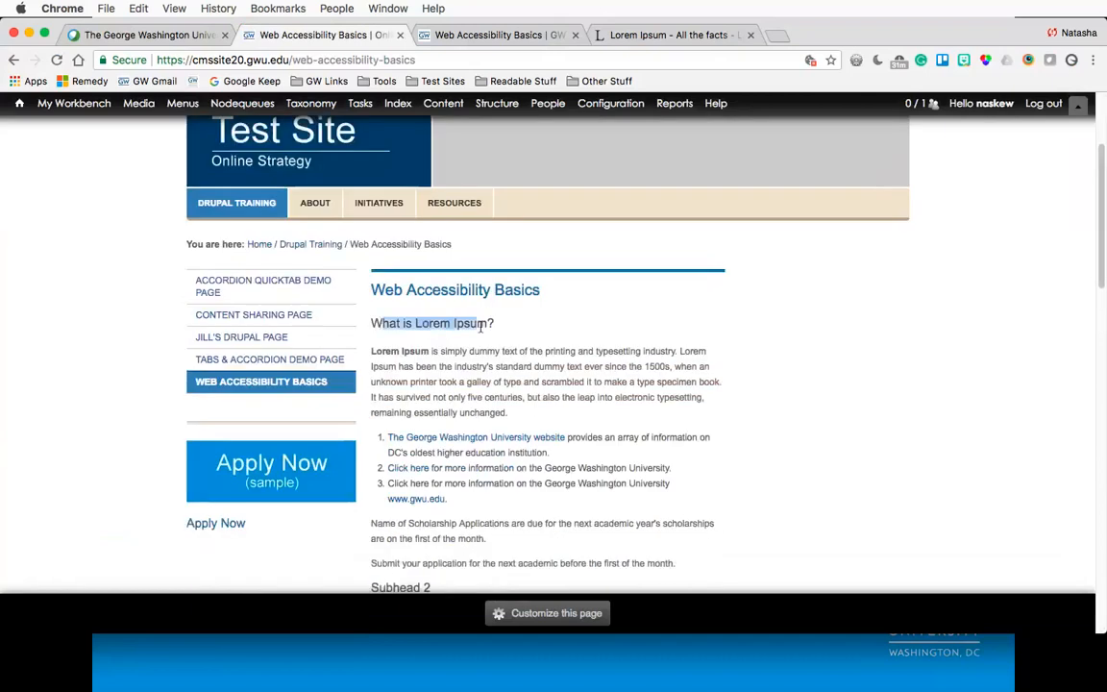
pyautogui.scroll(-3, 481, 327)
pyautogui.scroll(-3, 482, 326)
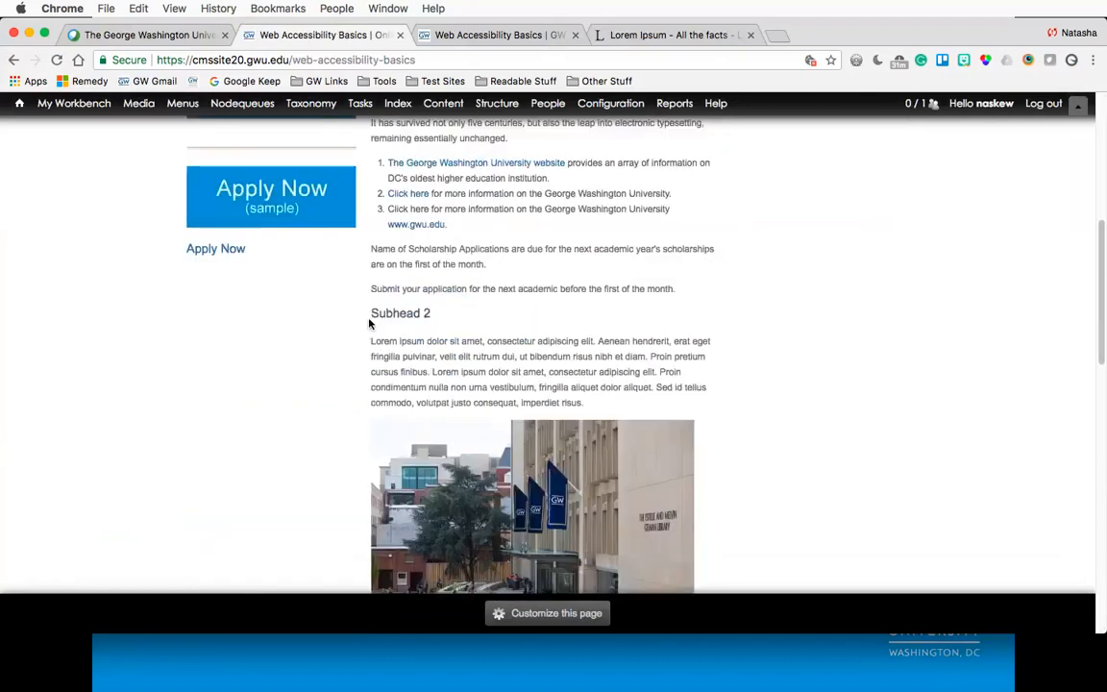
pyautogui.moveTo(371, 314); pyautogui.dragTo(425, 316)
pyautogui.click(457, 314)
pyautogui.scroll(5, 458, 314)
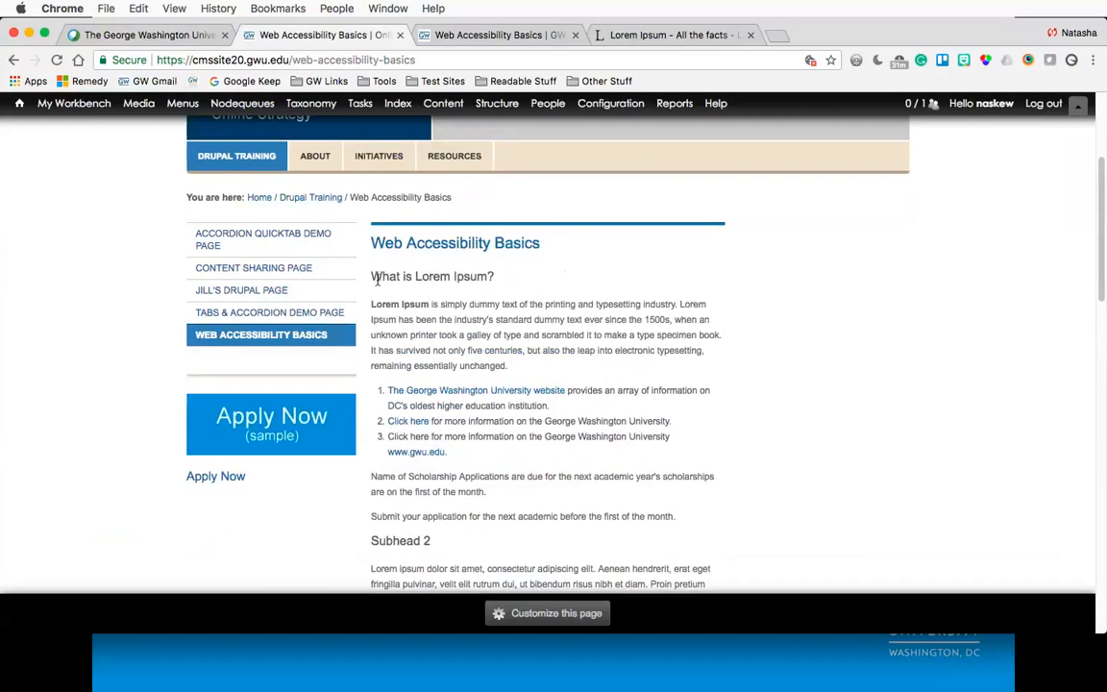
pyautogui.moveTo(381, 277); pyautogui.dragTo(488, 277)
pyautogui.scroll(-3, 487, 277)
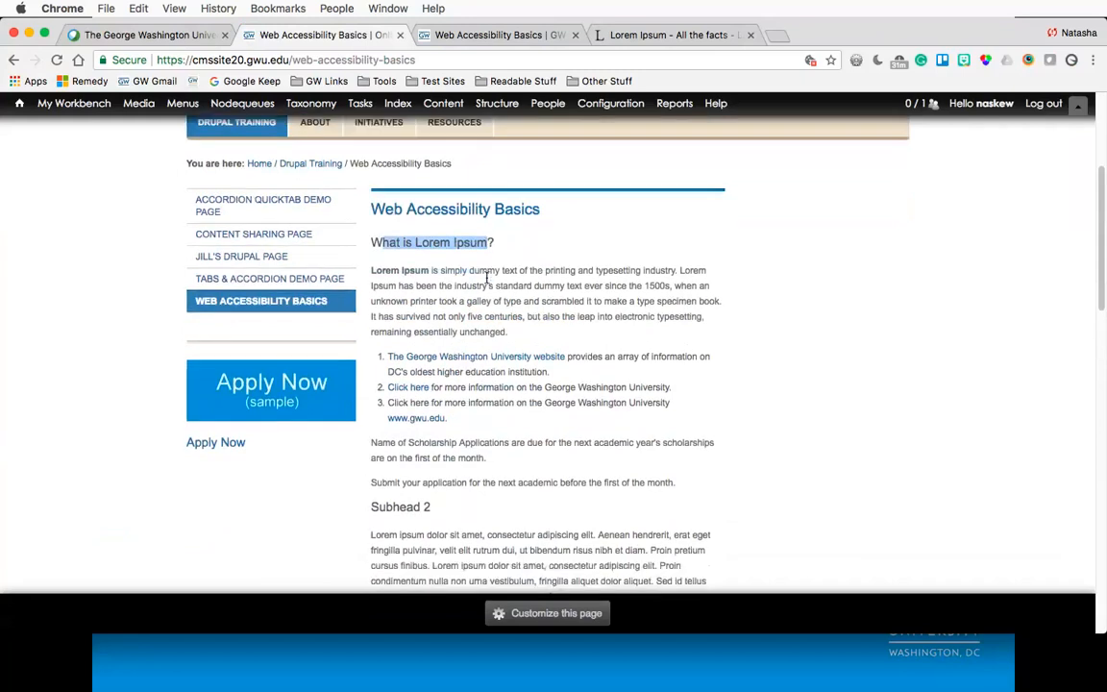
pyautogui.moveTo(371, 468); pyautogui.dragTo(434, 471)
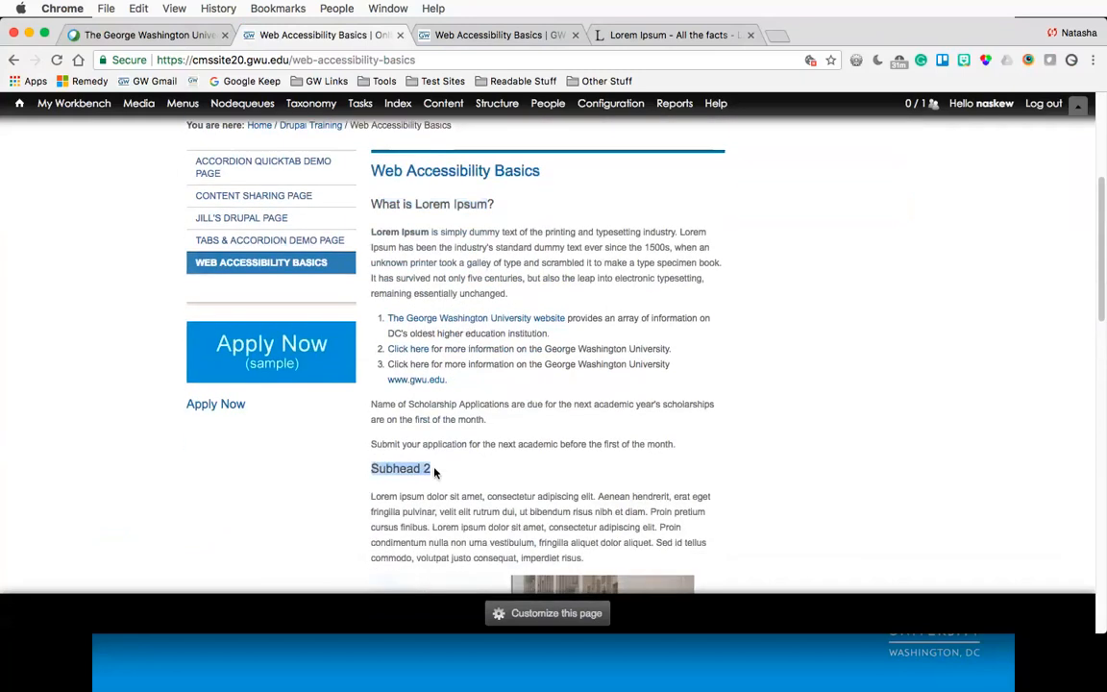
pyautogui.scroll(-10, 434, 472)
pyautogui.scroll(-6, 435, 472)
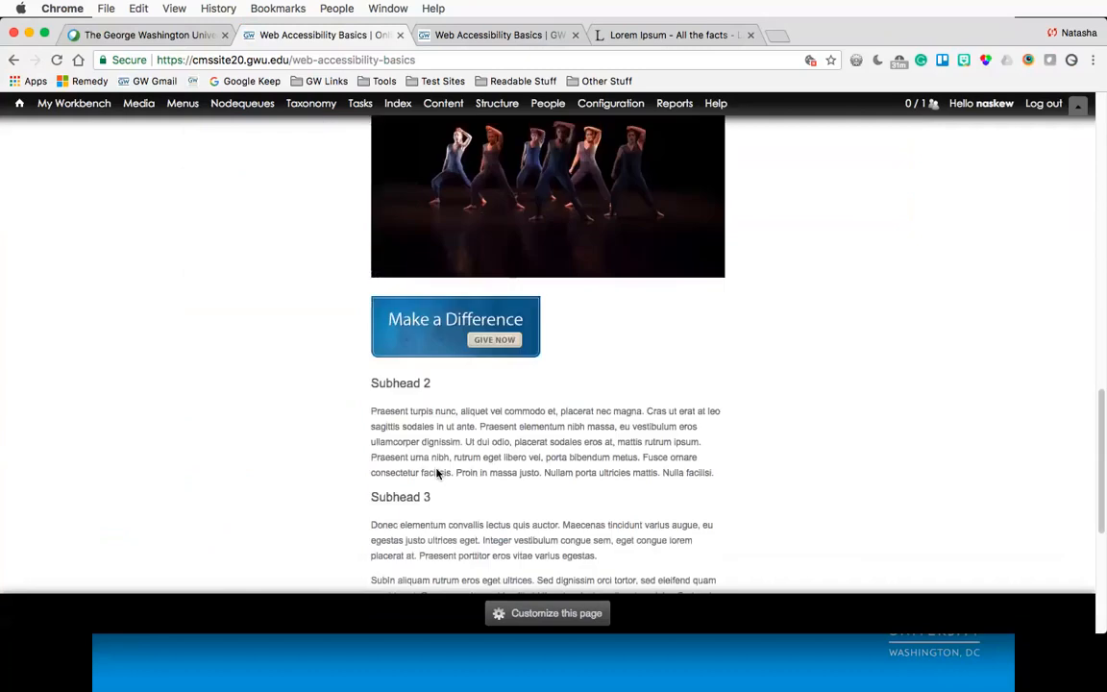
pyautogui.moveTo(381, 367); pyautogui.dragTo(431, 367)
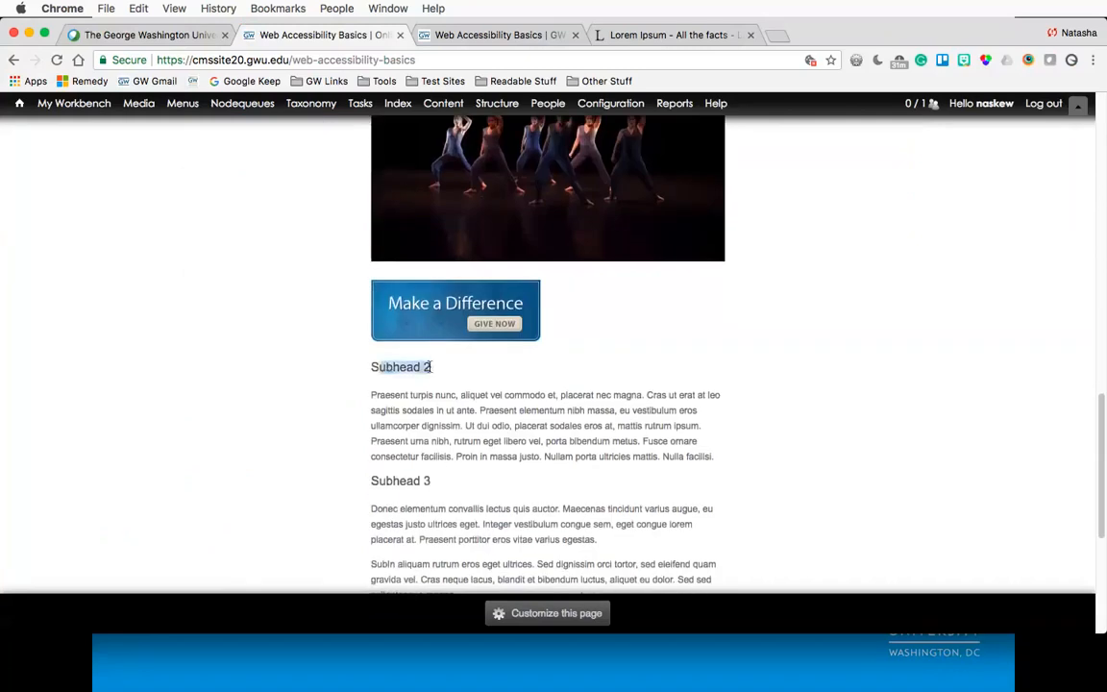
pyautogui.click(660, 394)
pyautogui.scroll(15, 348, 364)
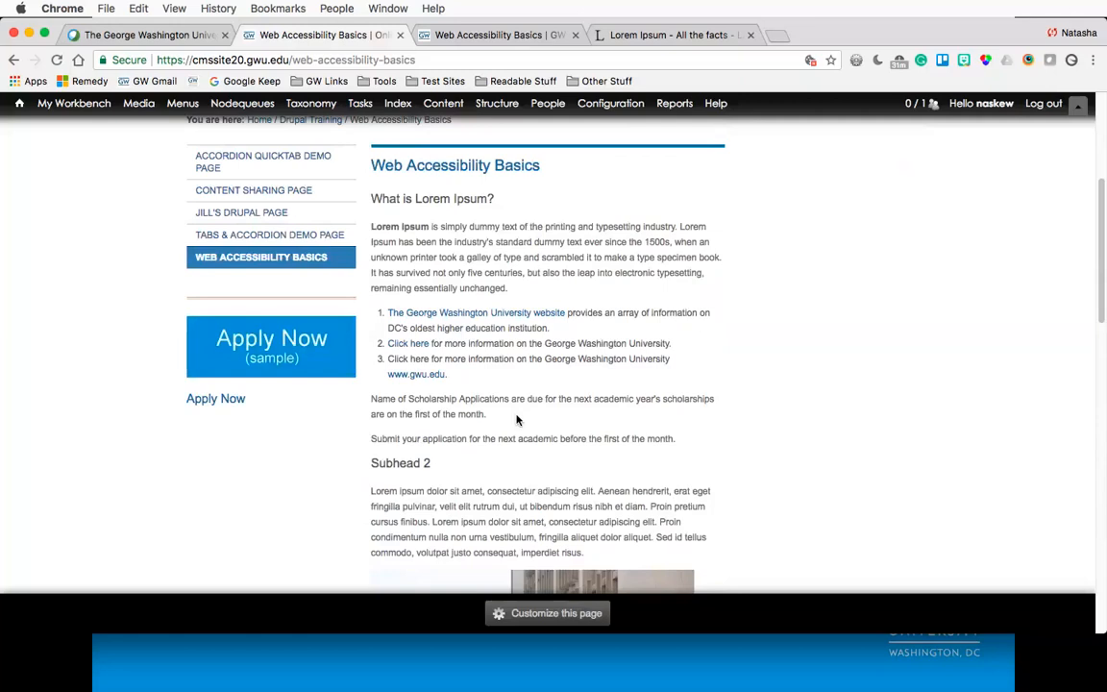
# - Examine the link texts and following paragraphs on the published page by highlighting them
pyautogui.moveTo(386, 313); pyautogui.dragTo(567, 315)
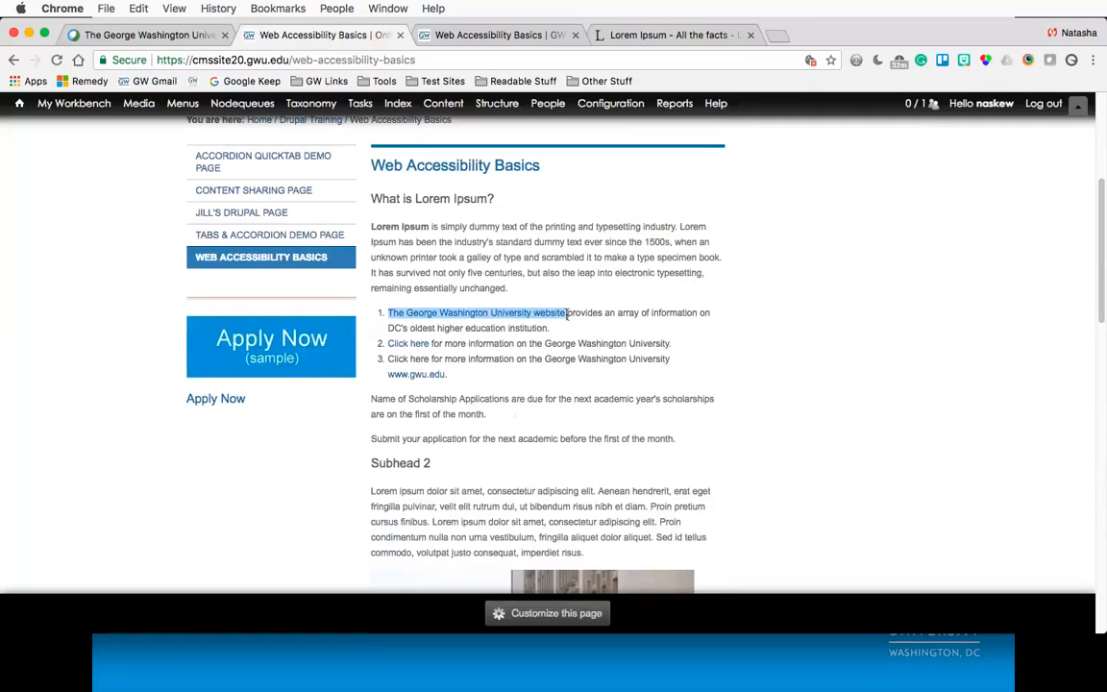
pyautogui.click(520, 328)
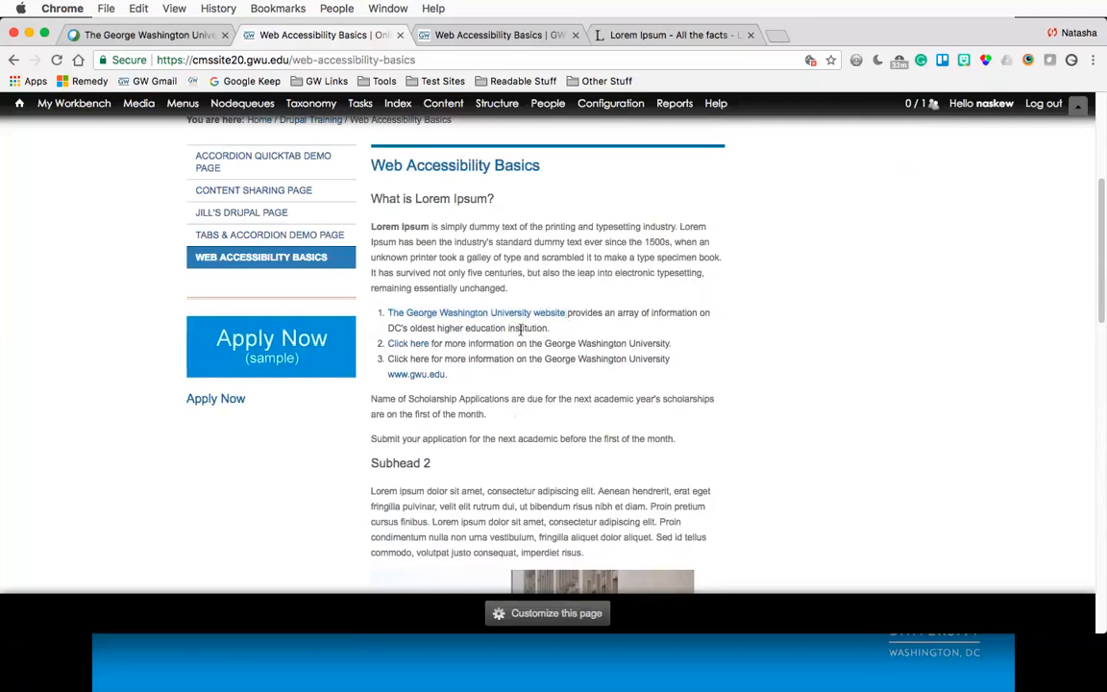
pyautogui.moveTo(371, 398); pyautogui.dragTo(509, 399)
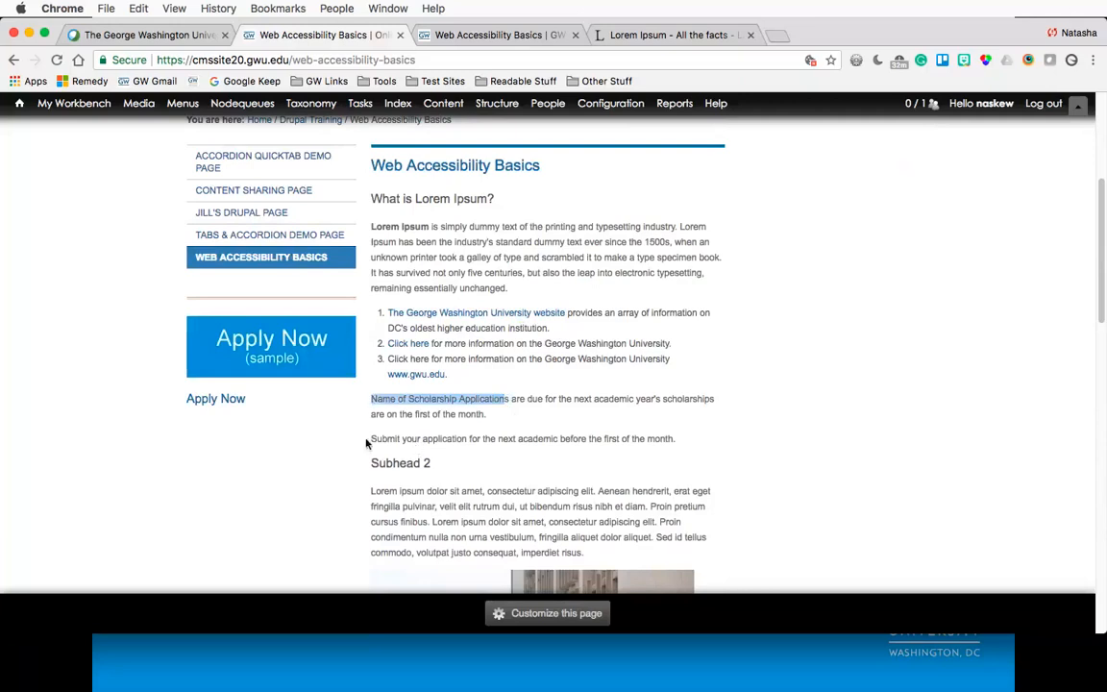
pyautogui.moveTo(370, 438); pyautogui.dragTo(466, 438)
pyautogui.click(507, 402)
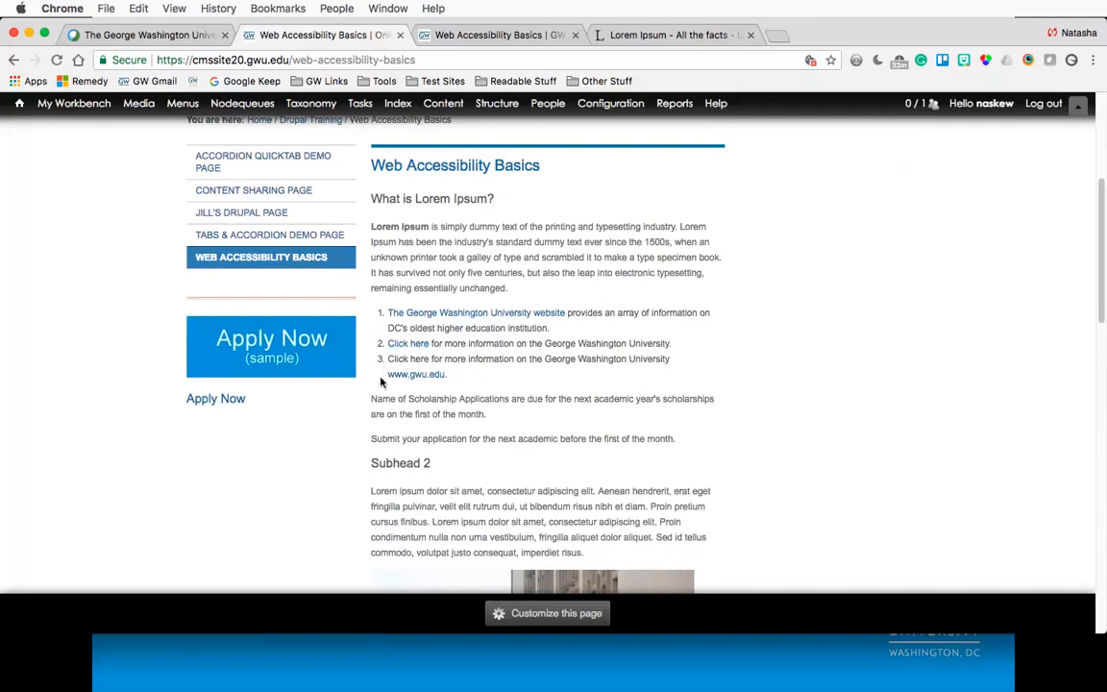
pyautogui.moveTo(385, 382); pyautogui.dragTo(526, 386)
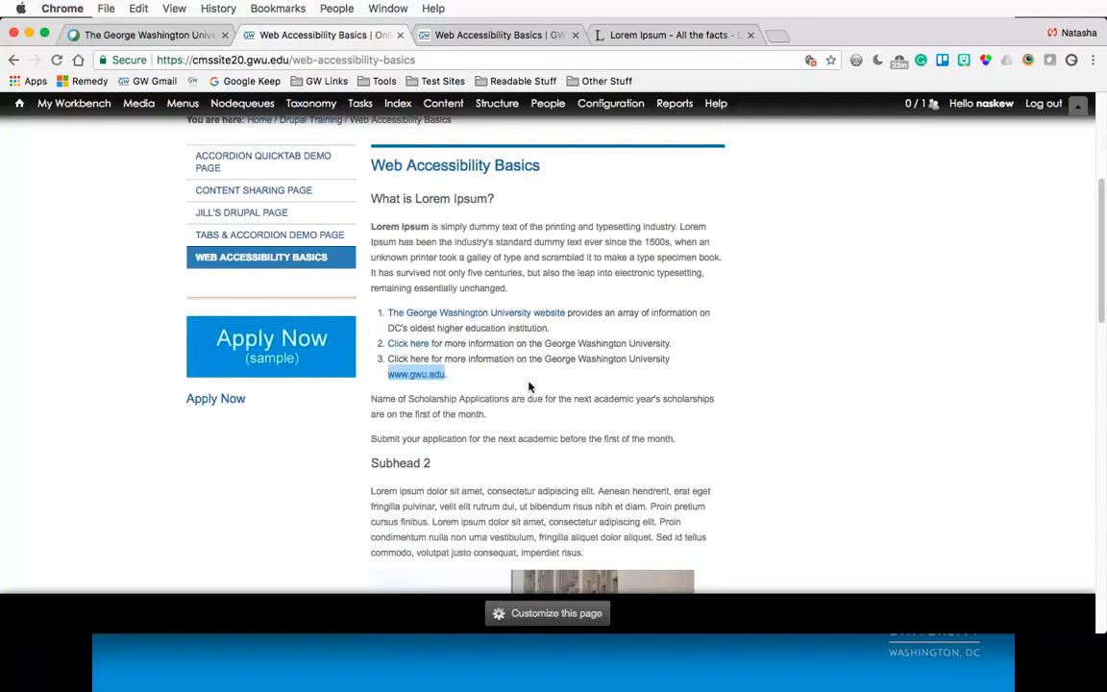
pyautogui.click(418, 392)
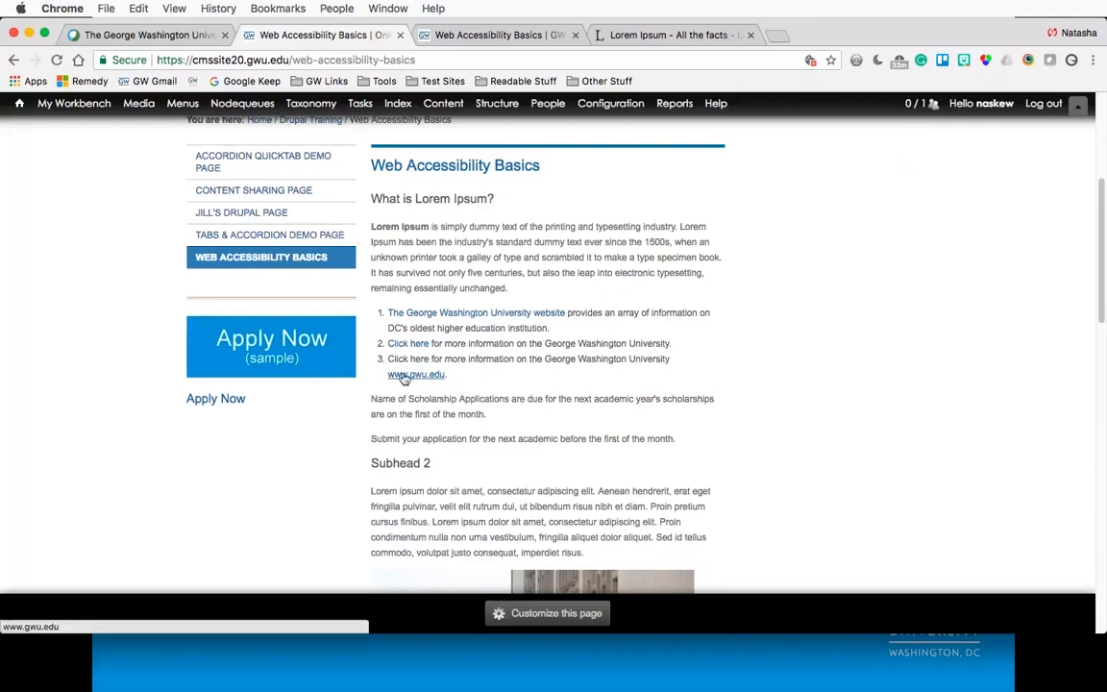
pyautogui.moveTo(389, 374); pyautogui.dragTo(448, 375)
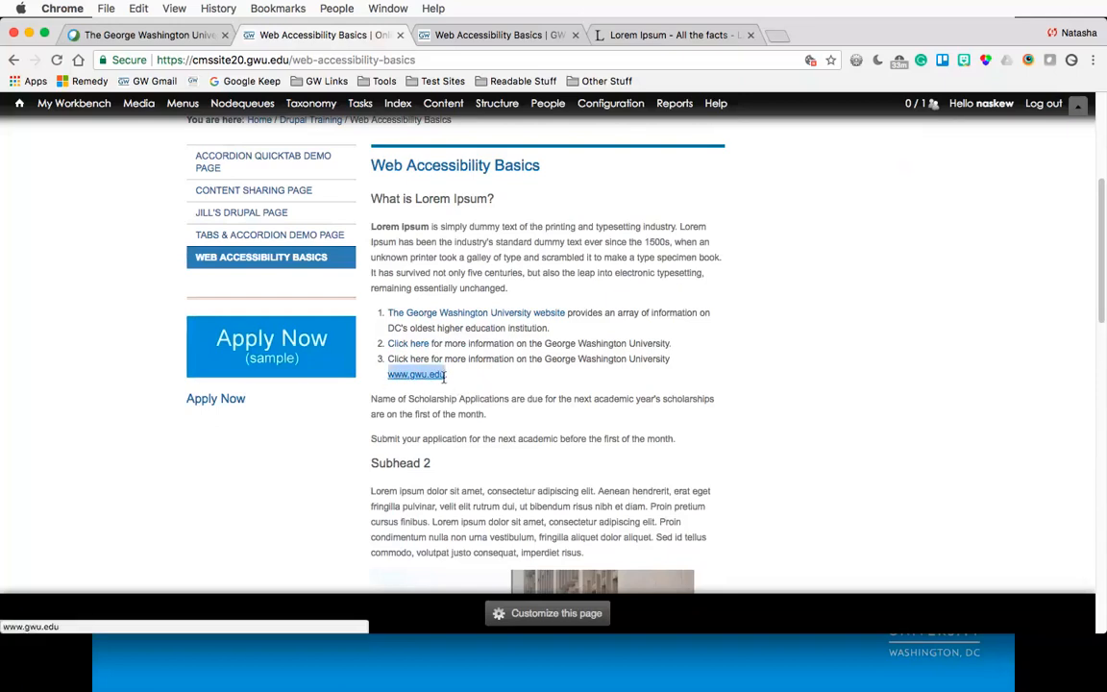
pyautogui.click(488, 395)
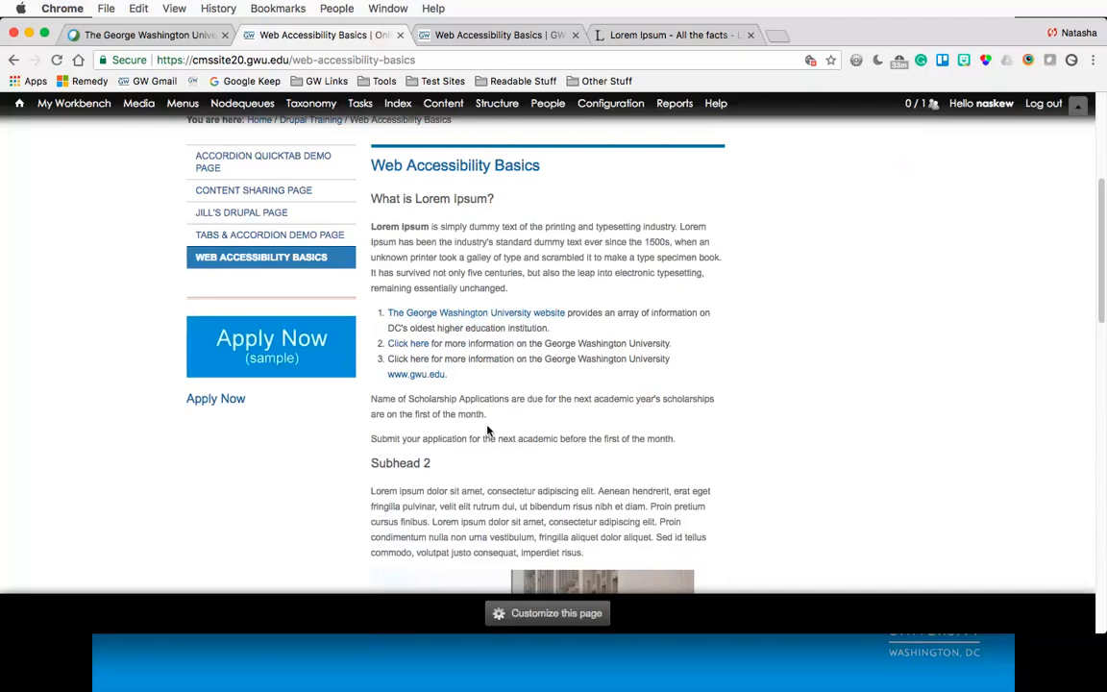
# - Examine the images and the subheads below them further down the published page
pyautogui.scroll(-1, 487, 431)
pyautogui.scroll(-5, 346, 457)
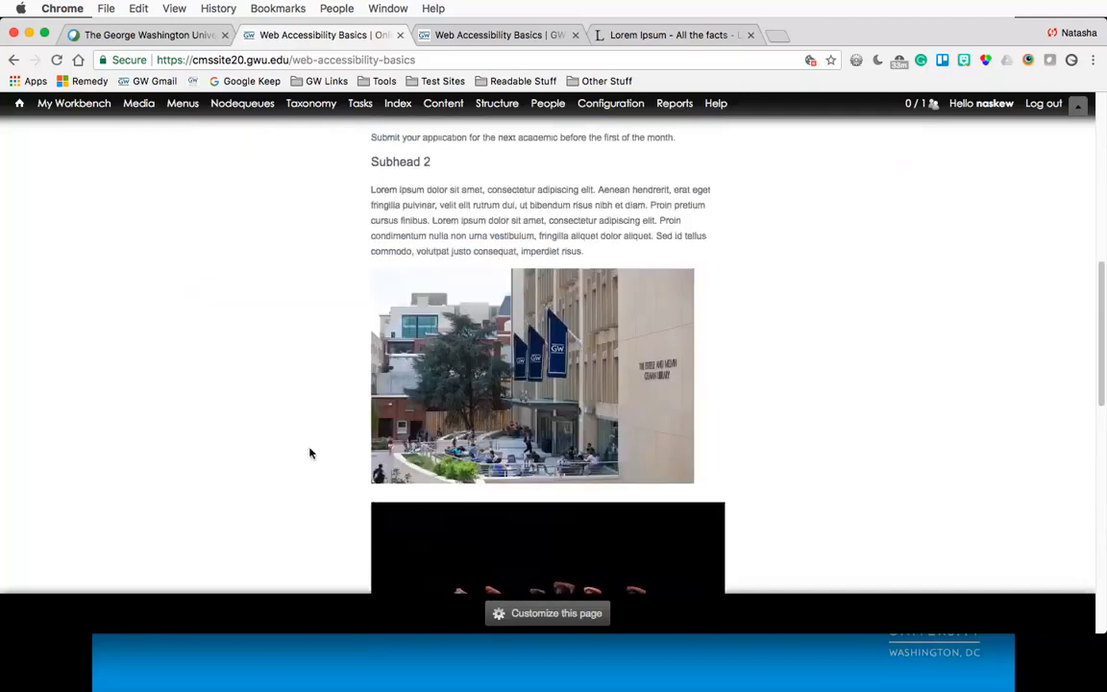
pyautogui.scroll(-2, 310, 451)
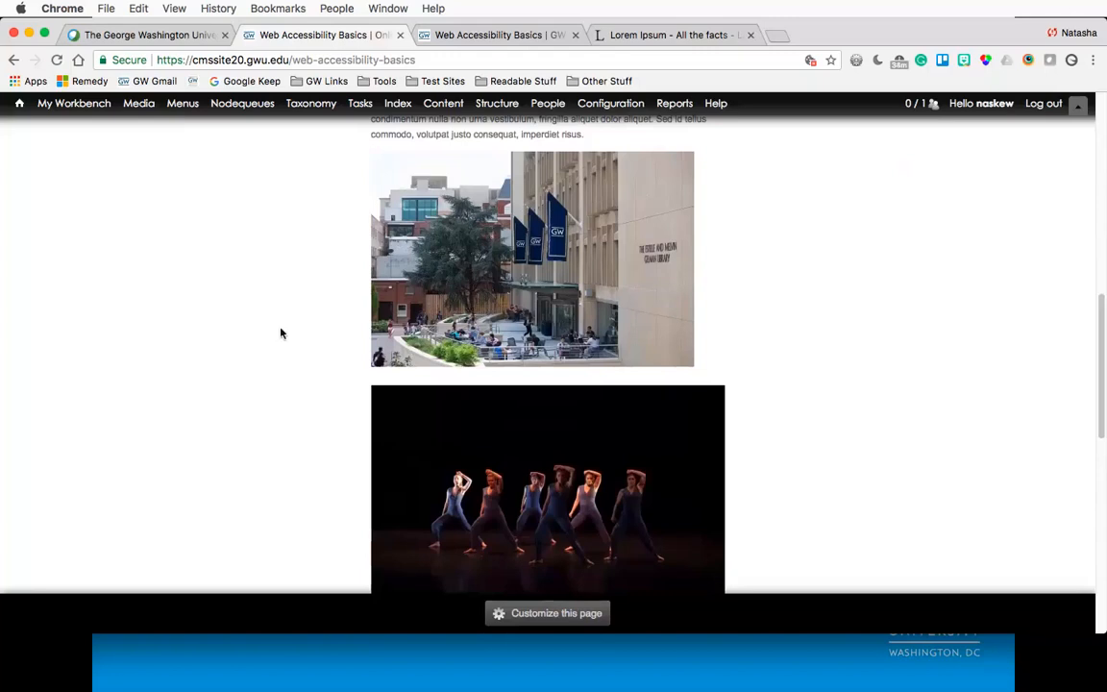
pyautogui.scroll(-4, 281, 334)
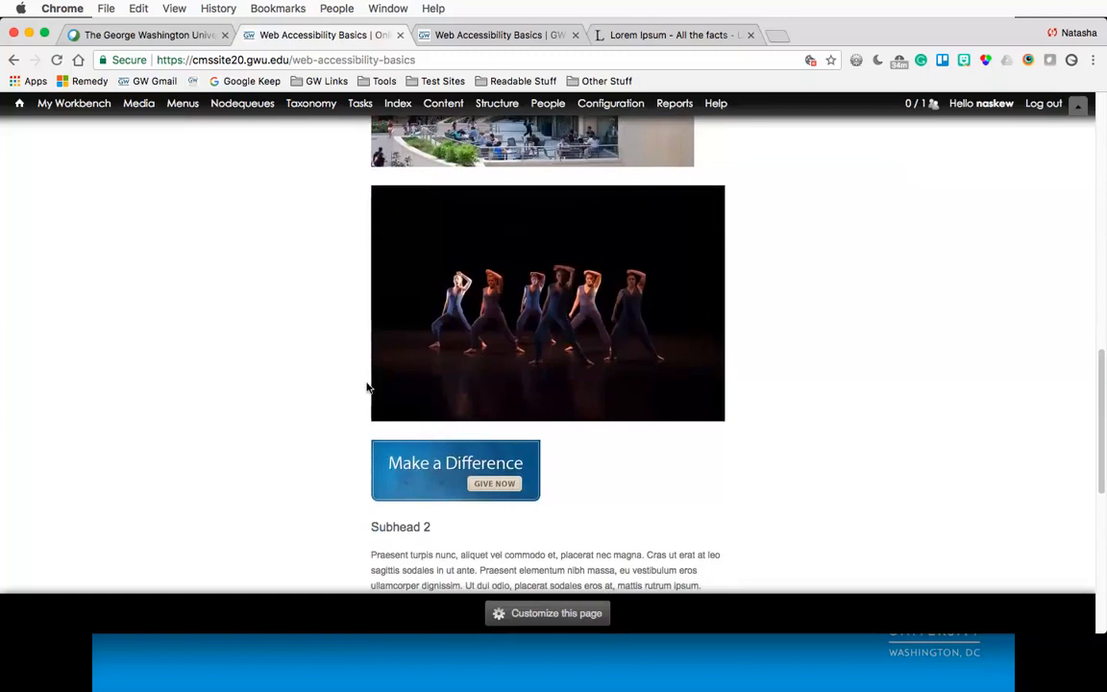
pyautogui.scroll(-3, 368, 385)
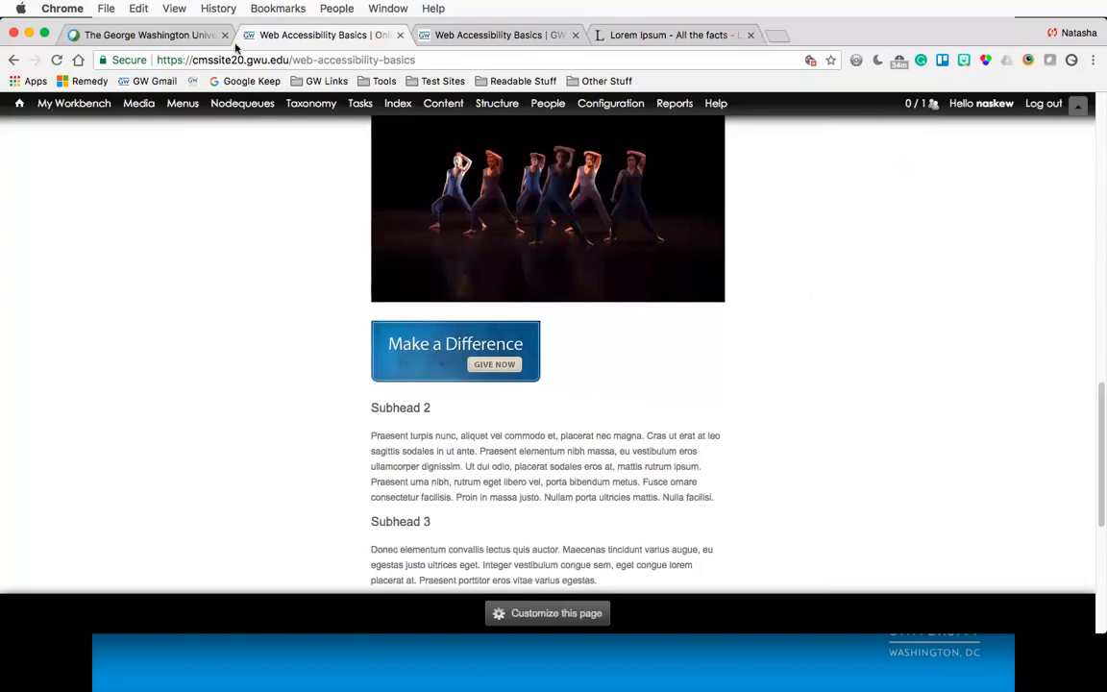
pyautogui.press('super+Tab')
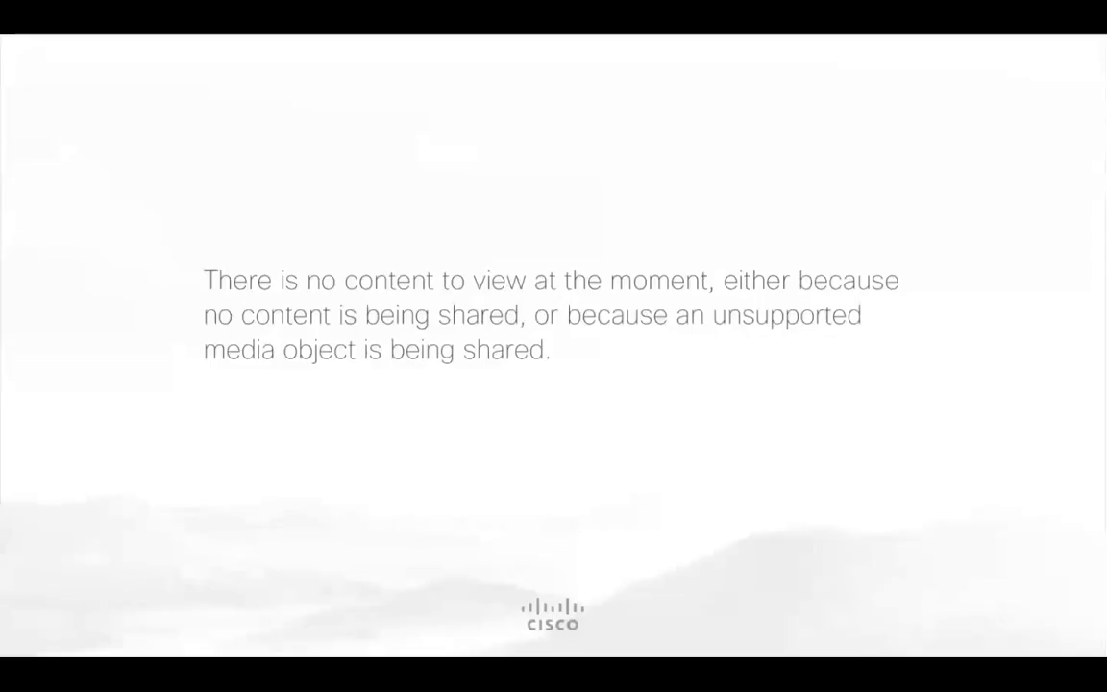